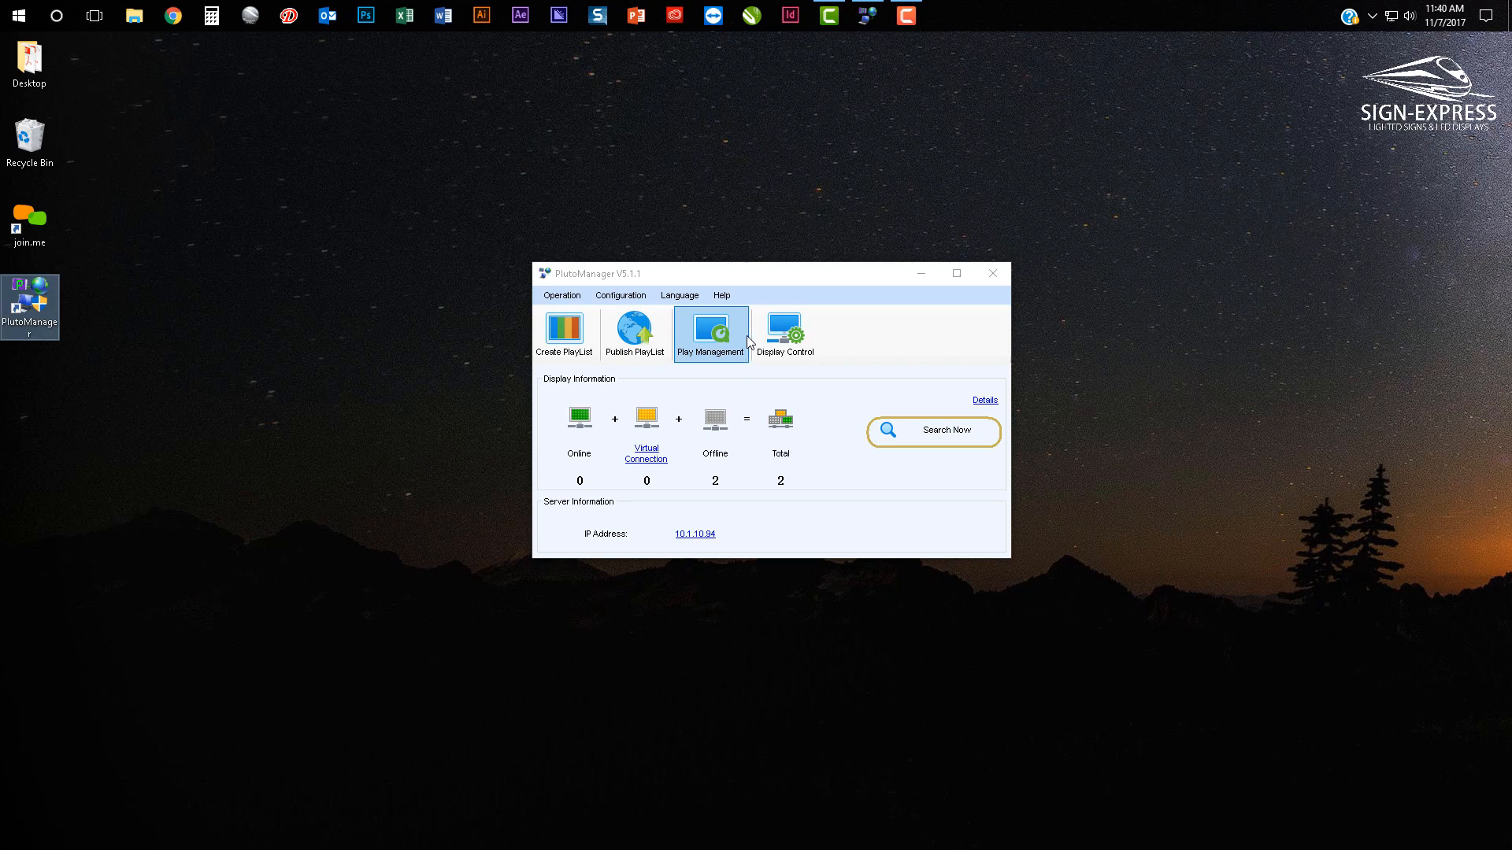
# Open the playlist editor to create a playlist
pyautogui.moveTo(753, 274); pyautogui.dragTo(736, 233)
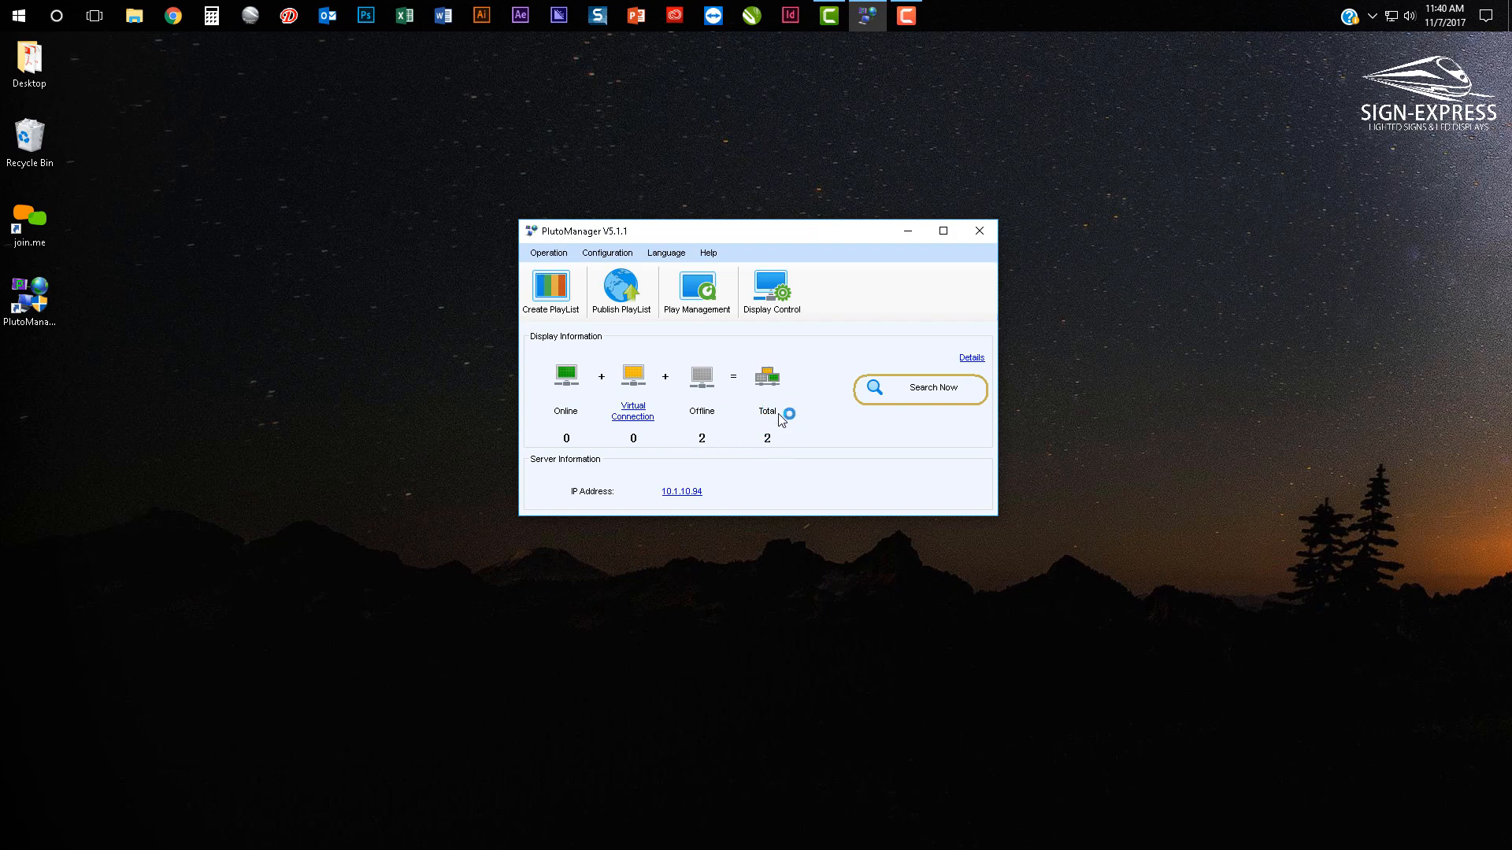
pyautogui.click(569, 288)
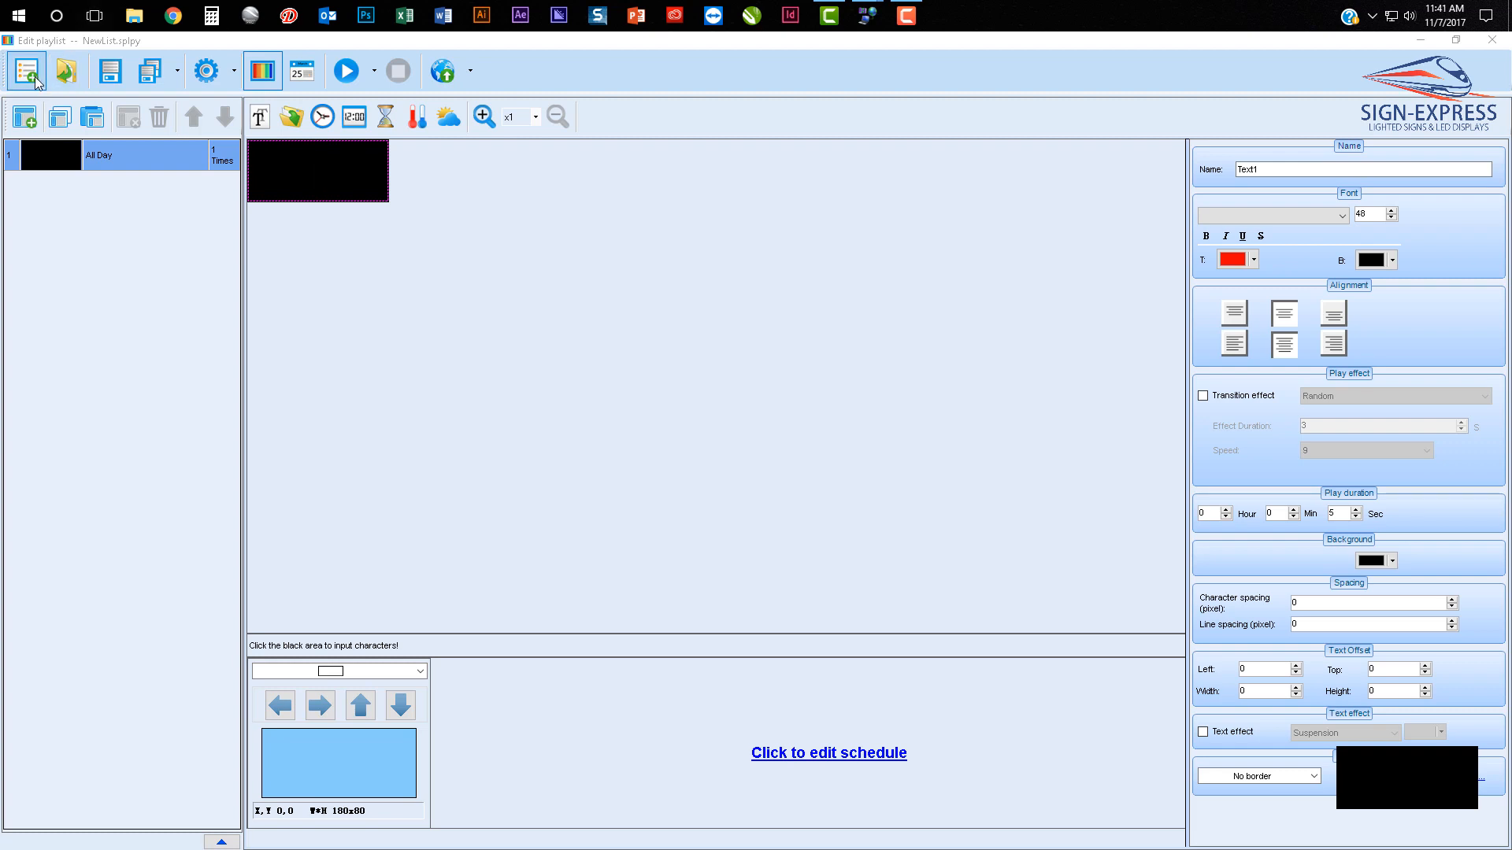
pyautogui.click(91, 227)
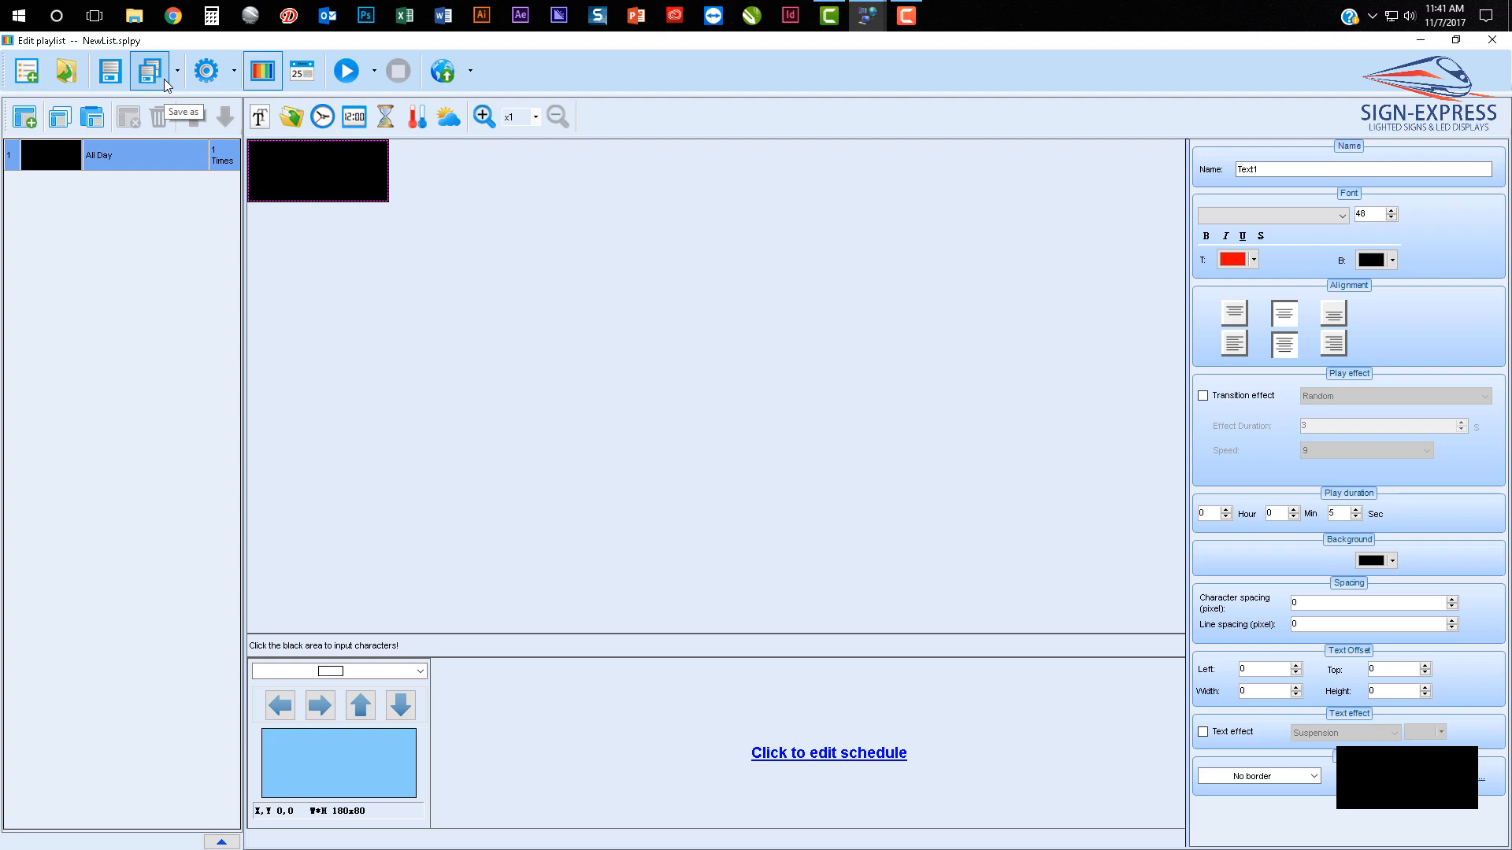
# Review the play window settings and the schedule view's period options, and return to the list editing view
pyautogui.click(208, 73)
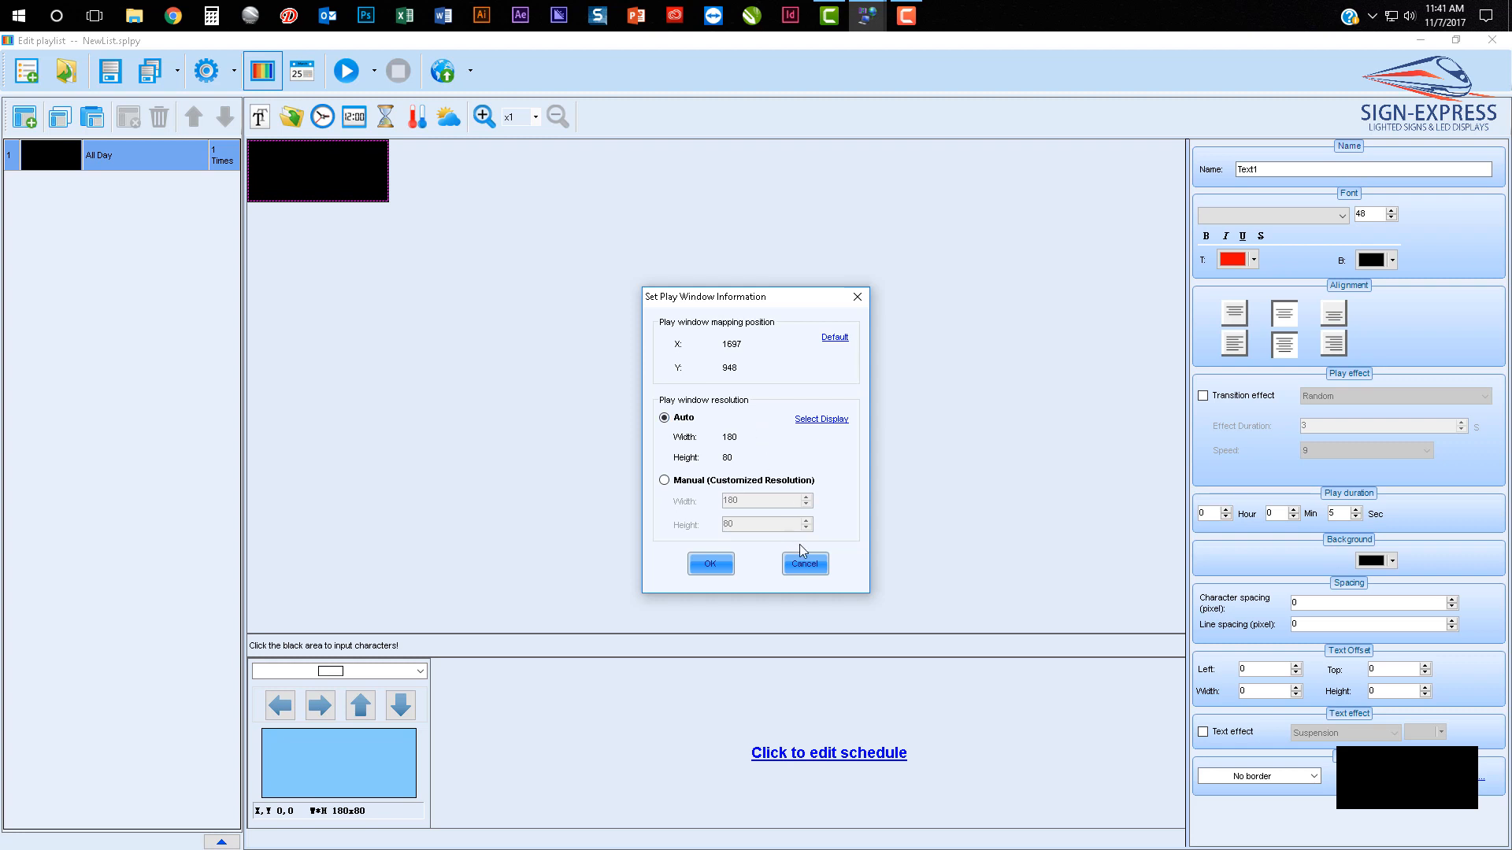
pyautogui.click(806, 566)
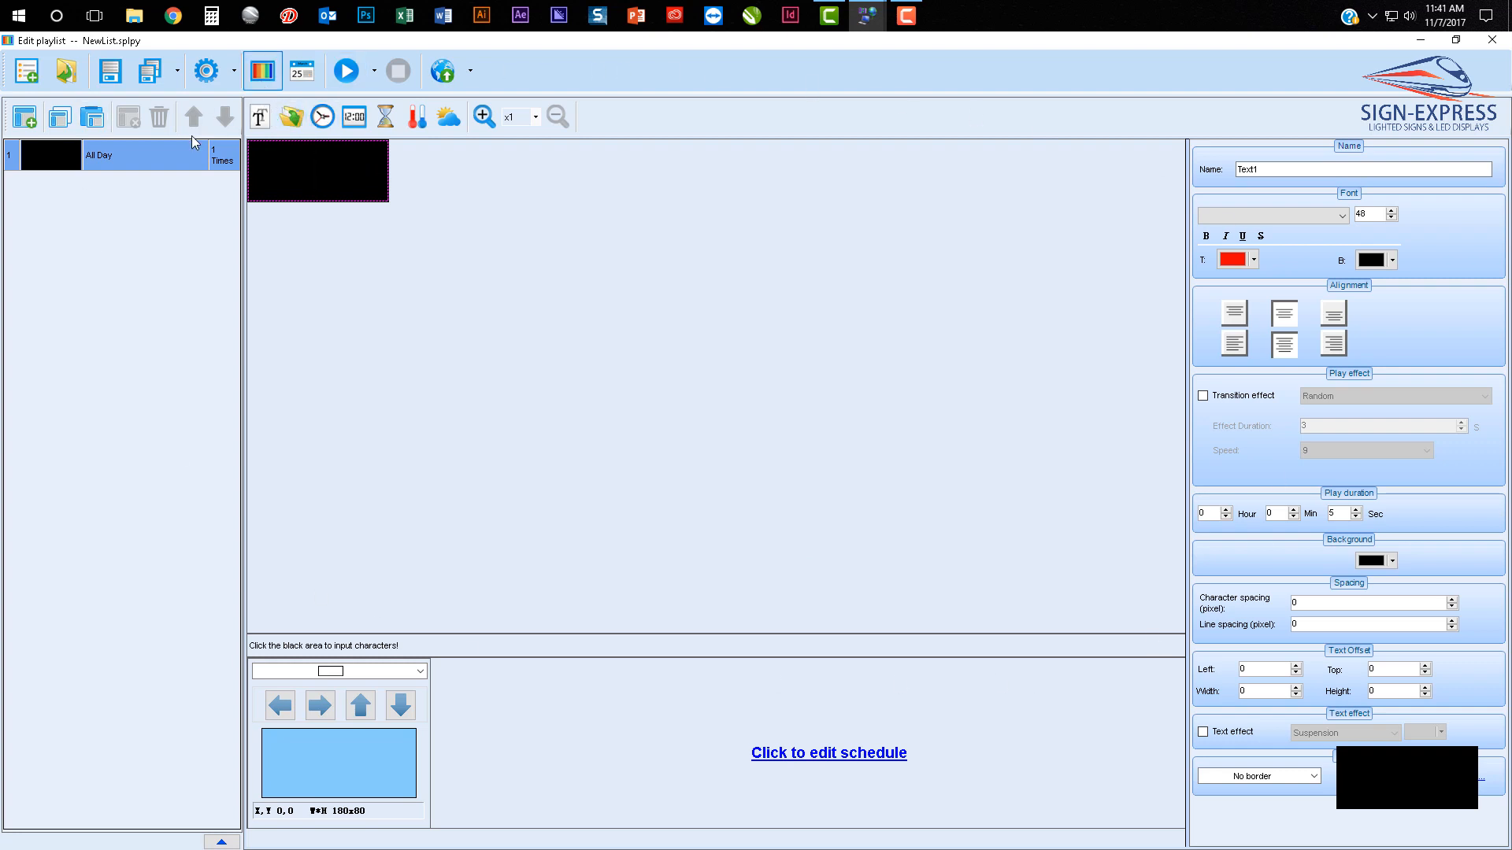
pyautogui.click(290, 79)
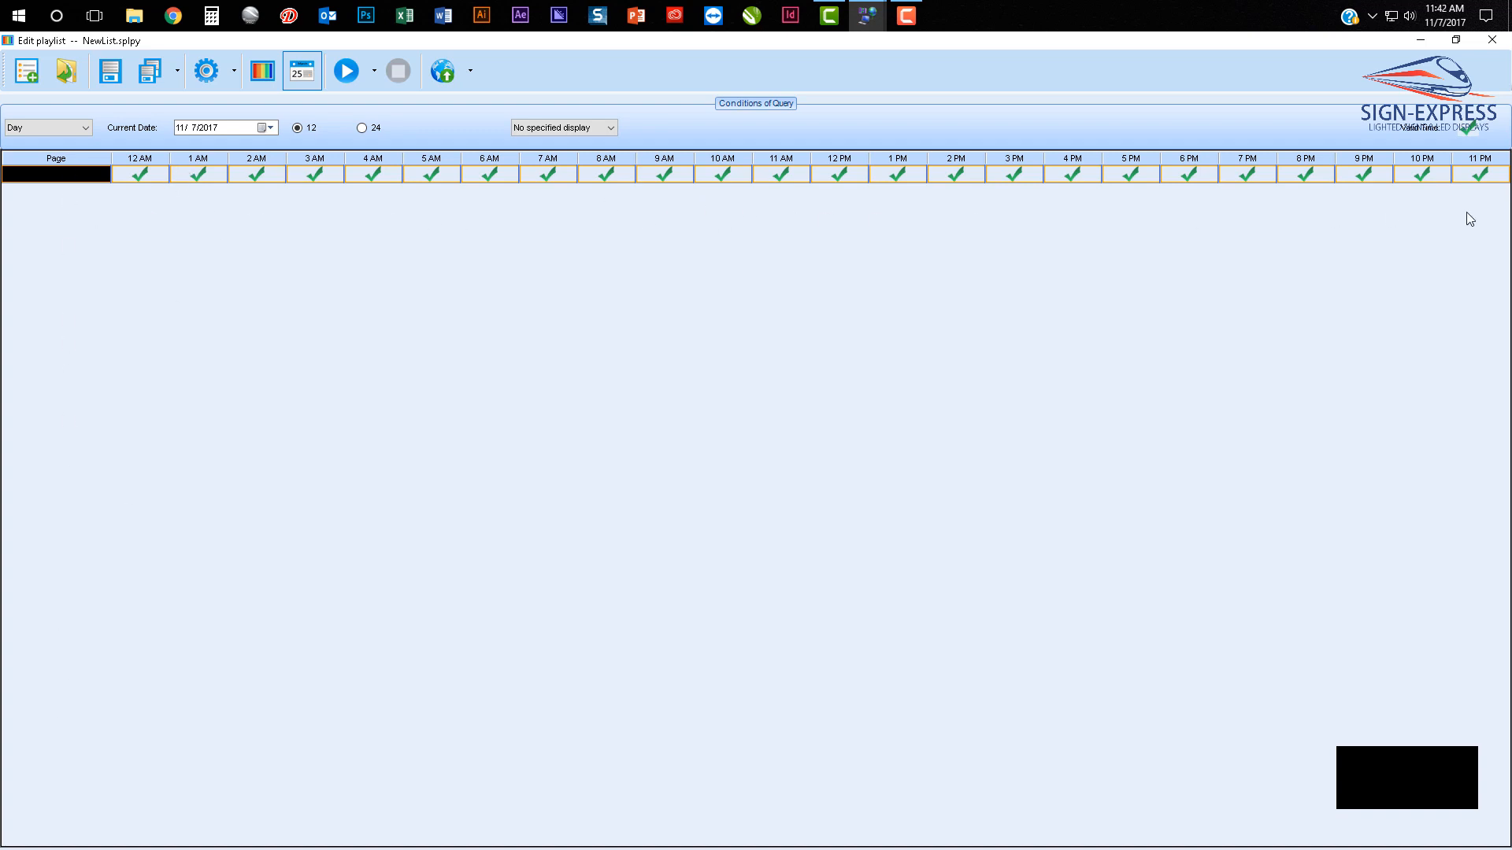
pyautogui.click(12, 129)
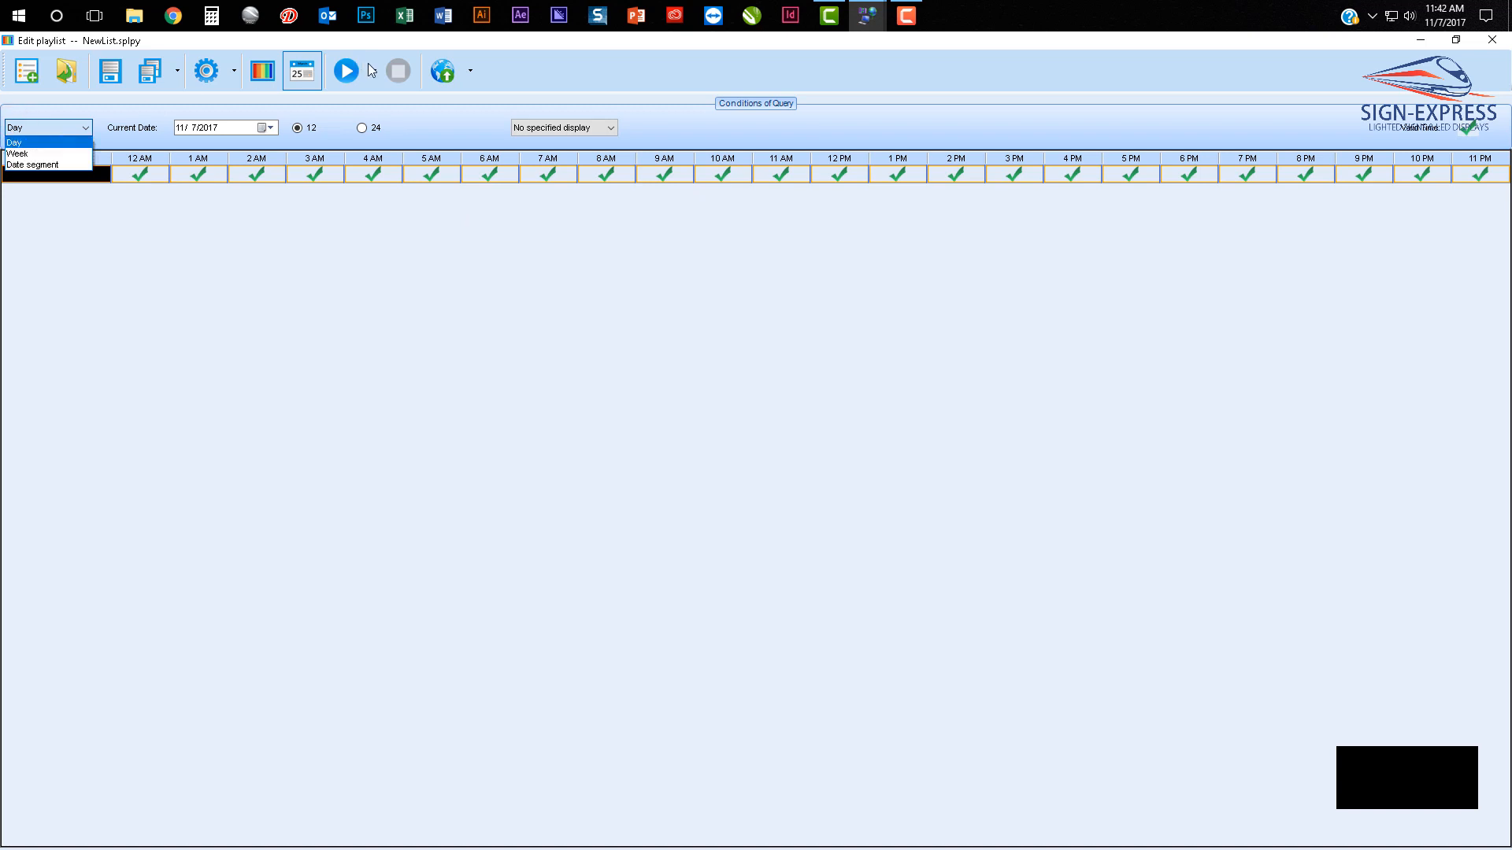
pyautogui.click(260, 73)
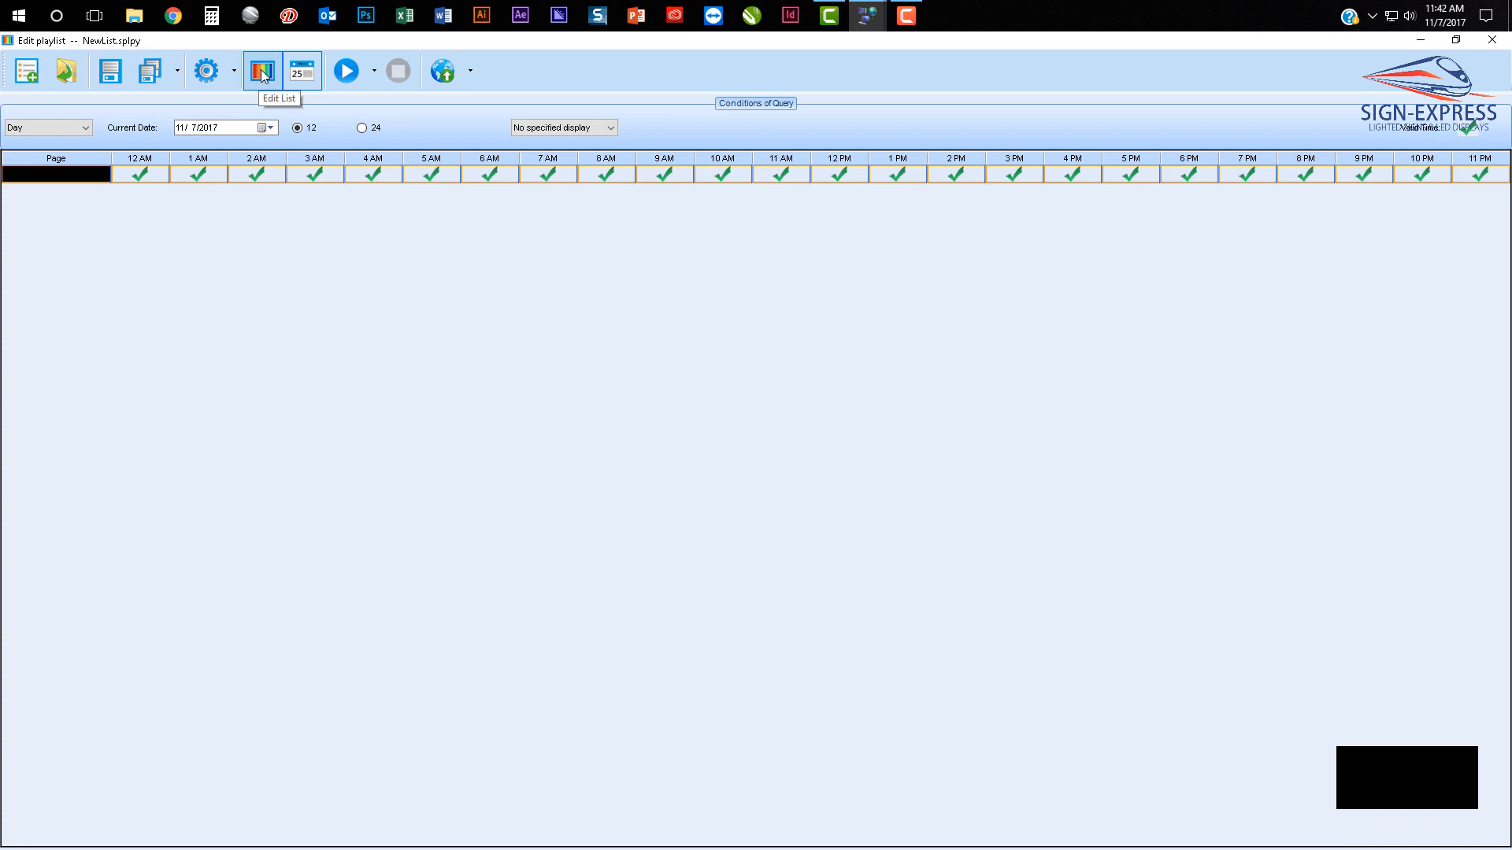
pyautogui.click(262, 73)
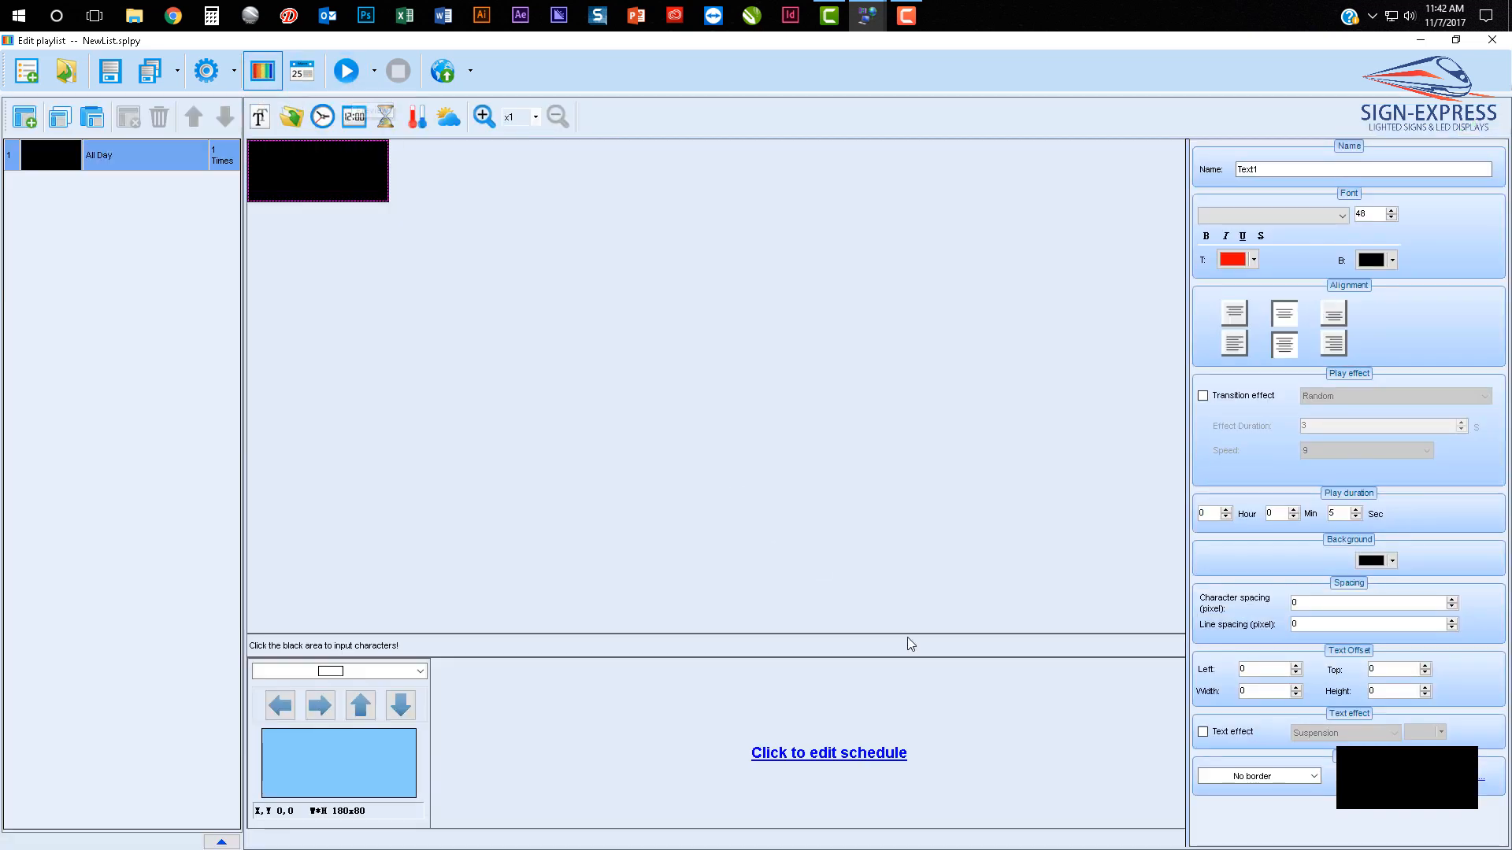
# Move the floating black preview window into the empty area below the page list
pyautogui.moveTo(1386, 797); pyautogui.dragTo(62, 797)
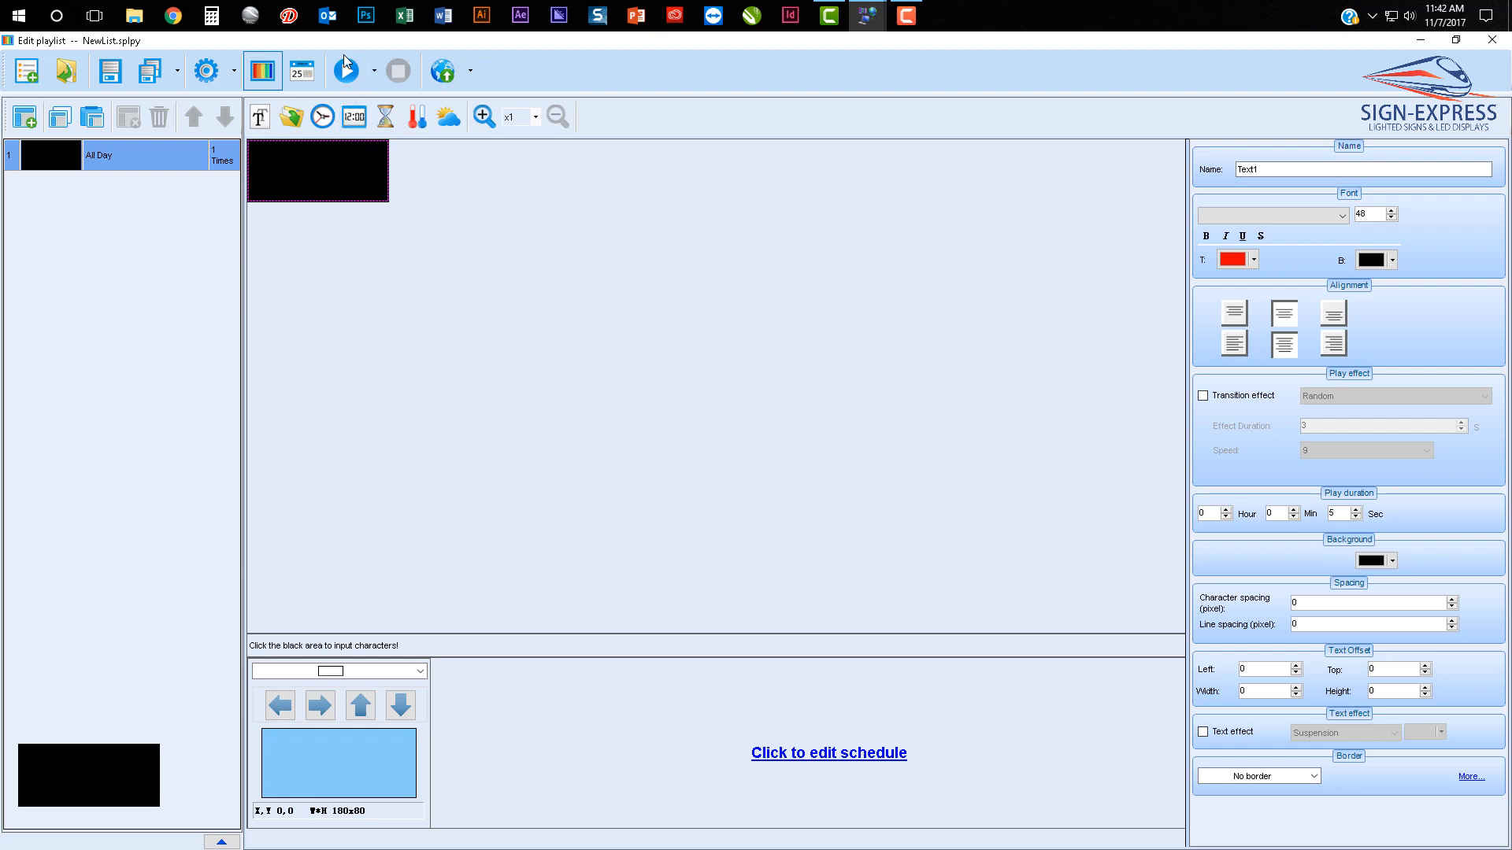
pyautogui.moveTo(107, 791)
pyautogui.mouseDown()
pyautogui.moveTo(130, 734)
pyautogui.moveTo(138, 746)
pyautogui.mouseUp()
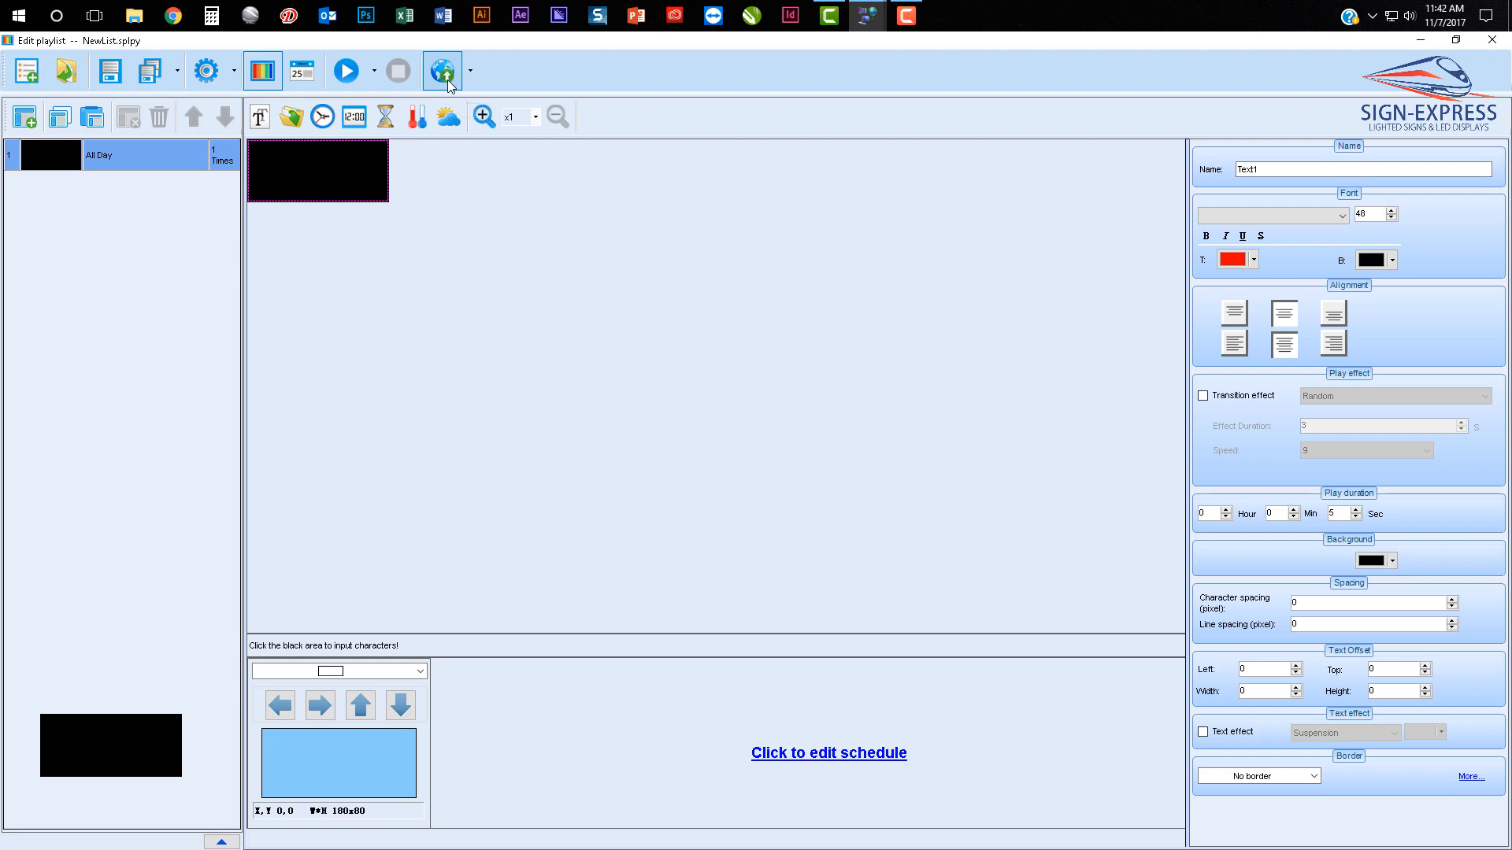
# Add four blank pages to the playlist
pyautogui.click(26, 120)
pyautogui.click(26, 119)
pyautogui.click(26, 119)
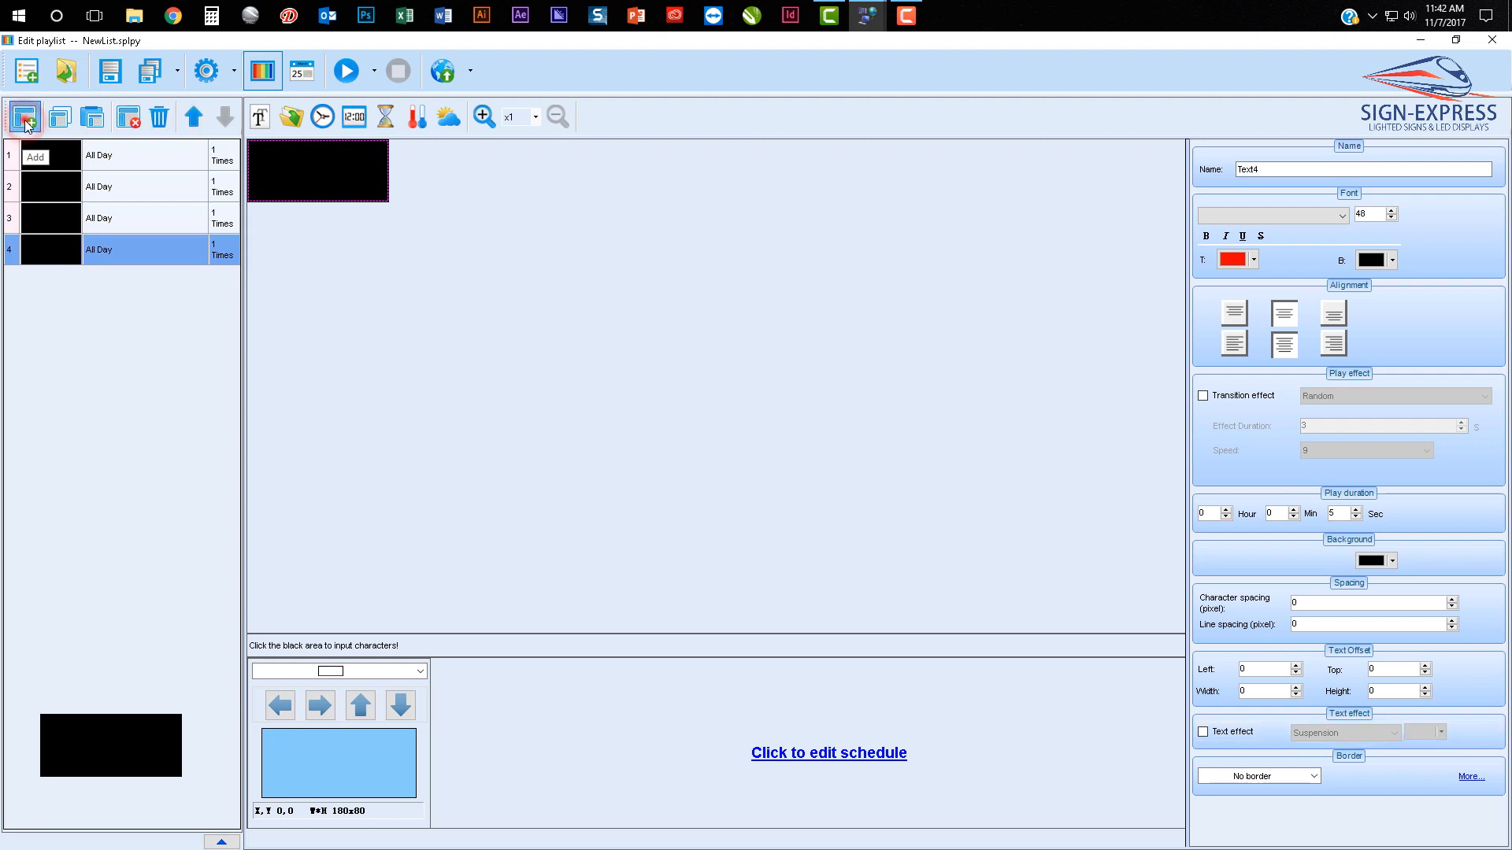
pyautogui.click(26, 119)
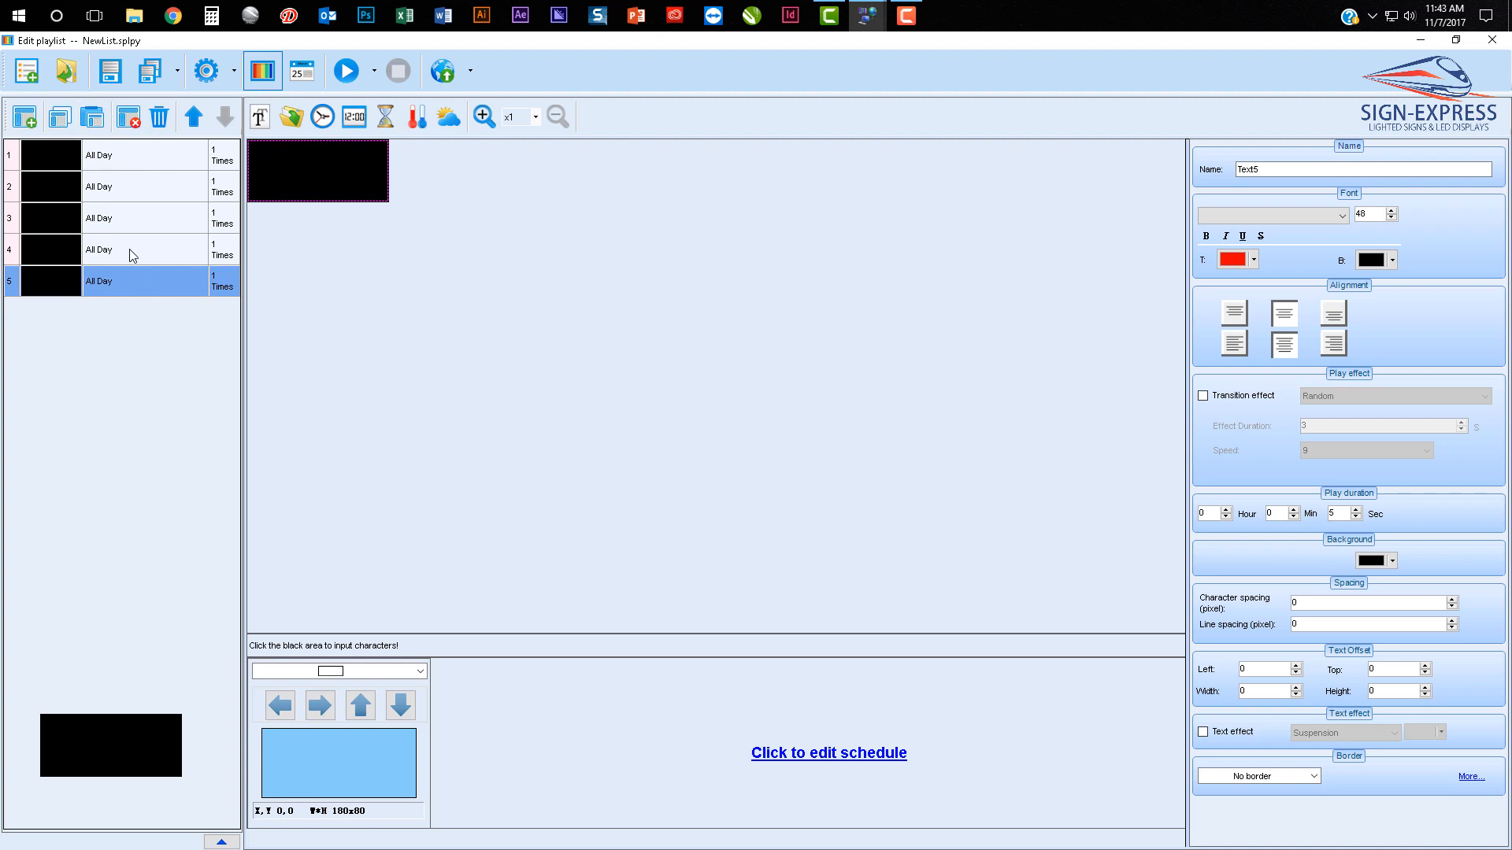
# Delete the fifth page and clear all remaining pages from the playlist
pyautogui.click(128, 123)
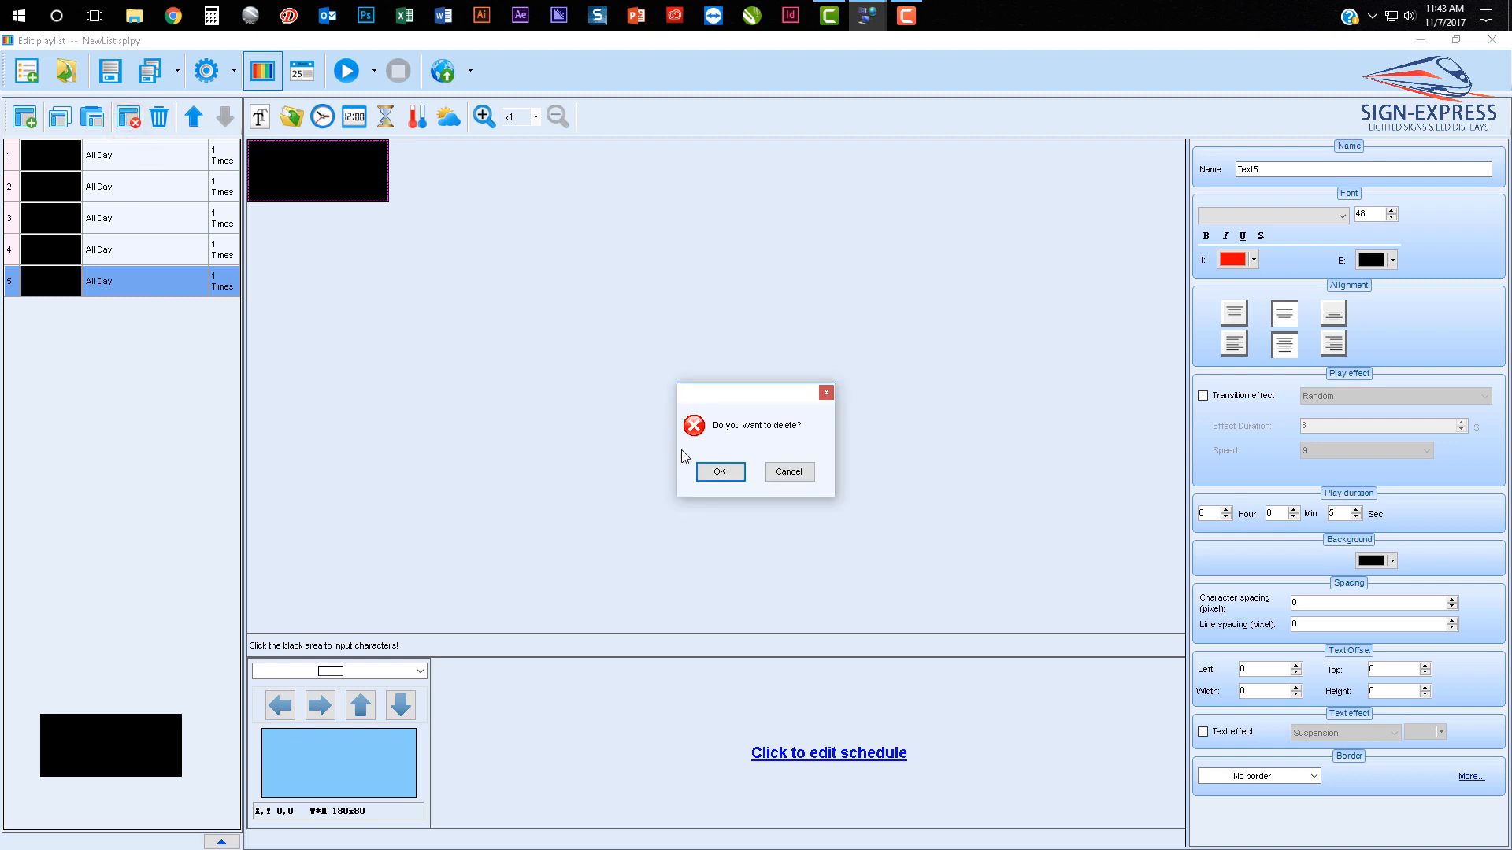
pyautogui.click(709, 470)
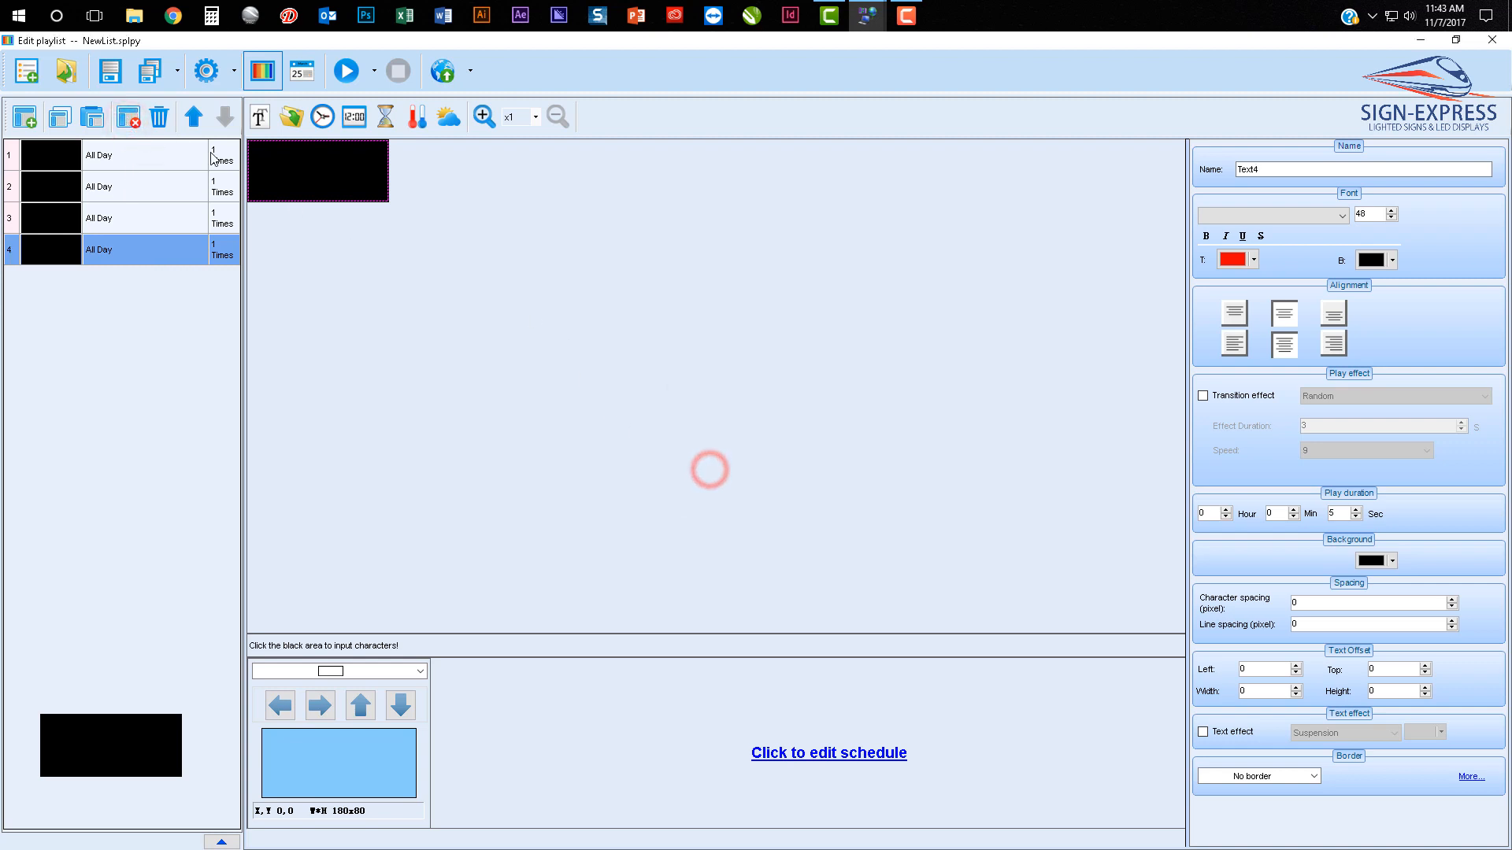
pyautogui.click(157, 119)
pyautogui.click(723, 474)
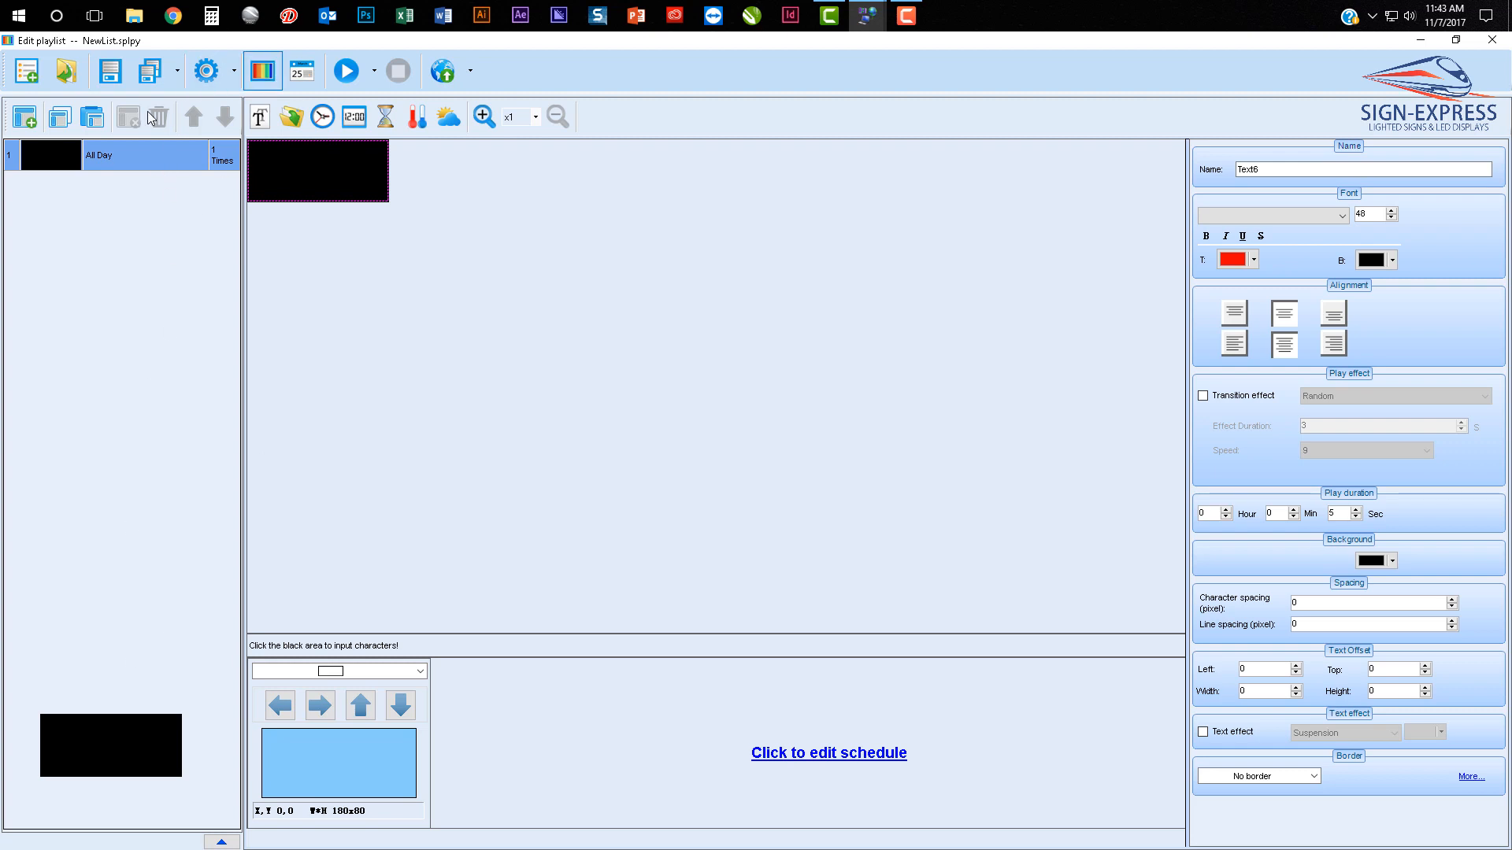
# Check the save prompt when closing the editor, and view the list of saved playlists without opening one
pyautogui.click(1491, 39)
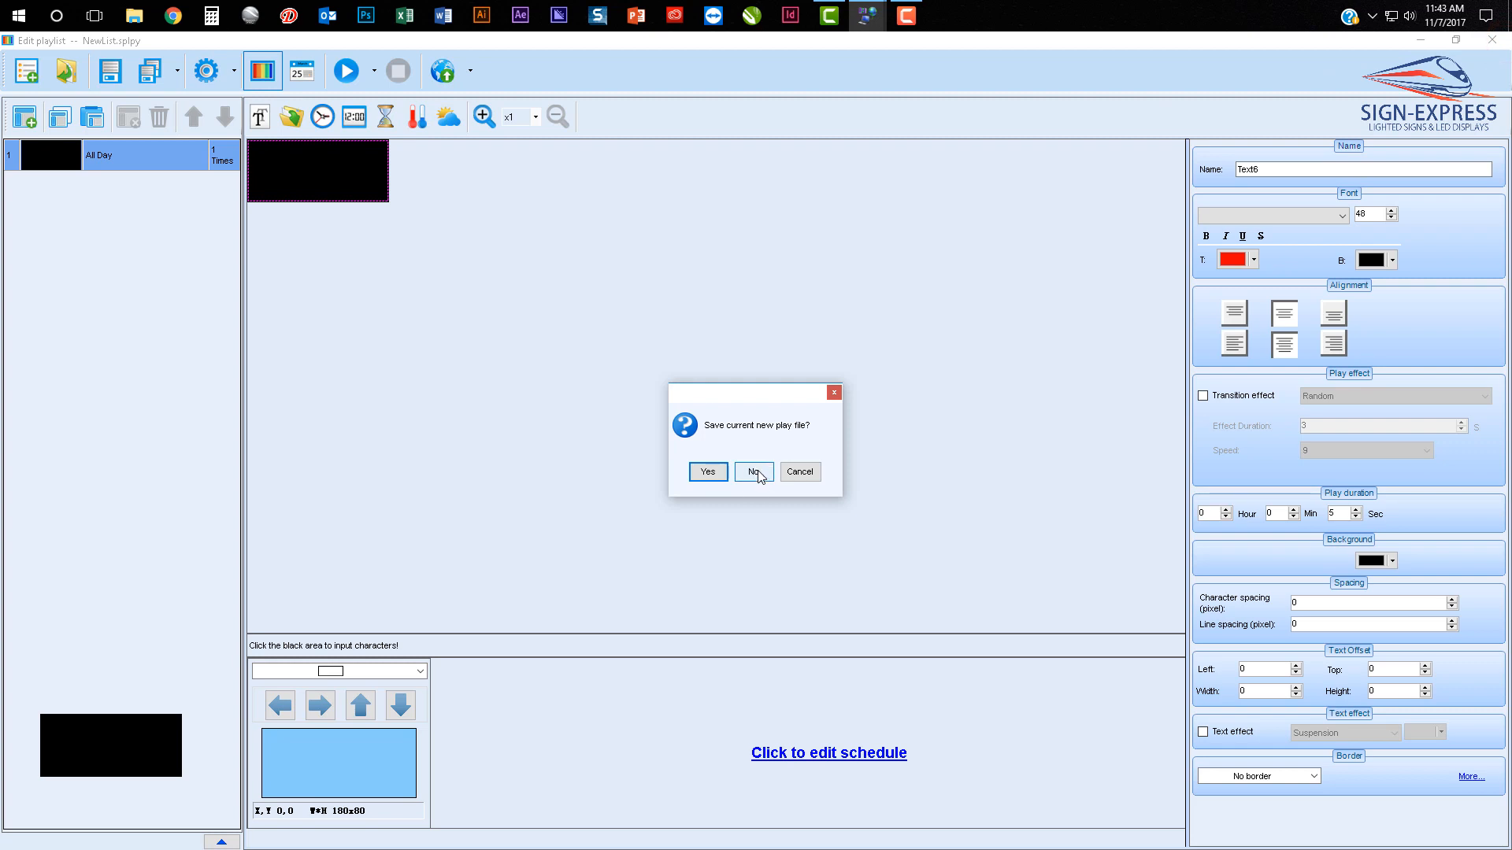
pyautogui.click(786, 473)
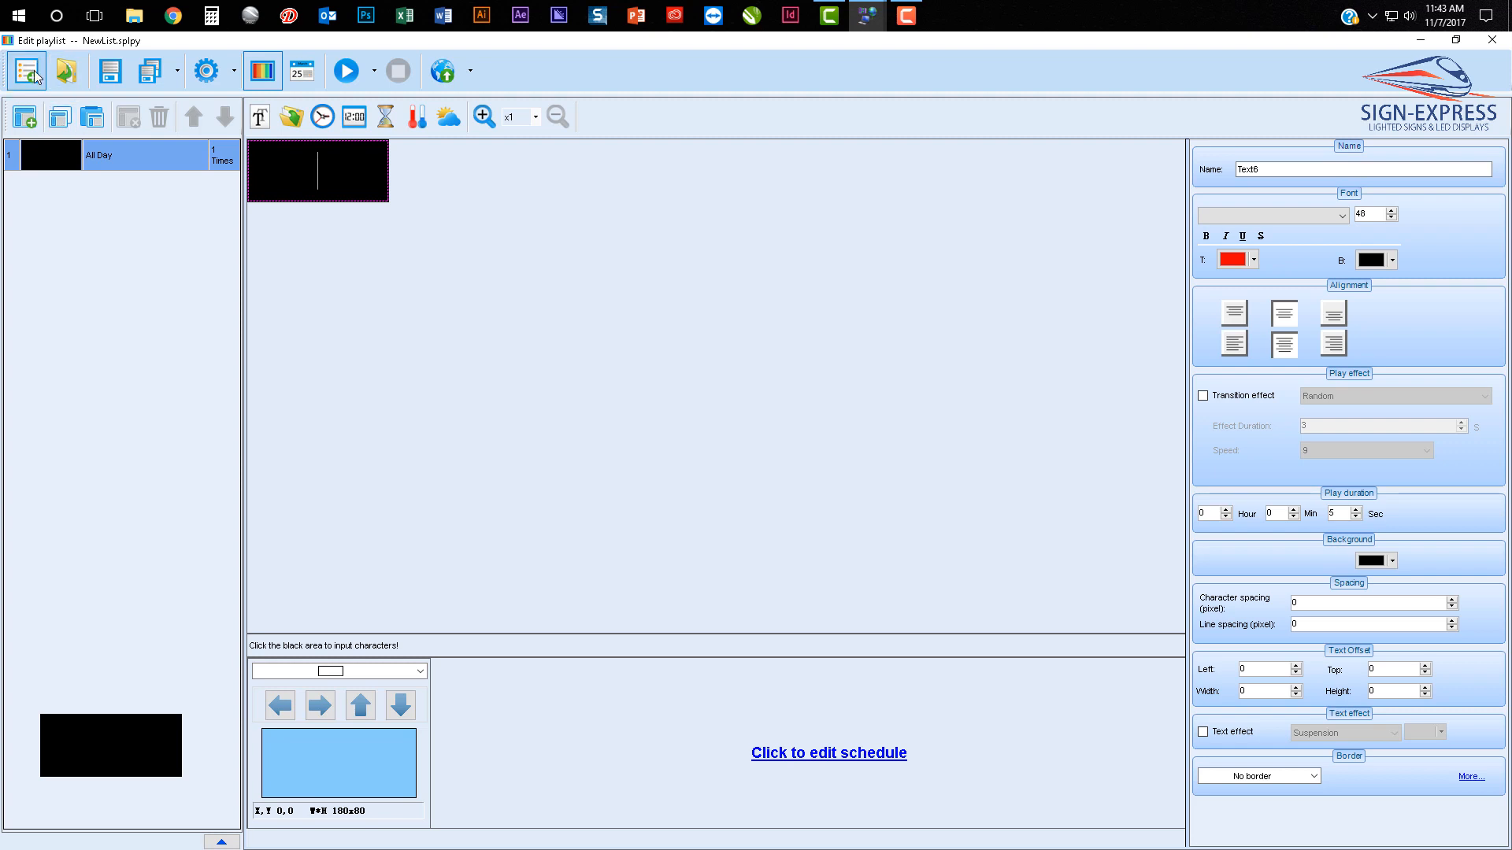
pyautogui.click(58, 74)
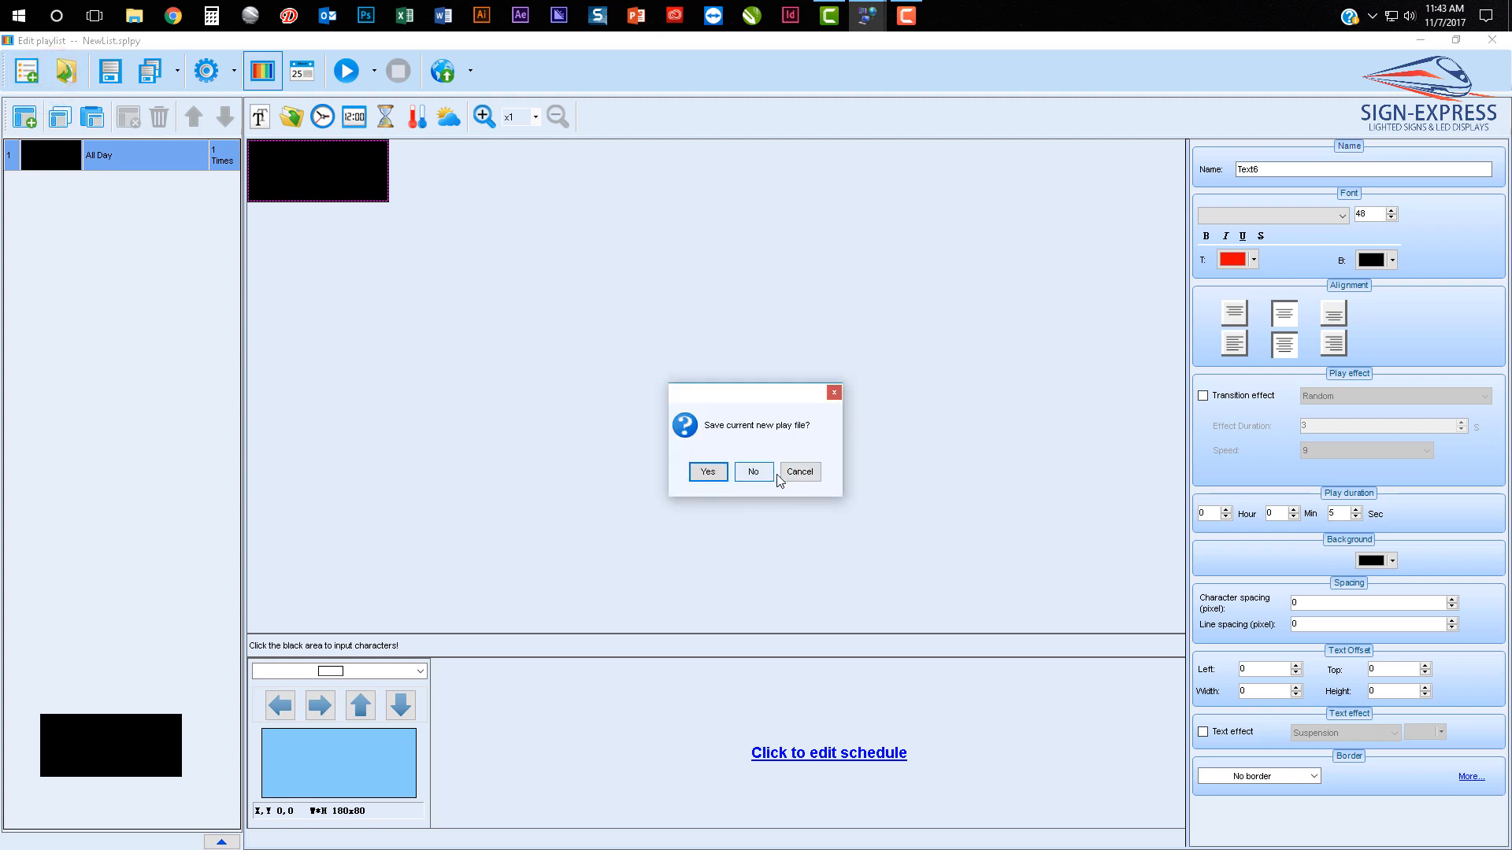
pyautogui.click(752, 473)
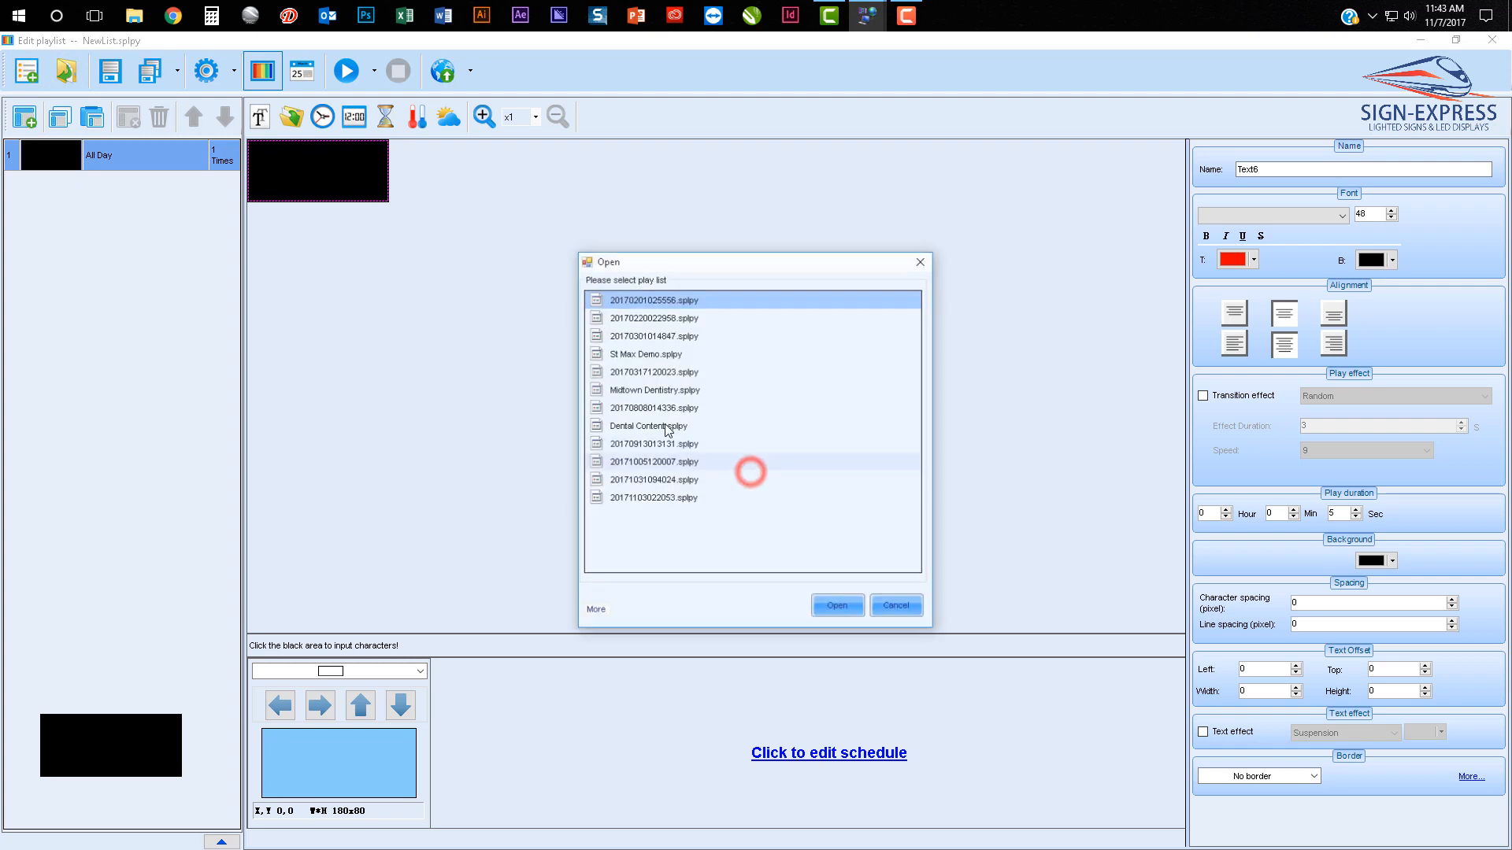
pyautogui.click(662, 498)
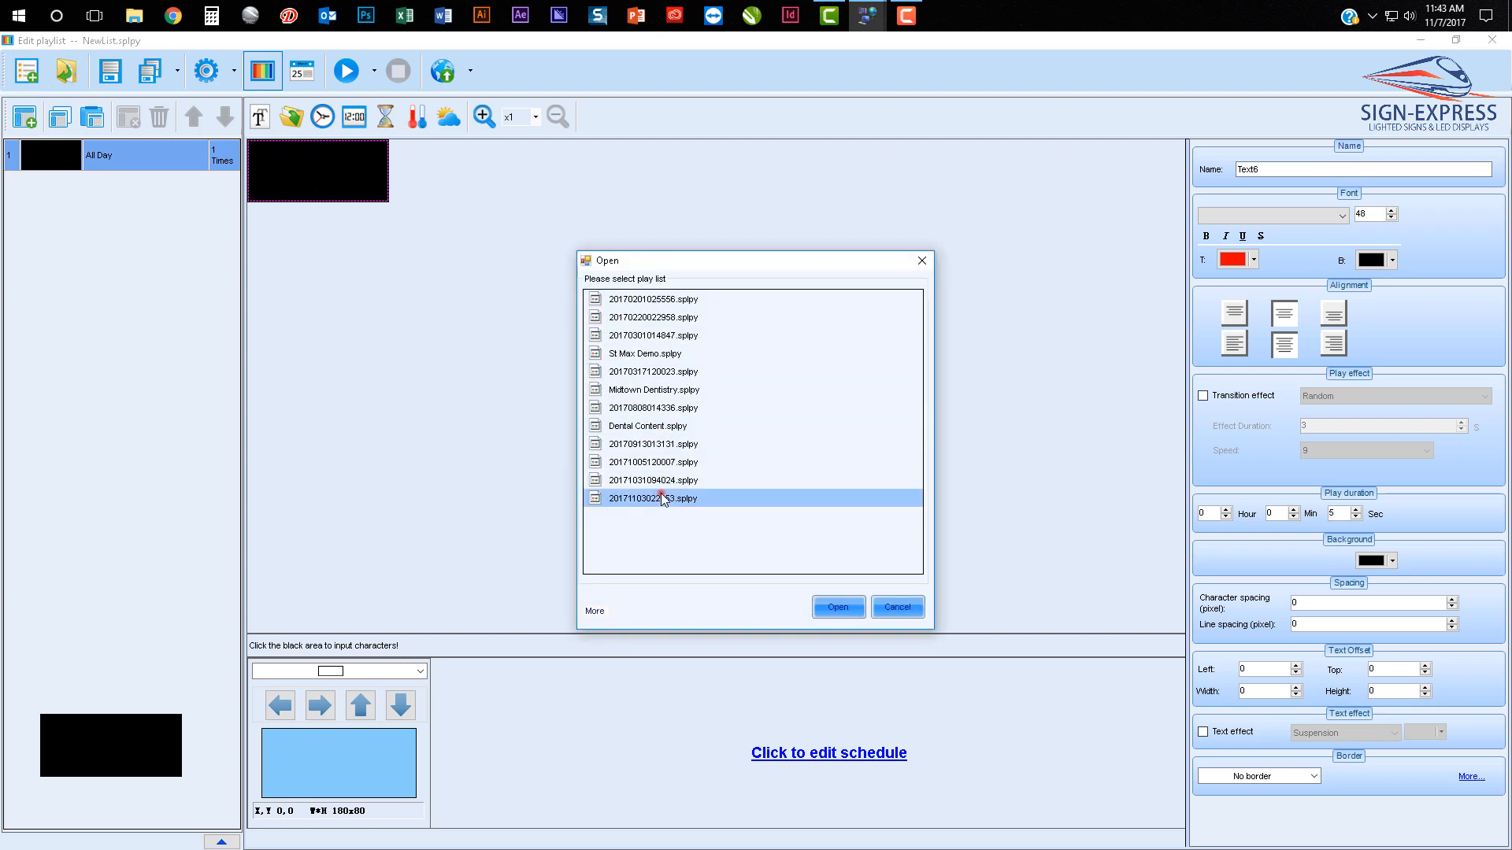
pyautogui.click(896, 607)
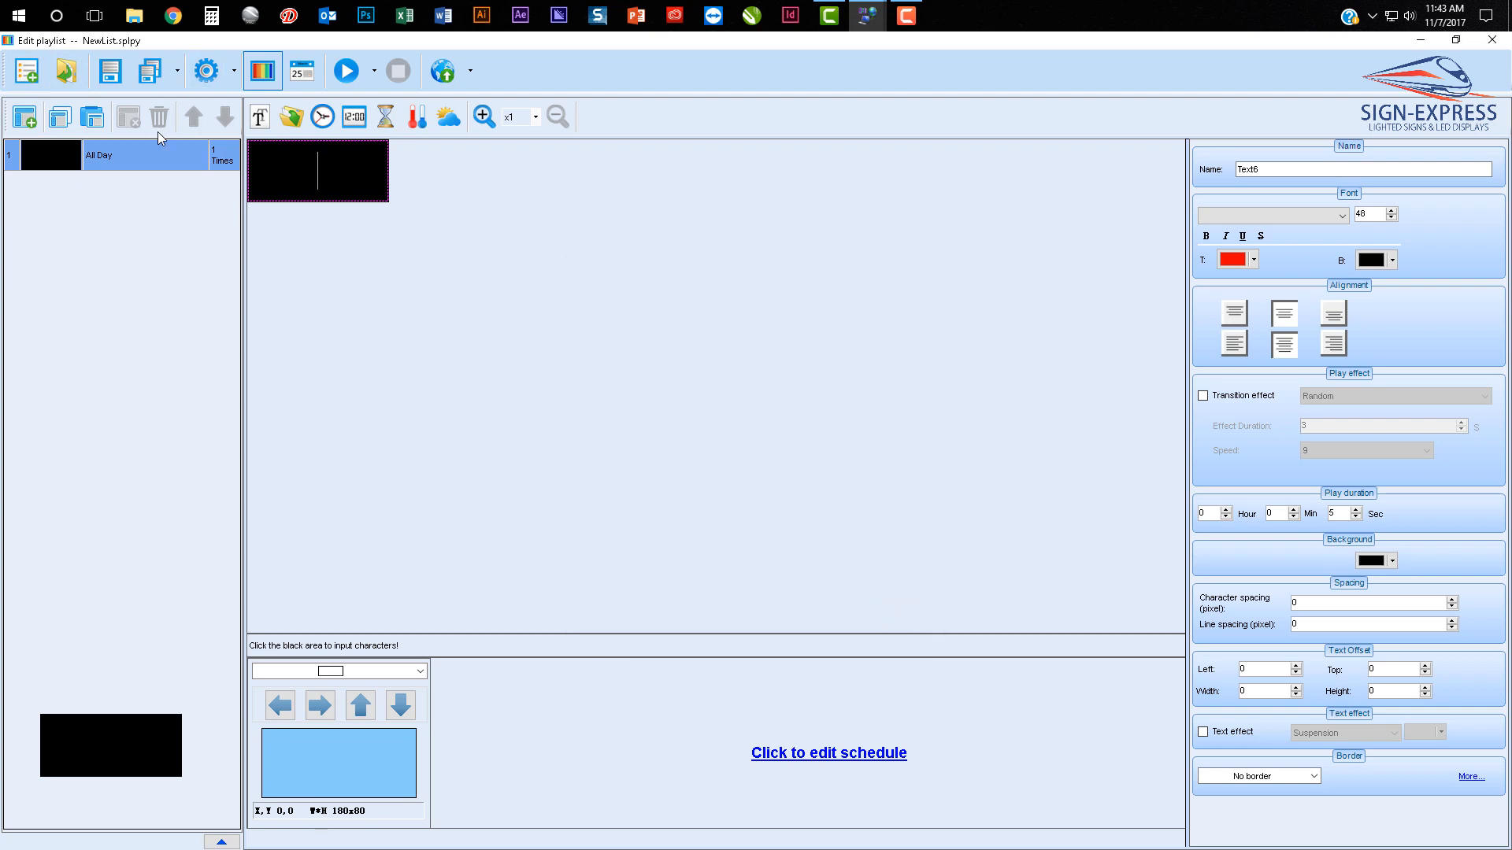
# Add two blank pages to the playlist and shift the newest one up and down in the page order
pyautogui.click(25, 116)
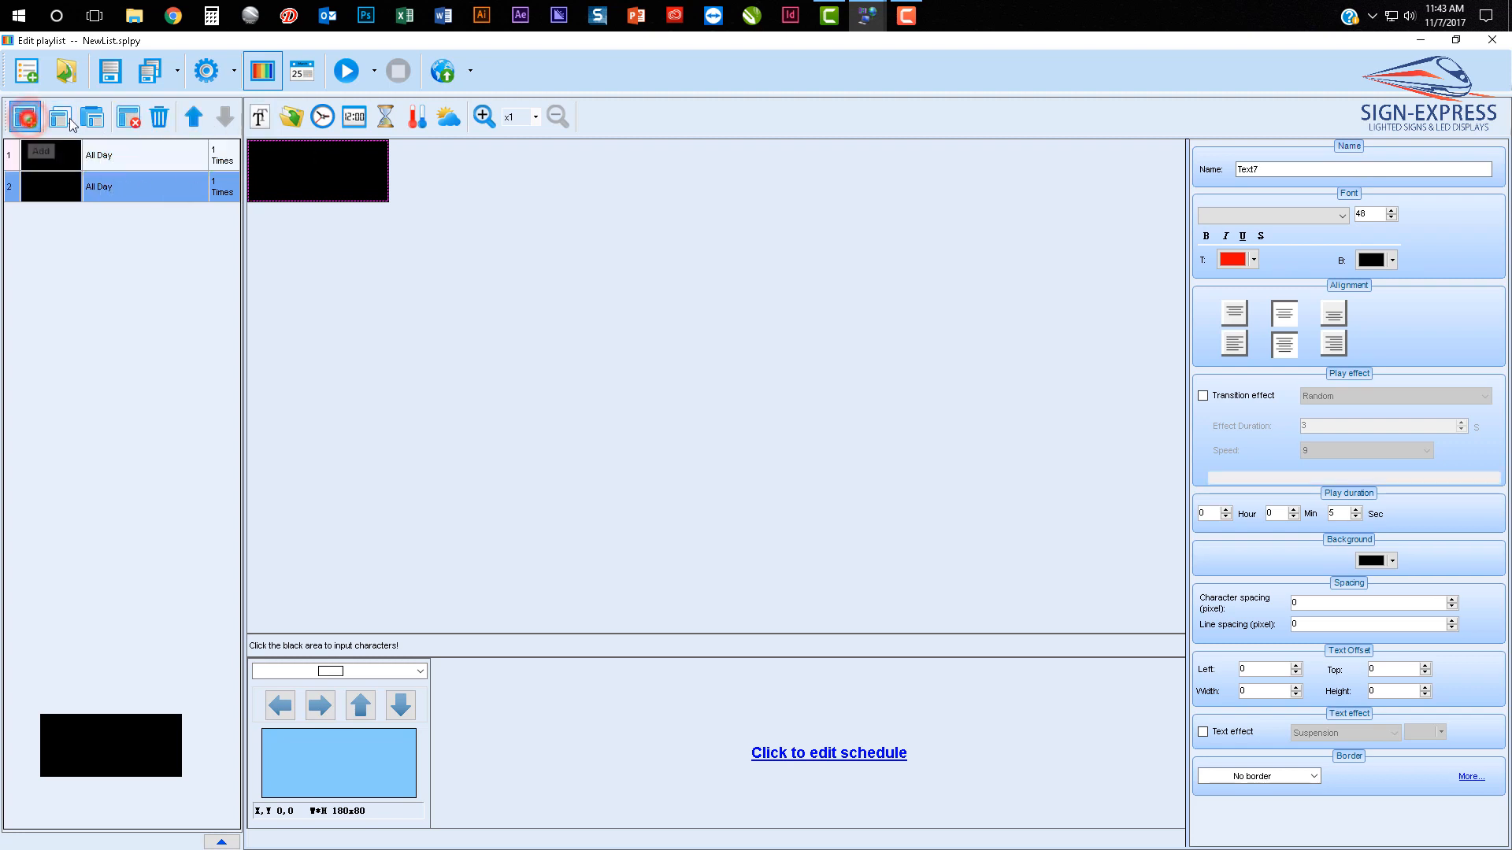
pyautogui.click(201, 120)
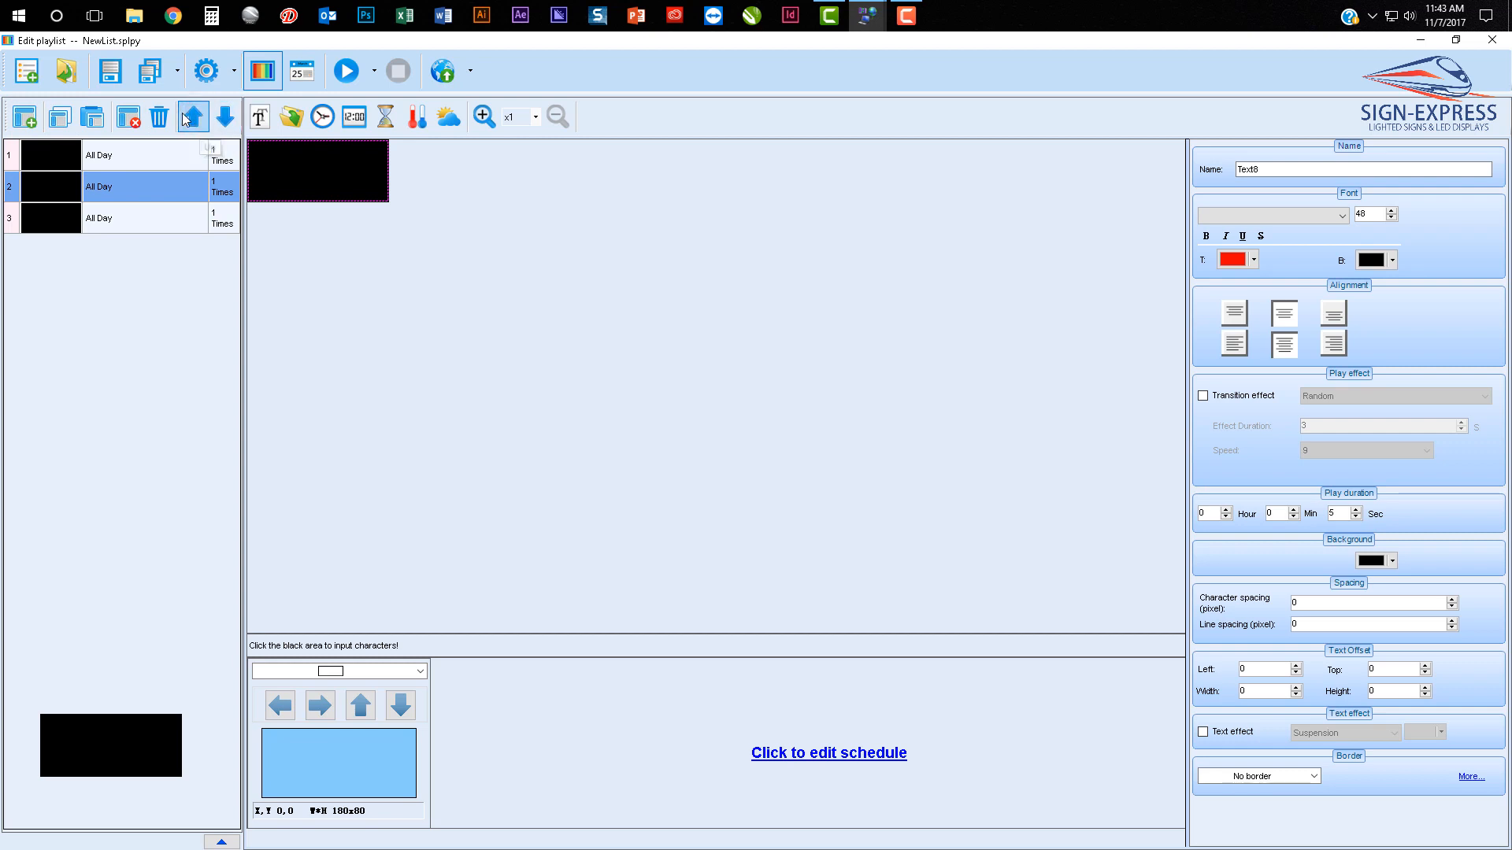
pyautogui.click(211, 124)
pyautogui.click(226, 118)
# Select the third page and set its content to an analog clock
pyautogui.click(152, 256)
pyautogui.click(158, 156)
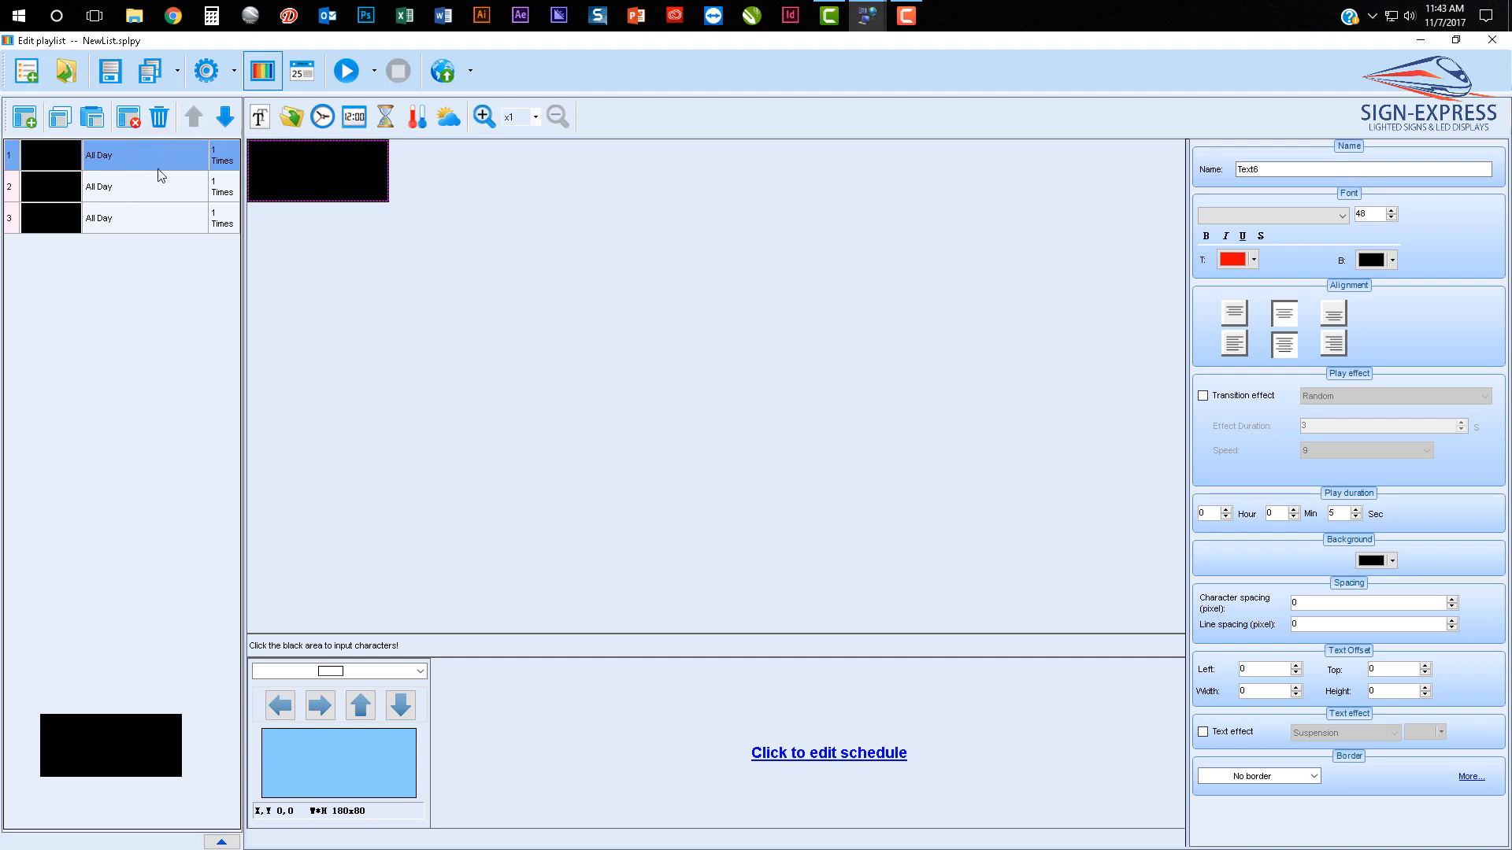
pyautogui.click(206, 187)
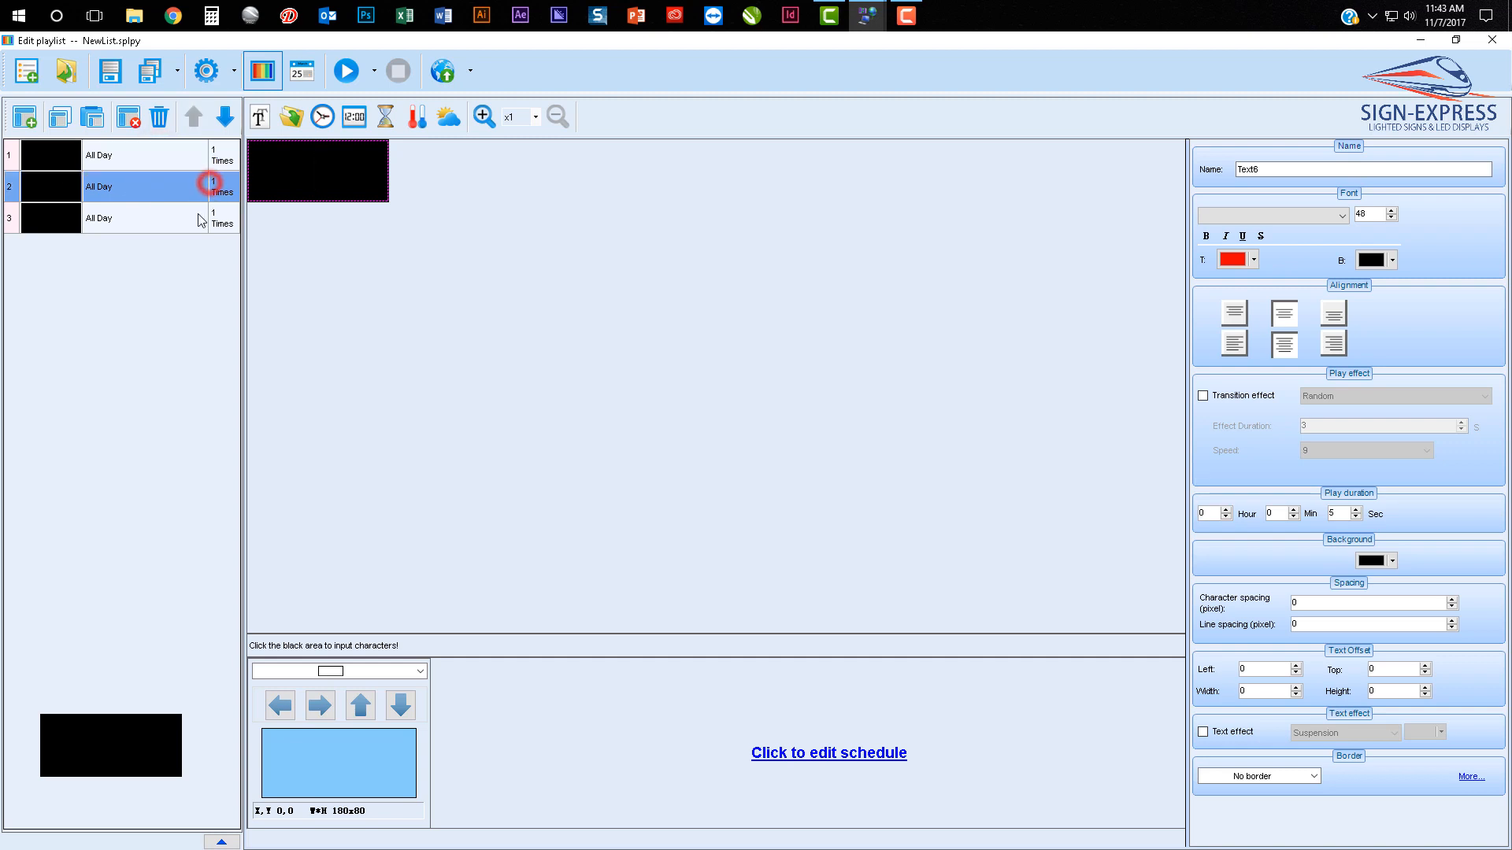
pyautogui.click(197, 218)
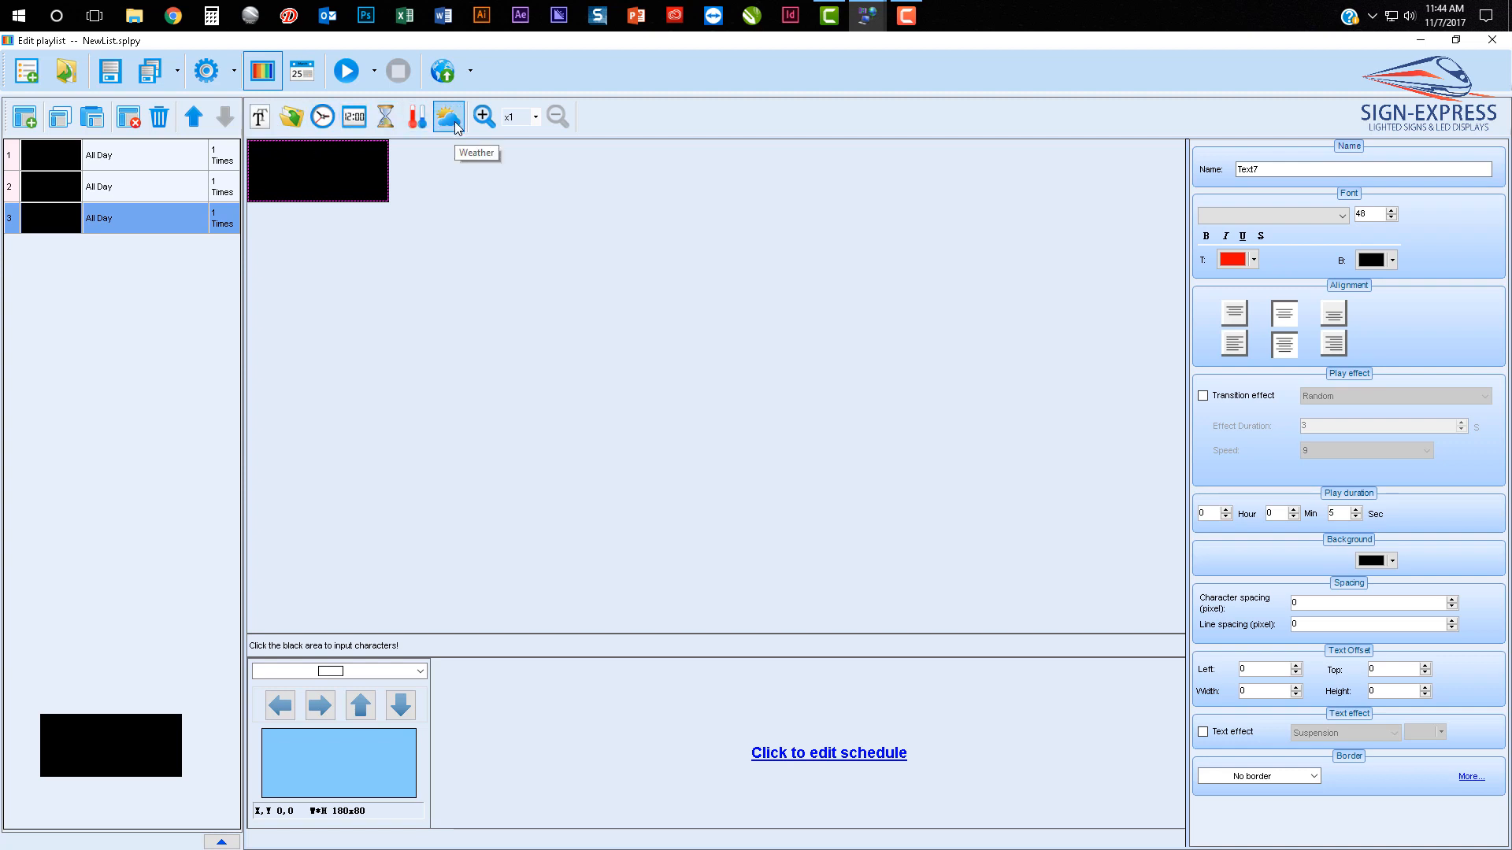
pyautogui.click(341, 167)
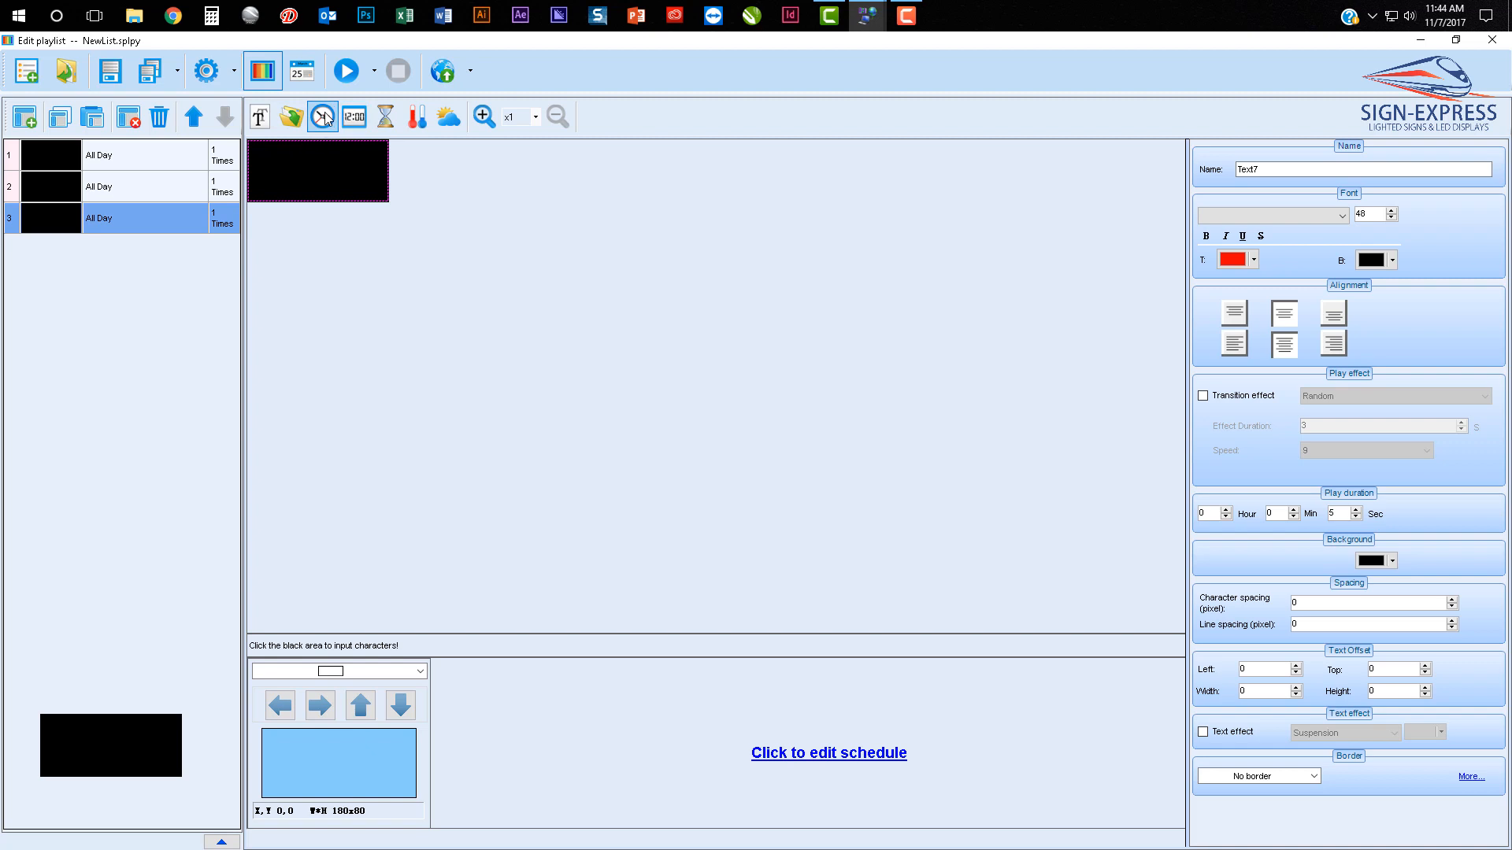
pyautogui.click(324, 118)
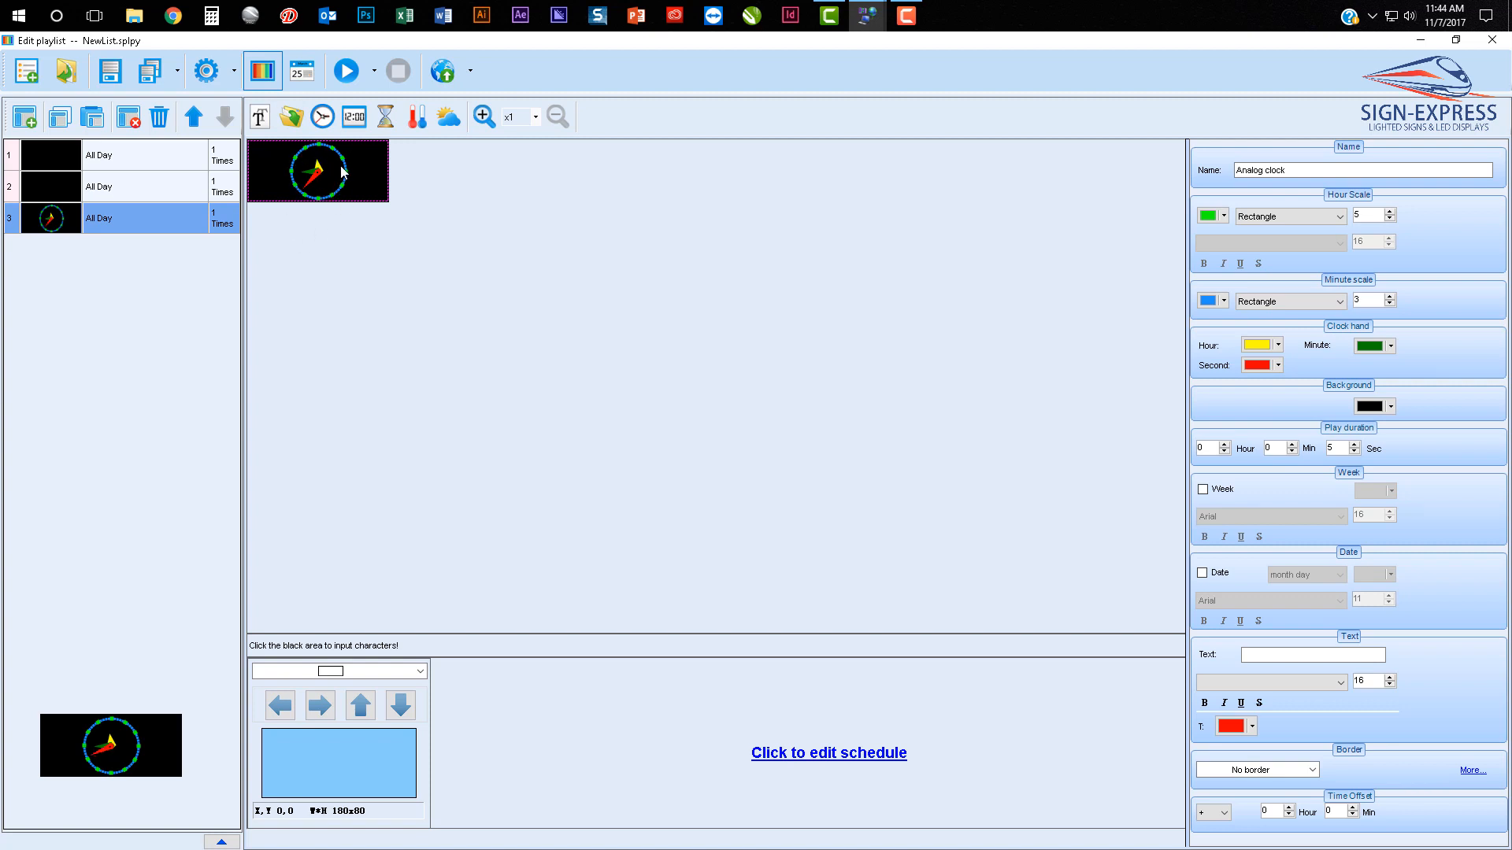
# Try a digital clock, a temperature display and a weather display in turn as the third page's content
pyautogui.click(357, 118)
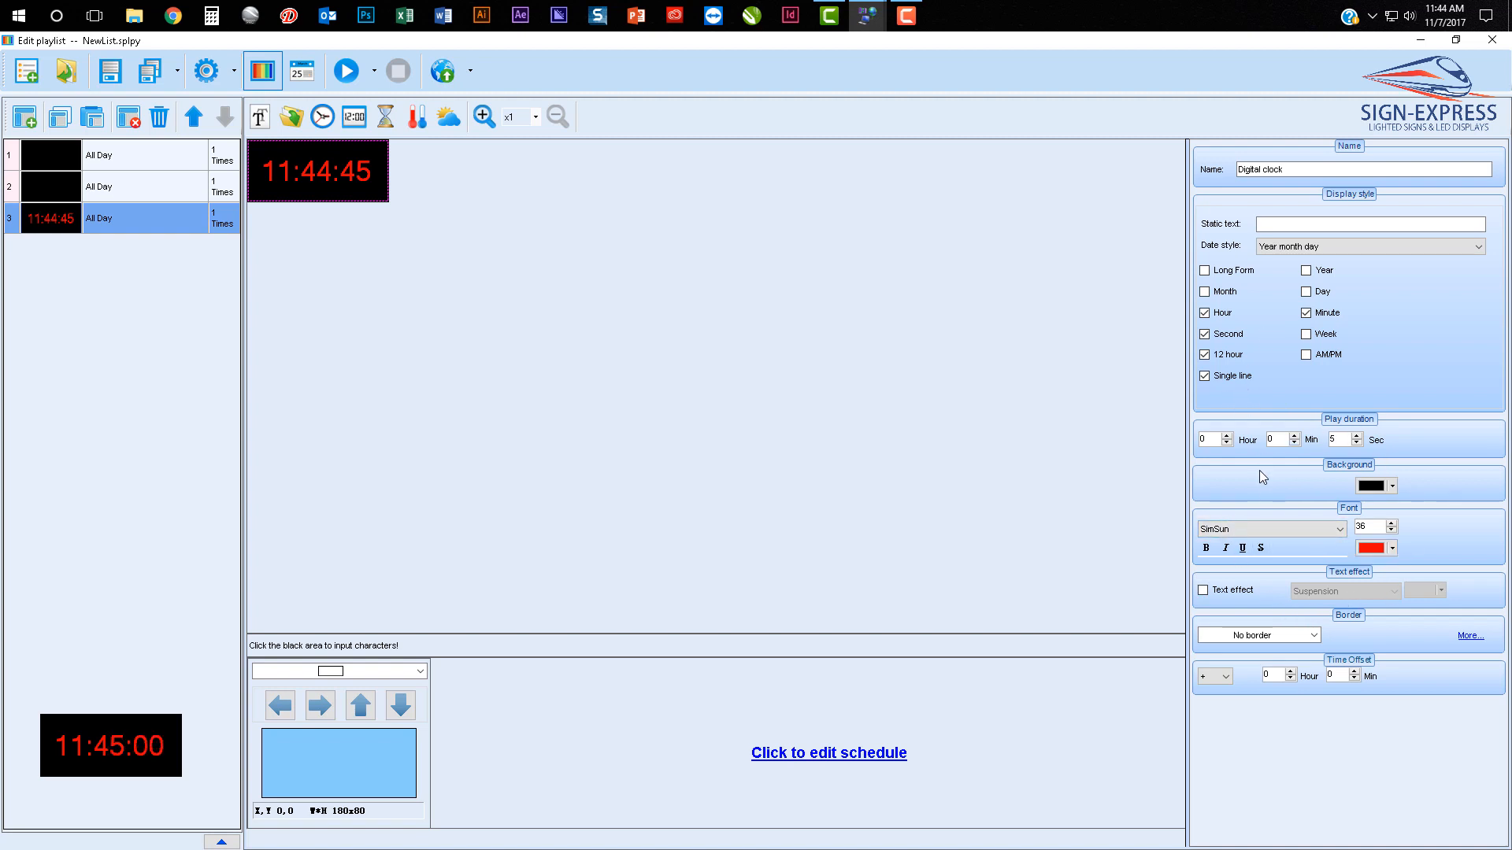
pyautogui.click(425, 119)
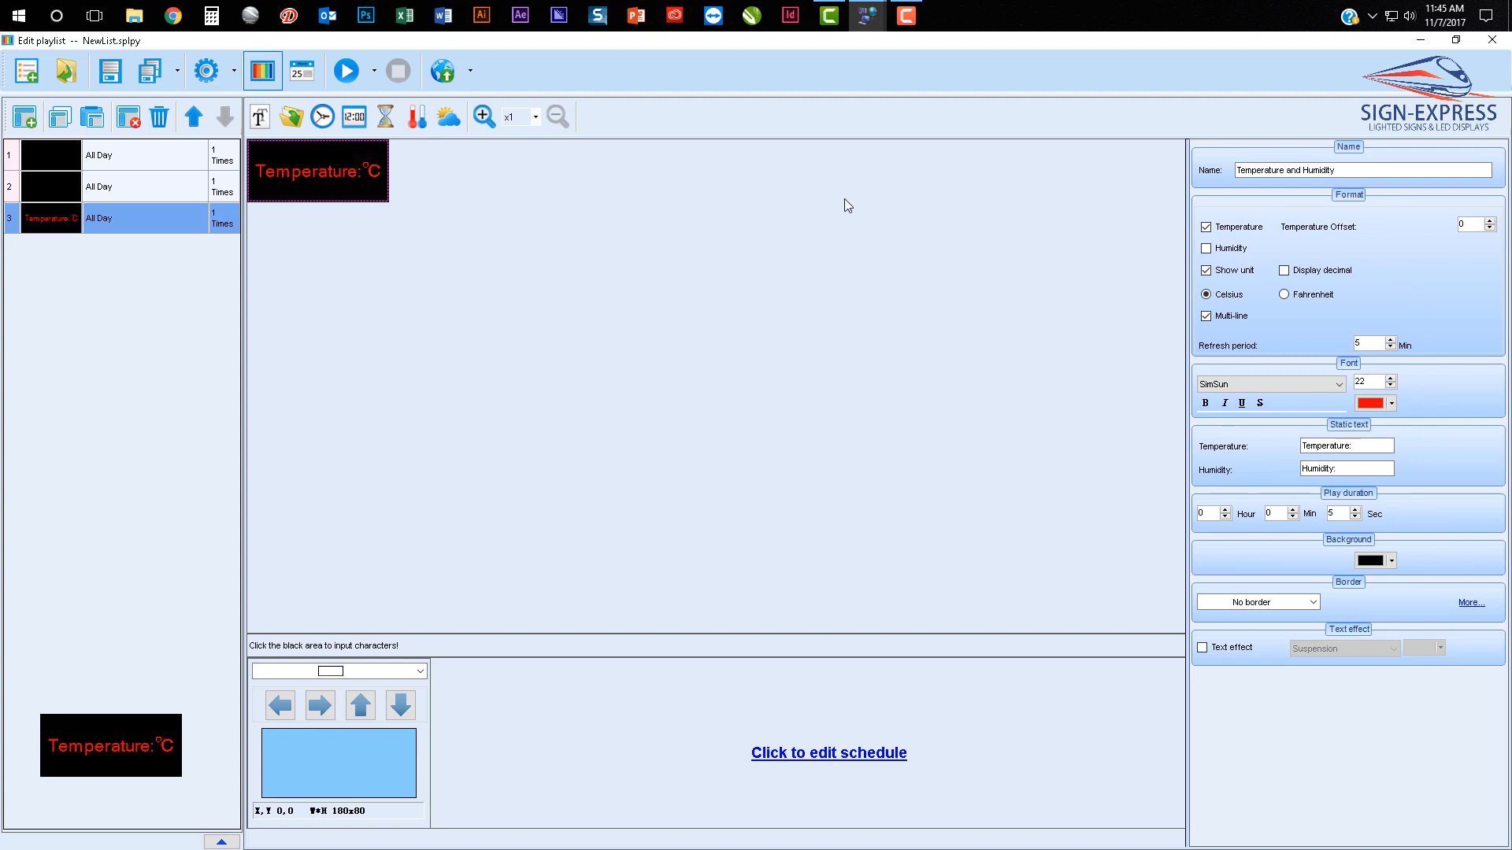
pyautogui.click(455, 115)
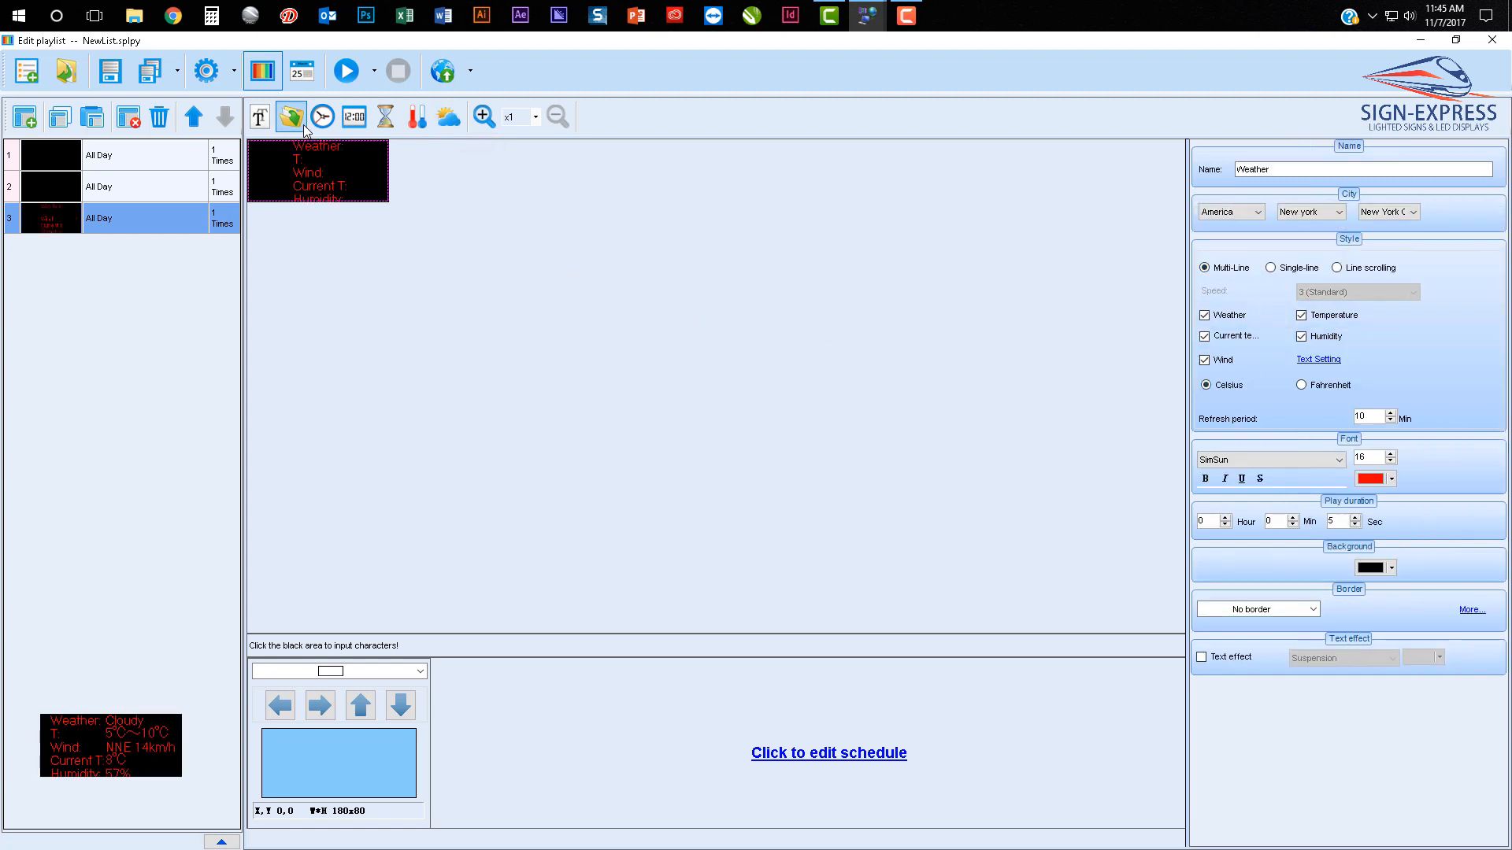
# Delete the third page from the playlist
pyautogui.click(136, 113)
pyautogui.click(711, 469)
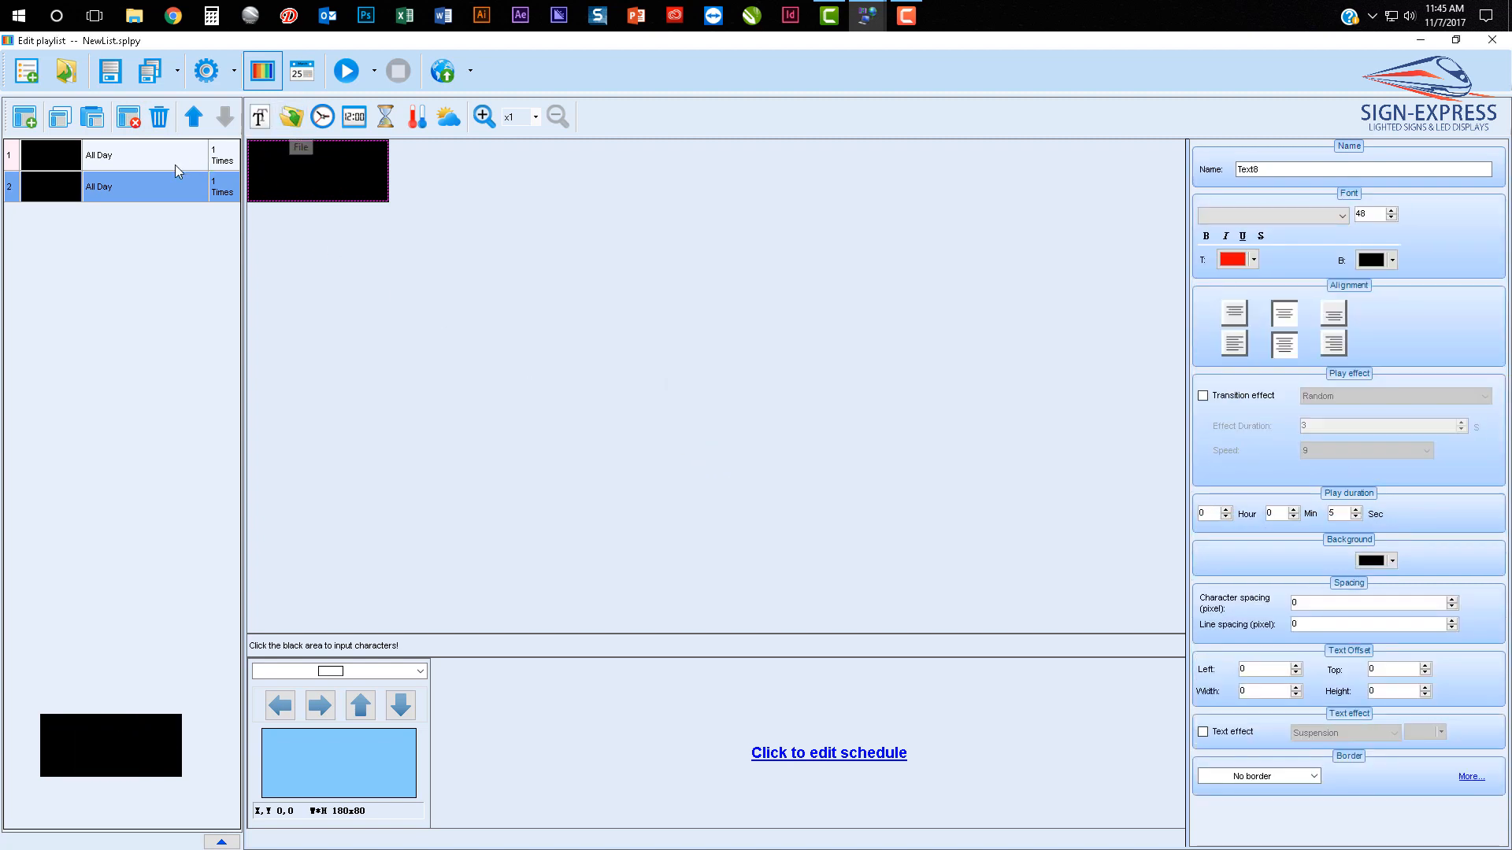
# For the first page, browse to 00 GRAPHICS DRIVE > Content > 03 Generic Examples > 99 Holiday and select Happy 4th 300x600 1-2.jpg
pyautogui.click(140, 159)
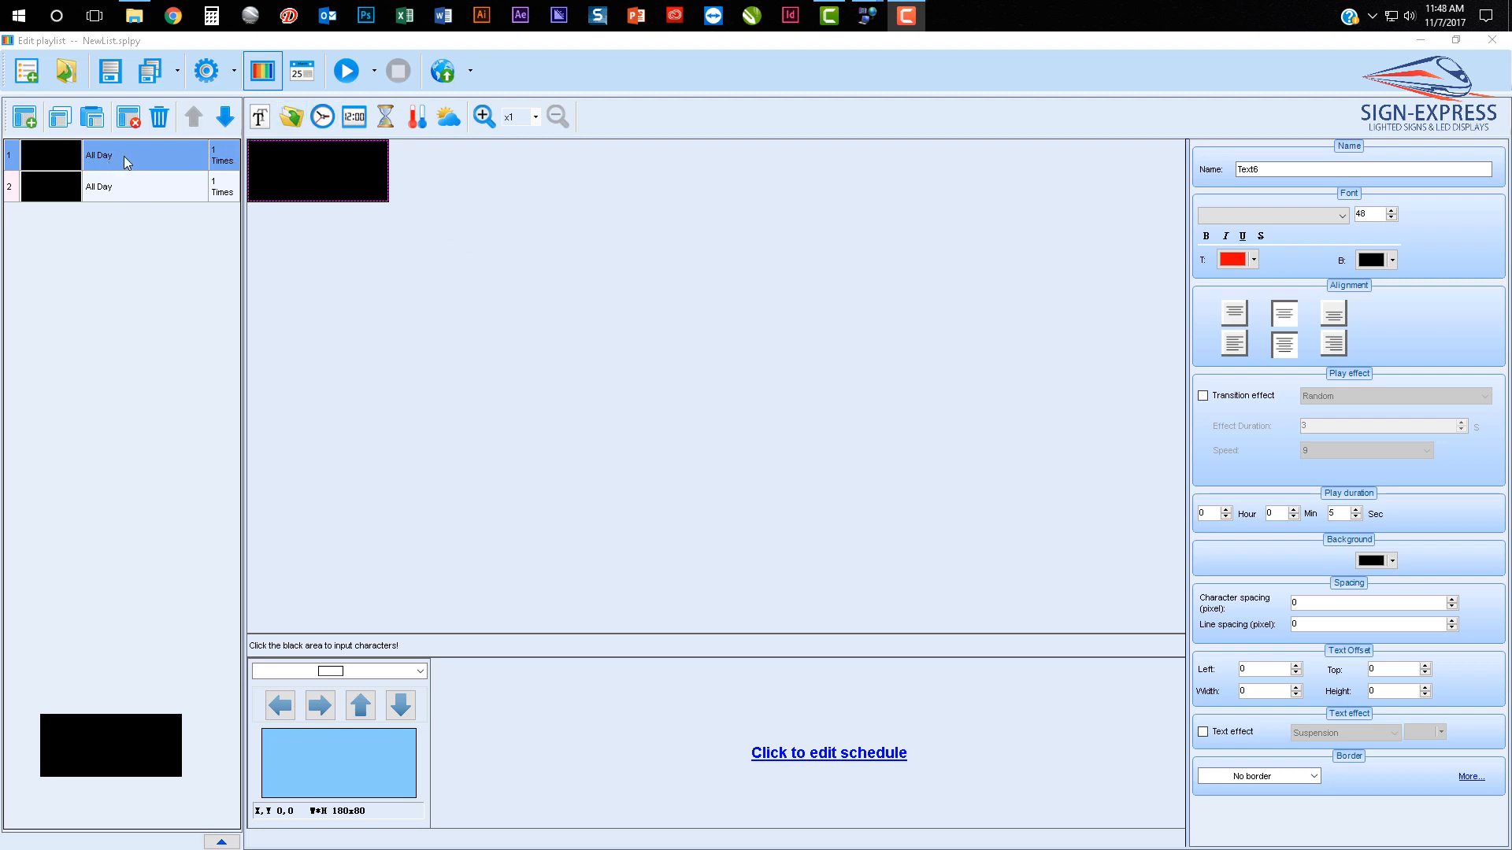
pyautogui.click(291, 118)
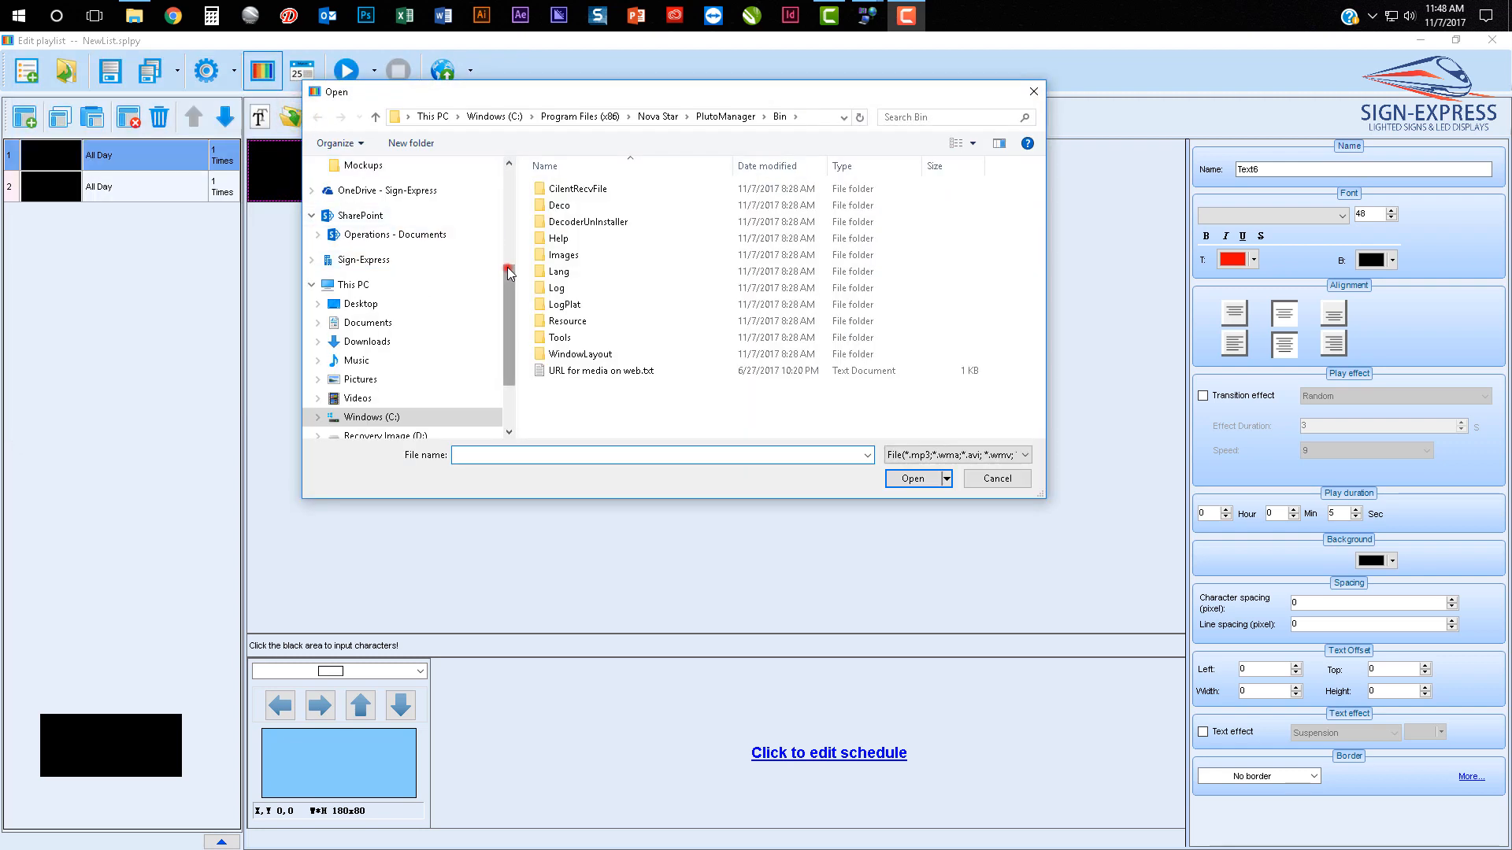
pyautogui.moveTo(507, 268); pyautogui.dragTo(508, 173)
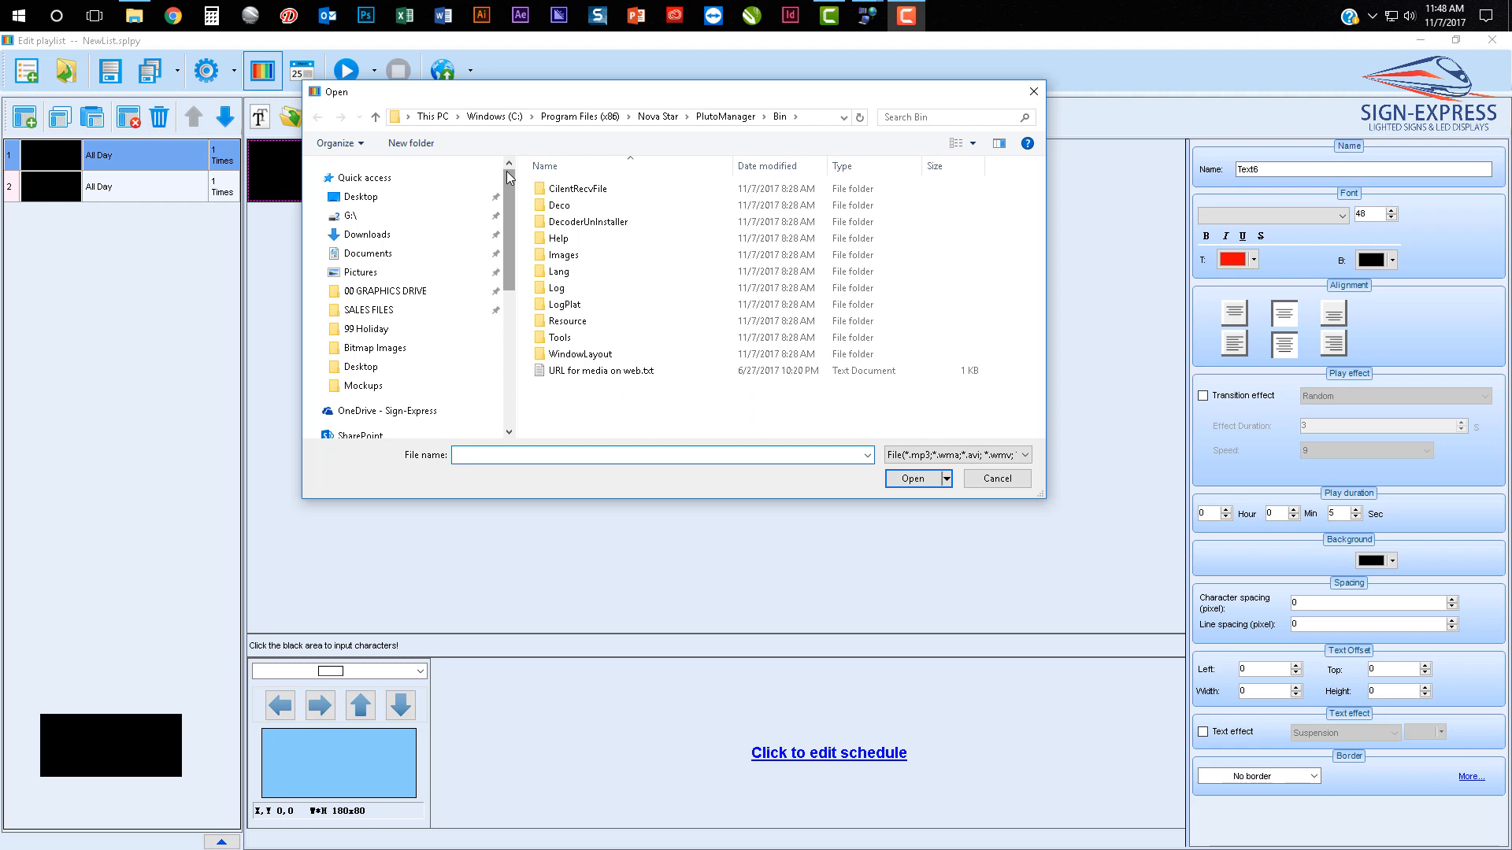
pyautogui.click(395, 260)
pyautogui.doubleClick(620, 190)
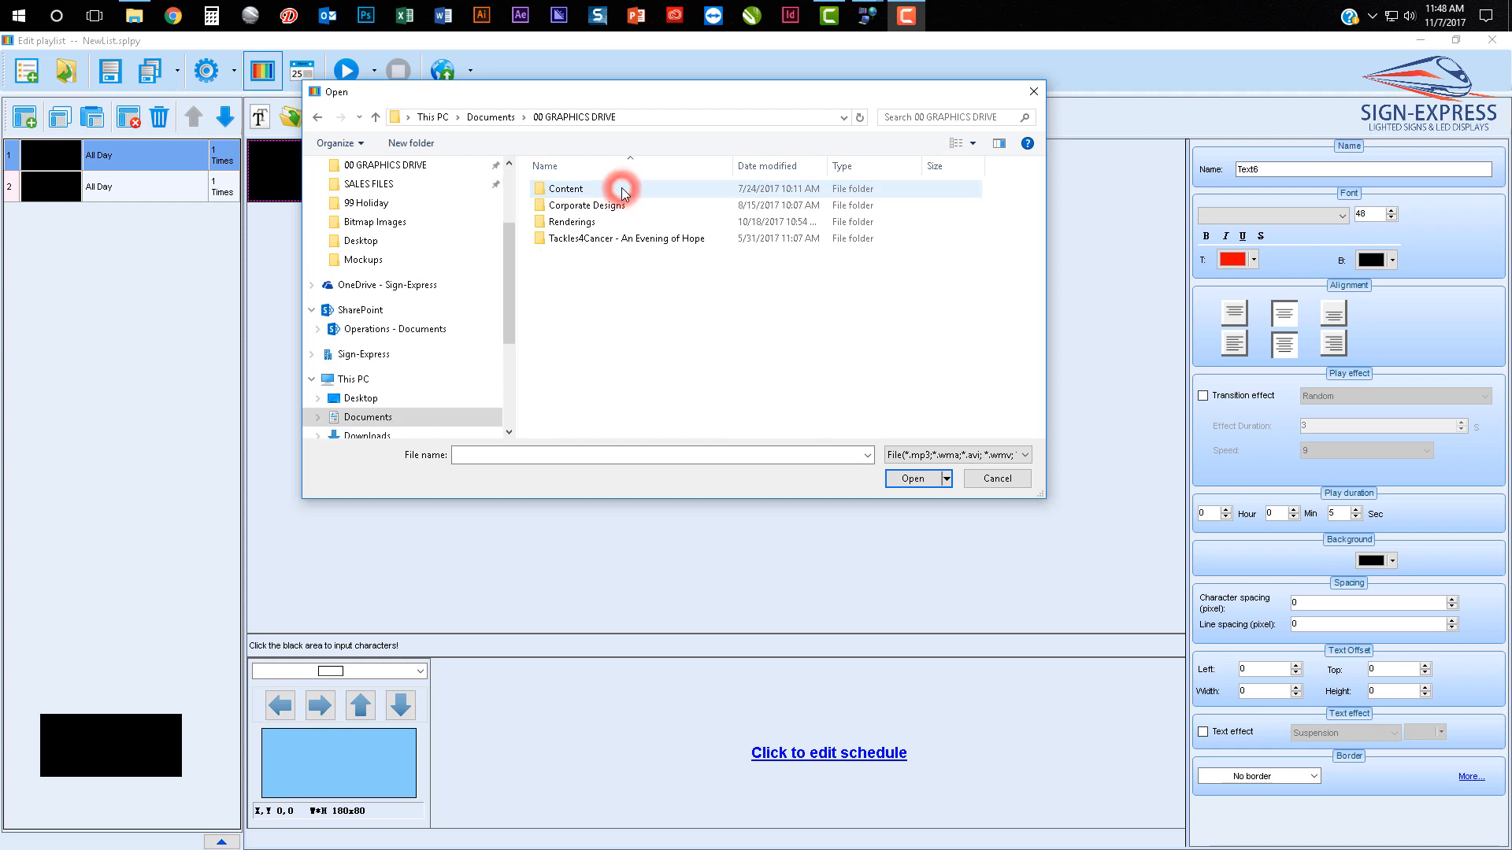
pyautogui.doubleClick(621, 191)
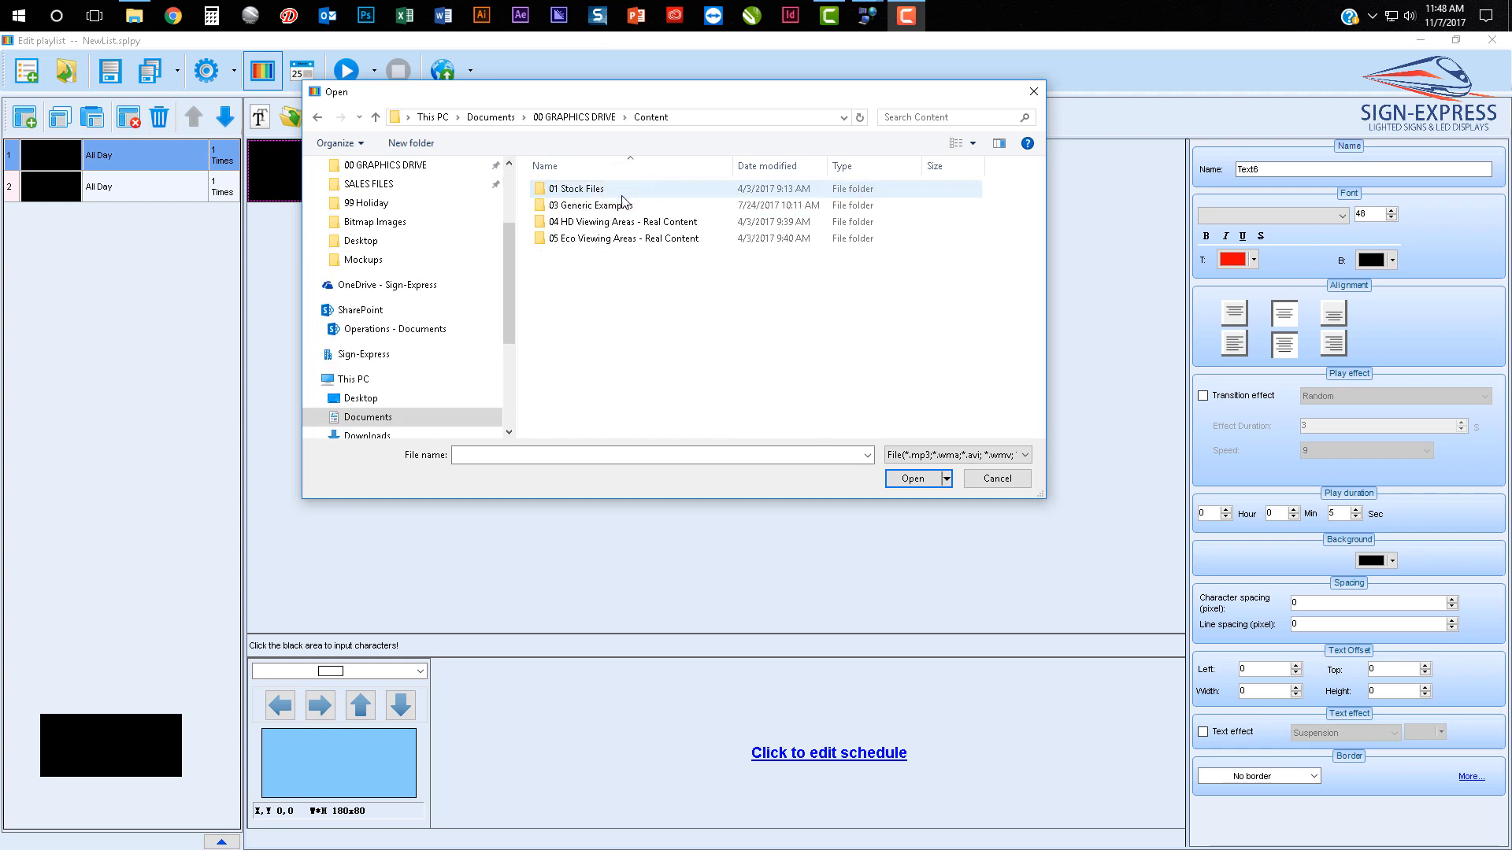
pyautogui.click(622, 205)
pyautogui.doubleClick(622, 206)
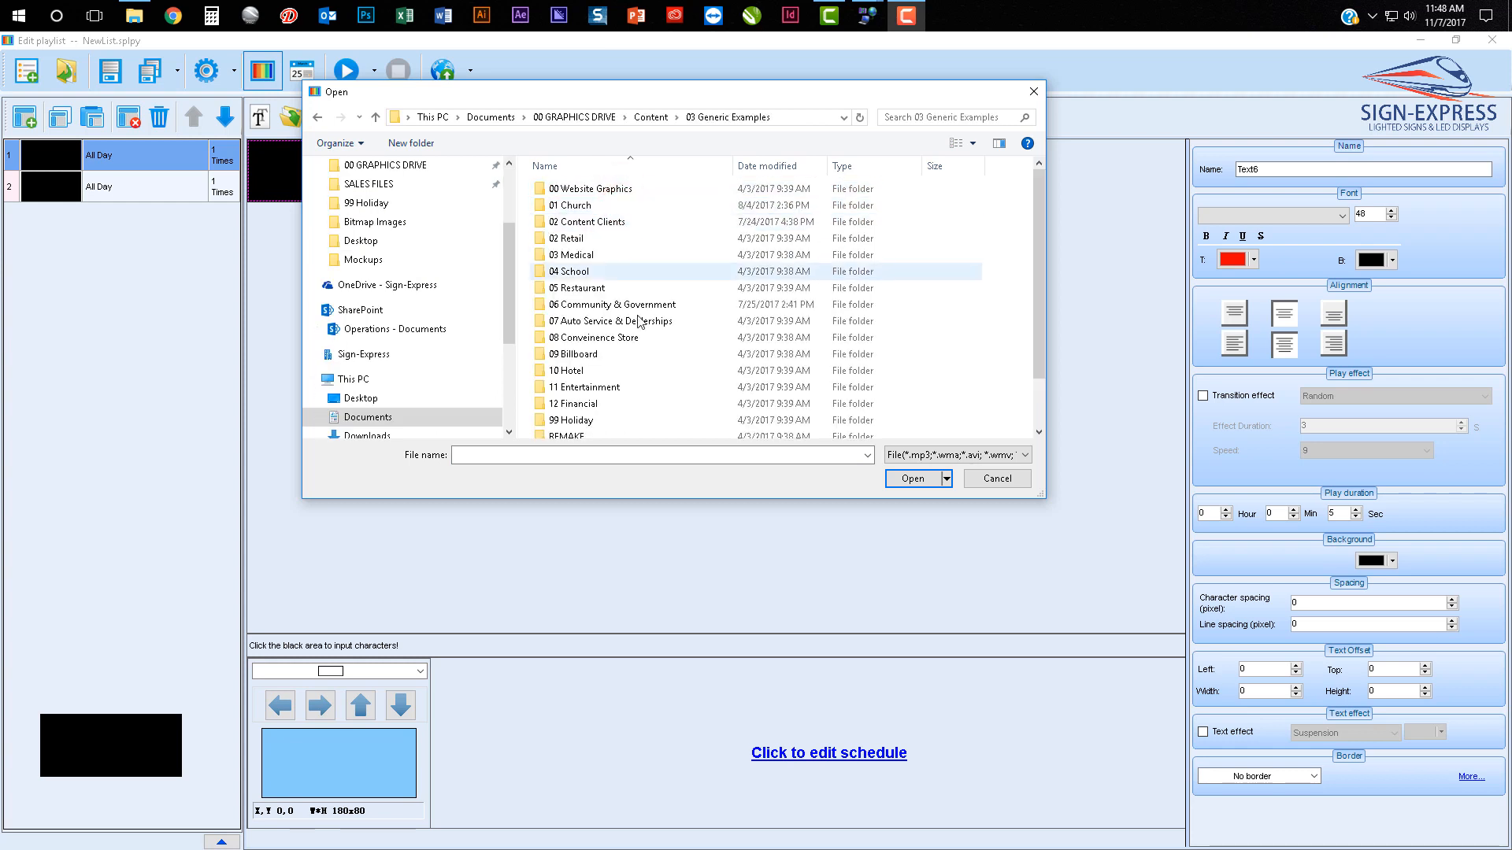
pyautogui.scroll(-1, 646, 415)
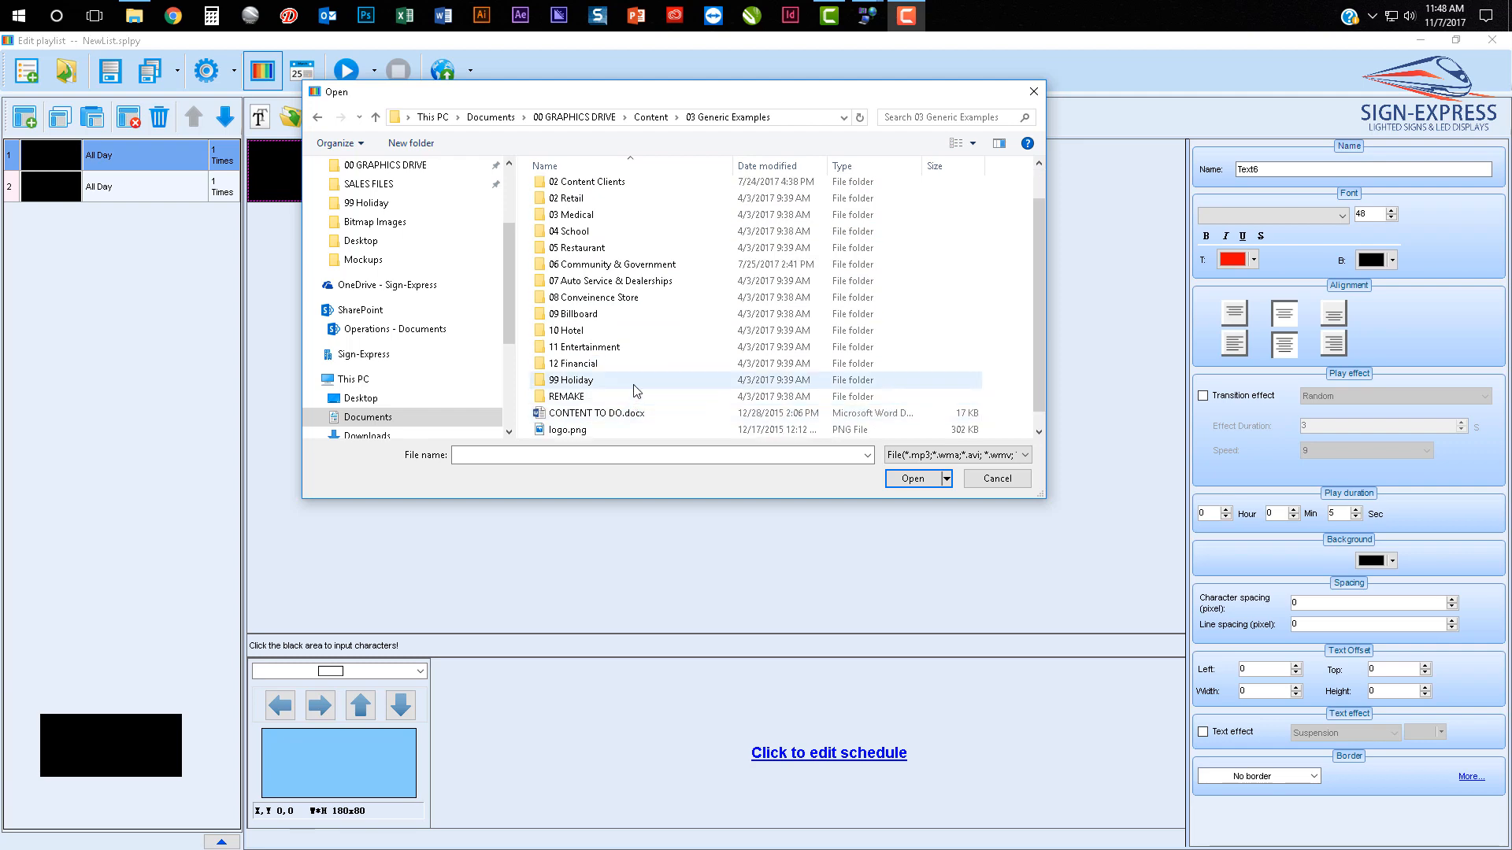
pyautogui.doubleClick(634, 390)
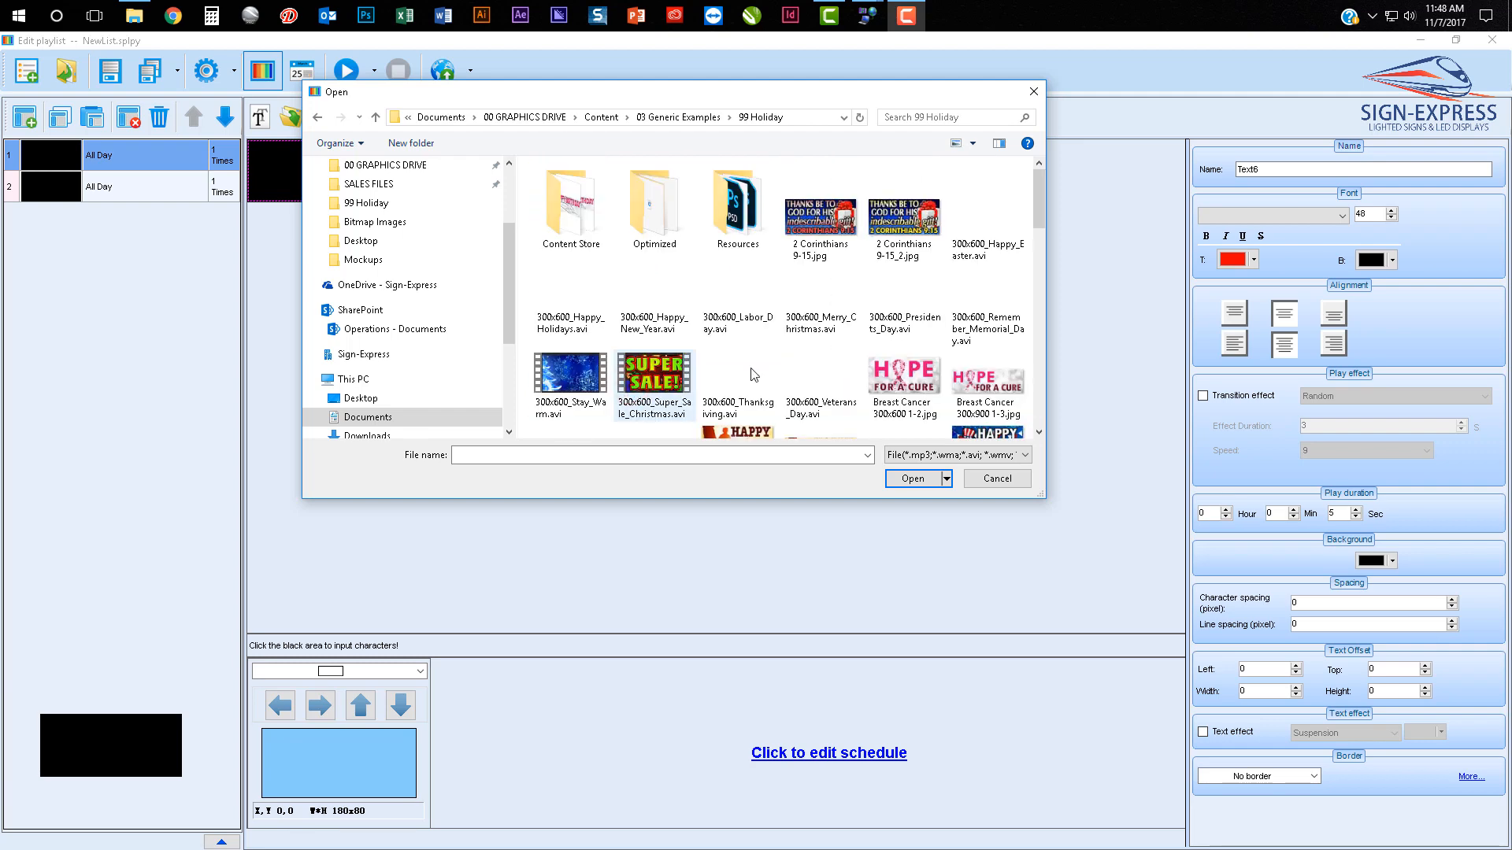
pyautogui.scroll(-2, 788, 362)
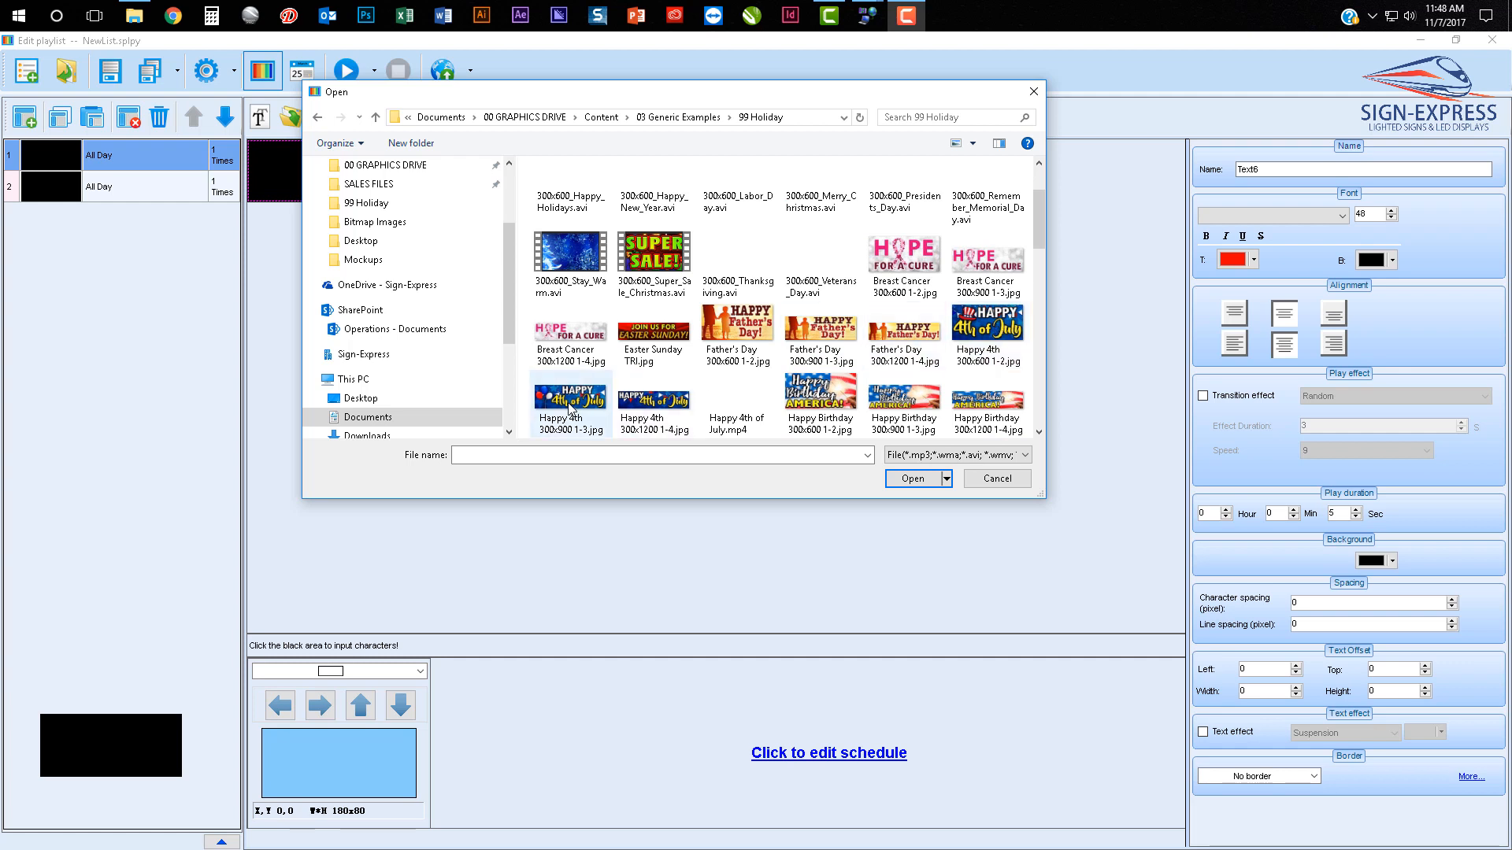
pyautogui.click(976, 330)
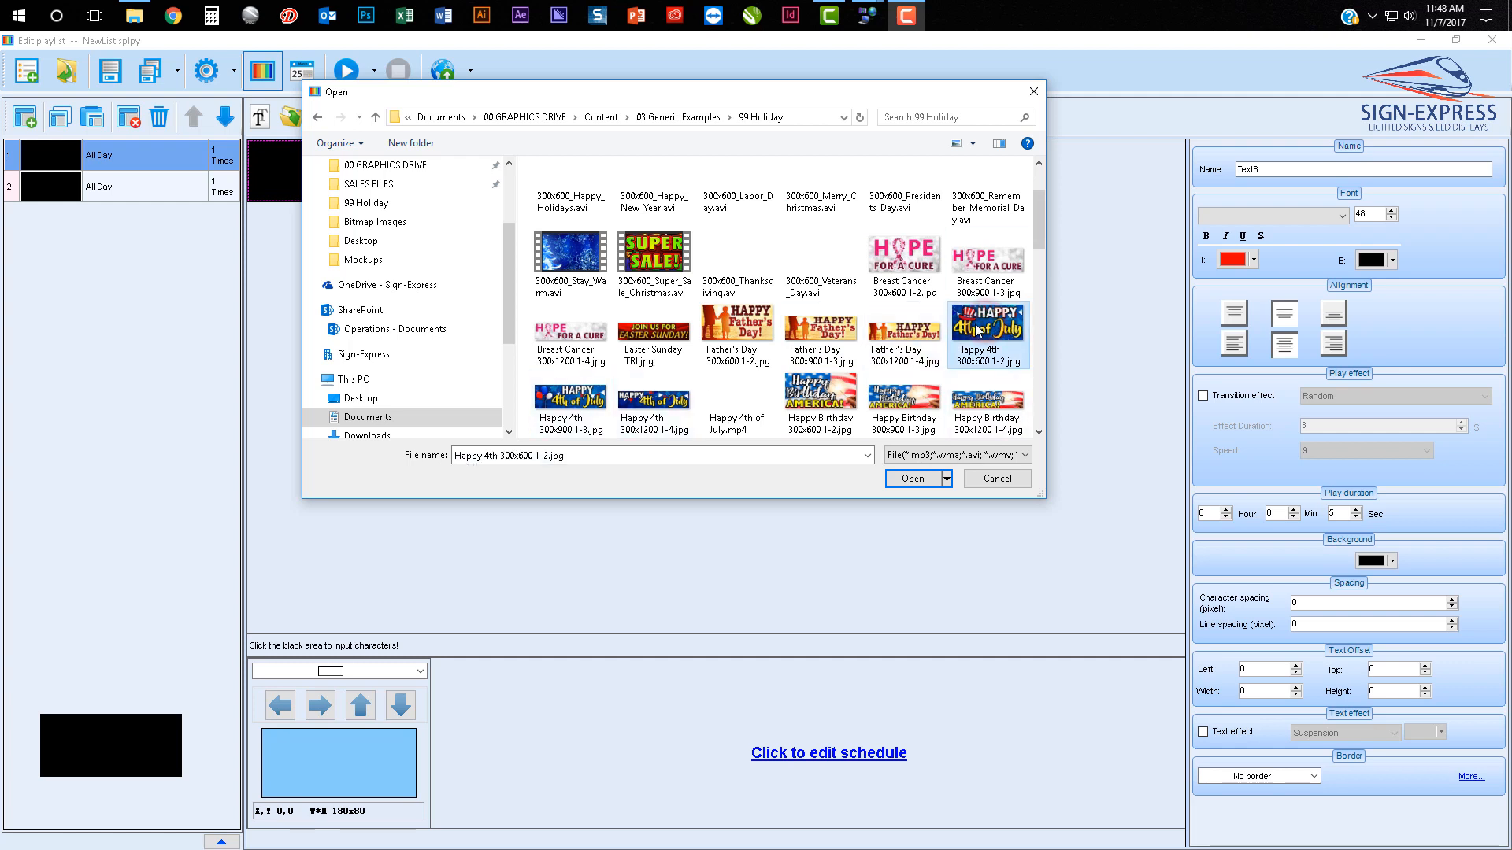
# Reposition the file dialog so the full file-type list fits on screen and examine the supported media formats
pyautogui.click(945, 455)
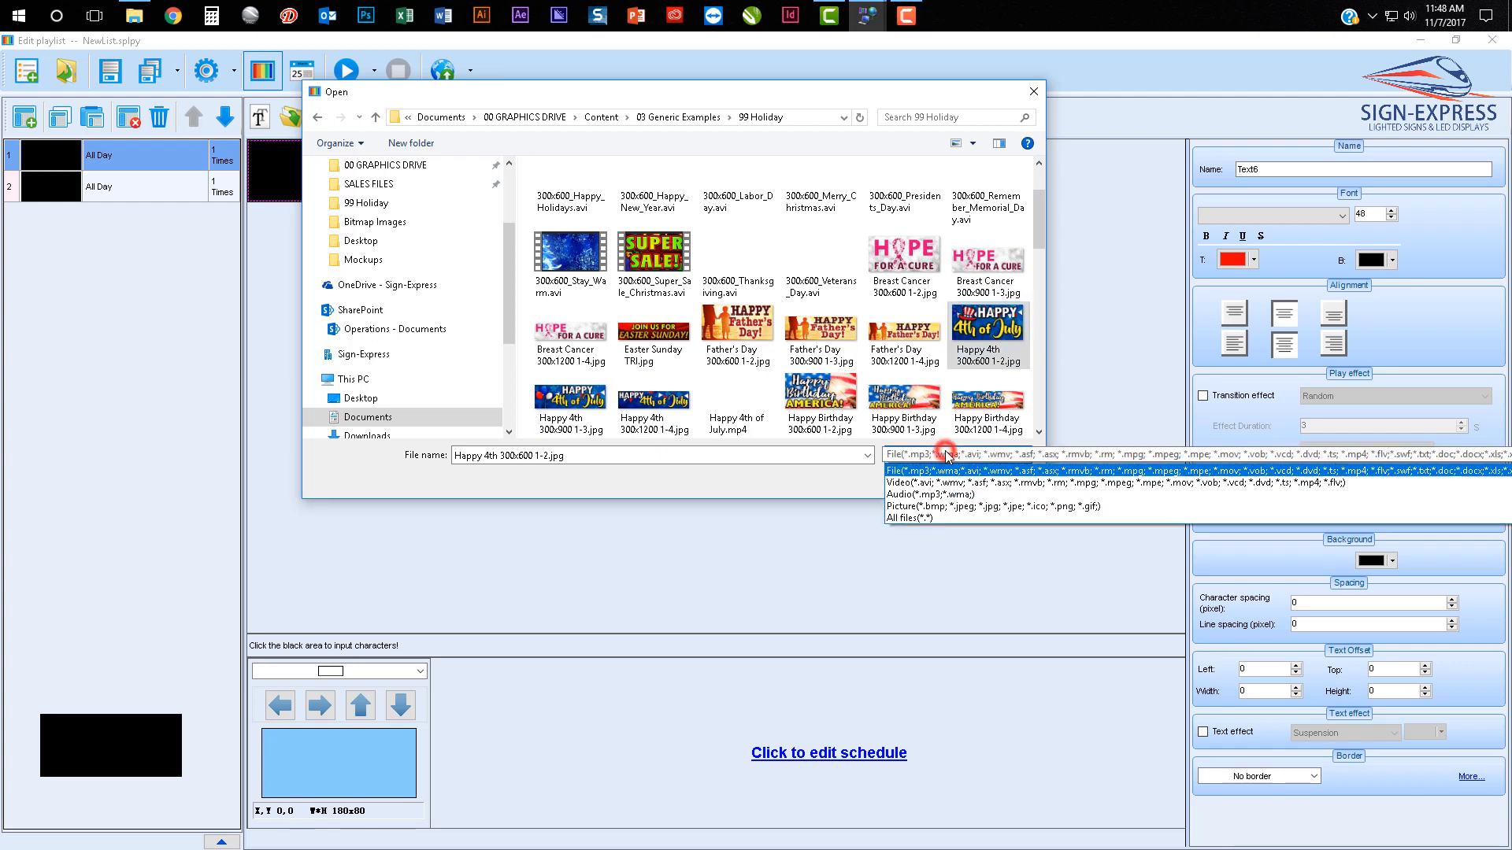
pyautogui.click(866, 96)
pyautogui.moveTo(701, 93); pyautogui.dragTo(528, 55)
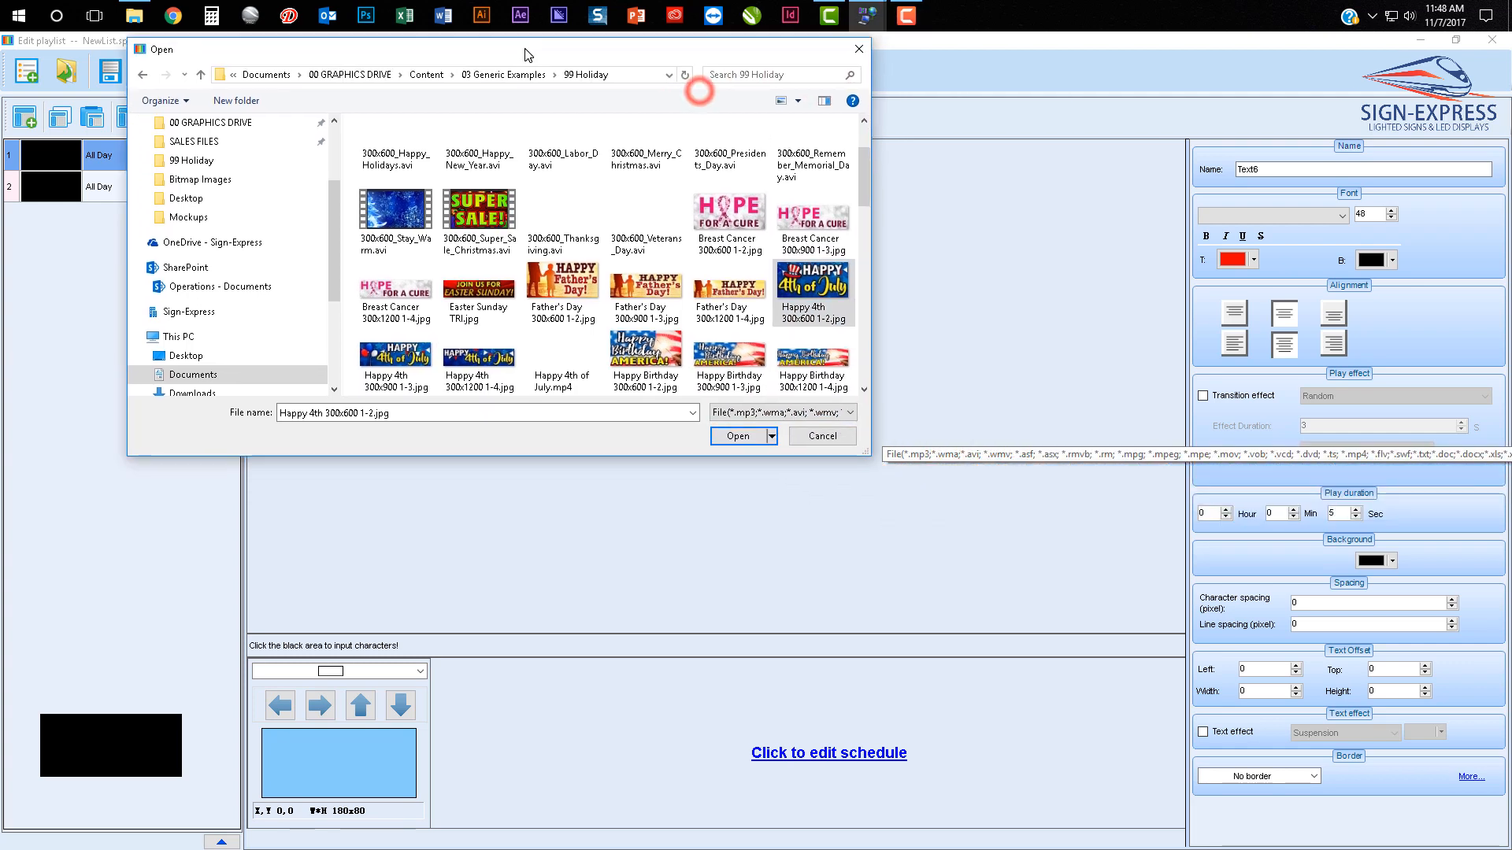
pyautogui.click(772, 412)
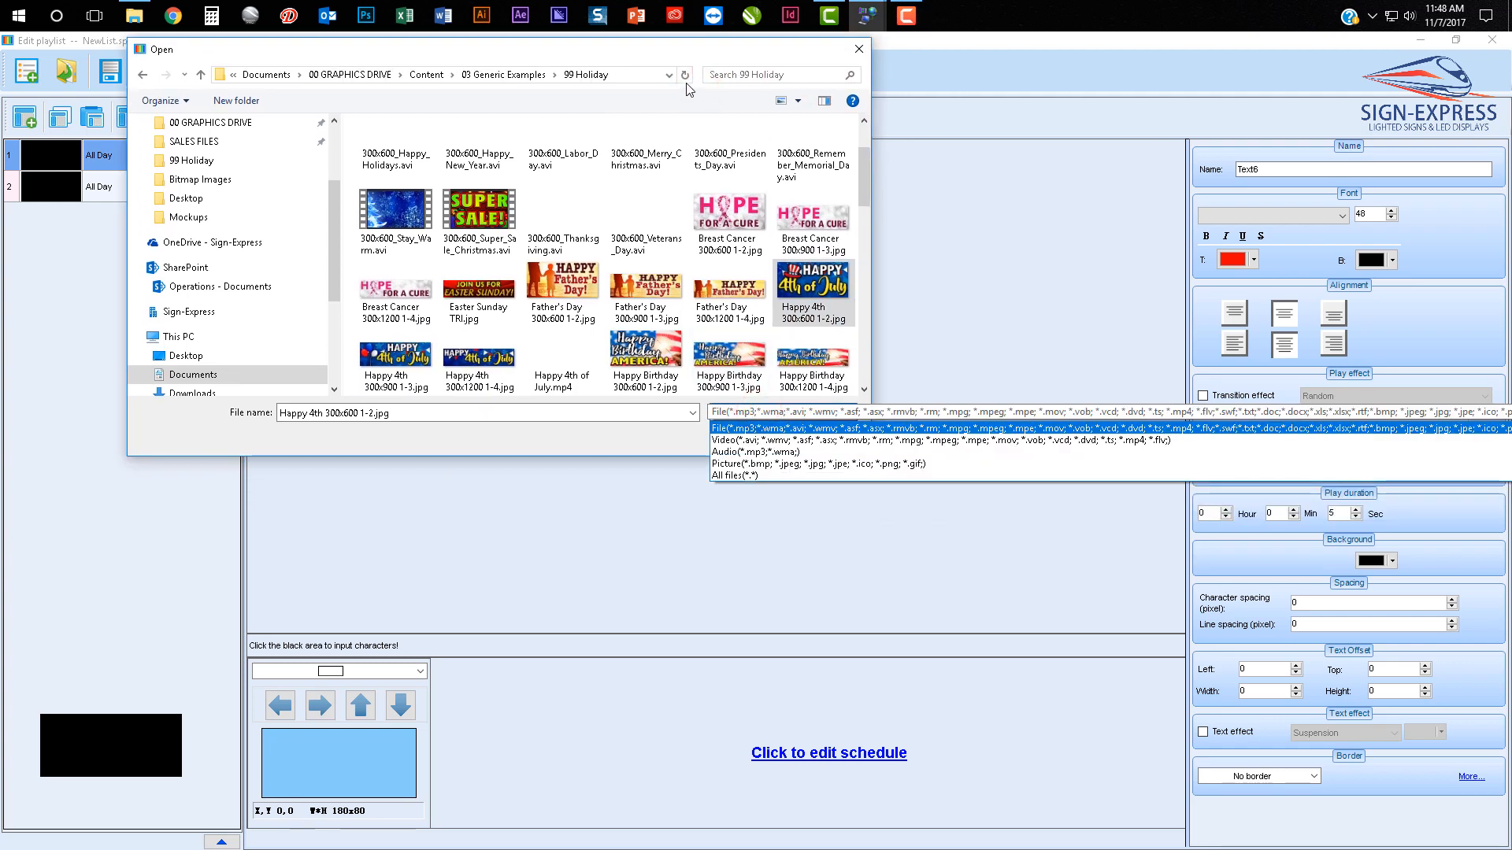
pyautogui.click(686, 49)
pyautogui.moveTo(685, 50); pyautogui.dragTo(592, 48)
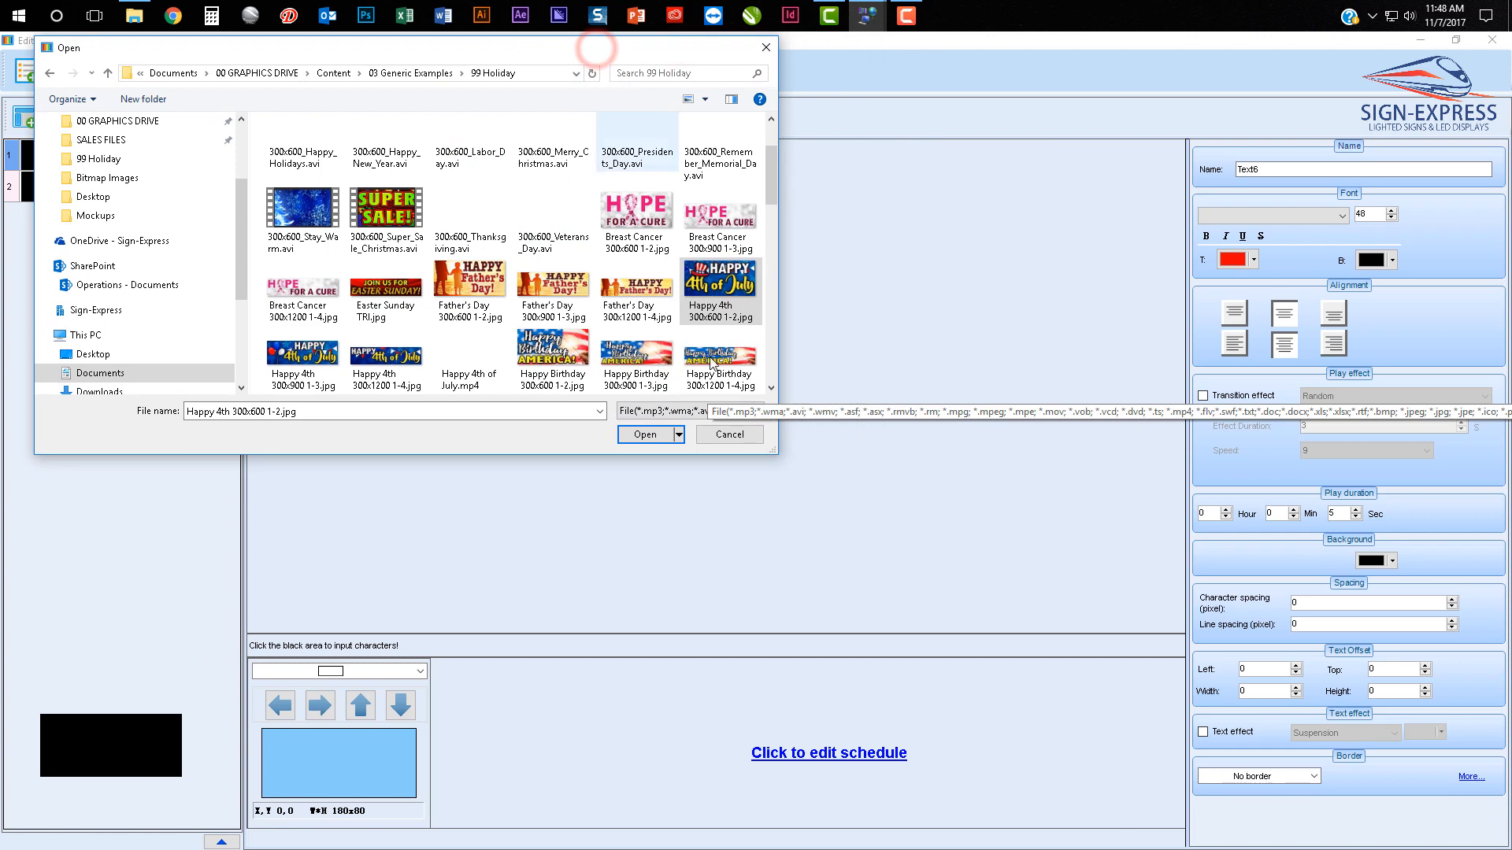
pyautogui.click(719, 411)
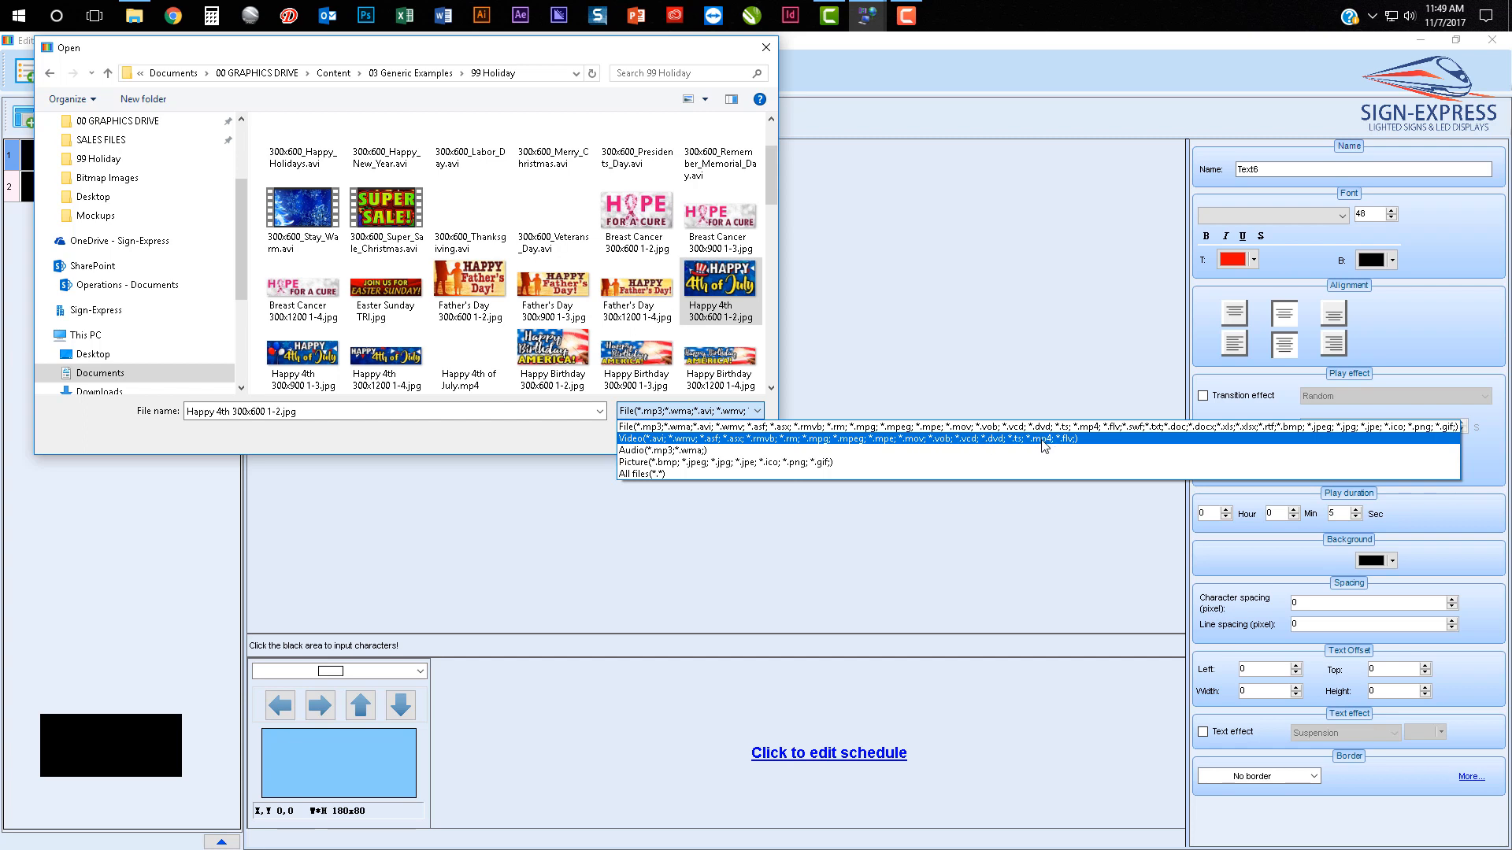
# Insert the image Happy 4th 300x600 1-2.jpg as the first page's content
pyautogui.click(723, 282)
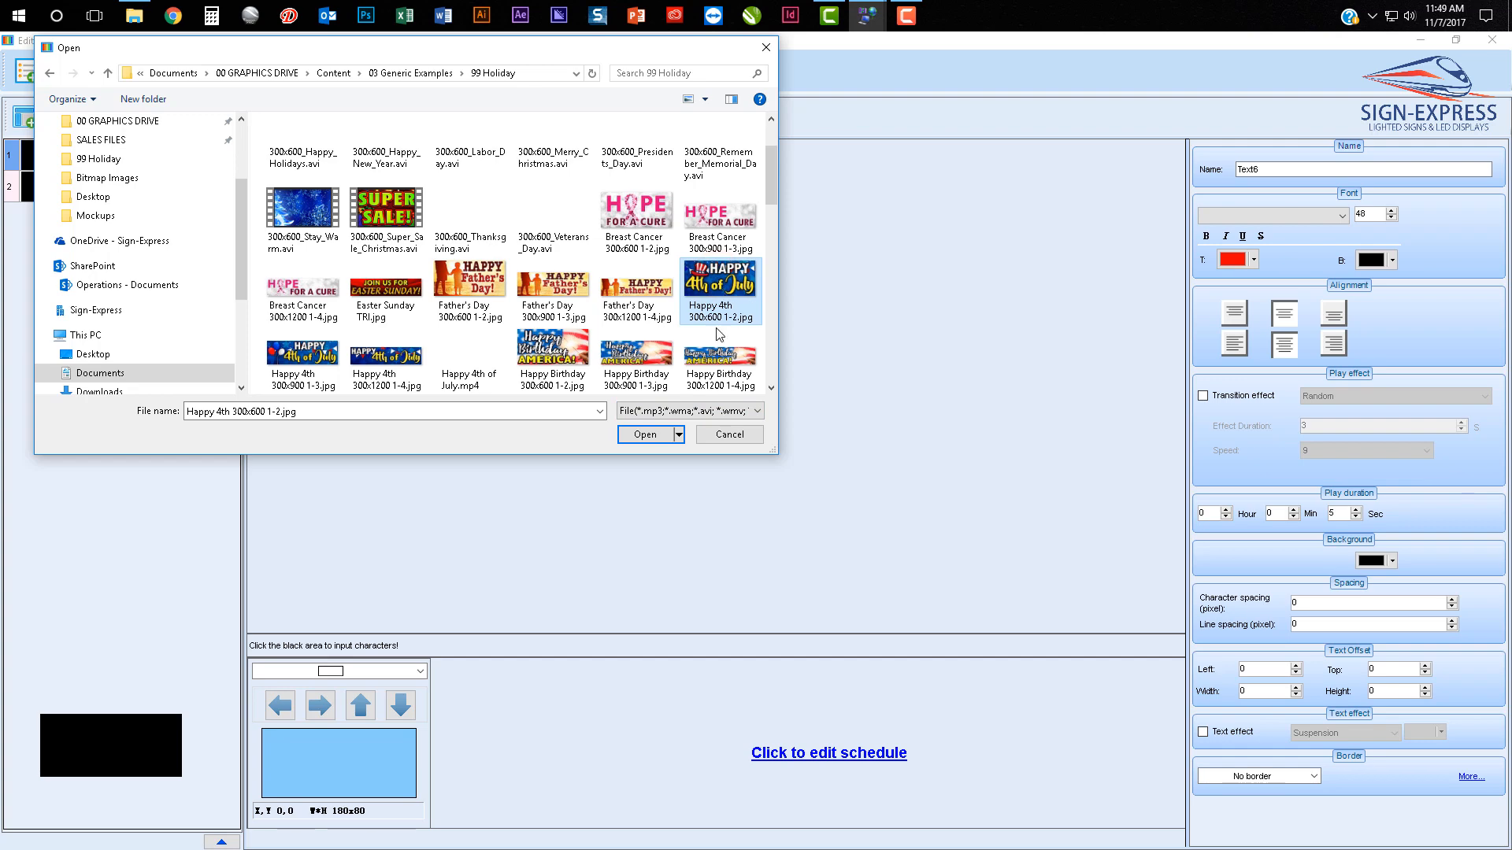
pyautogui.click(647, 436)
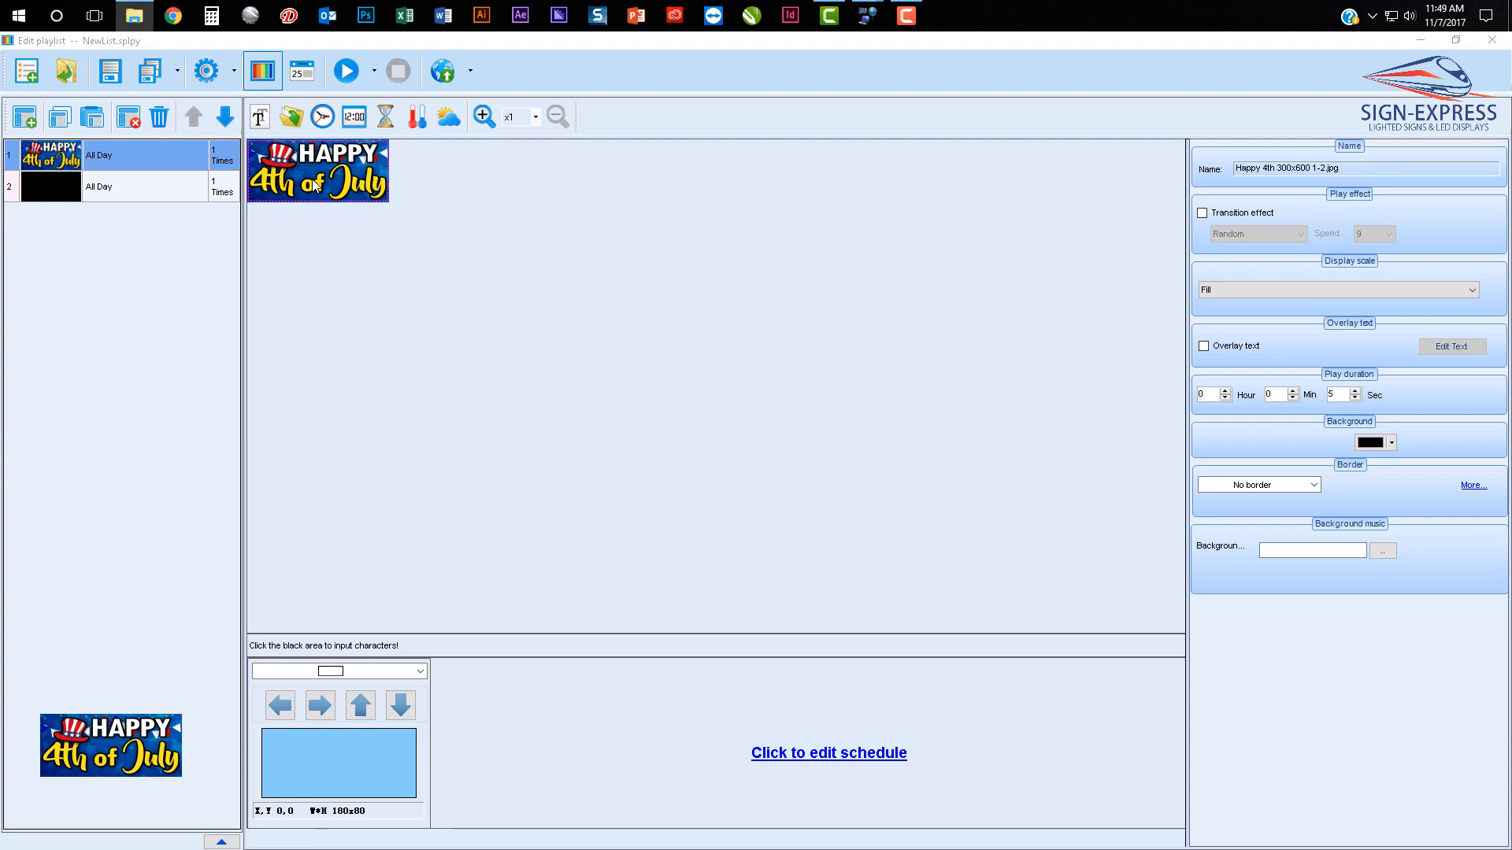
# Set the second page's content to the image 1 Corin 13-4 300x600 1-2.jpg from the 01 Church folder
pyautogui.click(204, 72)
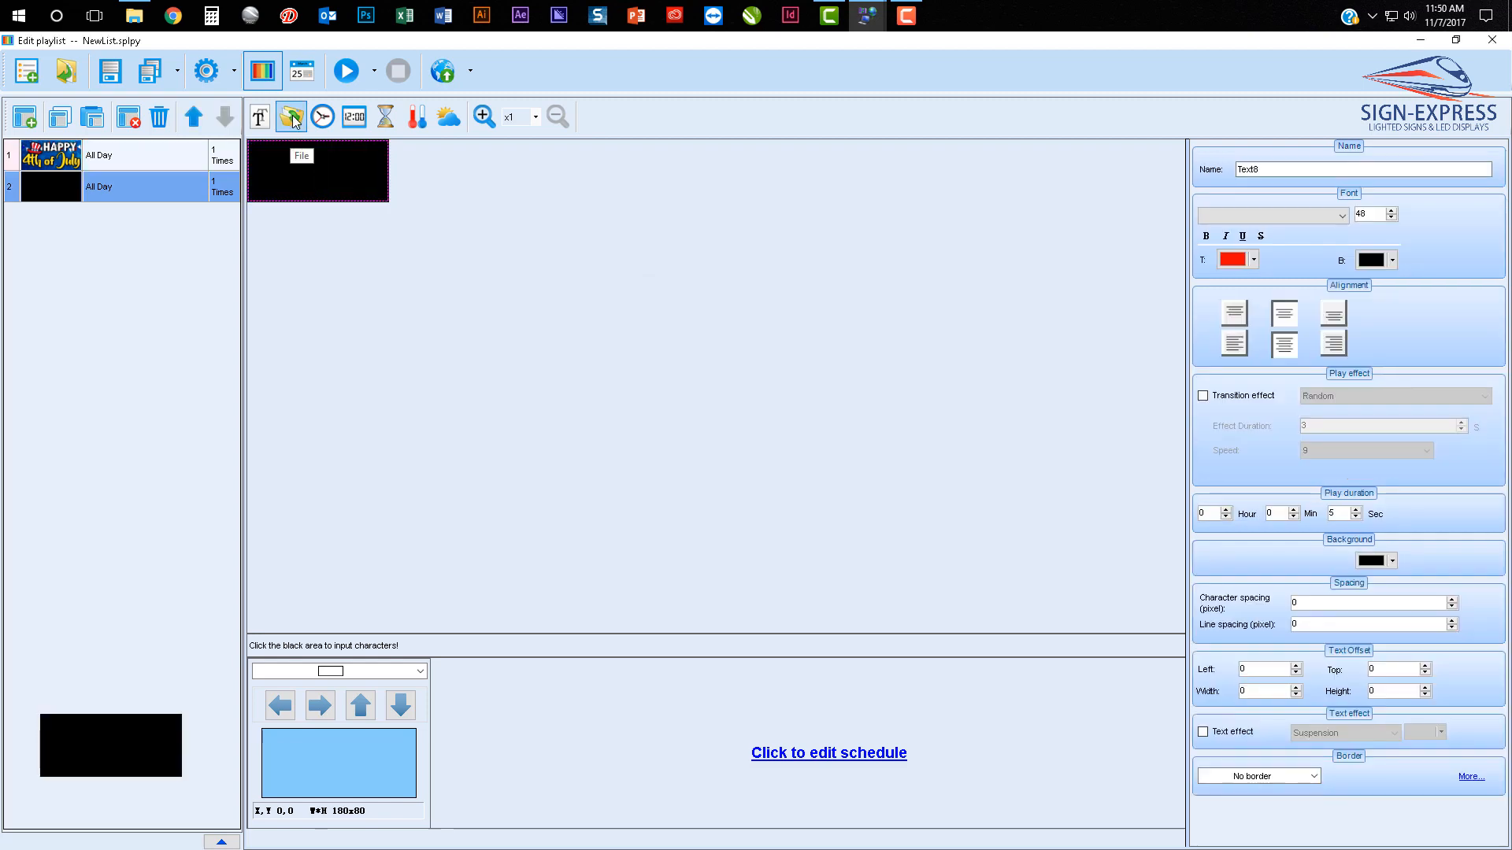
pyautogui.click(293, 118)
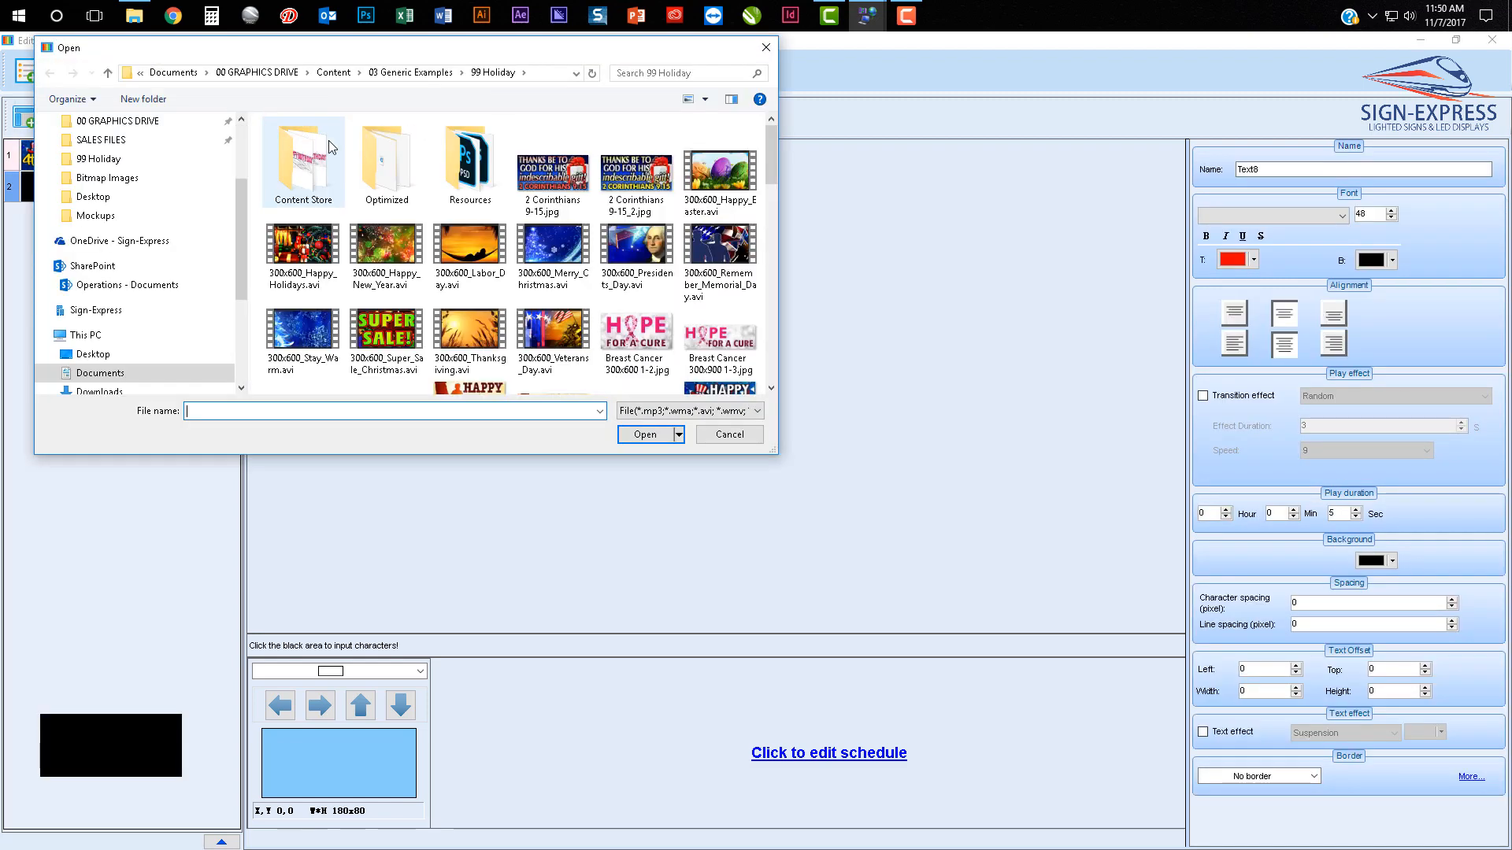
pyautogui.click(404, 72)
pyautogui.doubleClick(336, 162)
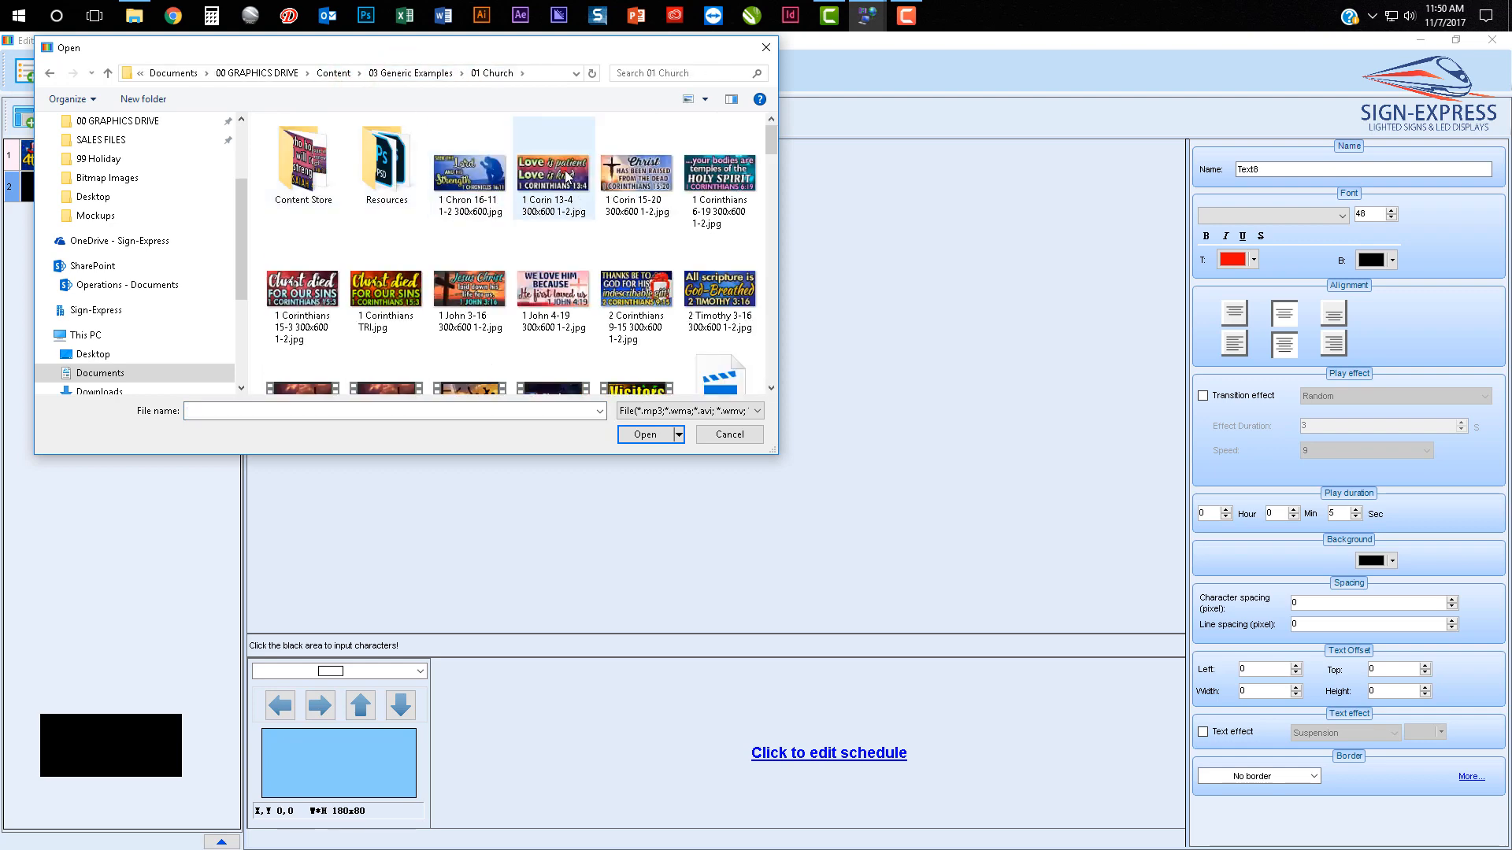
pyautogui.click(573, 181)
pyautogui.click(644, 435)
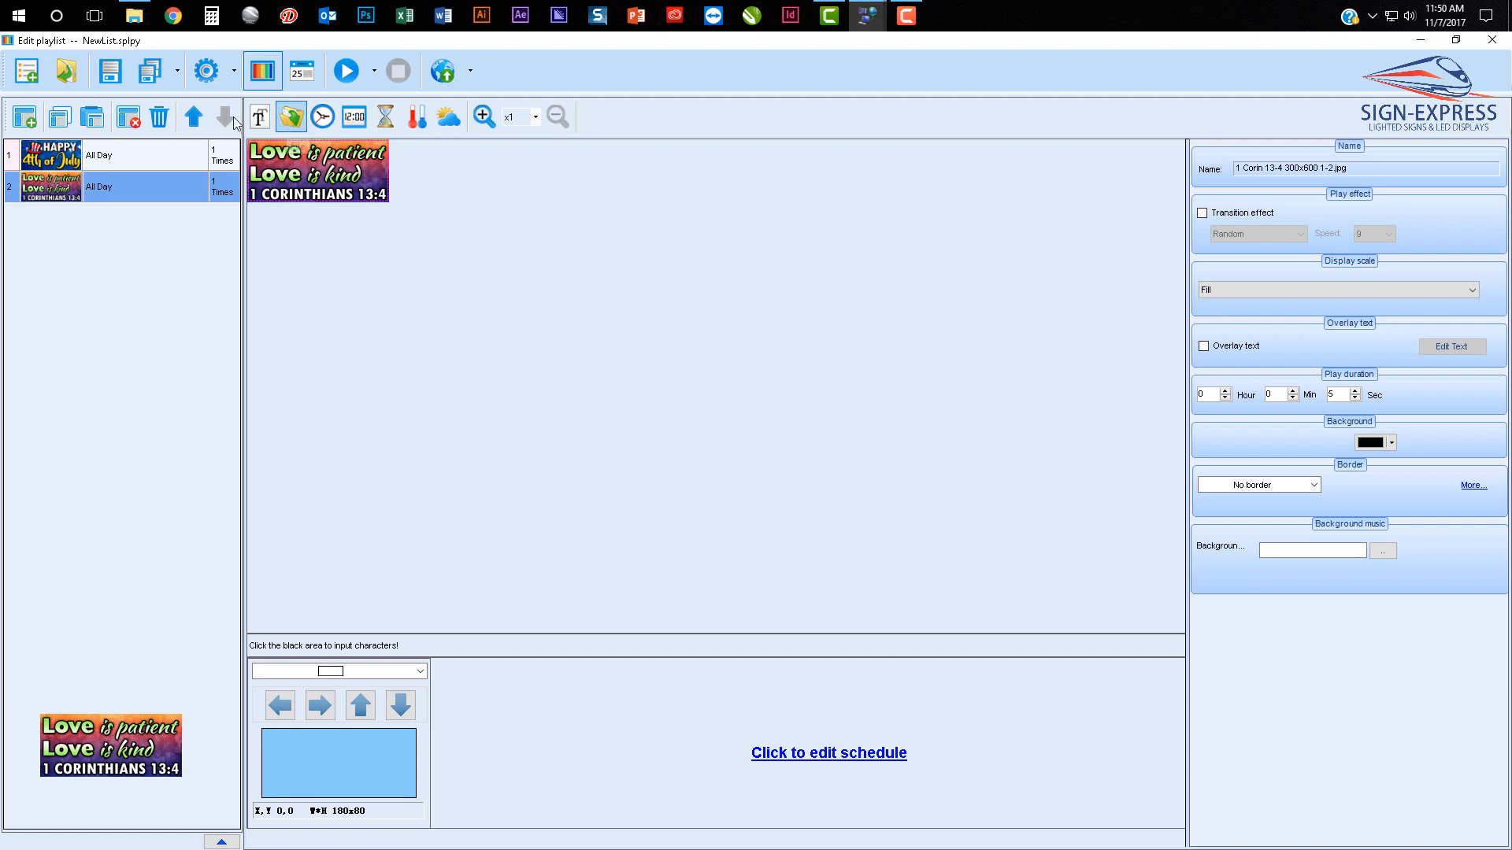
# Add two blank pages to the end of the playlist
pyautogui.click(26, 118)
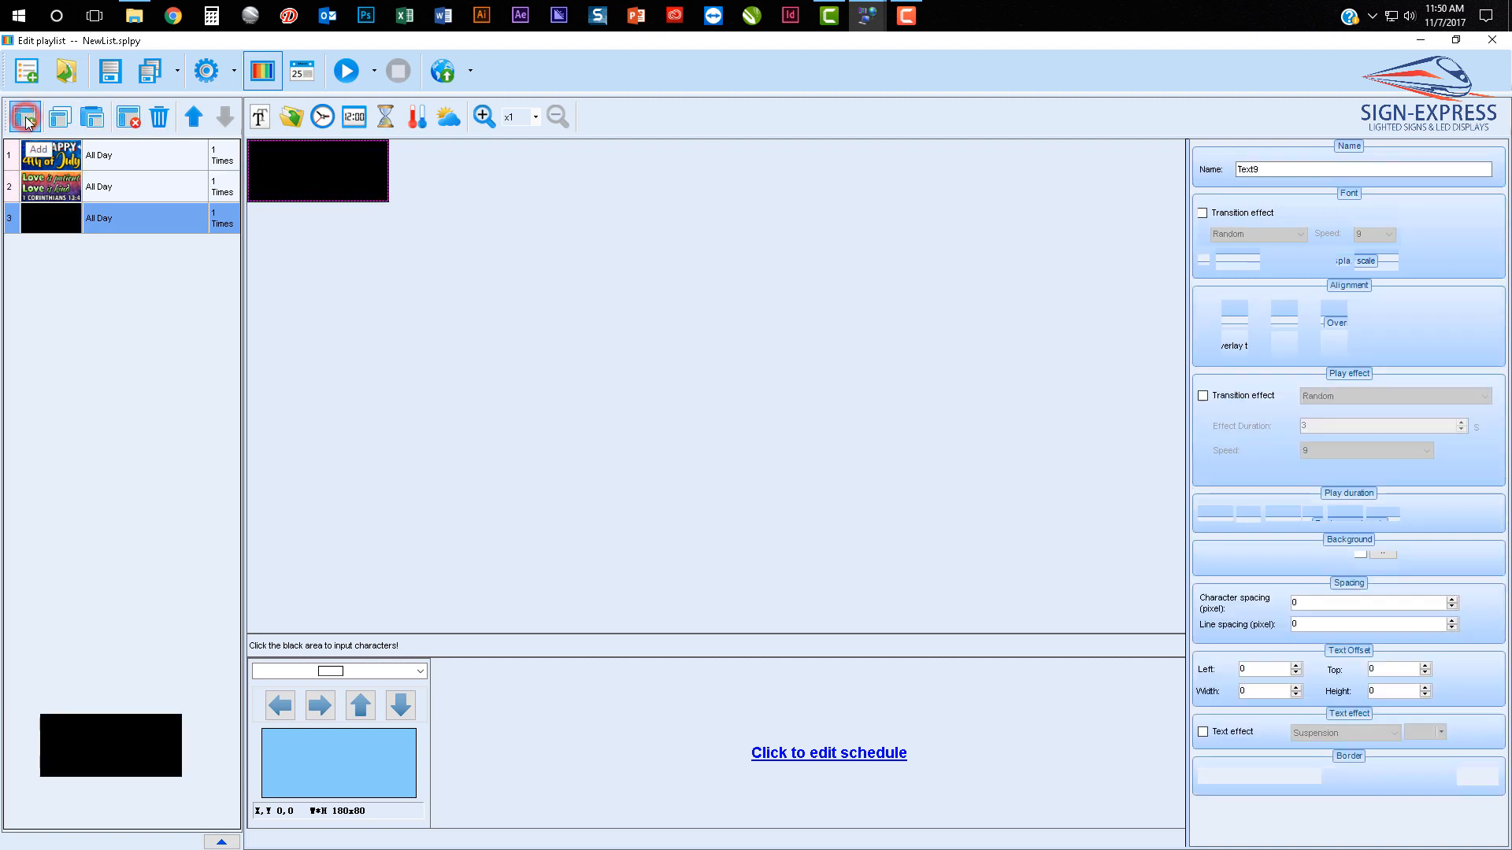
pyautogui.click(26, 118)
# Set the third page's content to the image Bible Study 300x600 1-2.jpg from the 01 Church folder
pyautogui.click(122, 221)
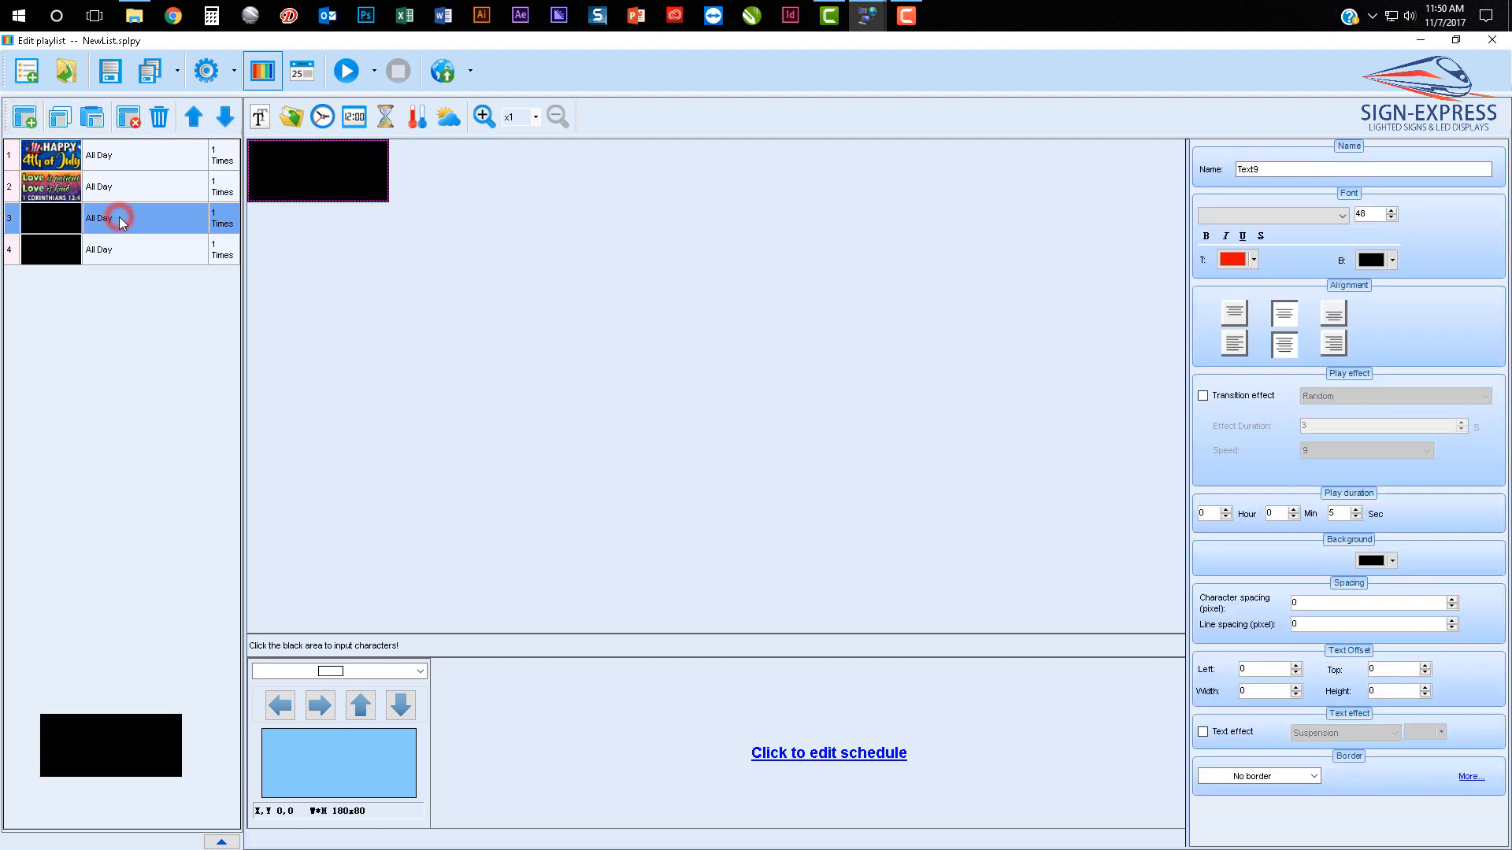
pyautogui.click(288, 124)
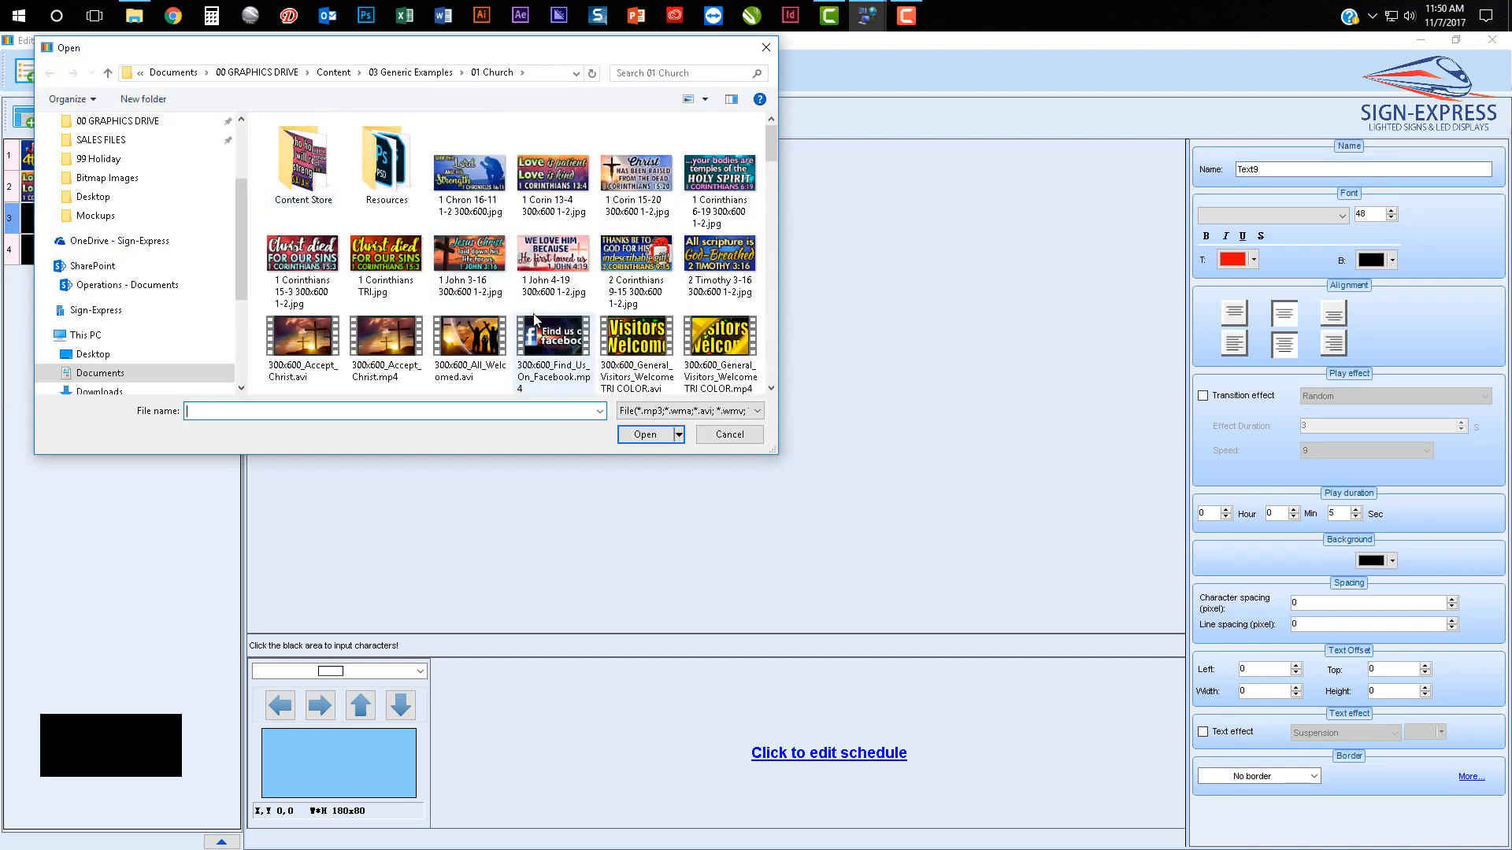
pyautogui.scroll(-1, 524, 319)
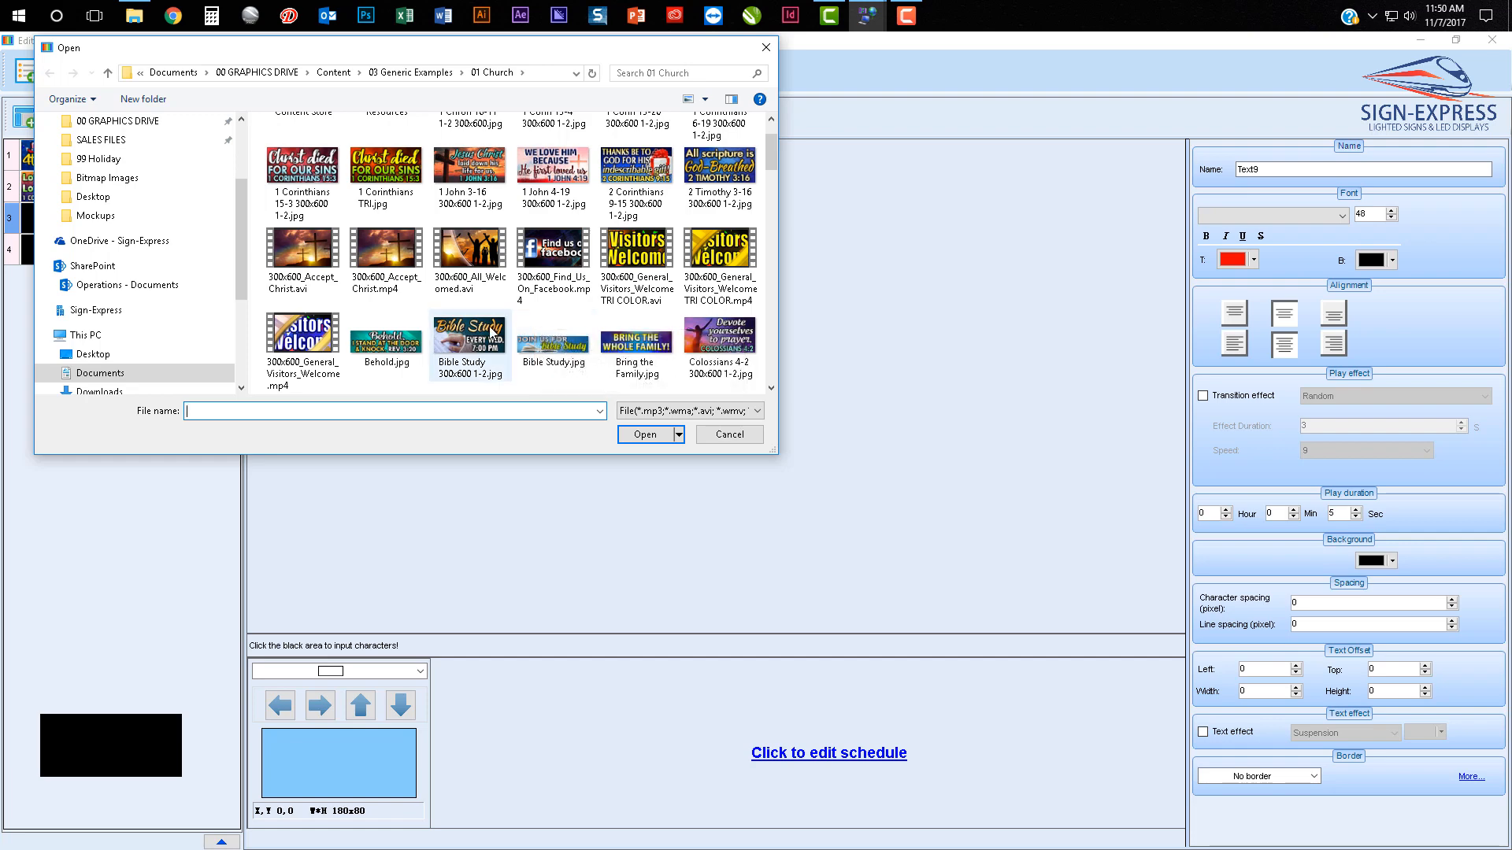
pyautogui.click(469, 337)
pyautogui.click(662, 435)
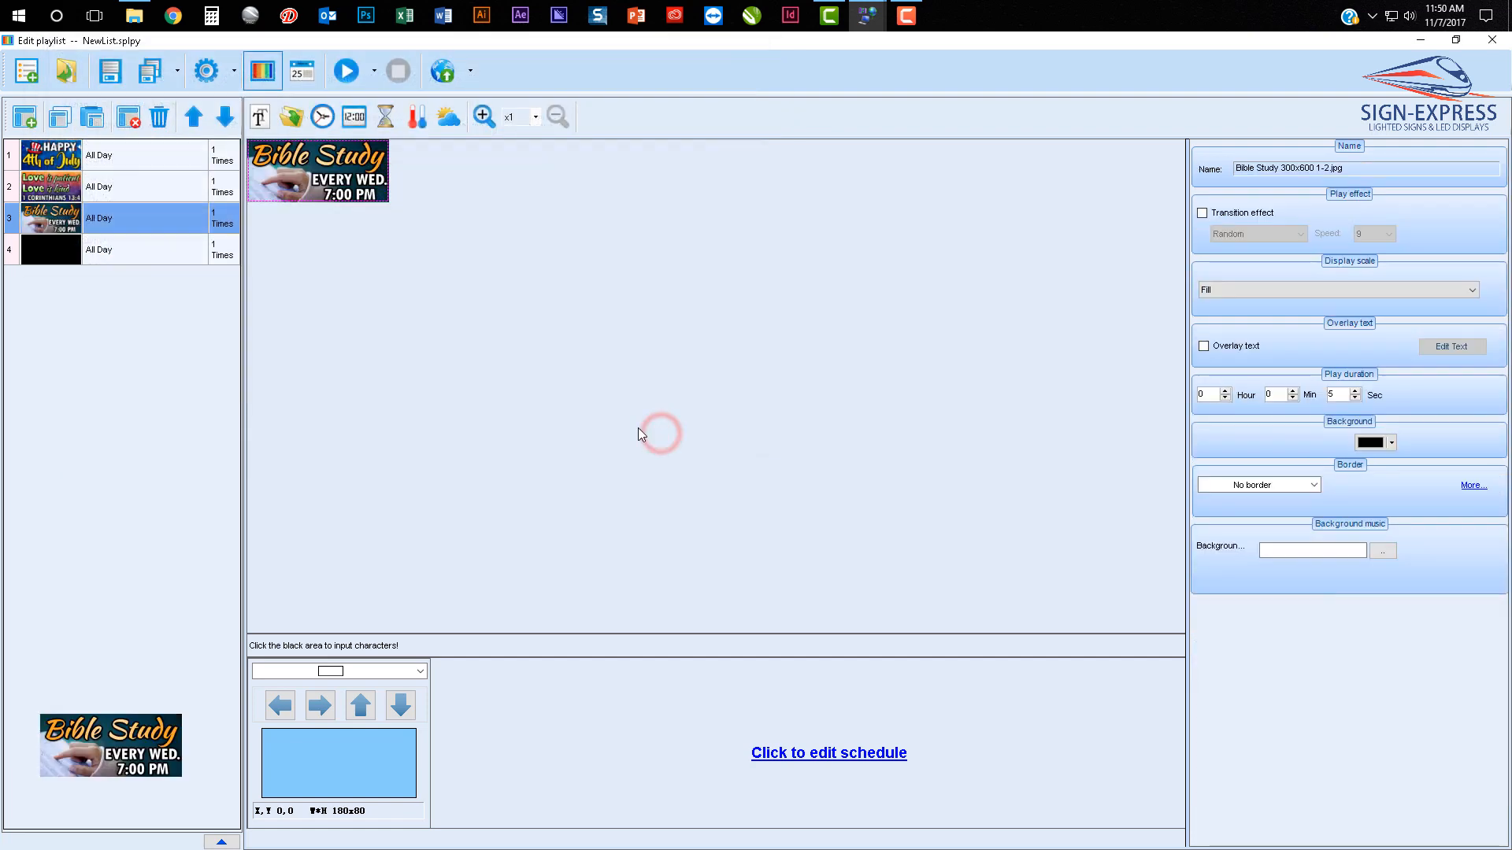
# Set the fourth page's content to the video He is Risen.mp4 from the 01 Church folder
pyautogui.click(105, 250)
pyautogui.click(291, 118)
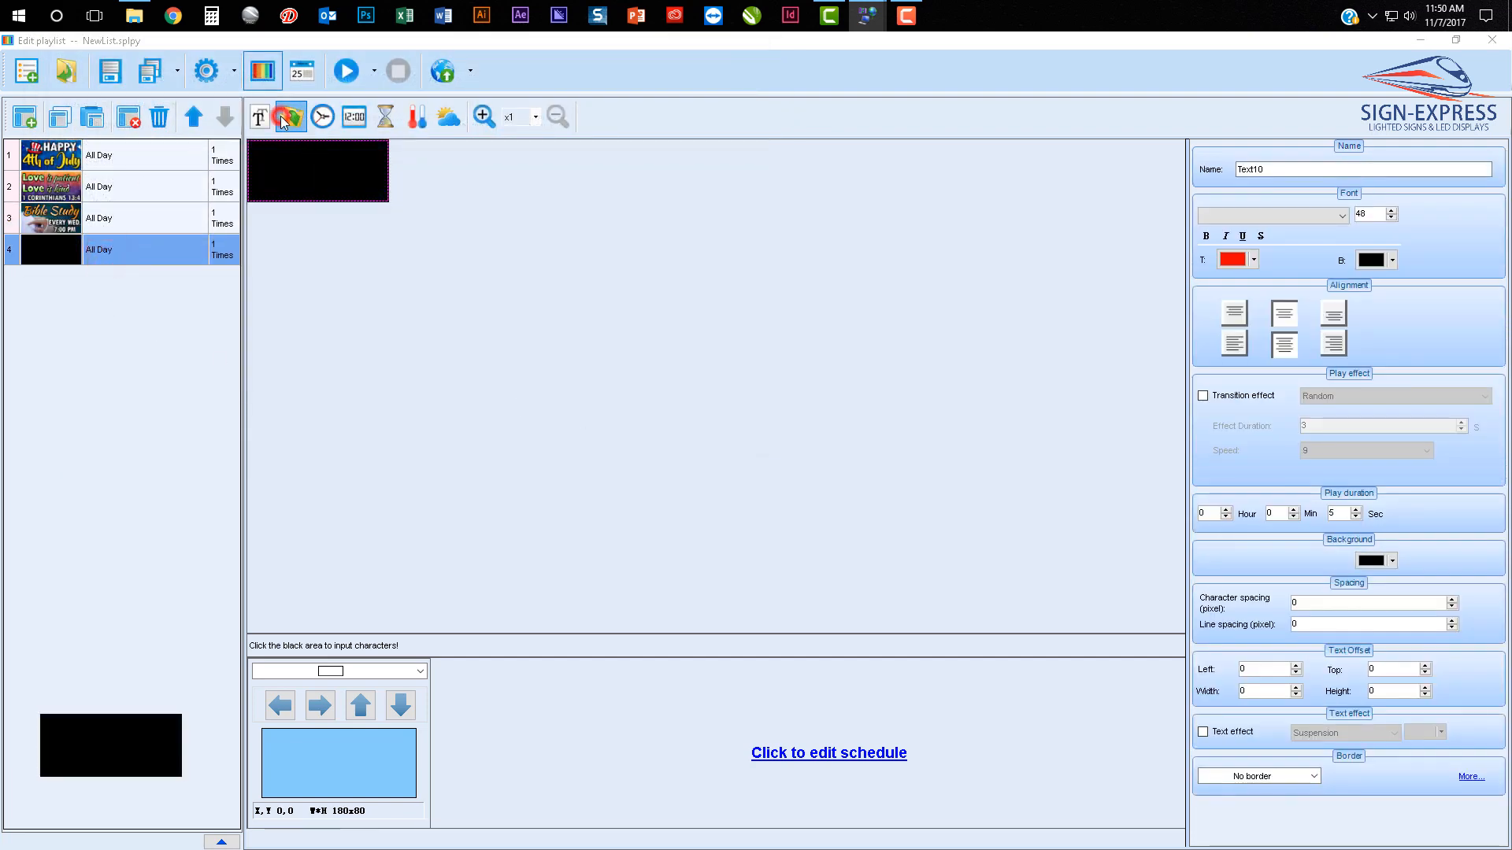
pyautogui.scroll(-5, 491, 292)
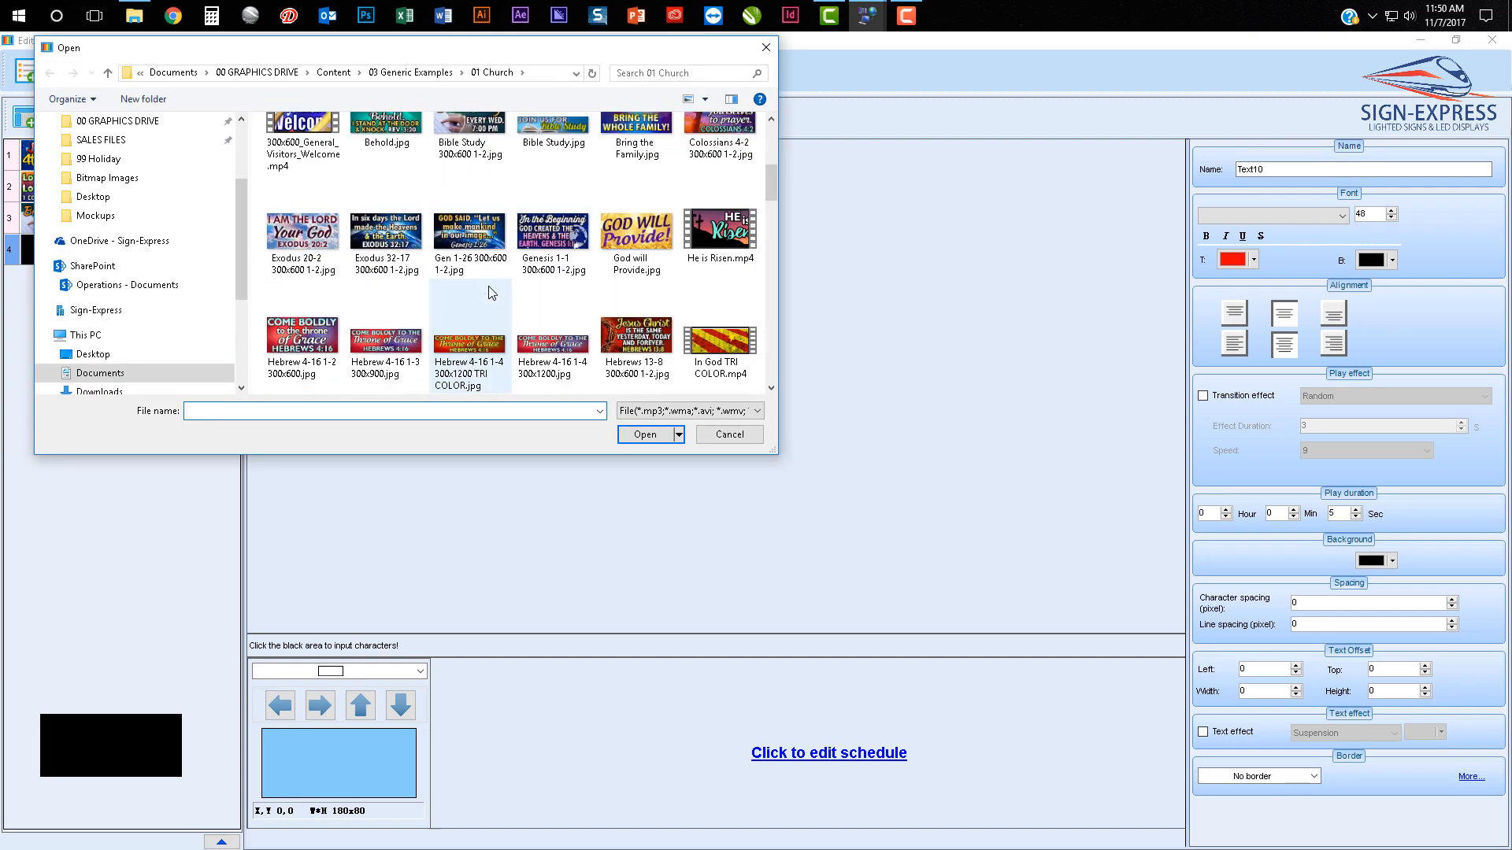
pyautogui.click(731, 254)
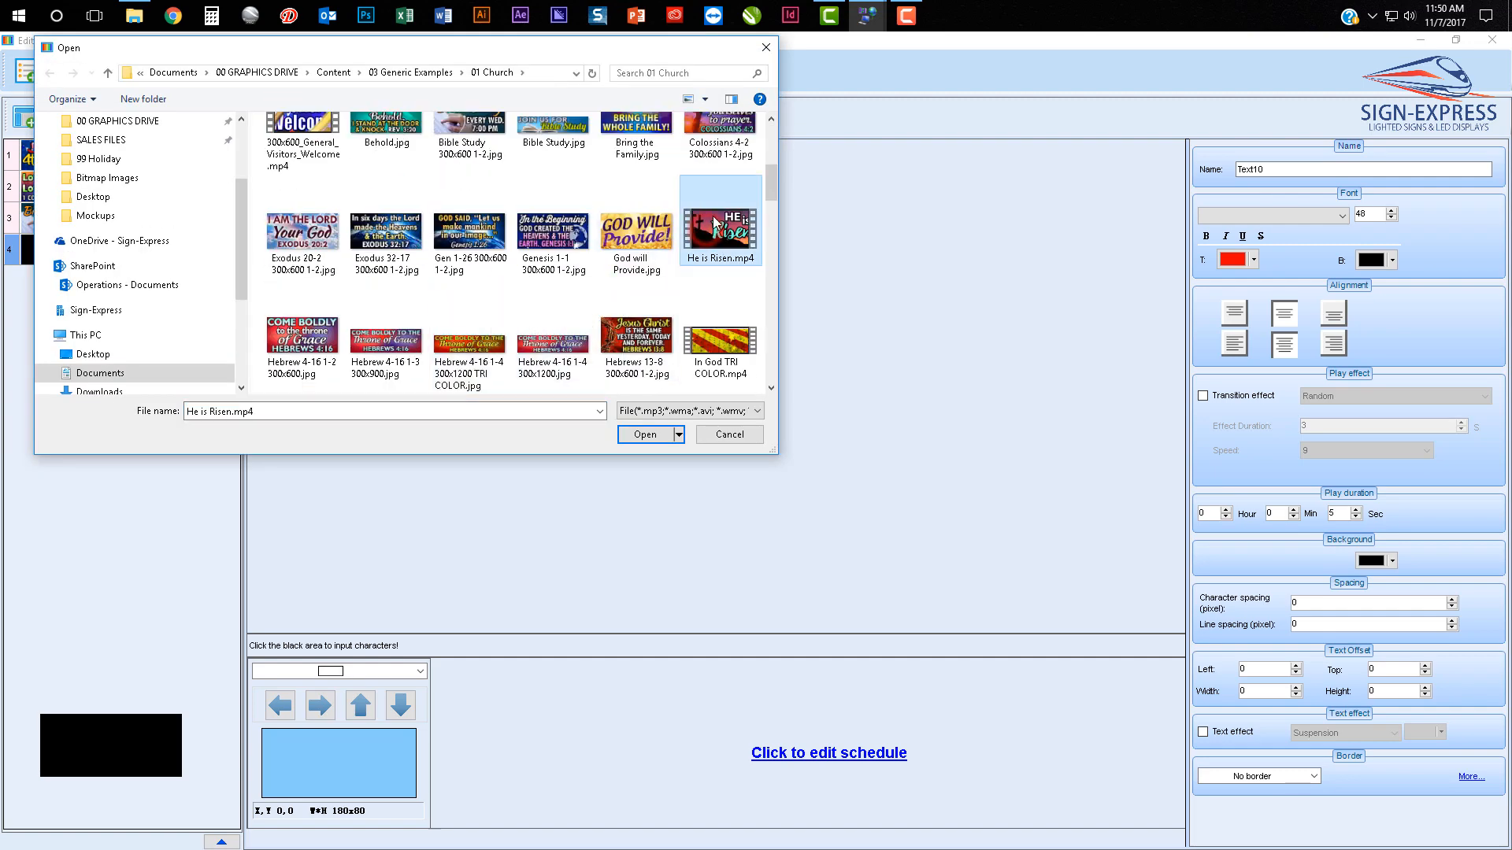
pyautogui.click(650, 436)
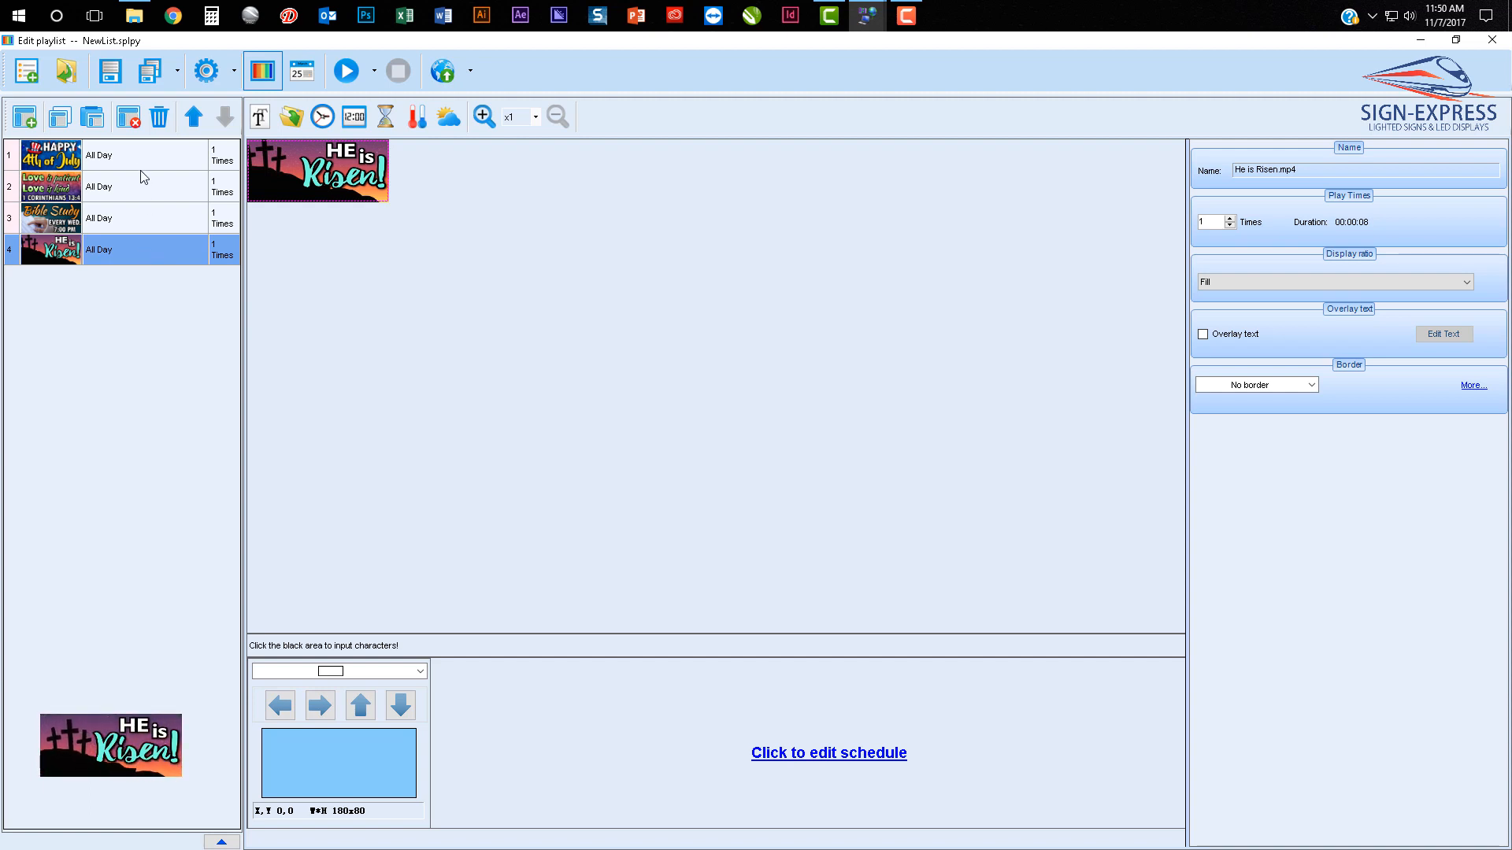
# Open the schedule settings of the Happy 4th of July page and enable a specific date for it
pyautogui.click(118, 158)
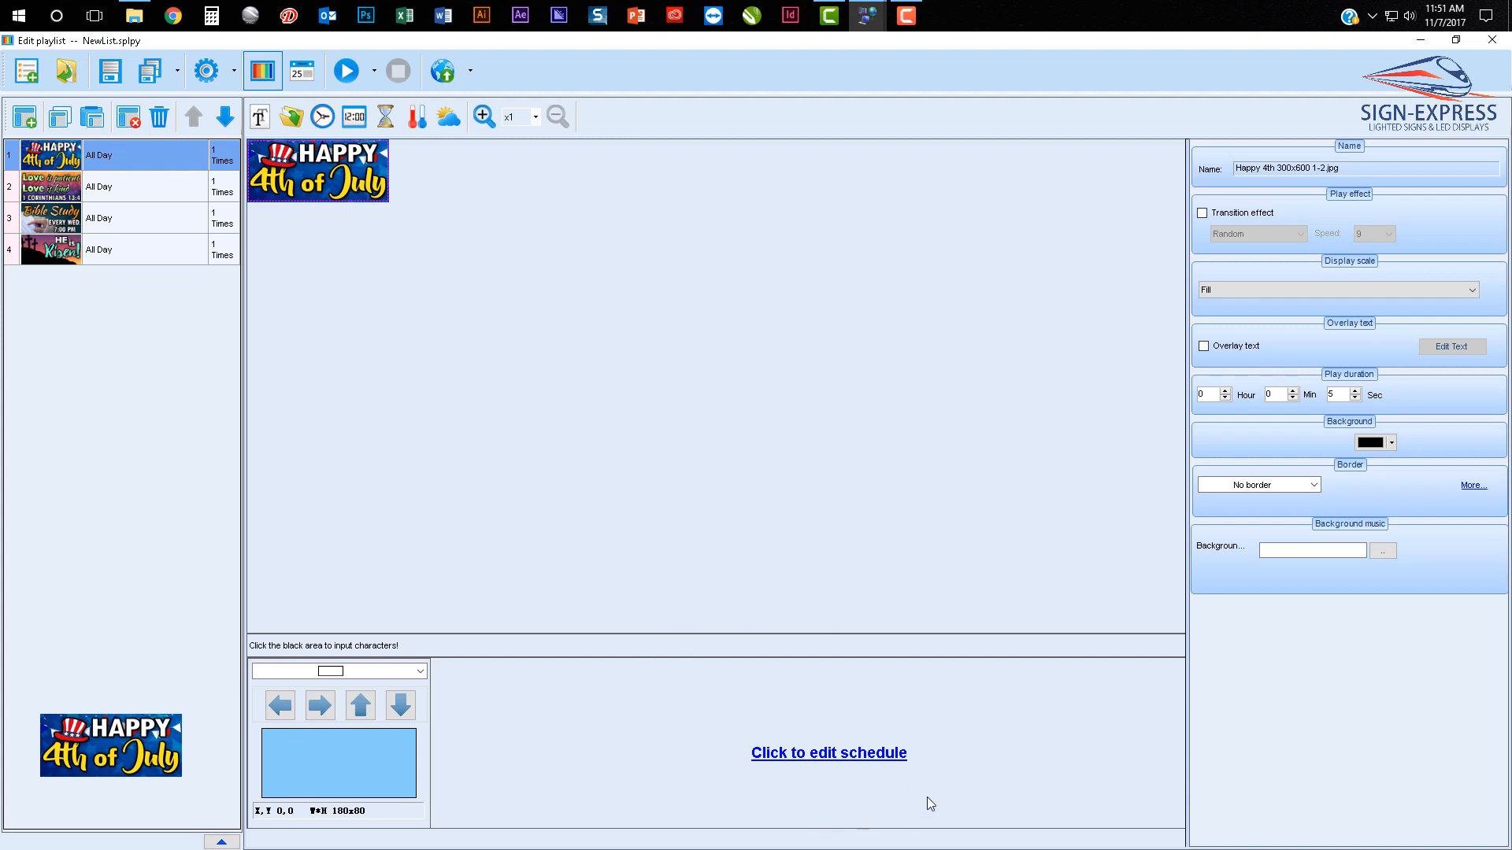
pyautogui.click(880, 756)
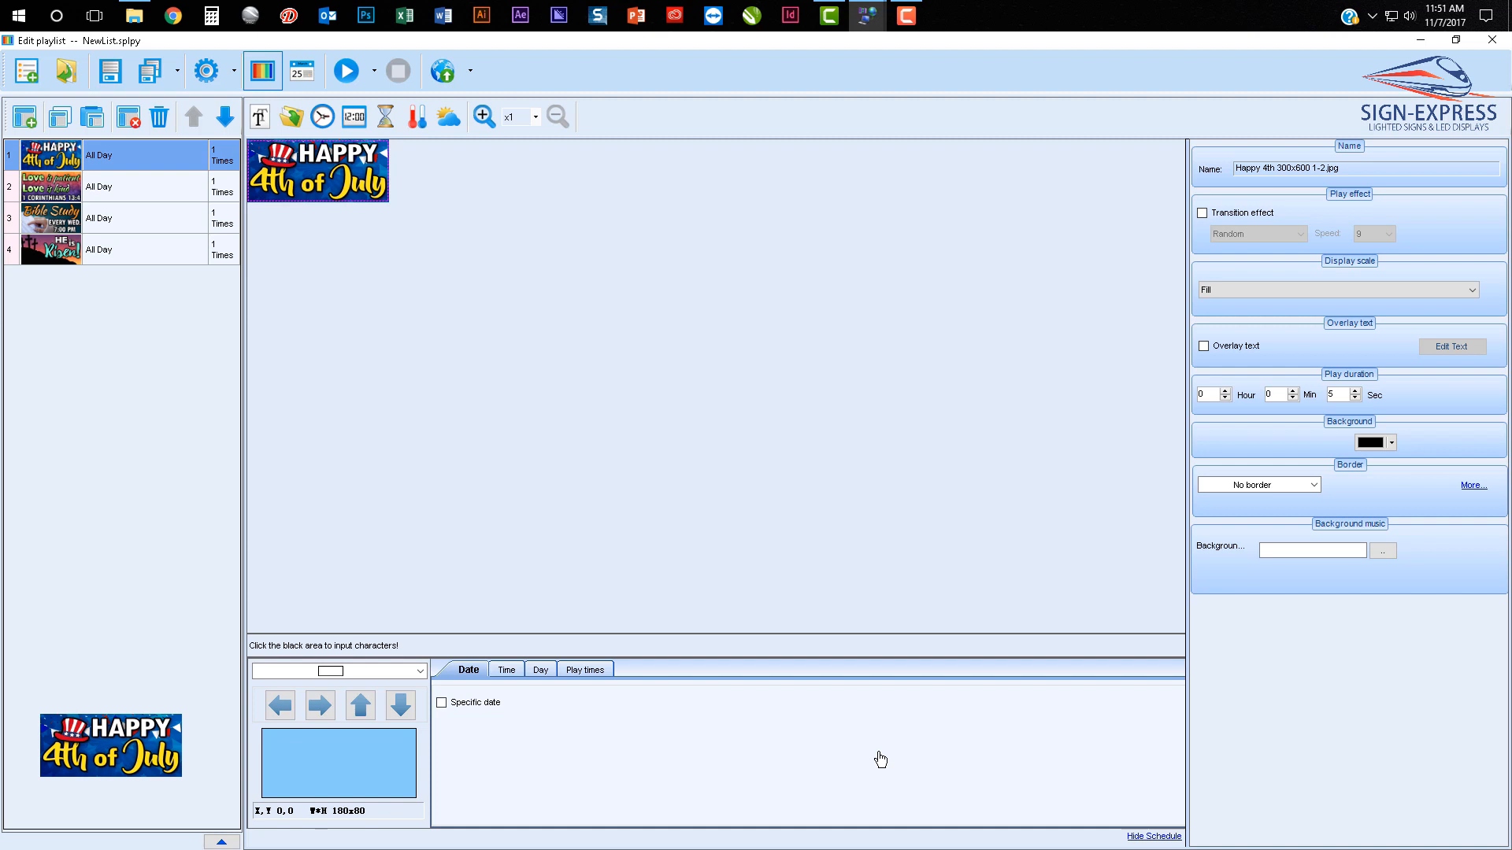
pyautogui.click(441, 703)
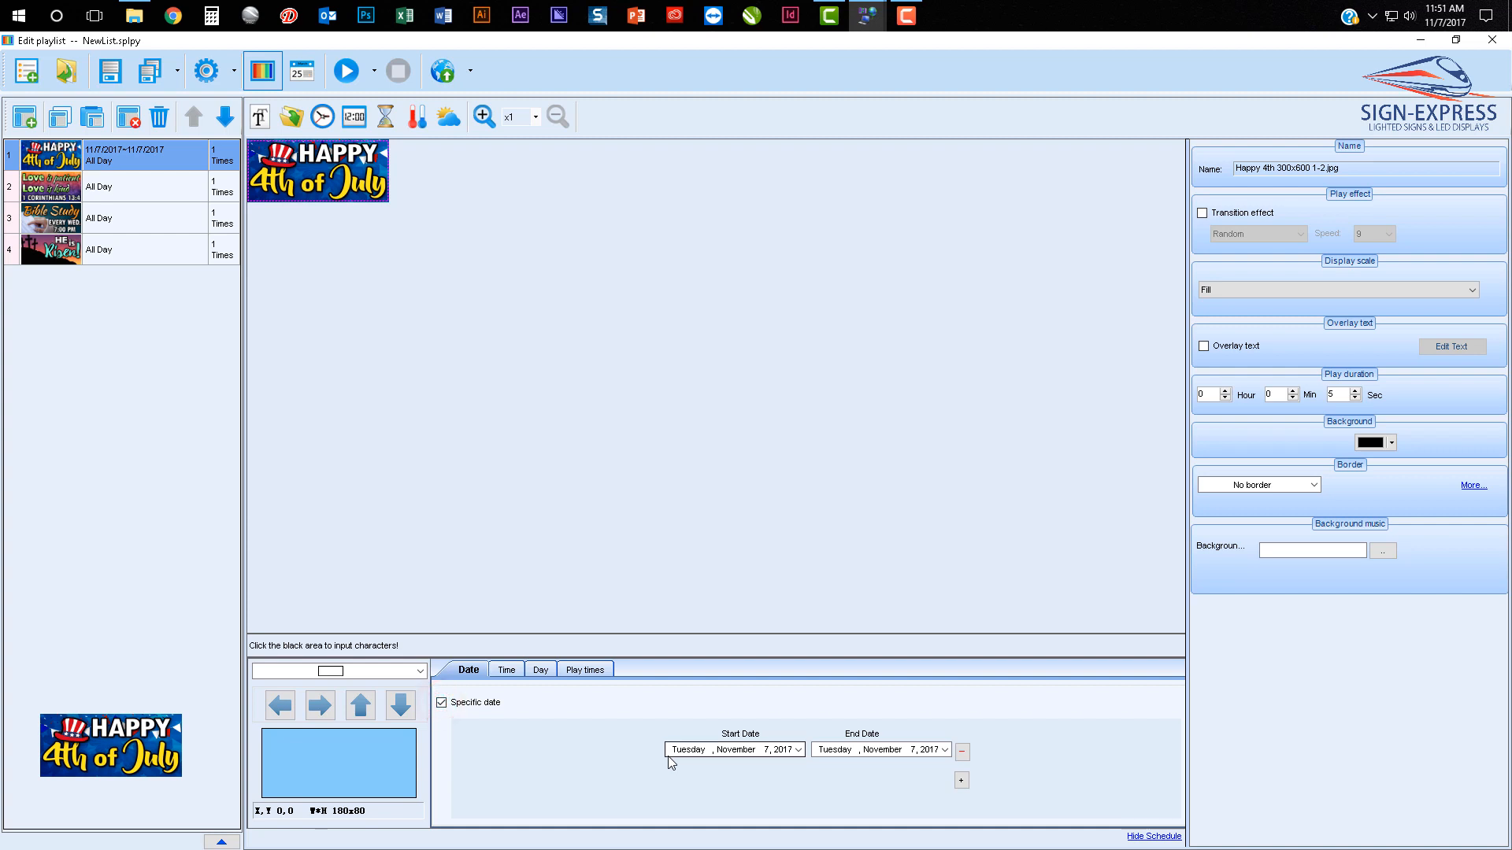
# Set the start date of the Happy 4th of July page's schedule to July 1, 2018
pyautogui.click(798, 751)
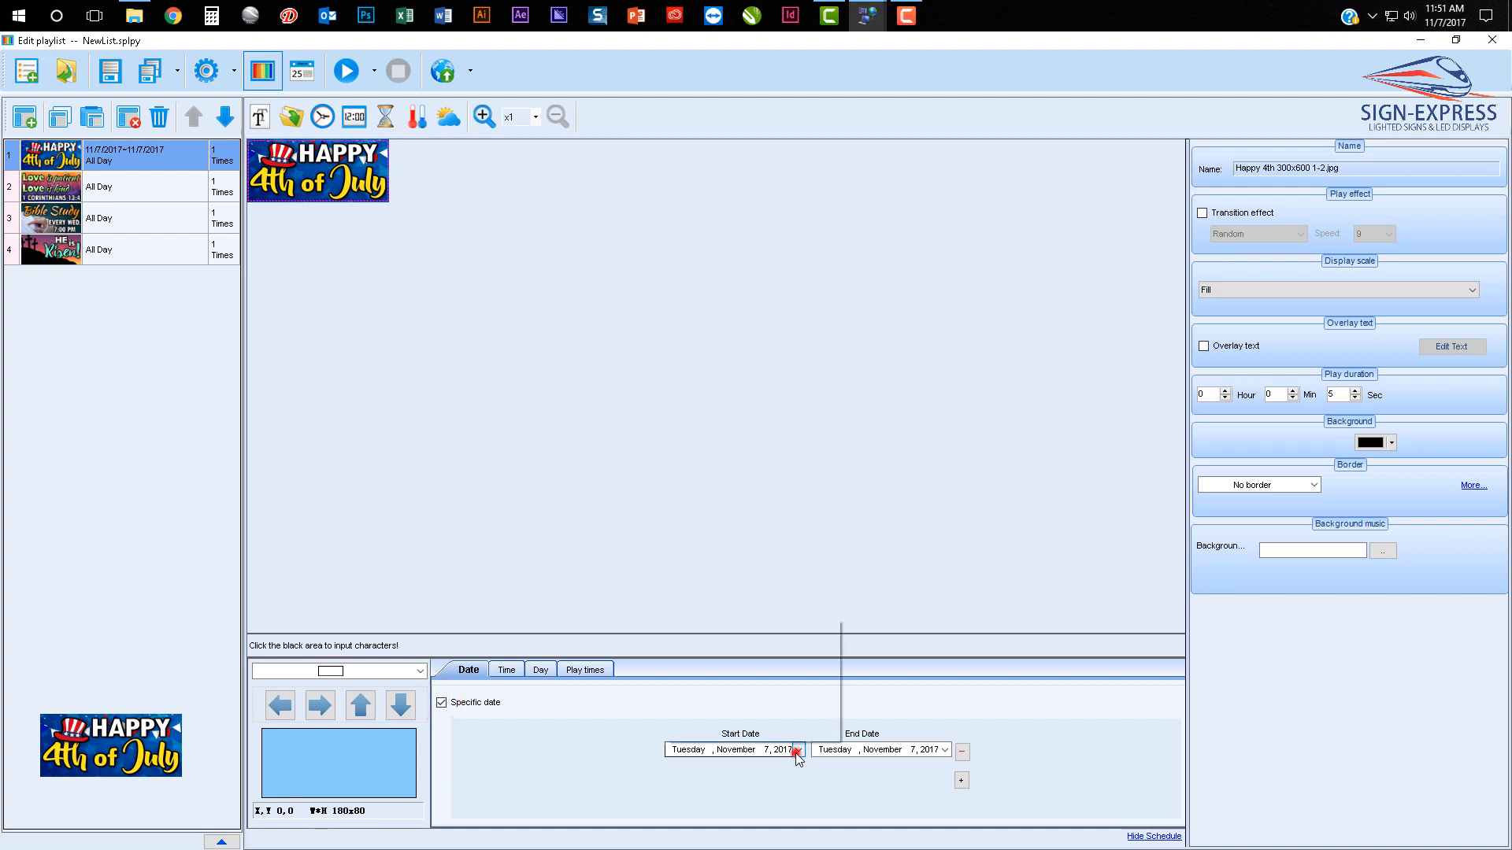
pyautogui.click(832, 631)
pyautogui.click(833, 631)
pyautogui.click(832, 631)
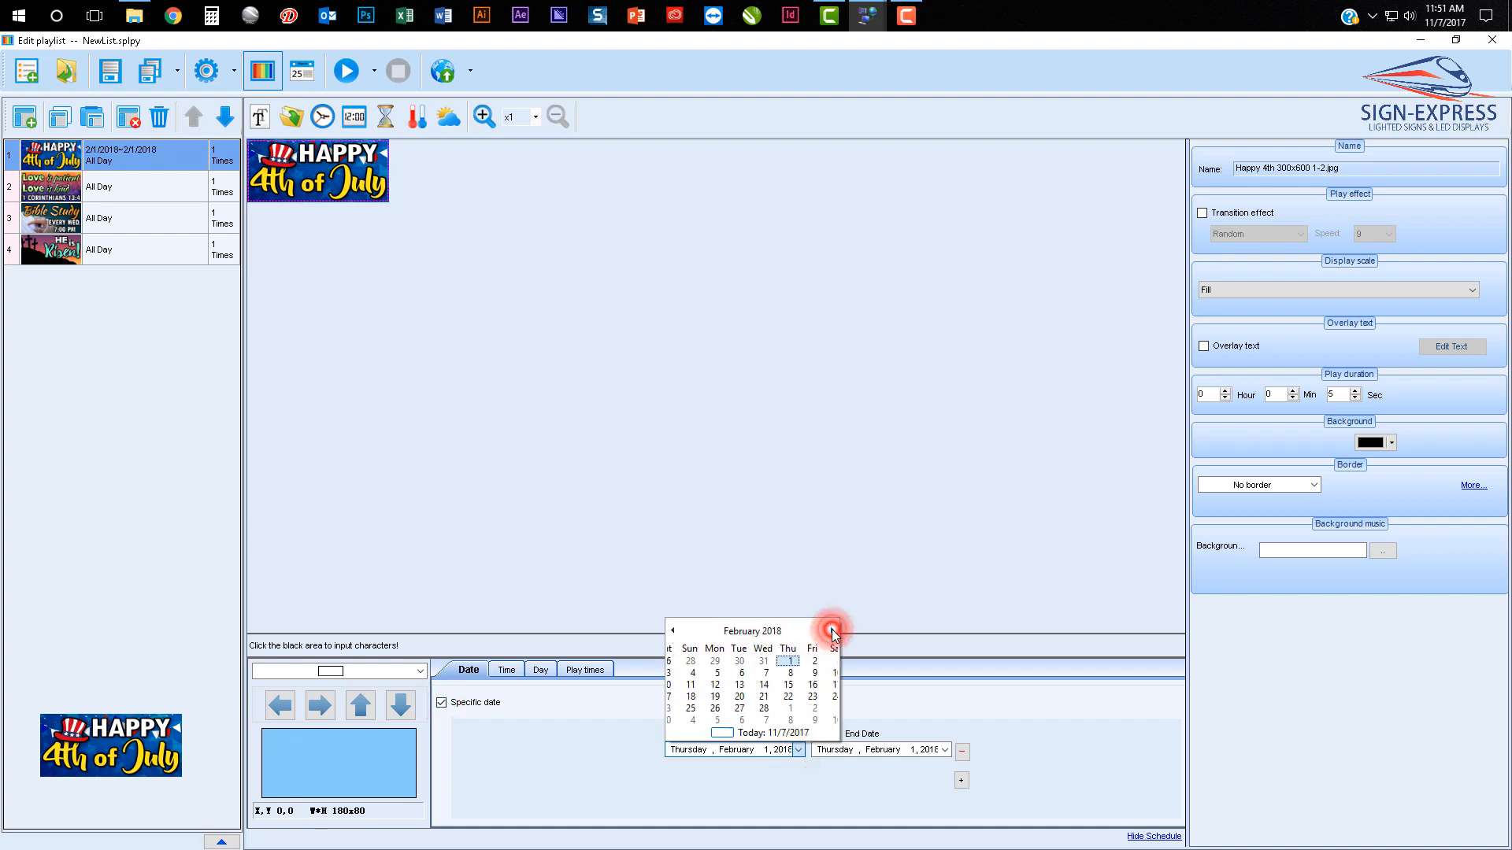
pyautogui.click(832, 631)
pyautogui.click(833, 631)
pyautogui.click(832, 630)
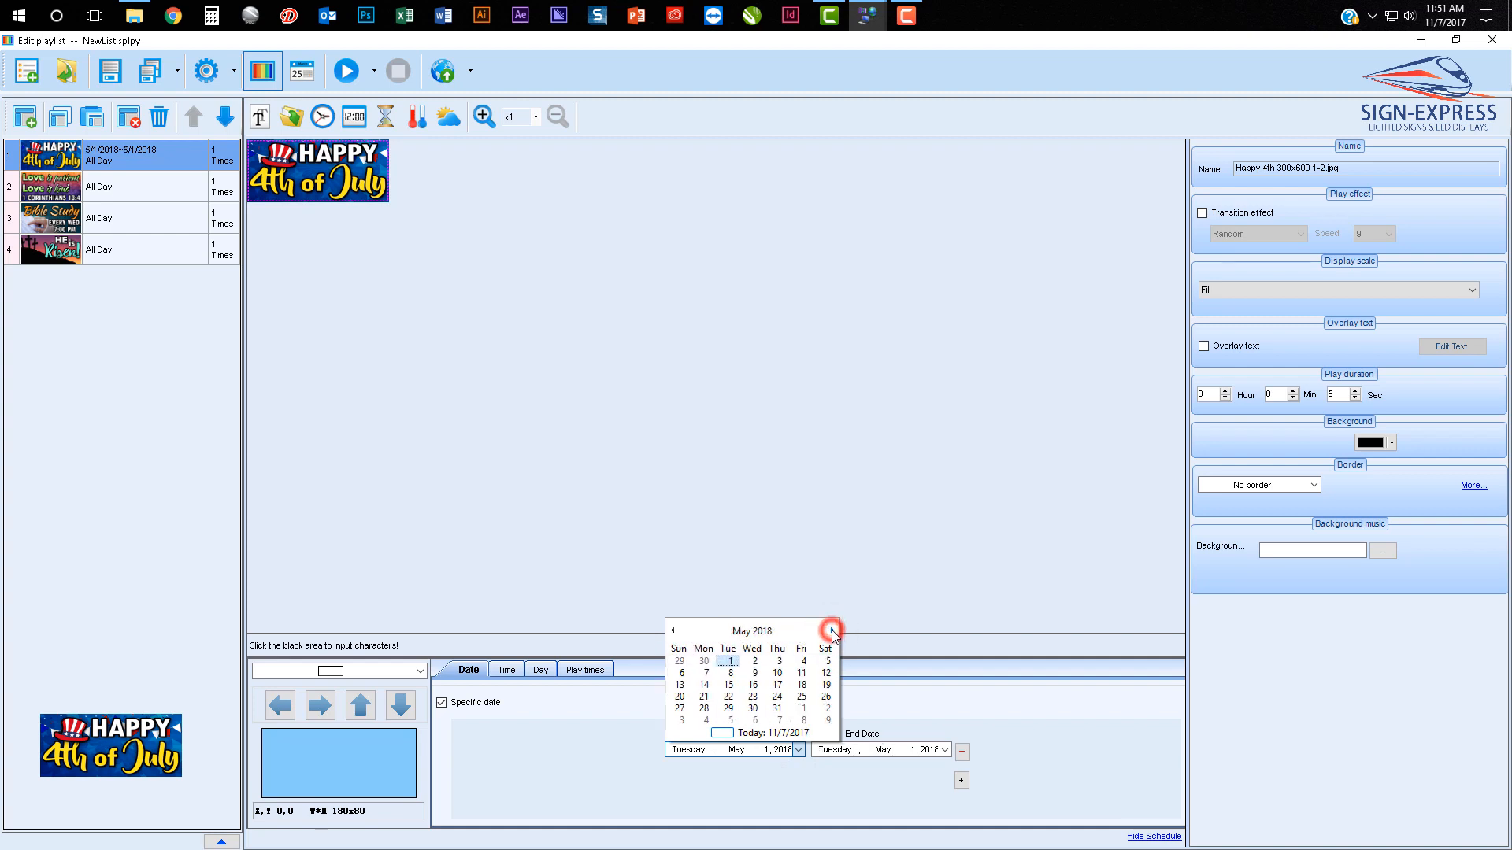
pyautogui.click(832, 630)
pyautogui.click(832, 631)
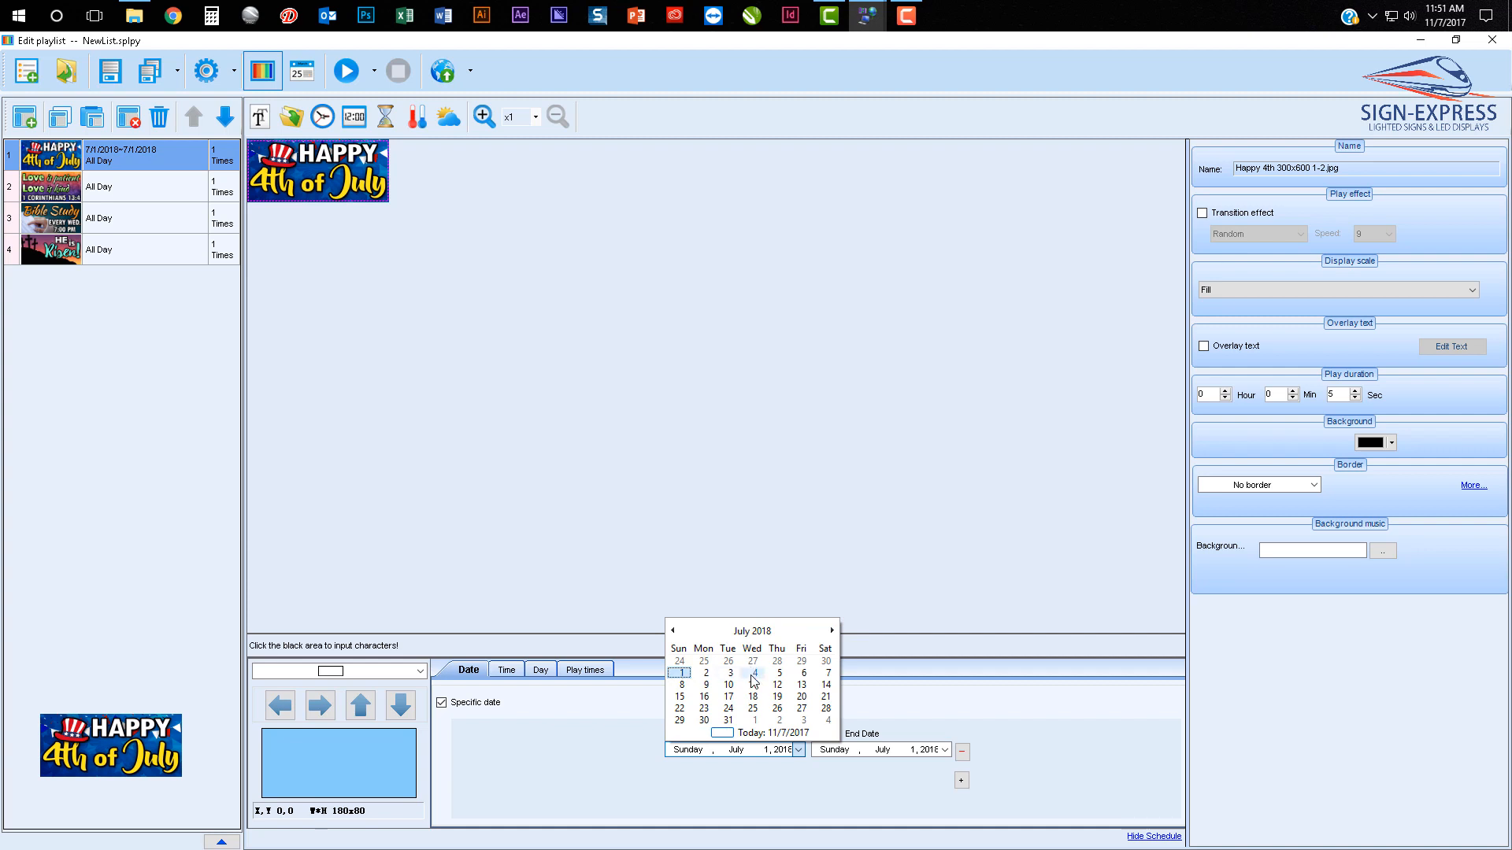
pyautogui.click(678, 671)
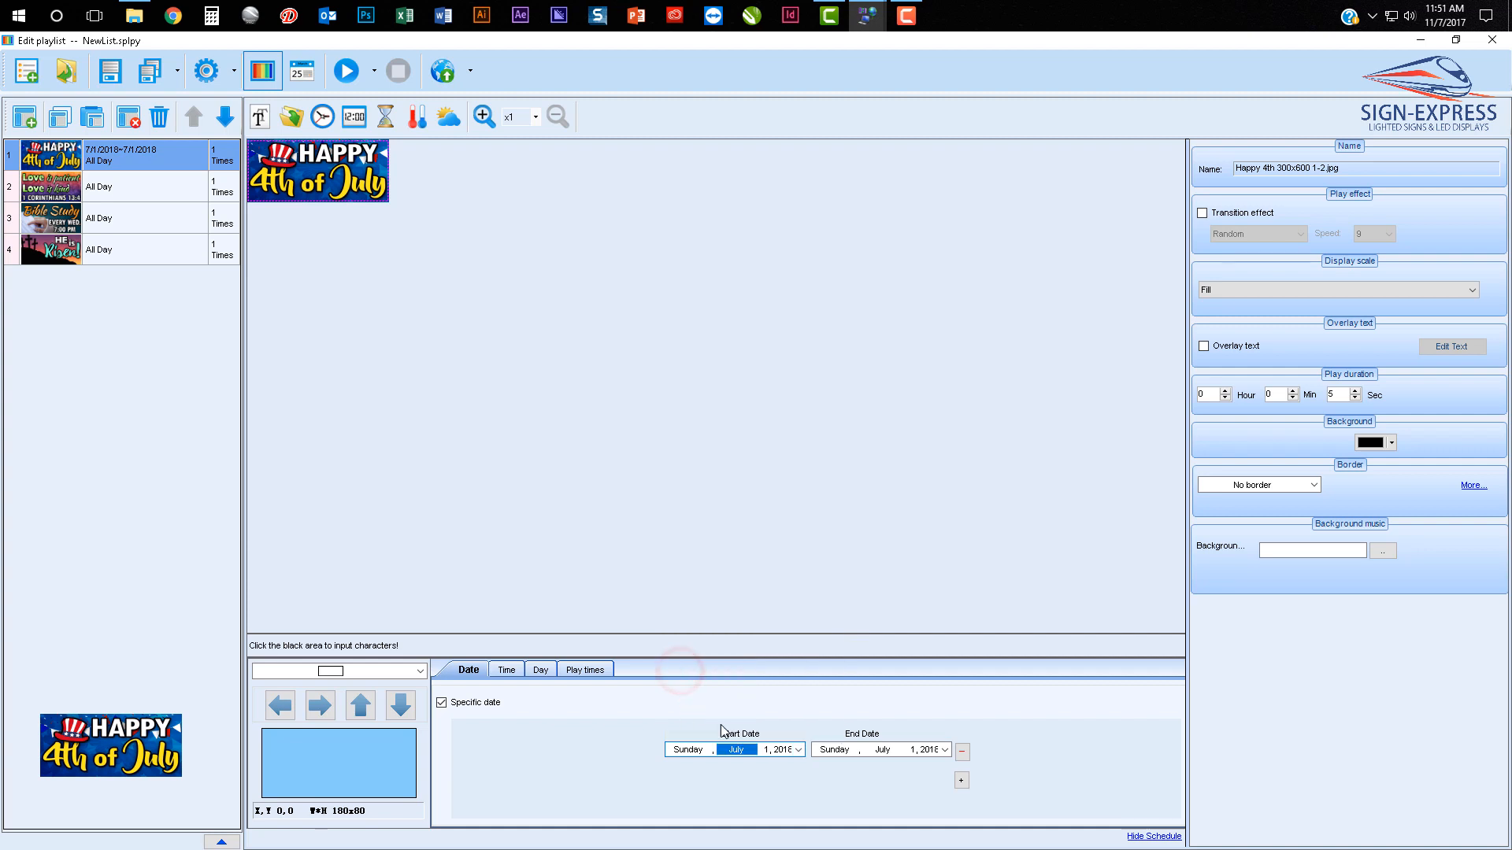
# Set the end date of the page's schedule to July 6, 2018
pyautogui.click(945, 751)
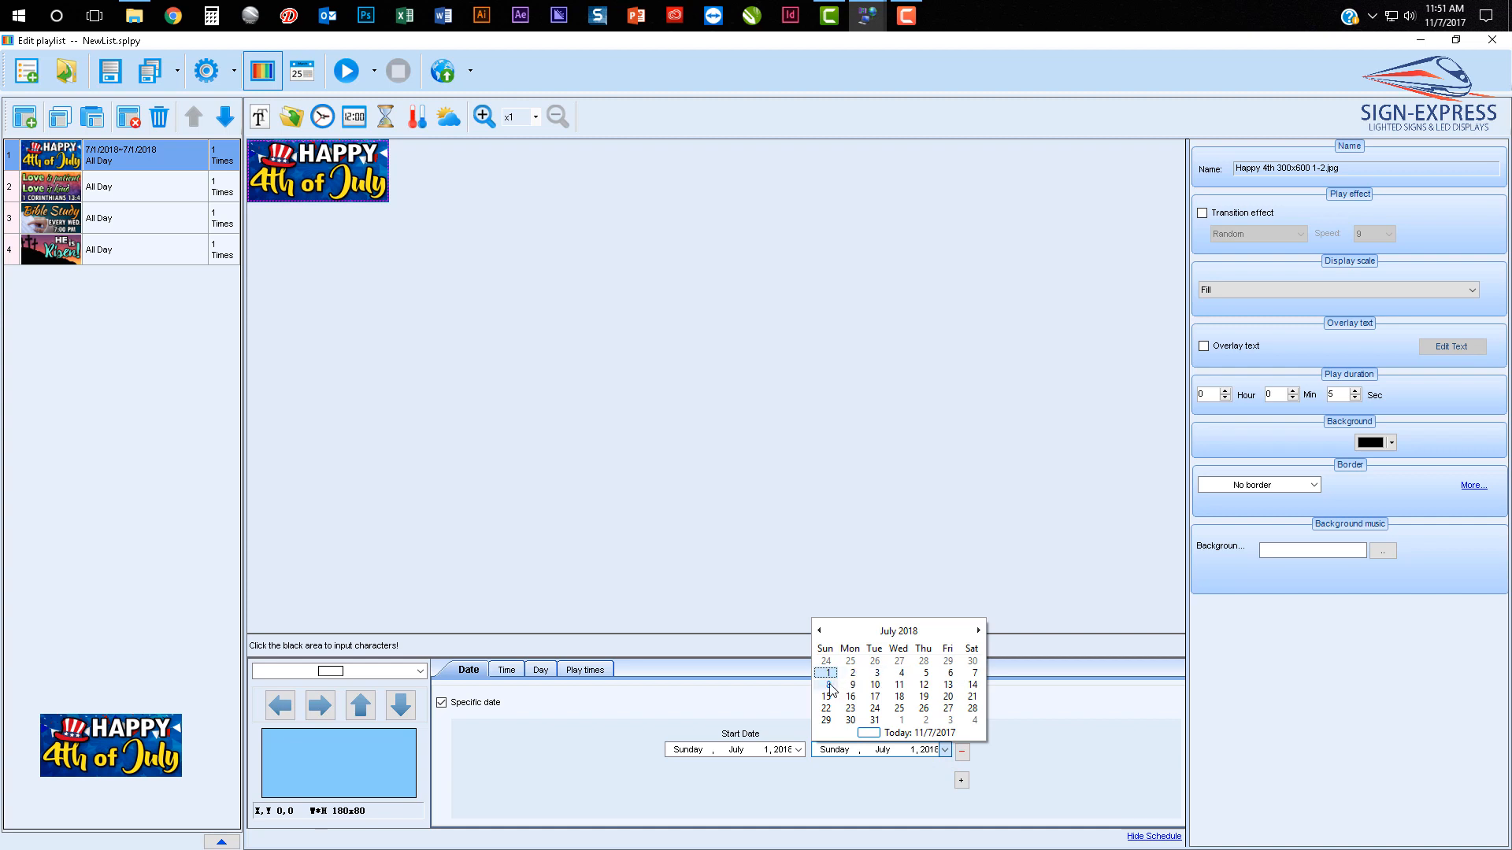
pyautogui.click(950, 674)
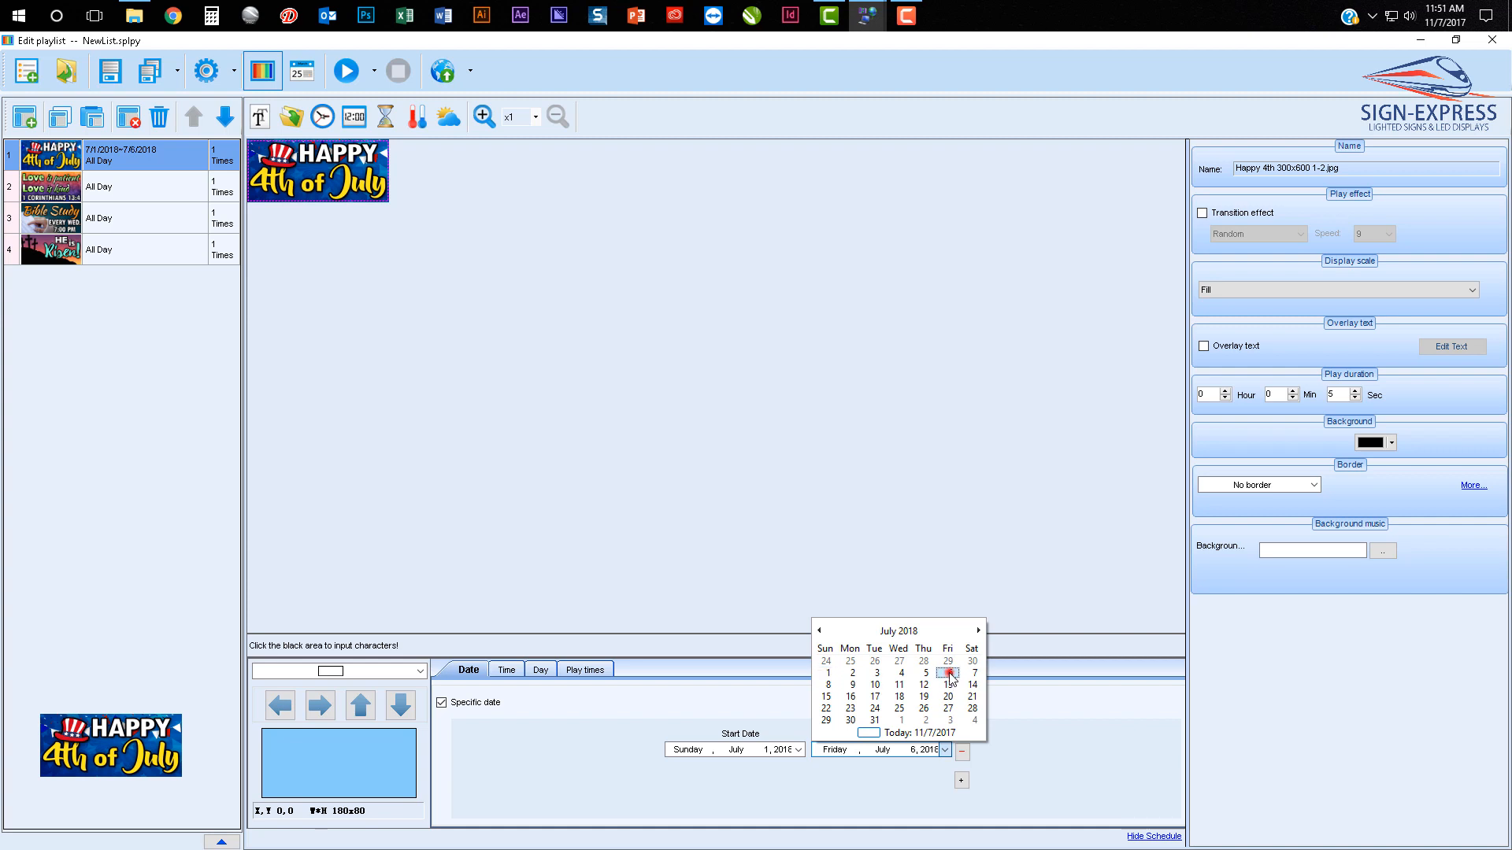
pyautogui.click(1009, 726)
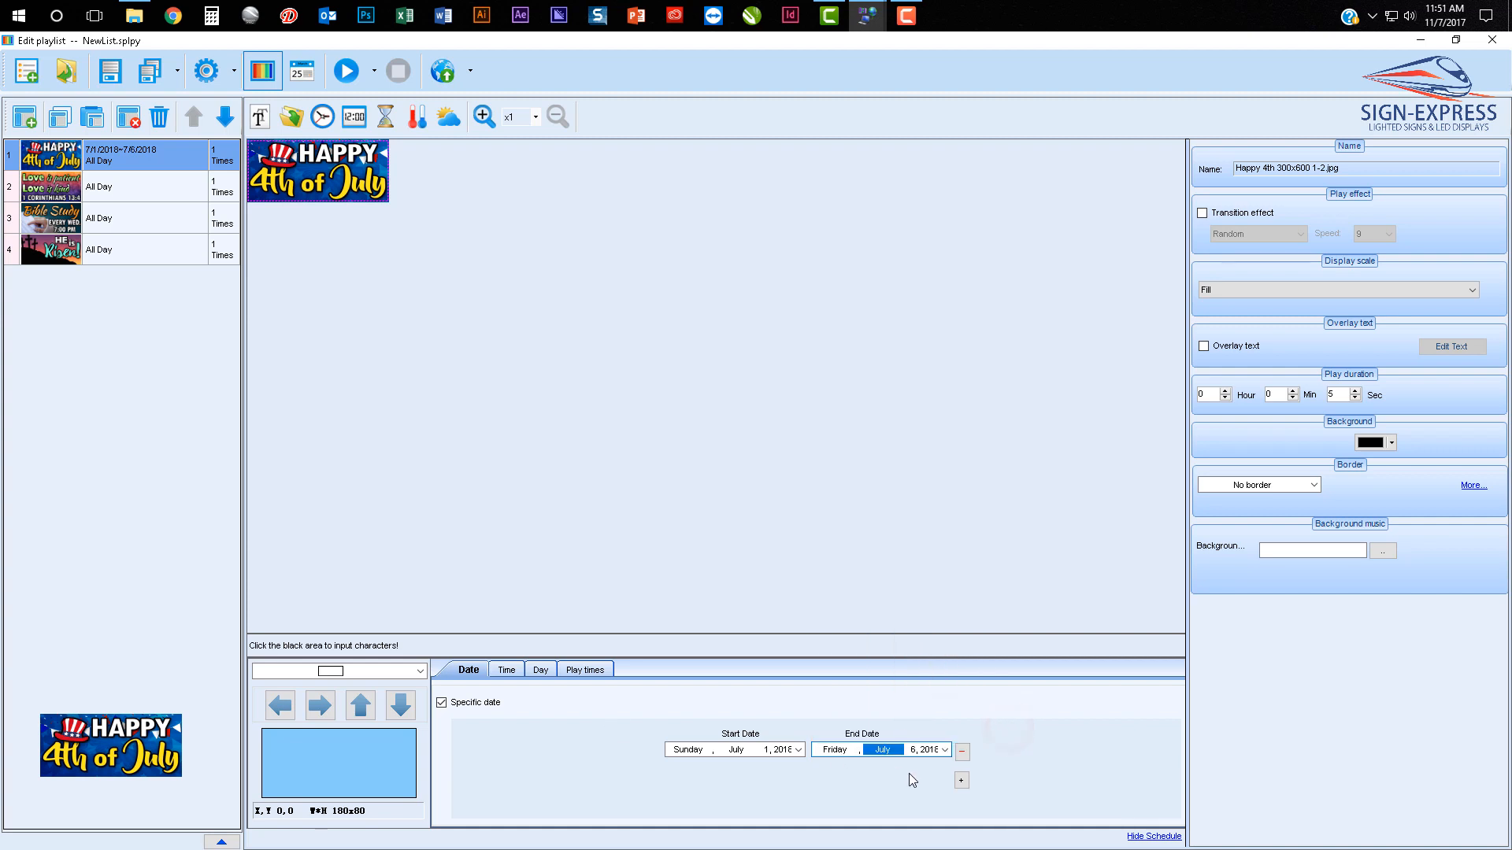
# Try the hour-by-hour option for the page's play time, and settle on Custom time
pyautogui.click(506, 671)
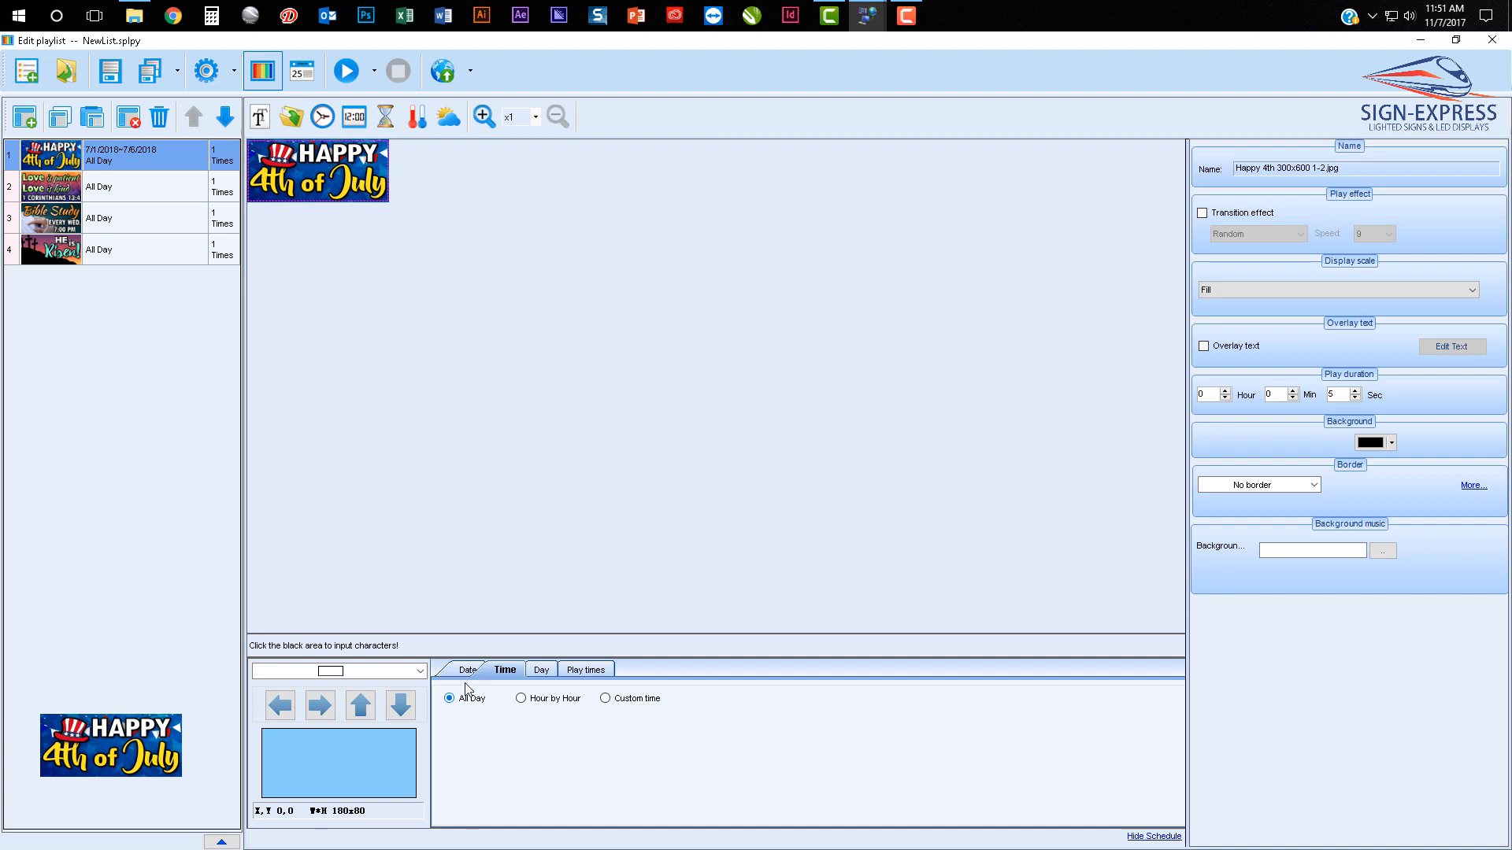
pyautogui.click(524, 699)
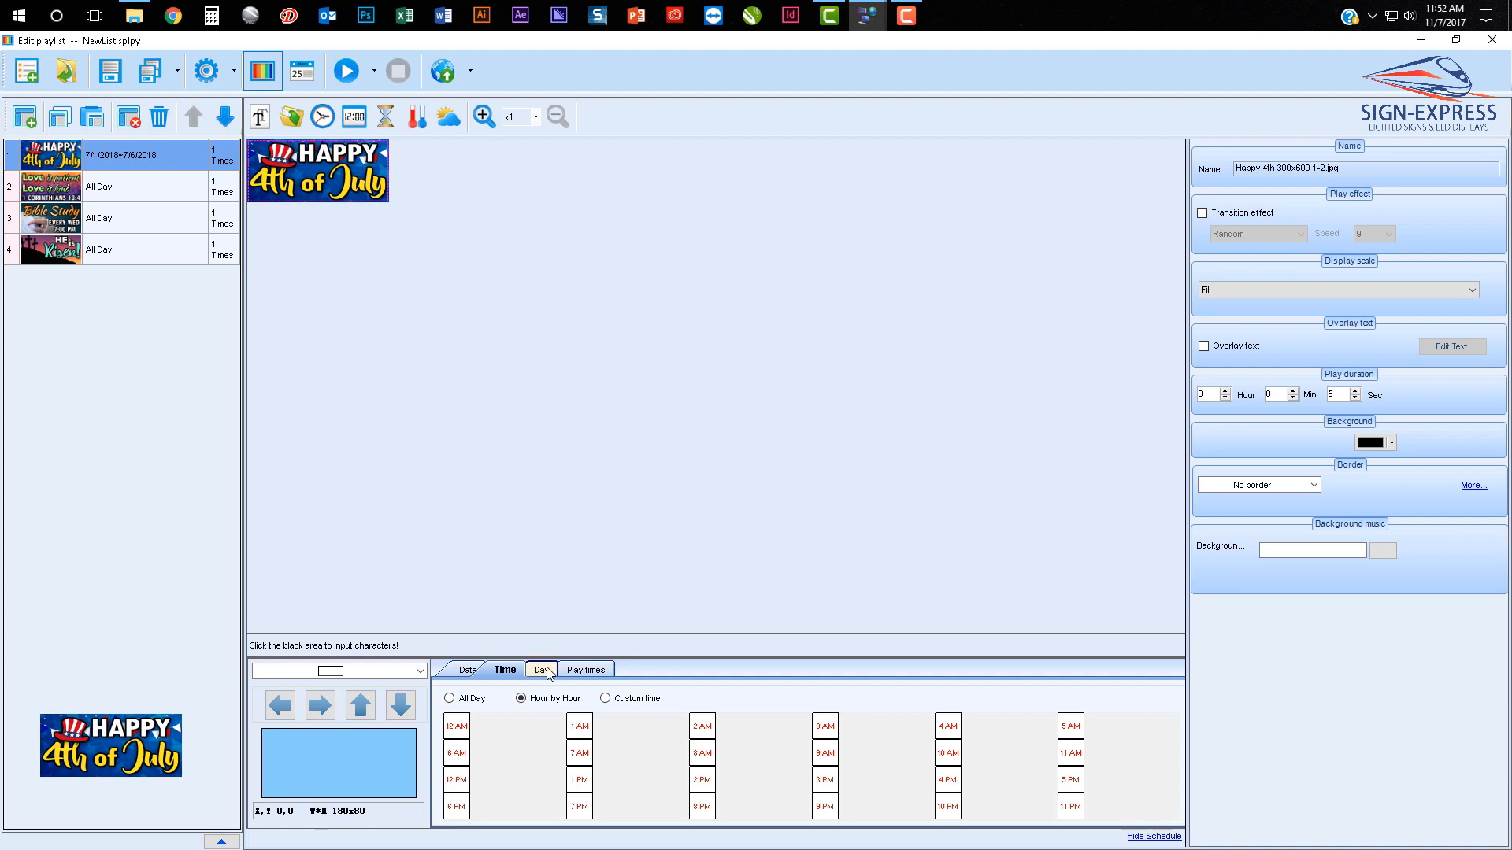
pyautogui.click(607, 698)
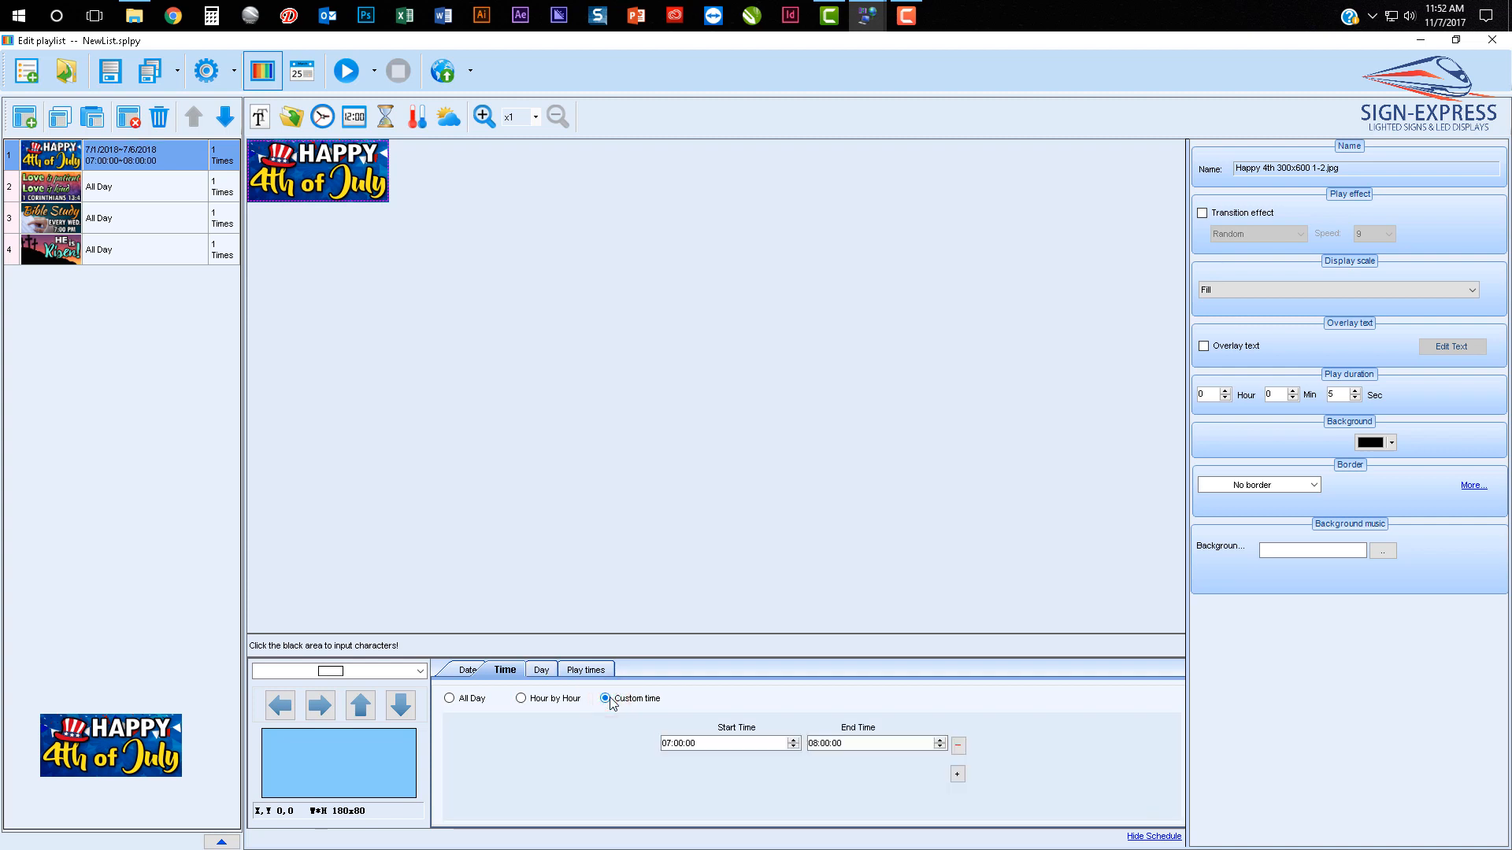
# Change both the start date and the end date of the Happy 4th of July page to July 4, 2018
pyautogui.click(545, 671)
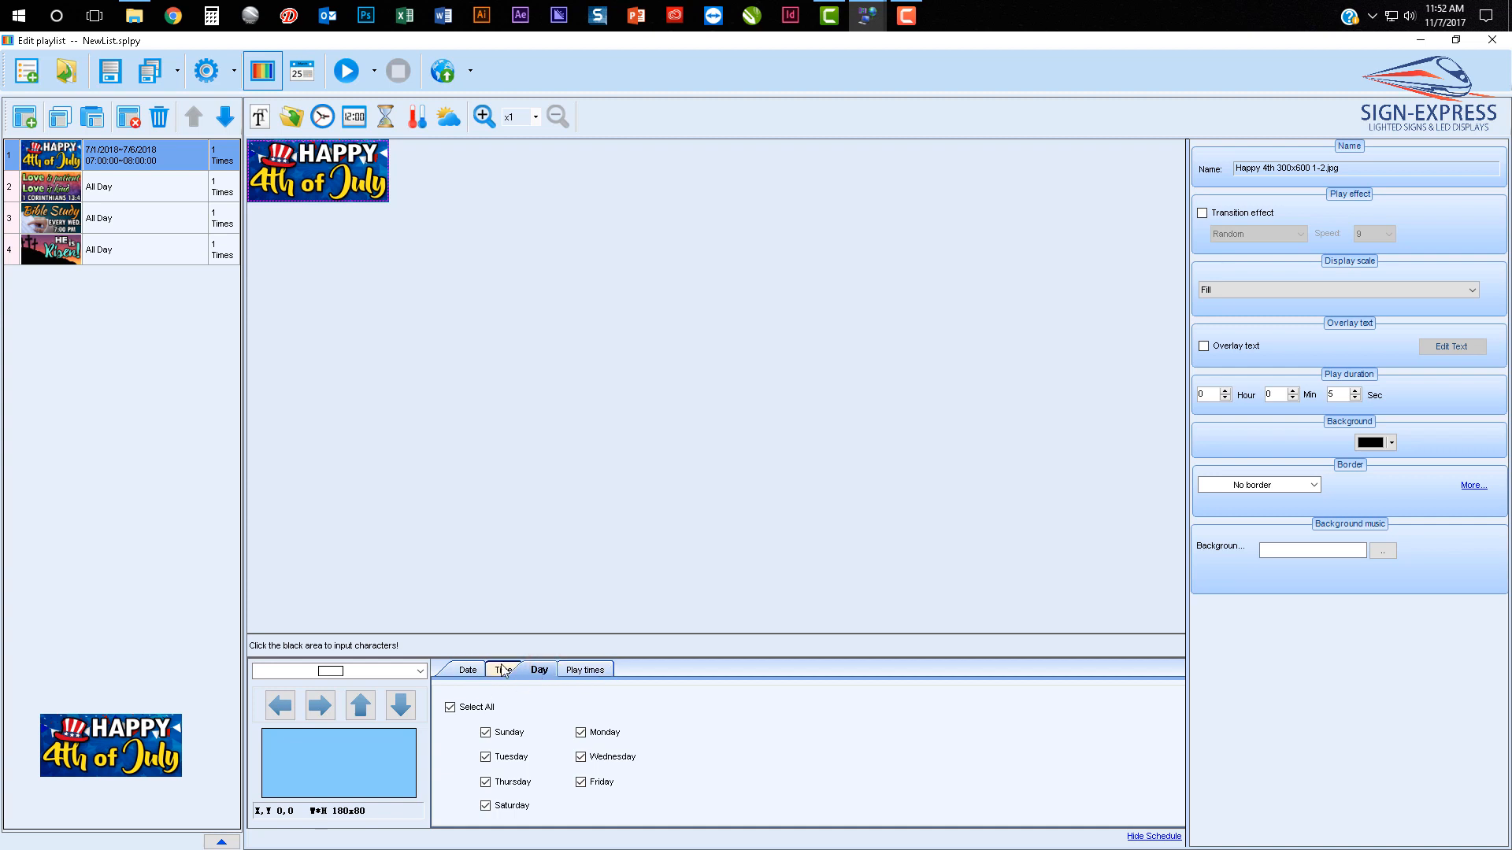
pyautogui.click(478, 671)
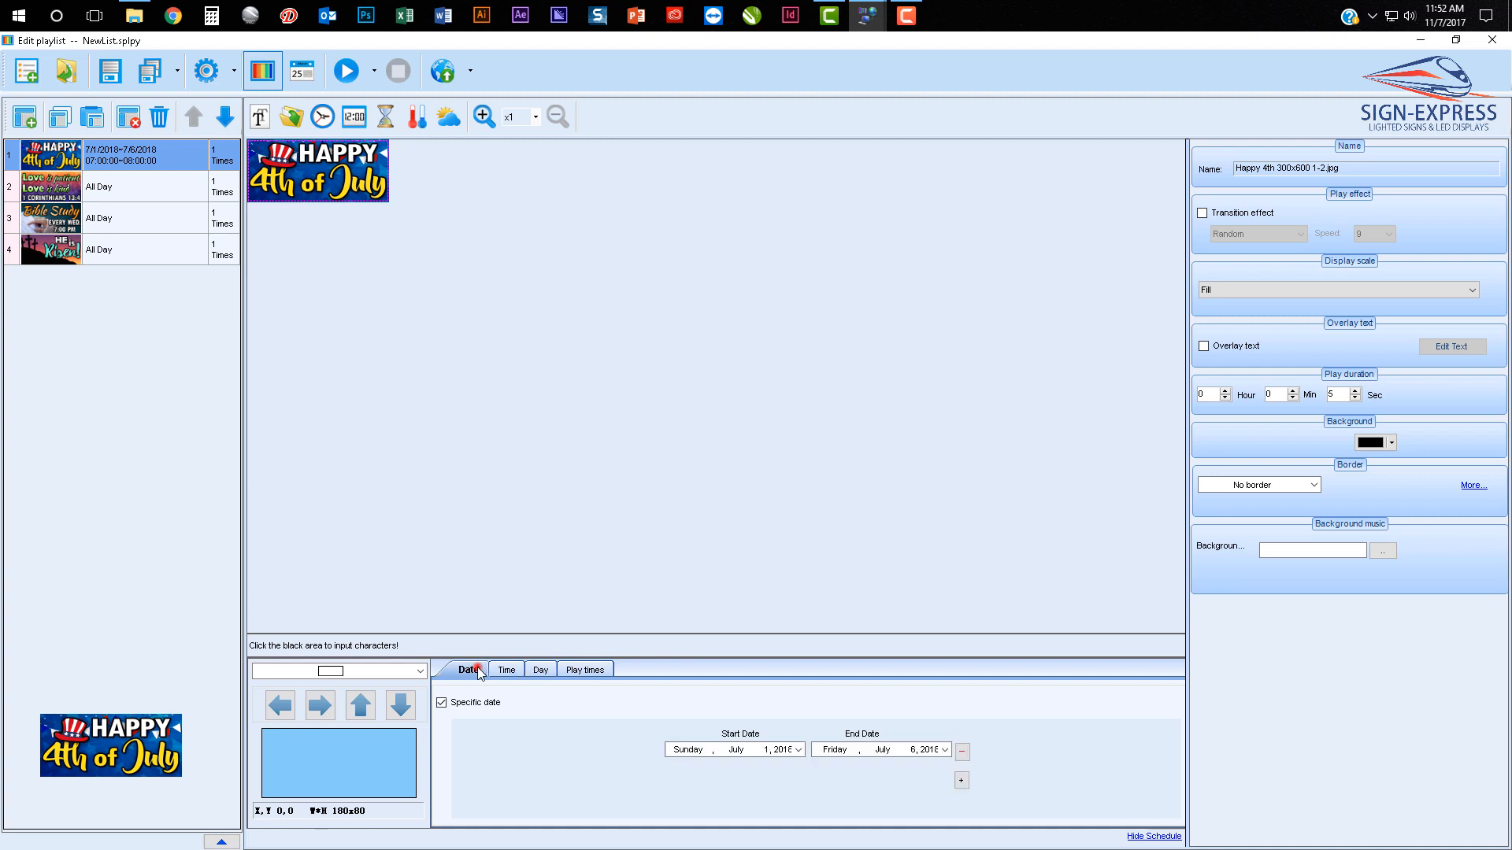
pyautogui.click(797, 750)
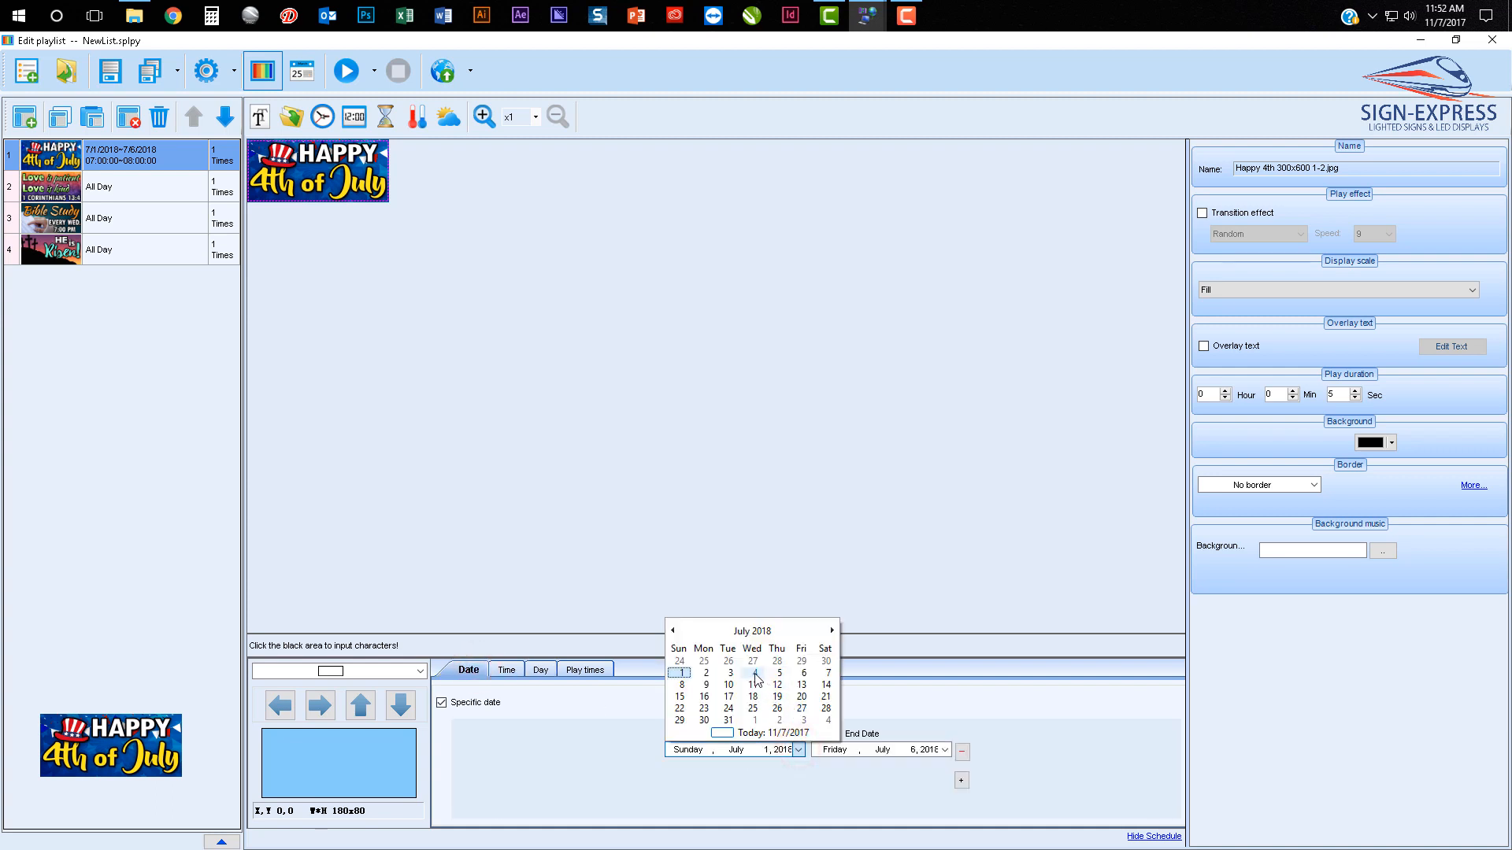
pyautogui.click(756, 675)
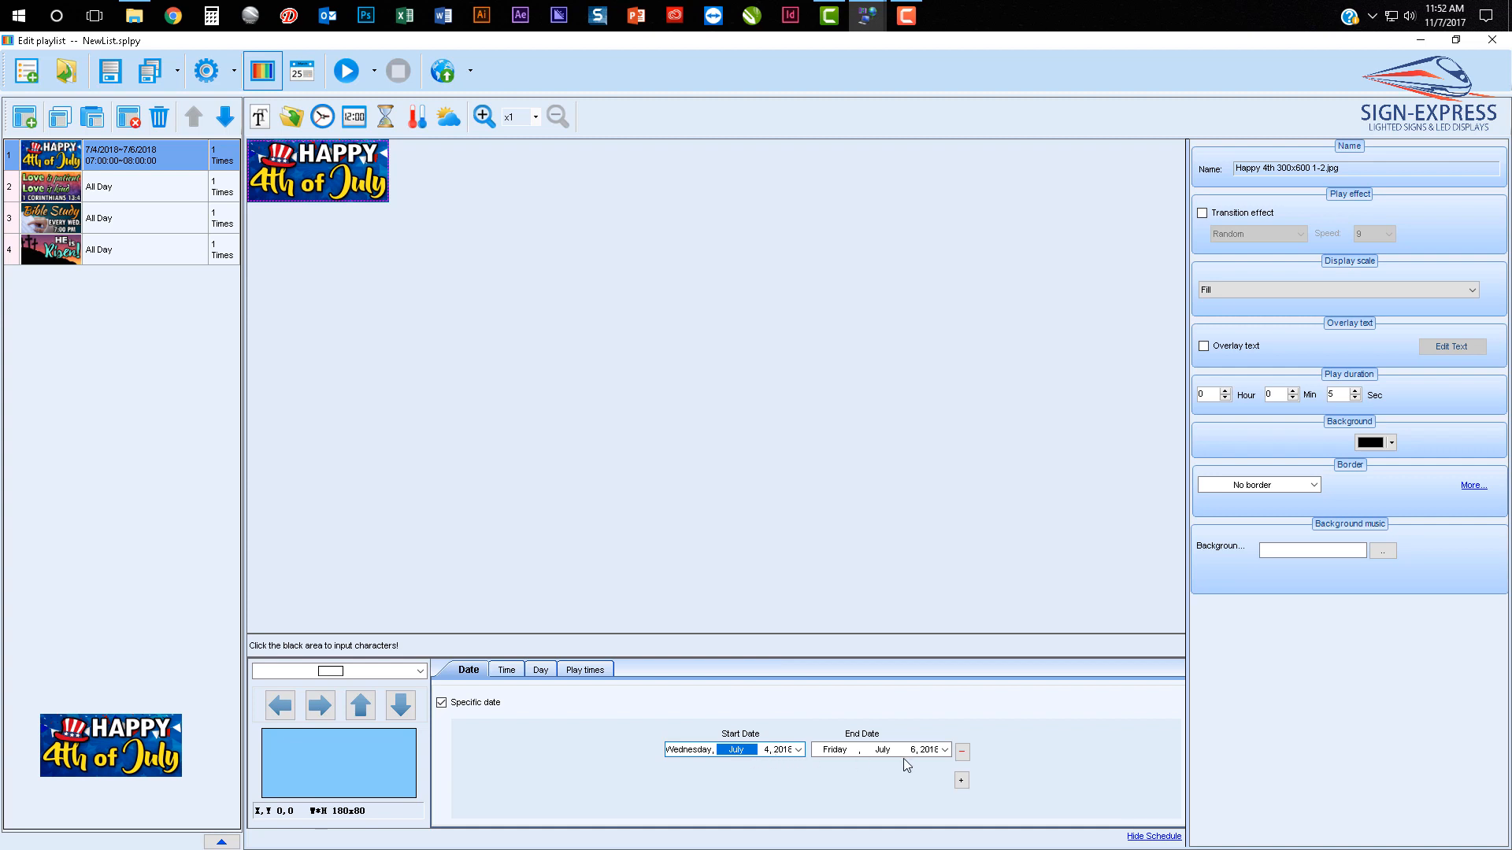
pyautogui.click(944, 749)
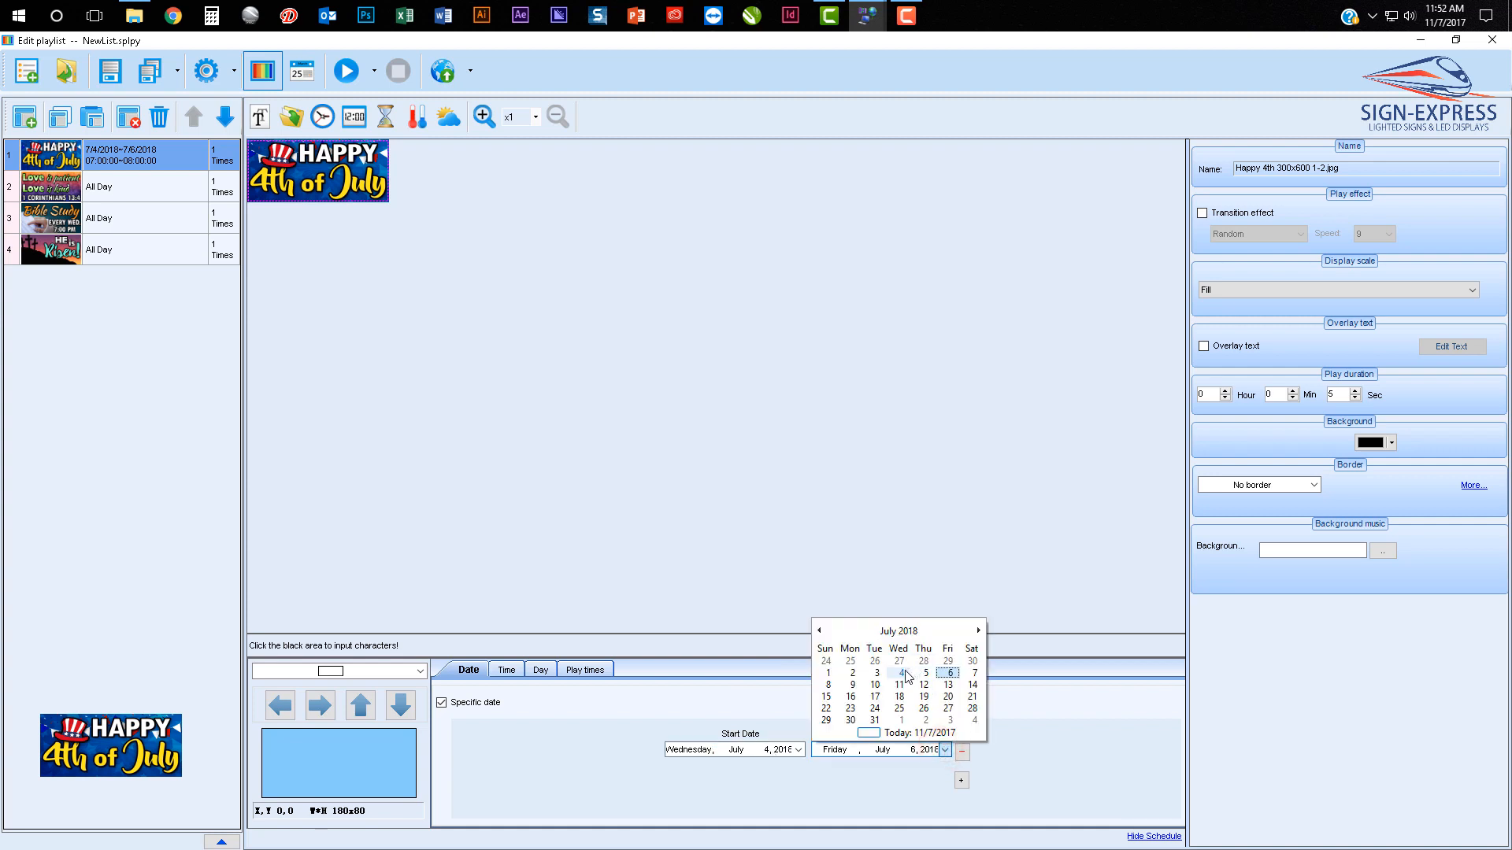
pyautogui.click(900, 674)
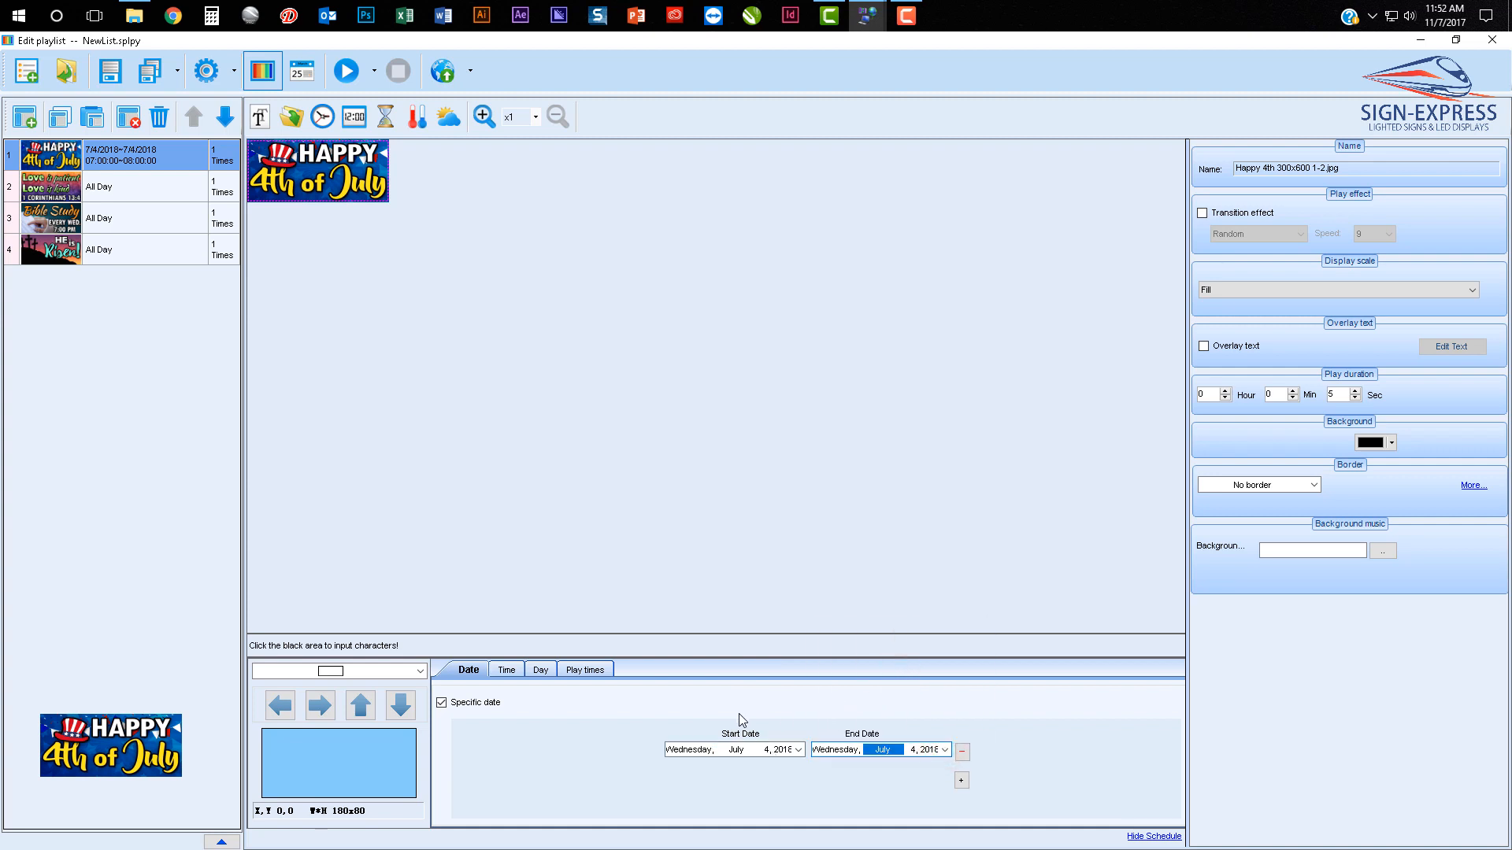
pyautogui.click(544, 671)
pyautogui.click(468, 670)
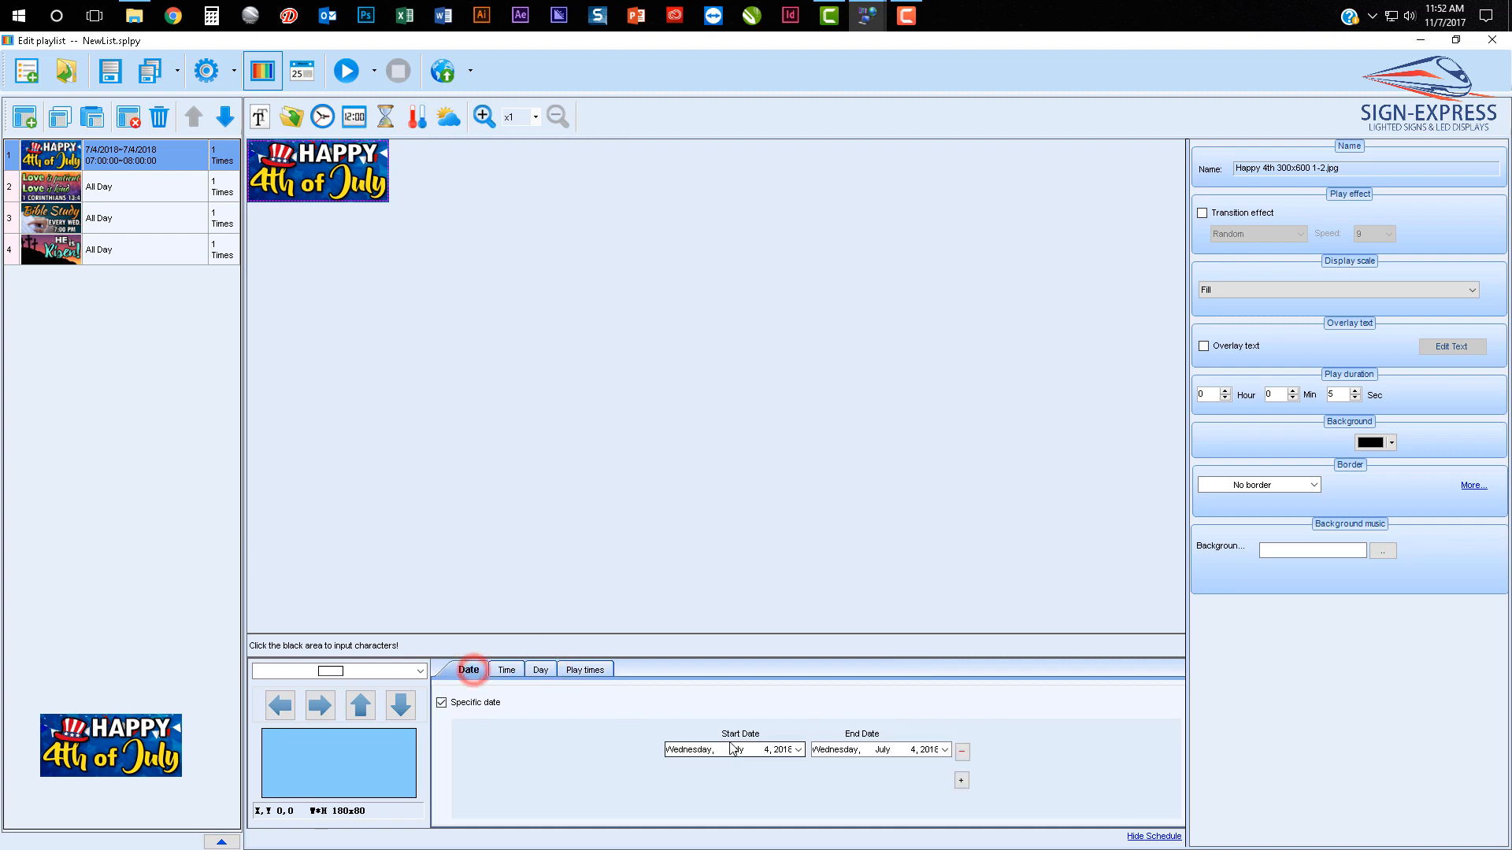
pyautogui.click(693, 753)
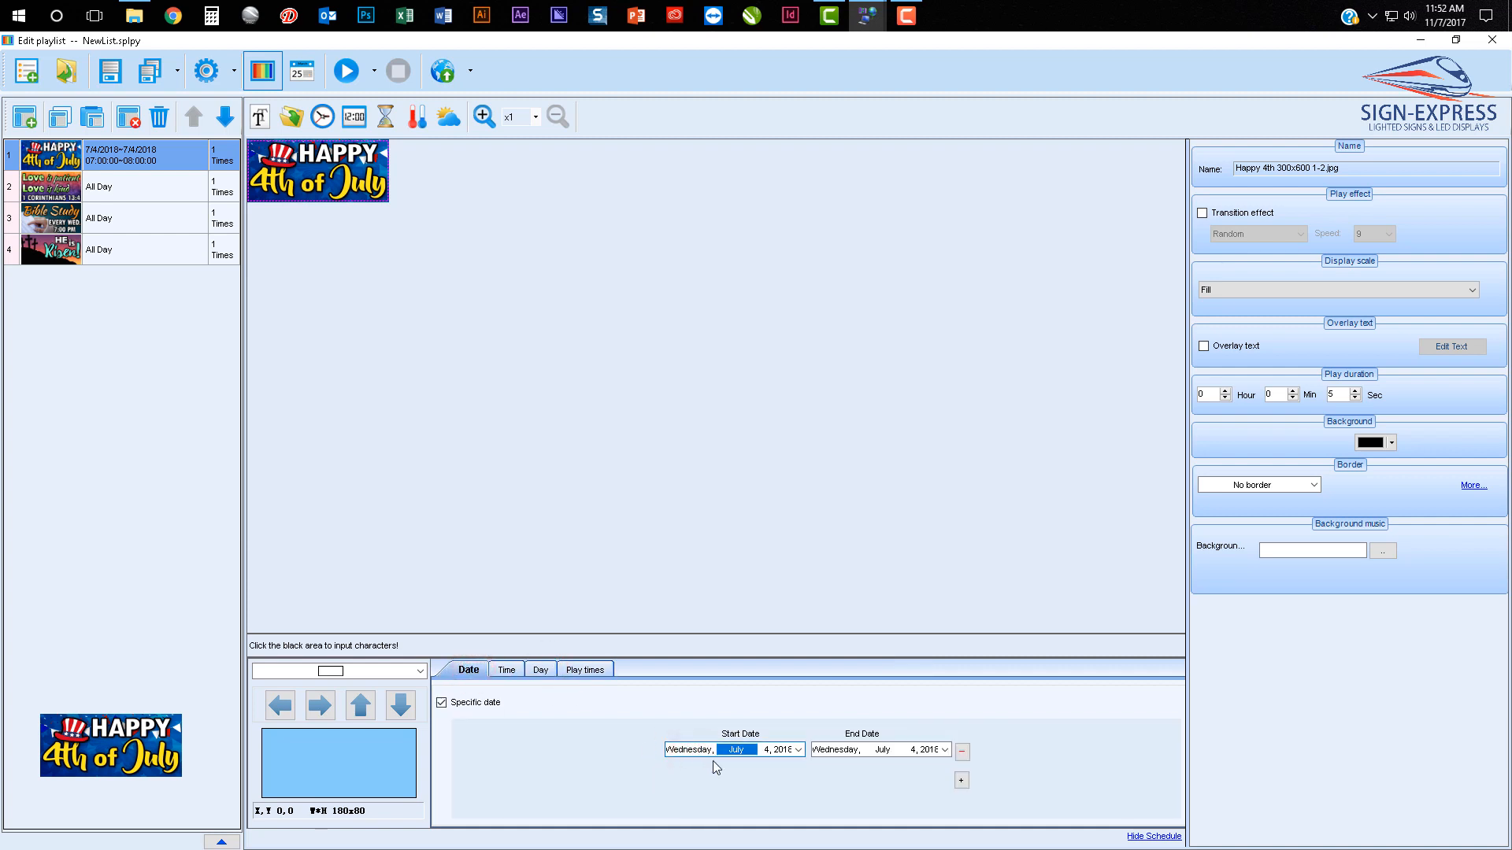
# Restrict the days on which the Happy 4th of July page plays to Sunday and Saturday
pyautogui.click(541, 670)
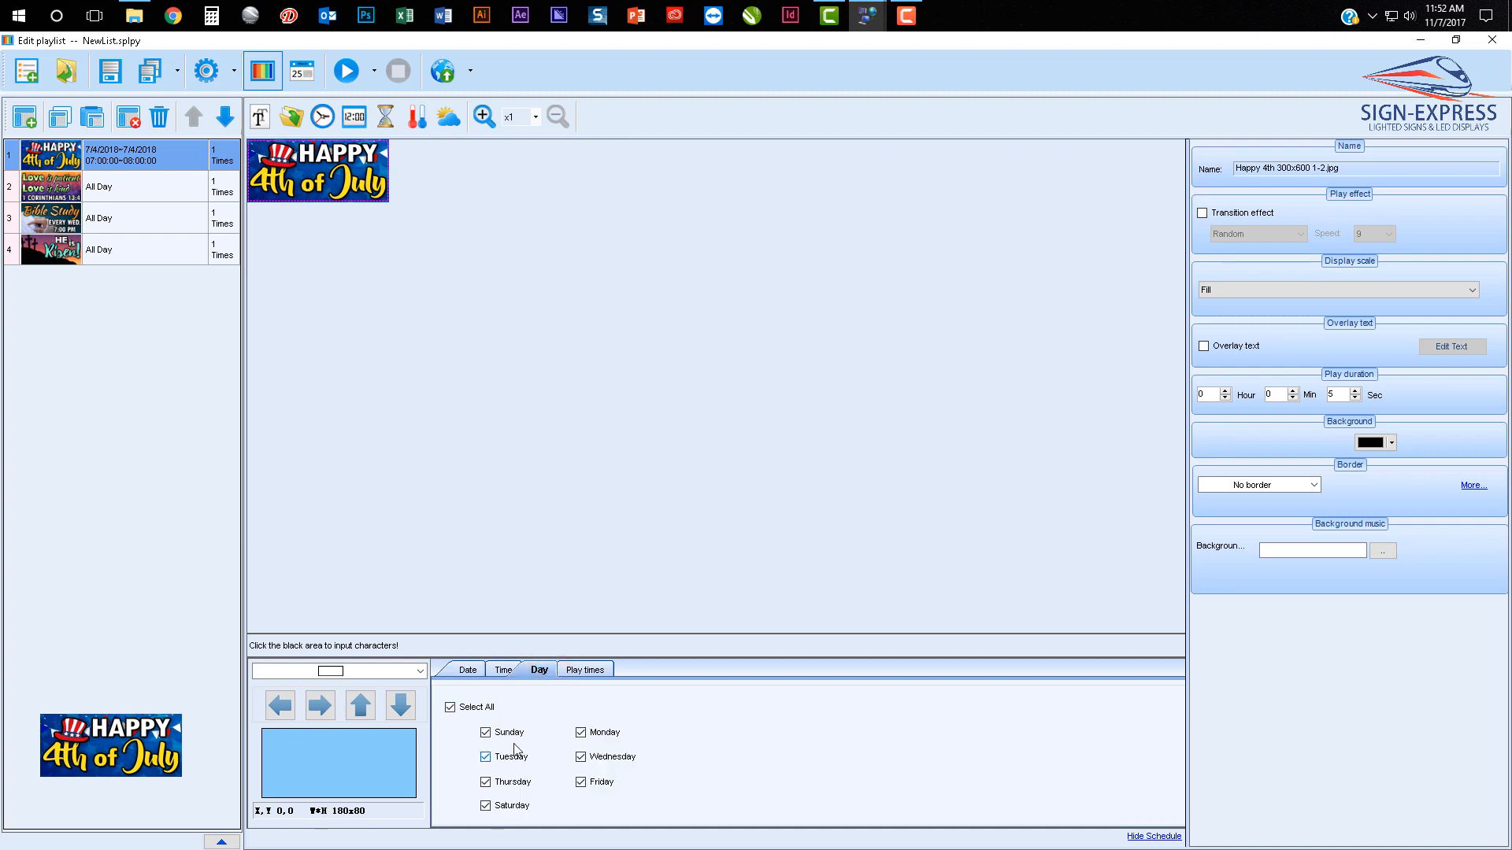
pyautogui.click(580, 732)
pyautogui.click(580, 757)
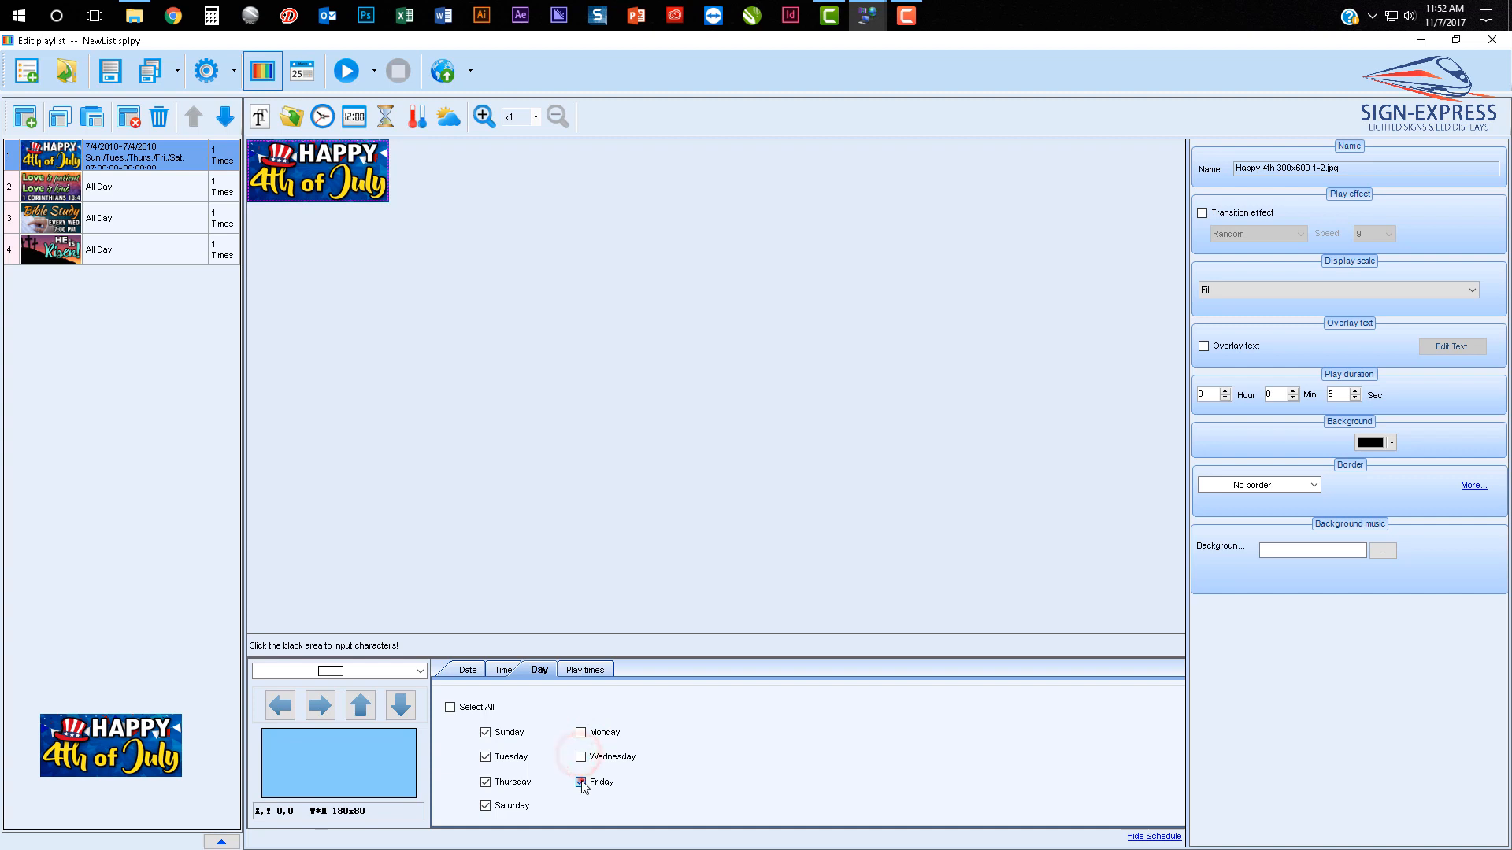
pyautogui.click(583, 782)
pyautogui.click(516, 805)
pyautogui.click(515, 782)
pyautogui.click(514, 757)
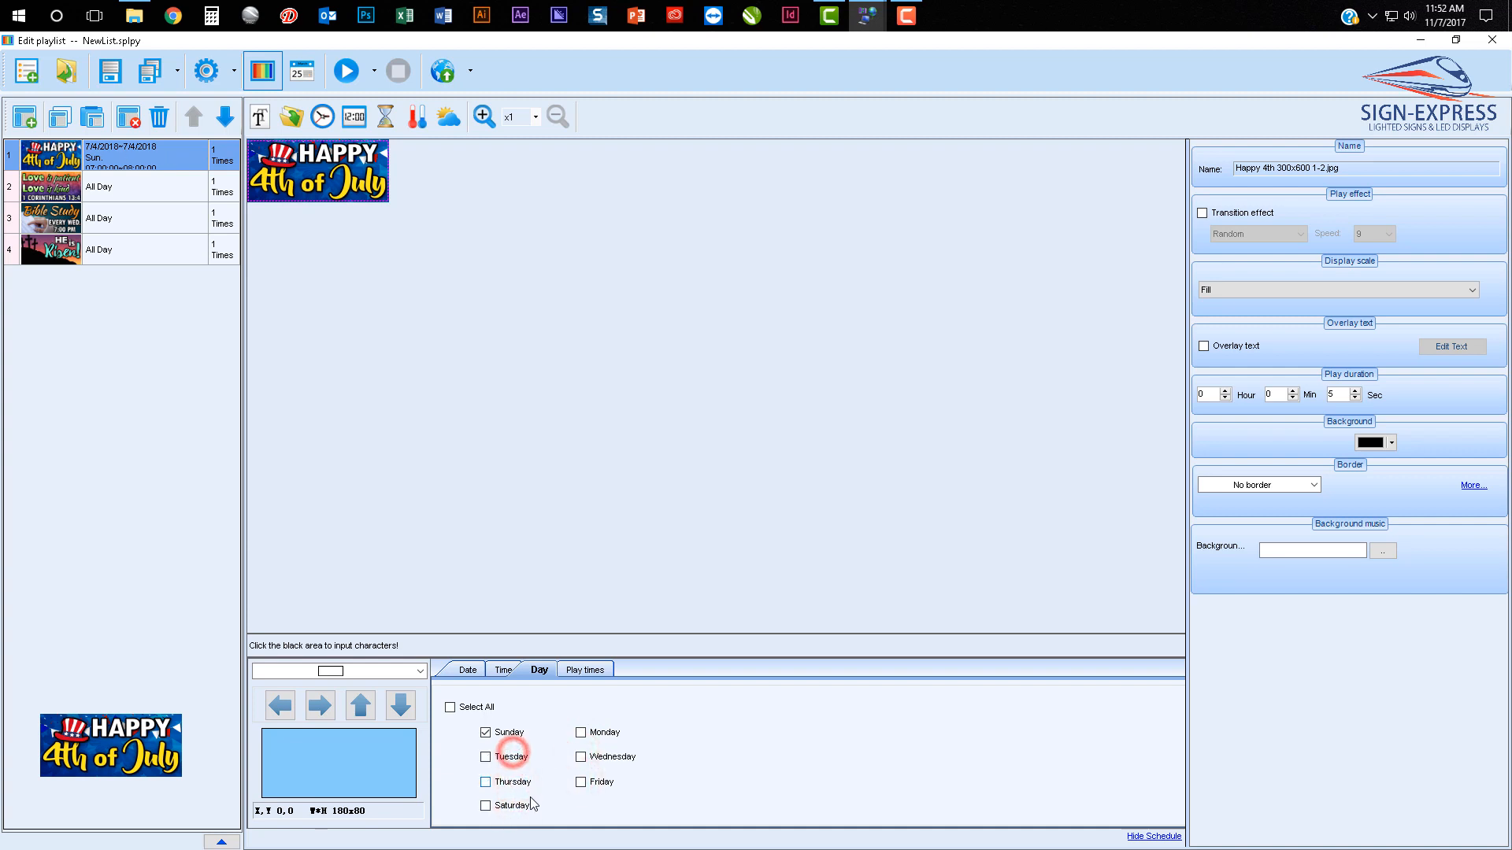
pyautogui.click(513, 805)
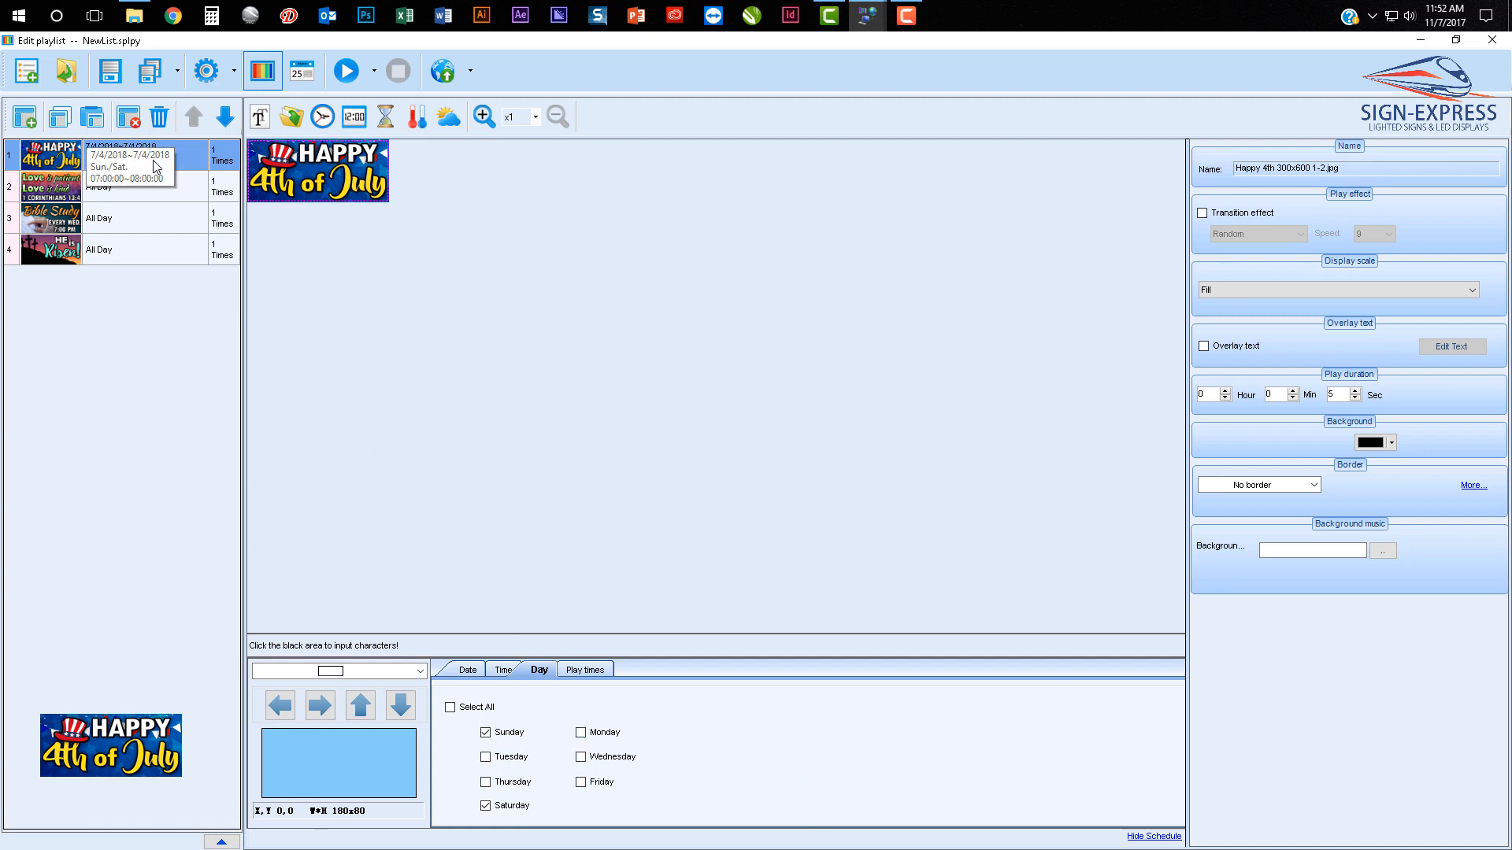
pyautogui.click(485, 733)
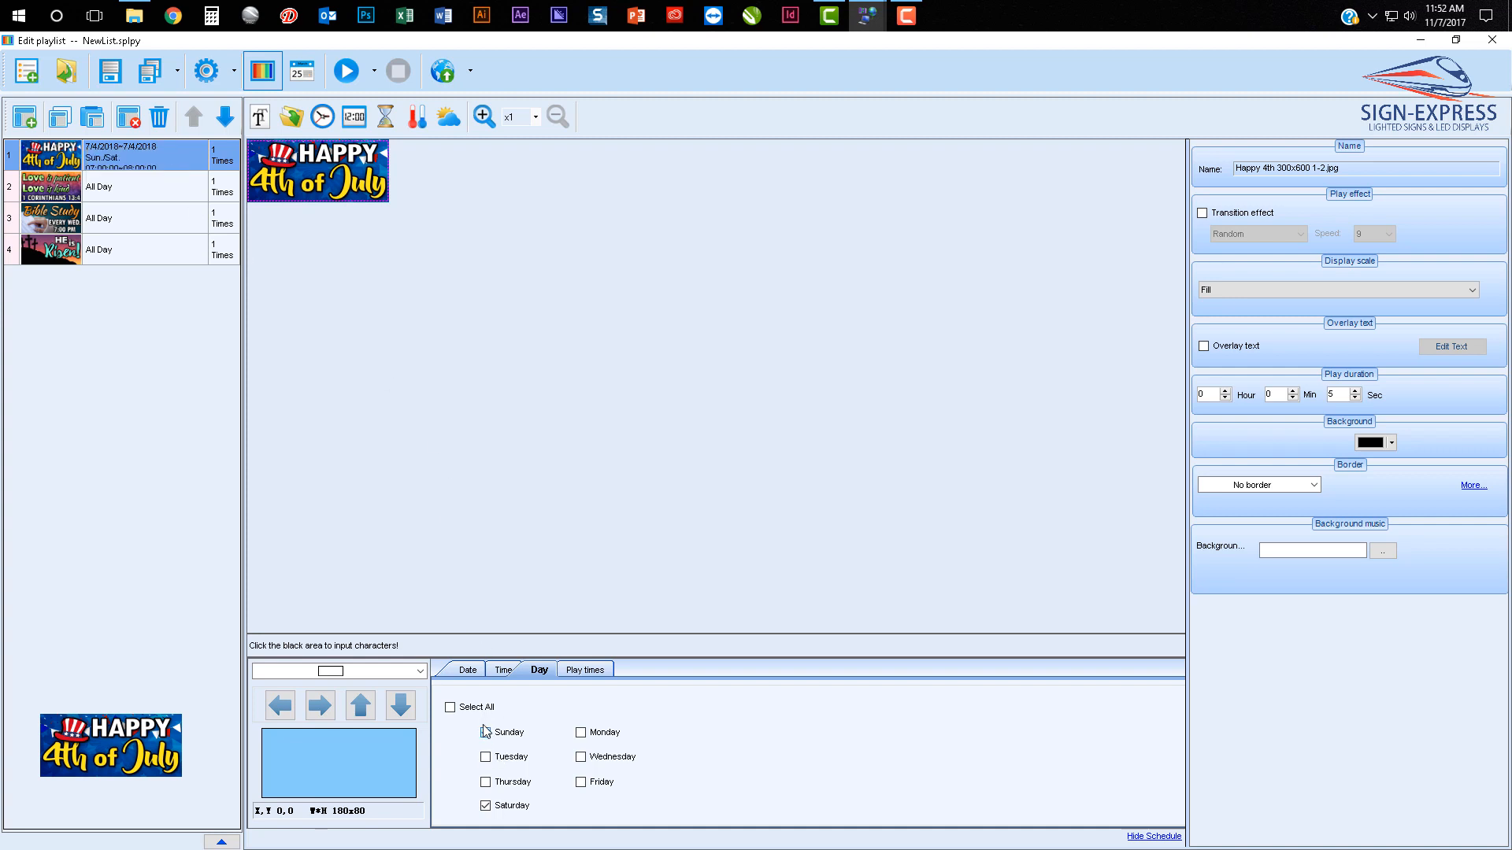
# Check the page's specific date settings and re-enable all days of the week
pyautogui.click(464, 670)
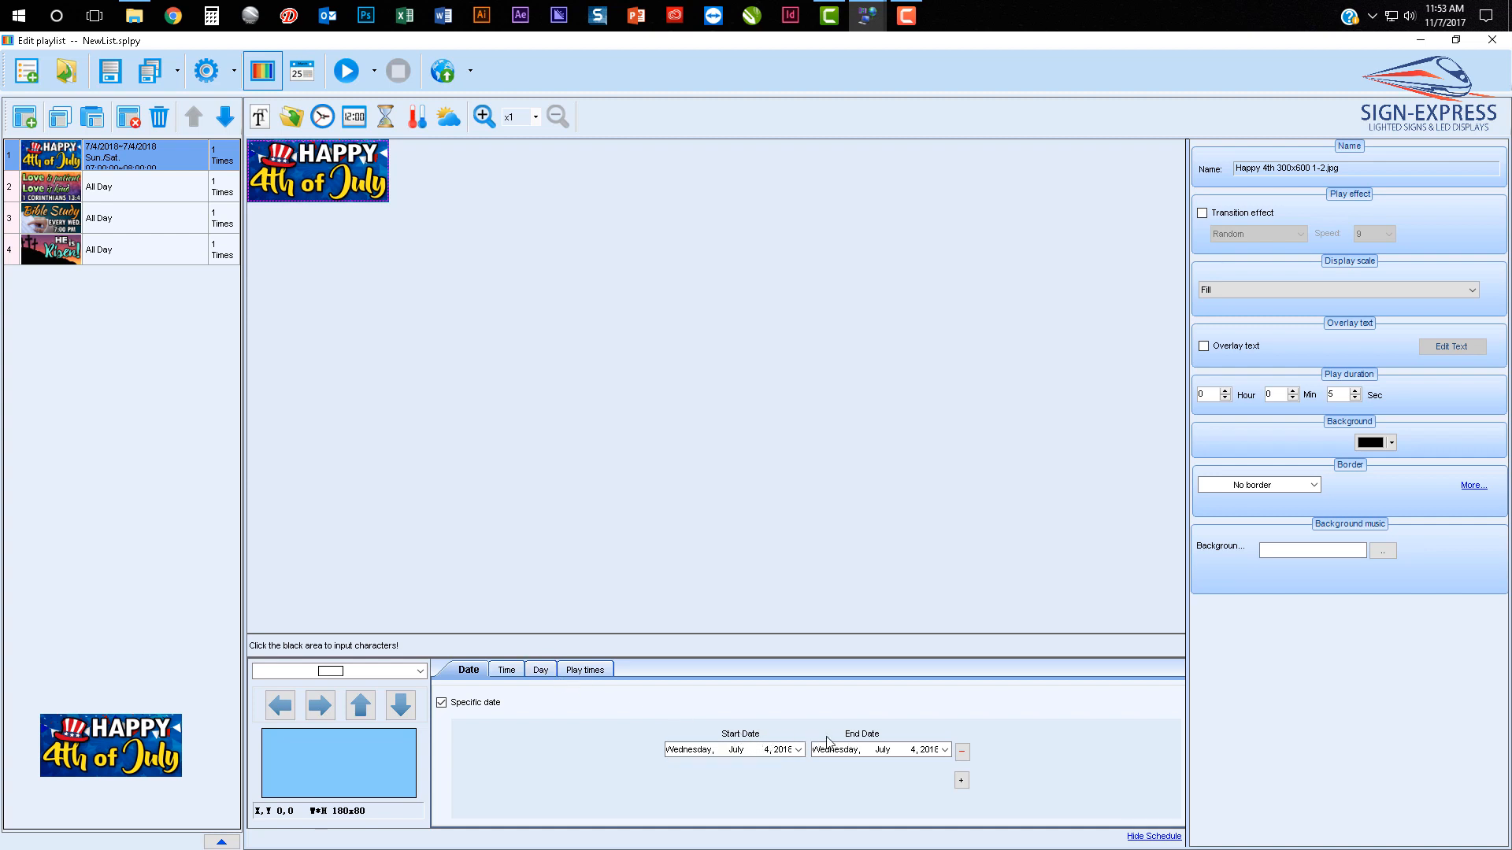
pyautogui.click(540, 670)
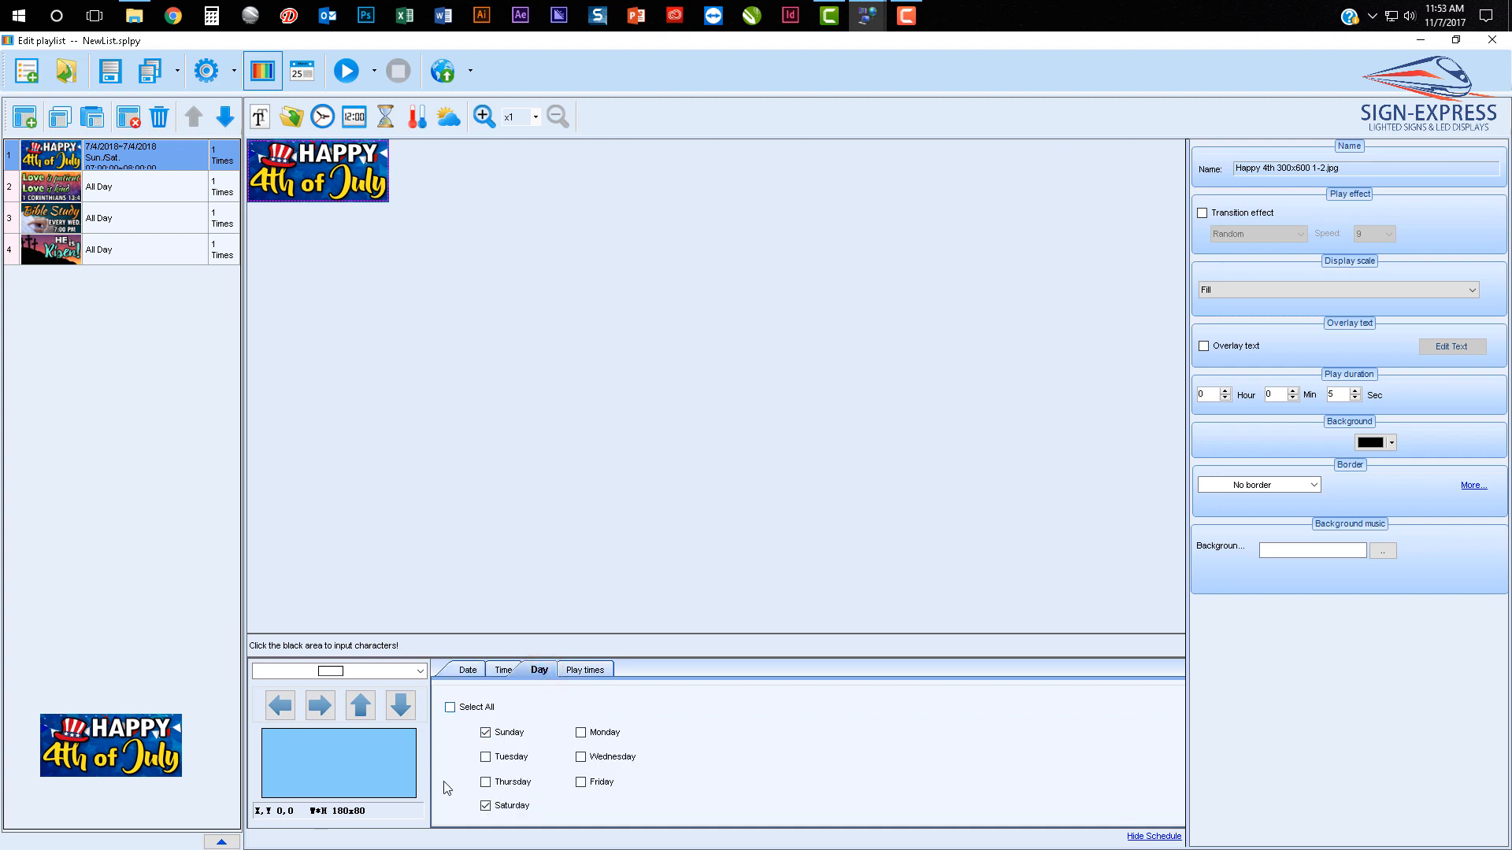
pyautogui.click(450, 708)
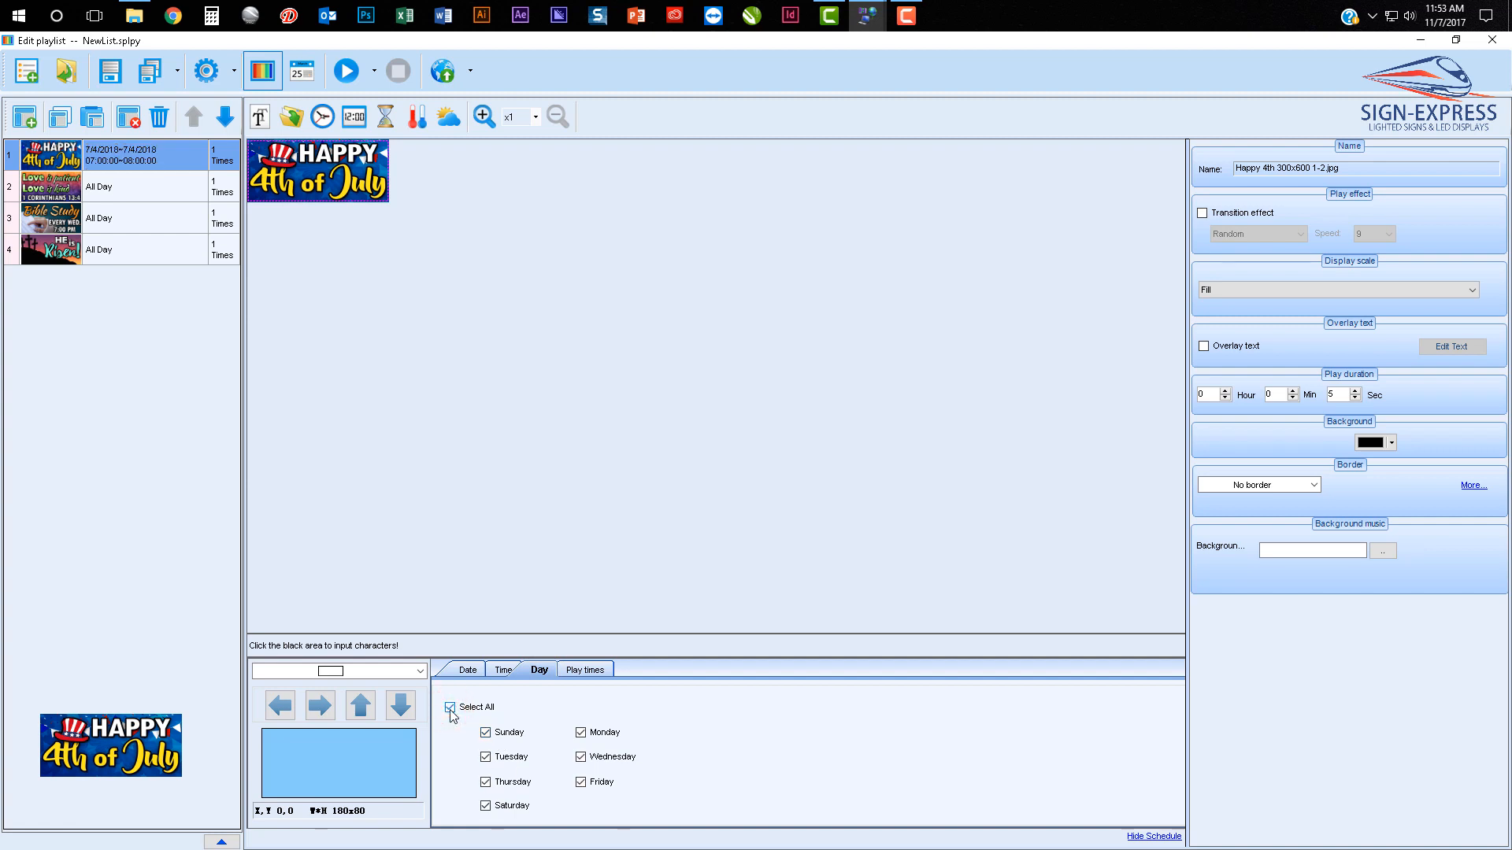
# Limit the page's play days to Wednesday only, and restore the selection of all days
pyautogui.click(486, 732)
pyautogui.click(486, 756)
pyautogui.click(486, 782)
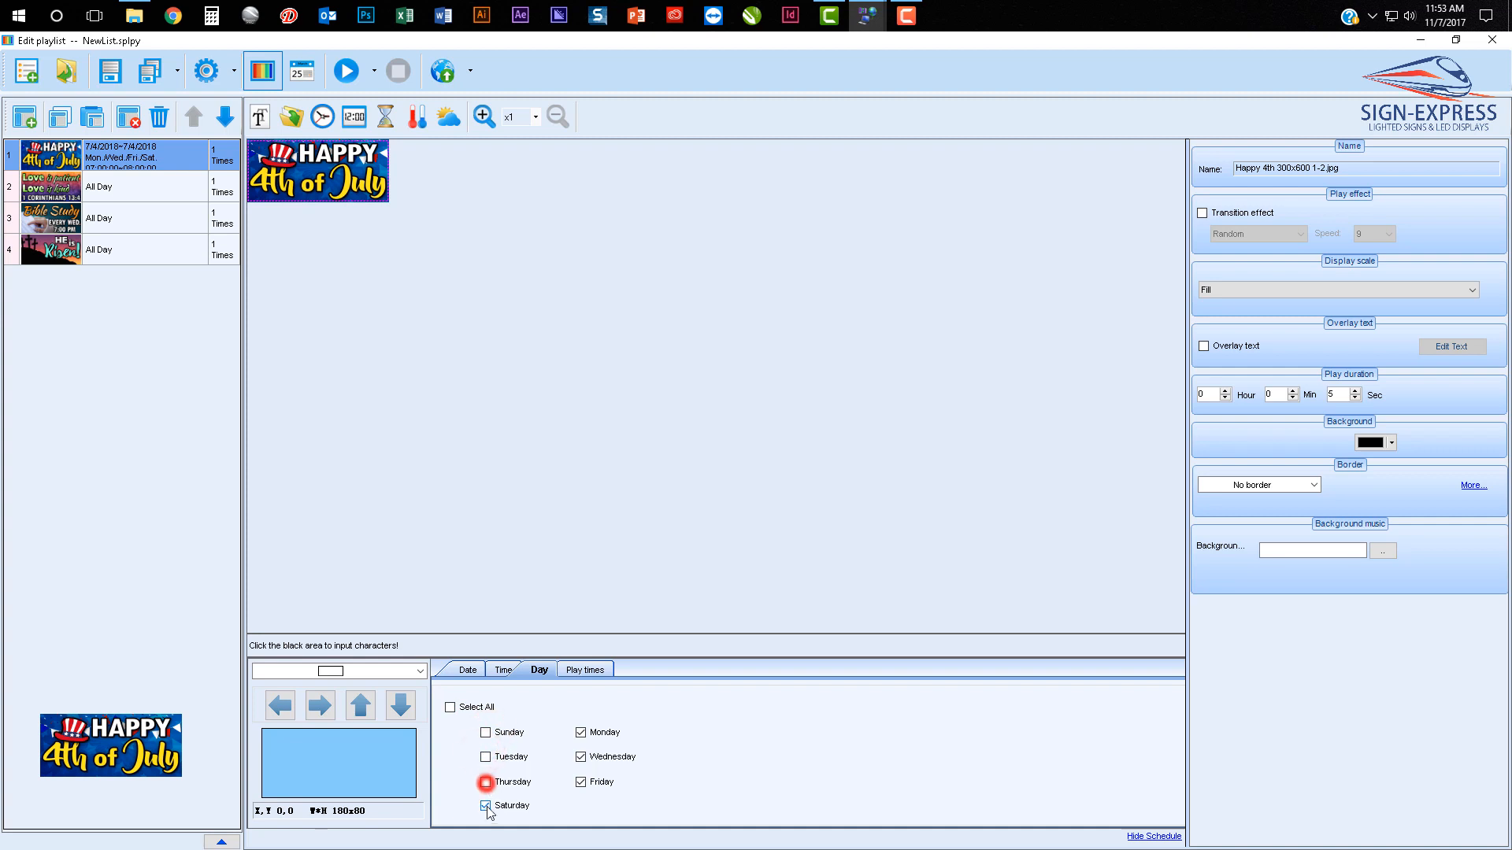
pyautogui.click(486, 807)
pyautogui.click(582, 782)
pyautogui.click(581, 733)
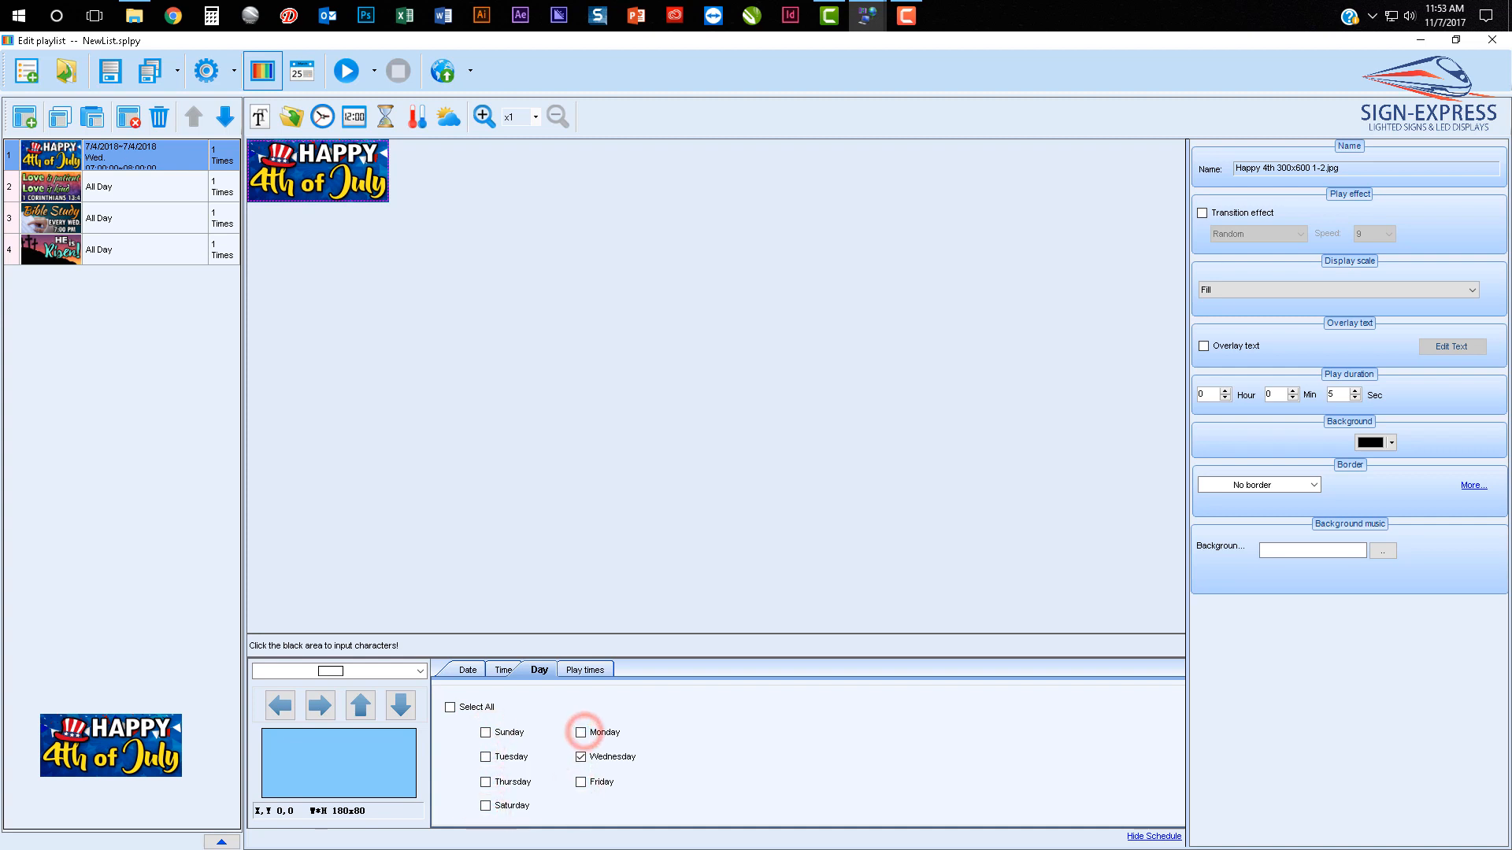
pyautogui.click(450, 708)
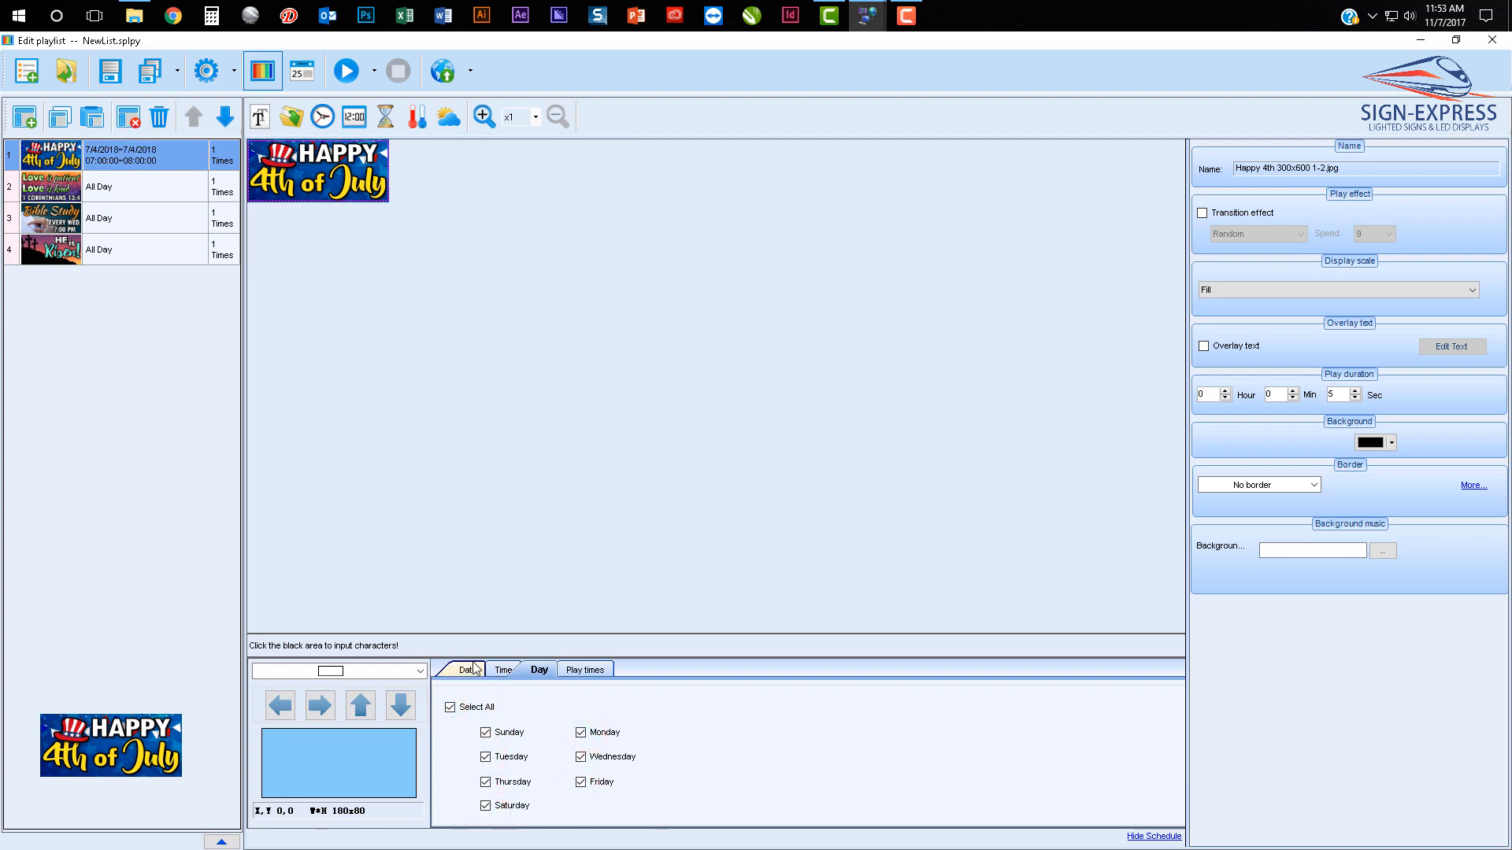
# Set the play times of the Happy 4th of July page to 3 and select the second page
pyautogui.click(470, 670)
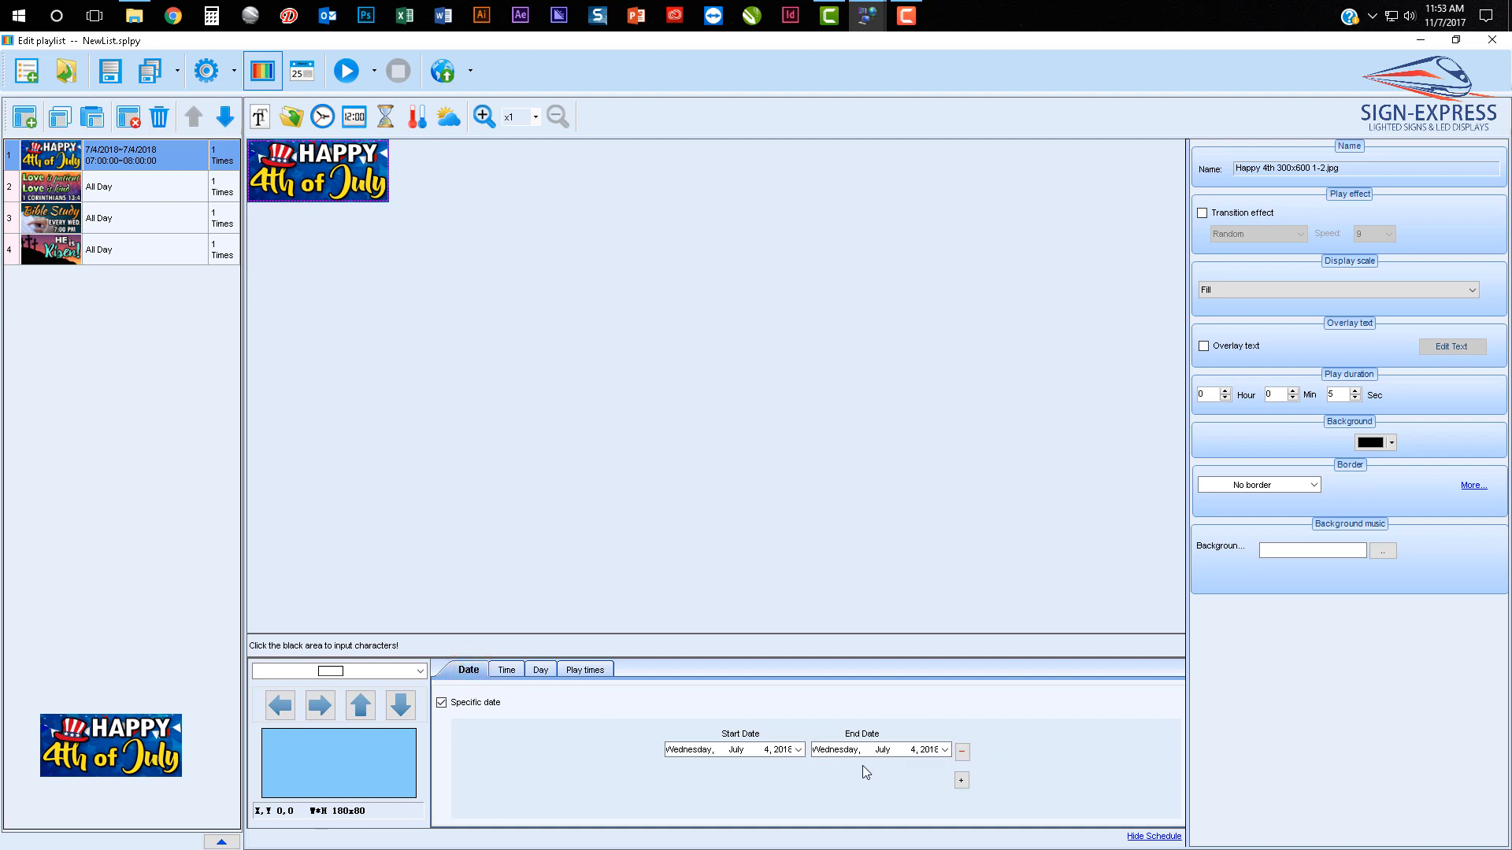
pyautogui.click(587, 674)
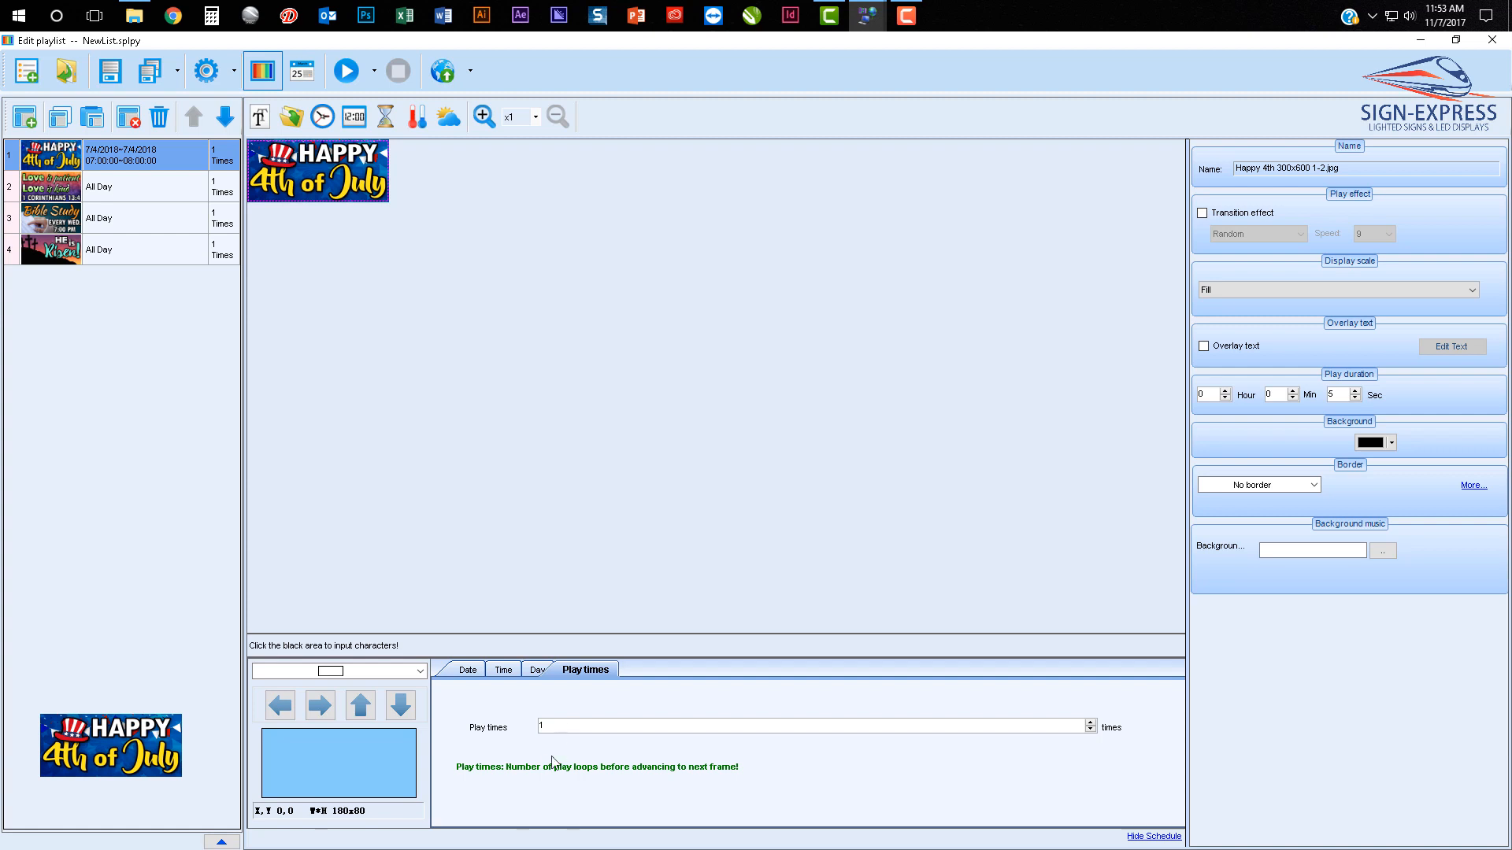
pyautogui.click(510, 770)
pyautogui.doubleClick(1091, 722)
pyautogui.click(1396, 398)
pyautogui.click(127, 189)
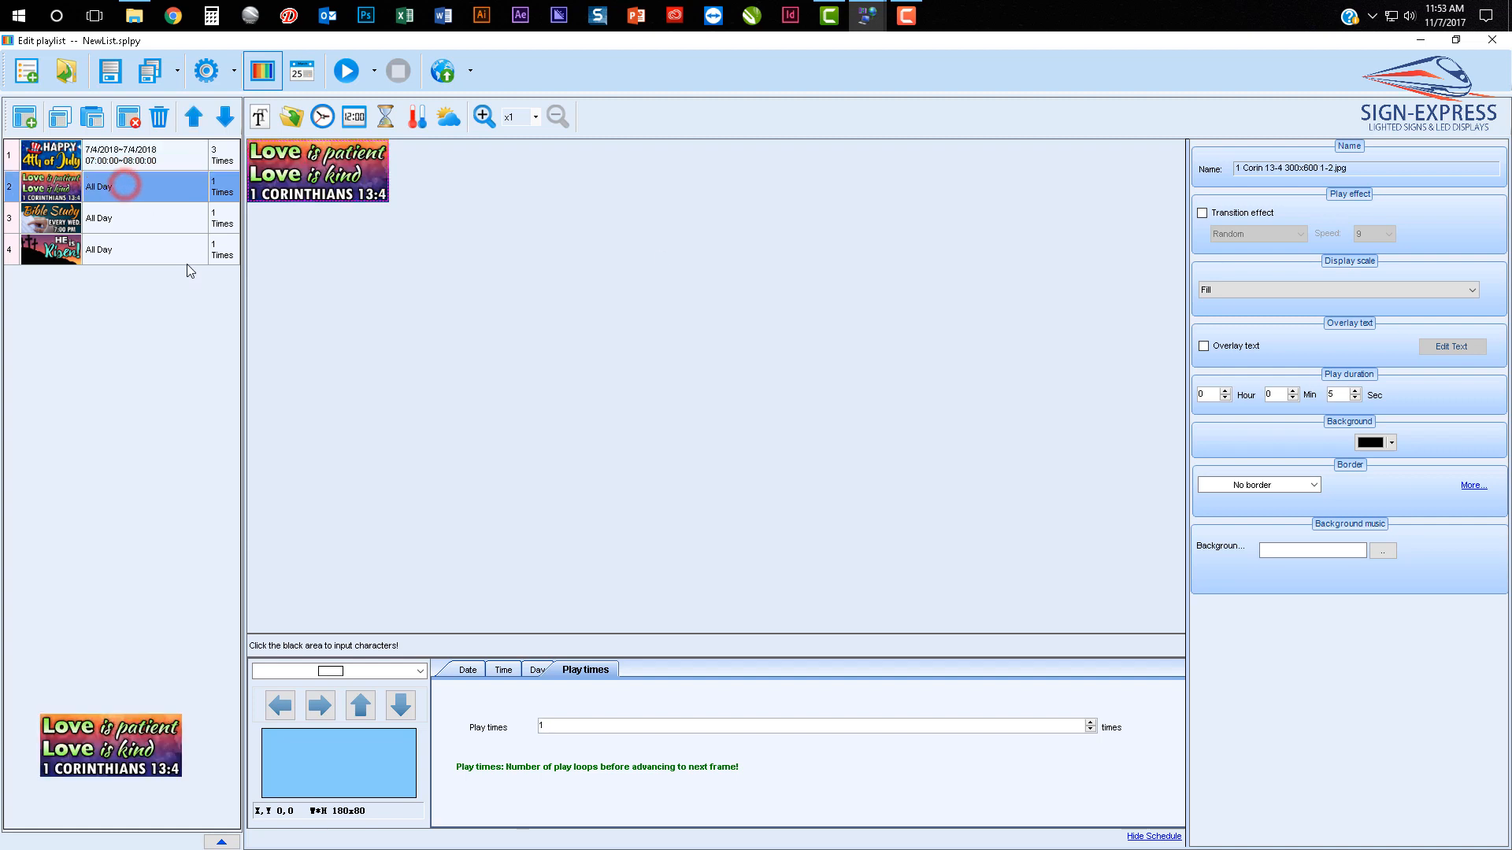
# Reset the Happy 4th of July page's play times to 1 and set its play duration to 15 seconds
pyautogui.click(147, 150)
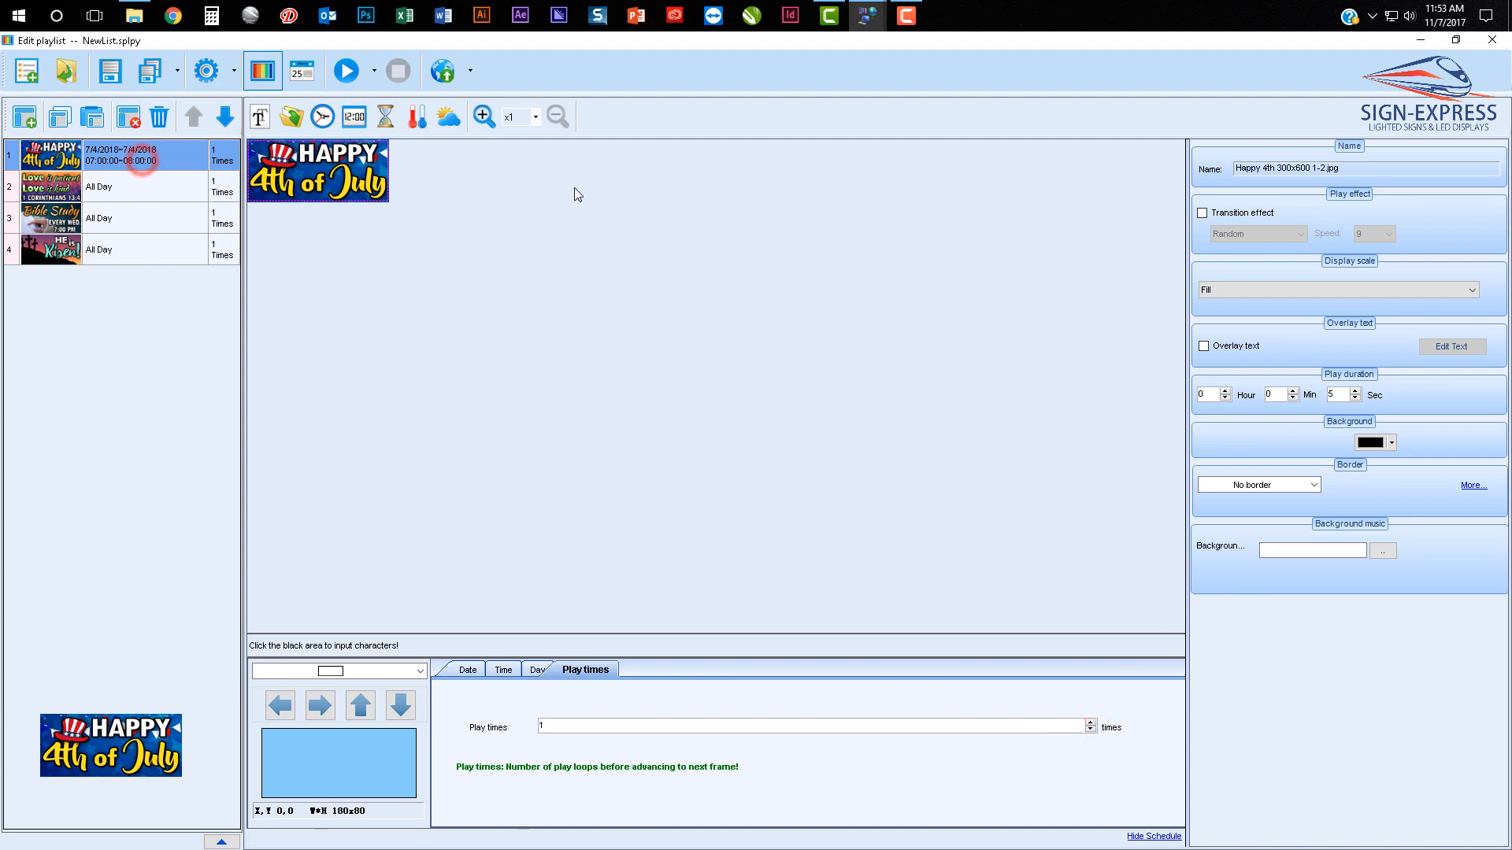
pyautogui.click(1356, 398)
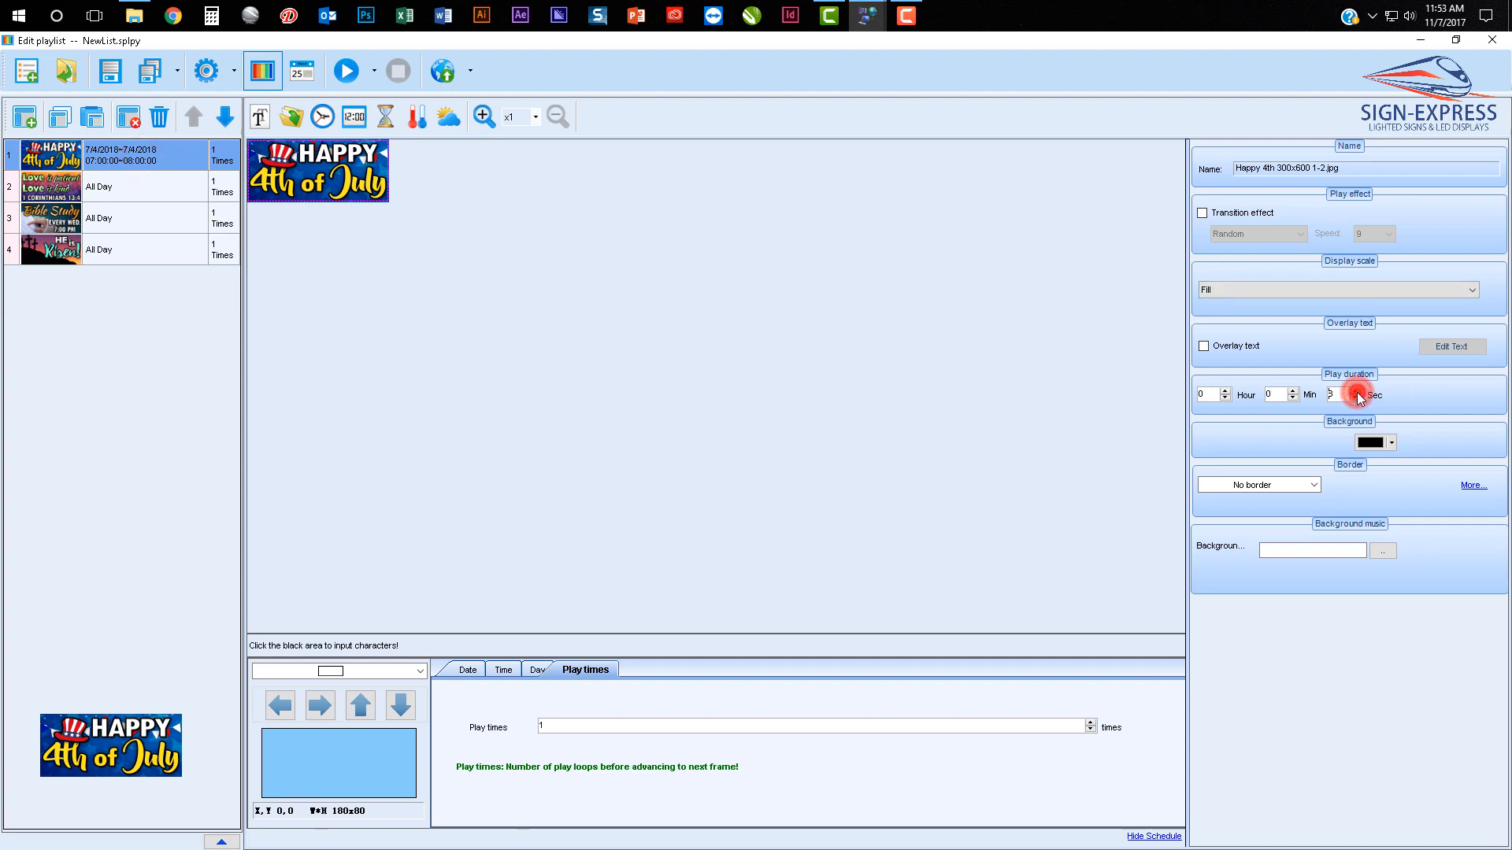
pyautogui.click(1357, 392)
pyautogui.click(1356, 392)
pyautogui.click(1357, 392)
pyautogui.click(1357, 392)
# Copy the Happy 4th of July page and paste it twice into the playlist
pyautogui.click(58, 118)
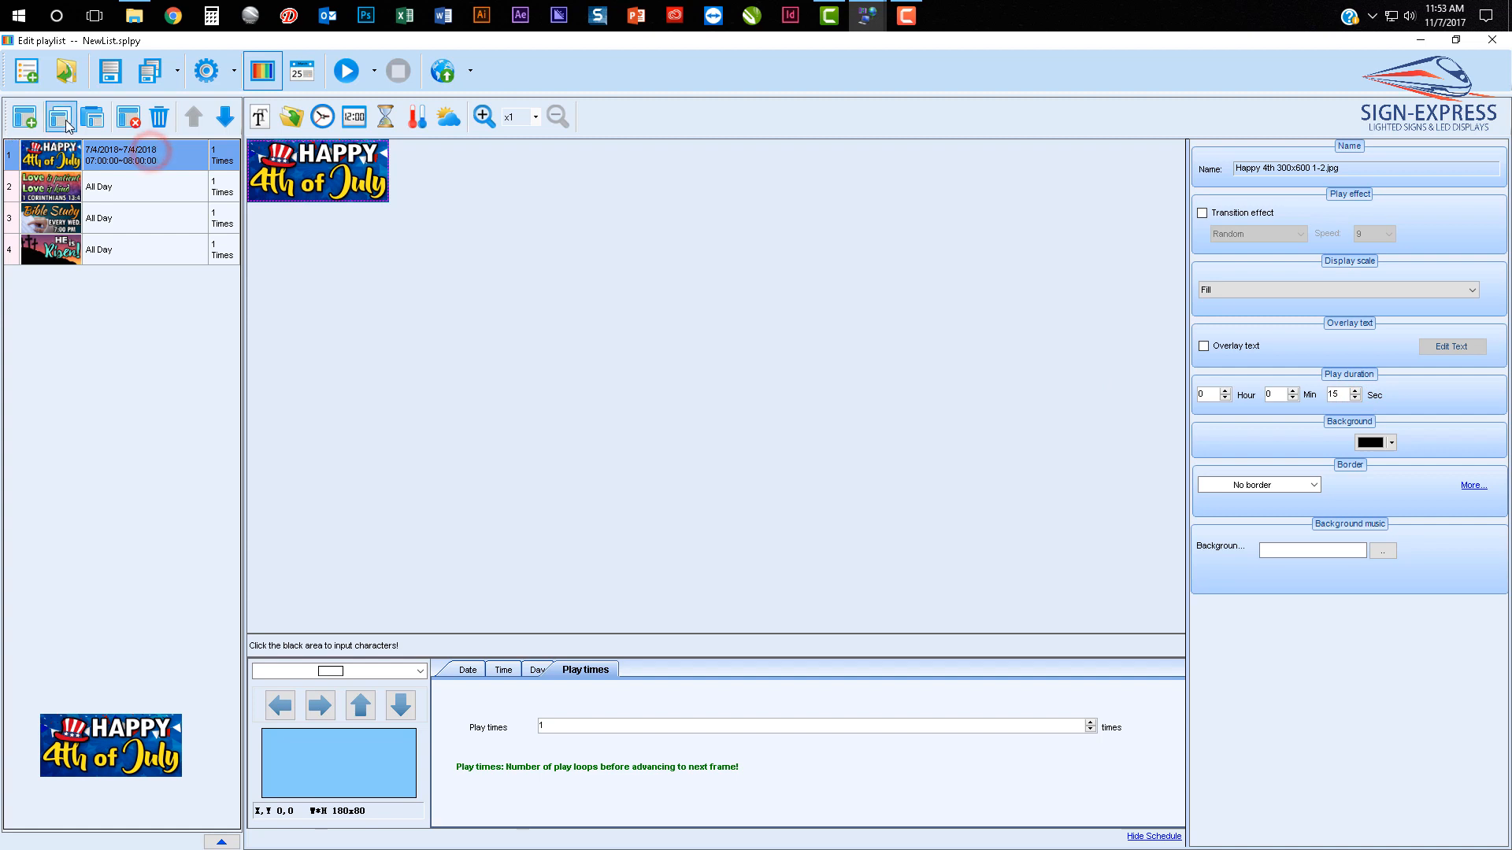
pyautogui.click(92, 118)
pyautogui.click(92, 118)
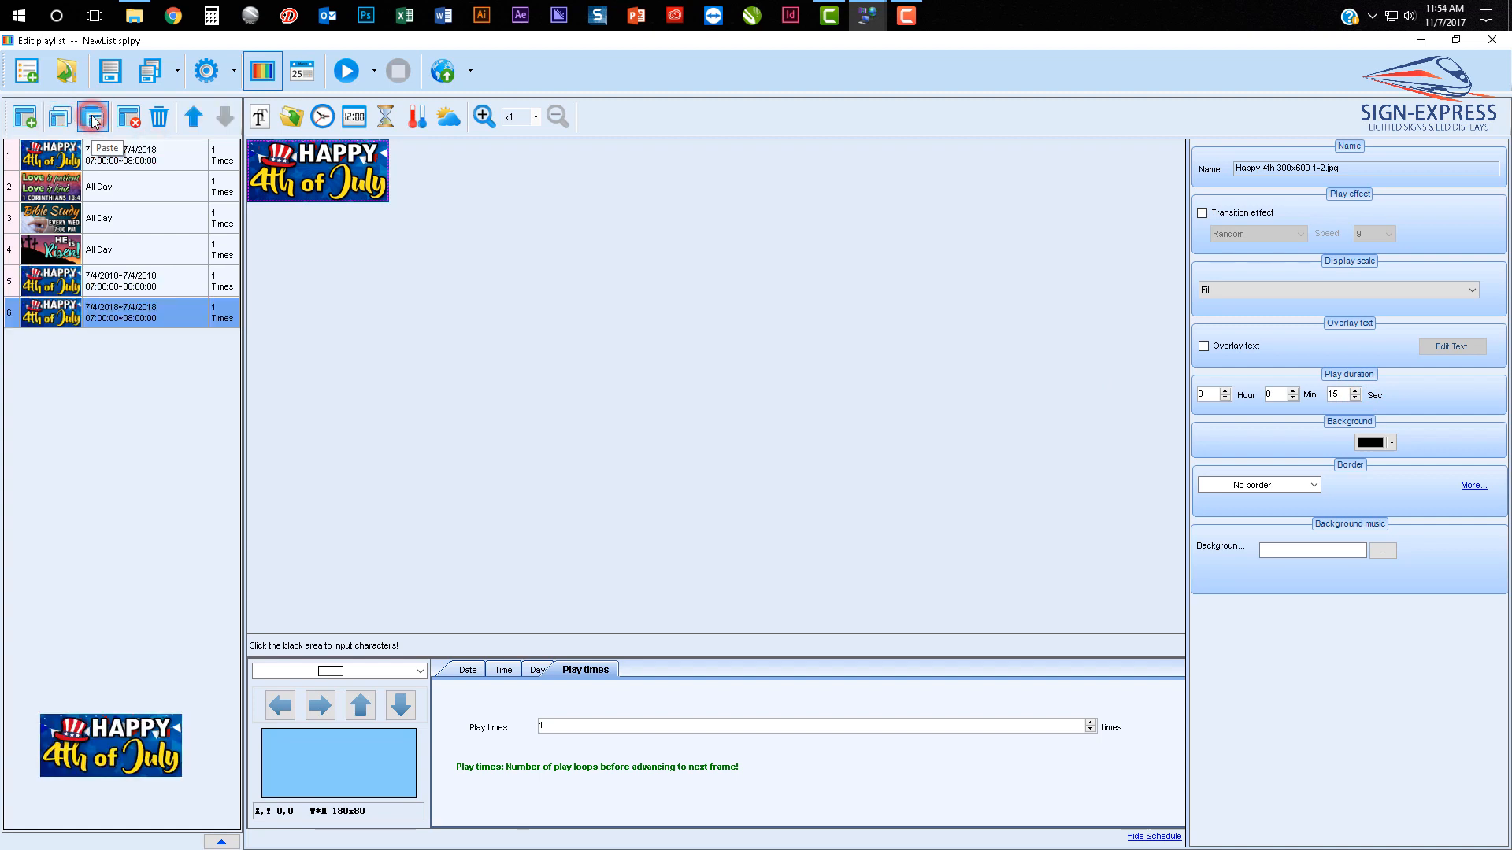
# Reorder the two Happy 4th of July copies to positions 2 and 3, directly after the original page
pyautogui.click(95, 281)
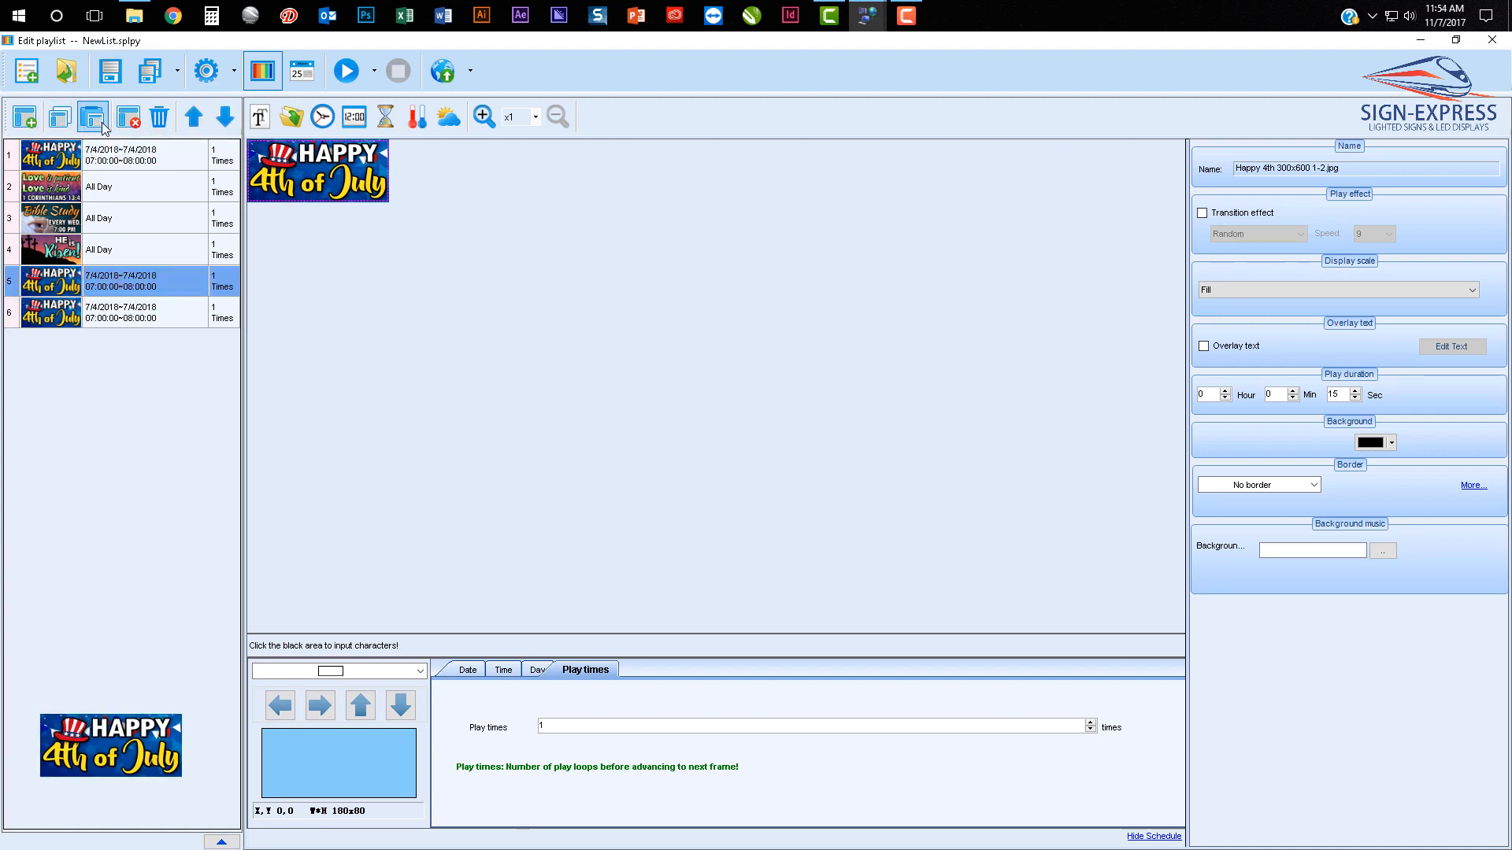
pyautogui.click(191, 120)
pyautogui.click(191, 119)
pyautogui.click(192, 119)
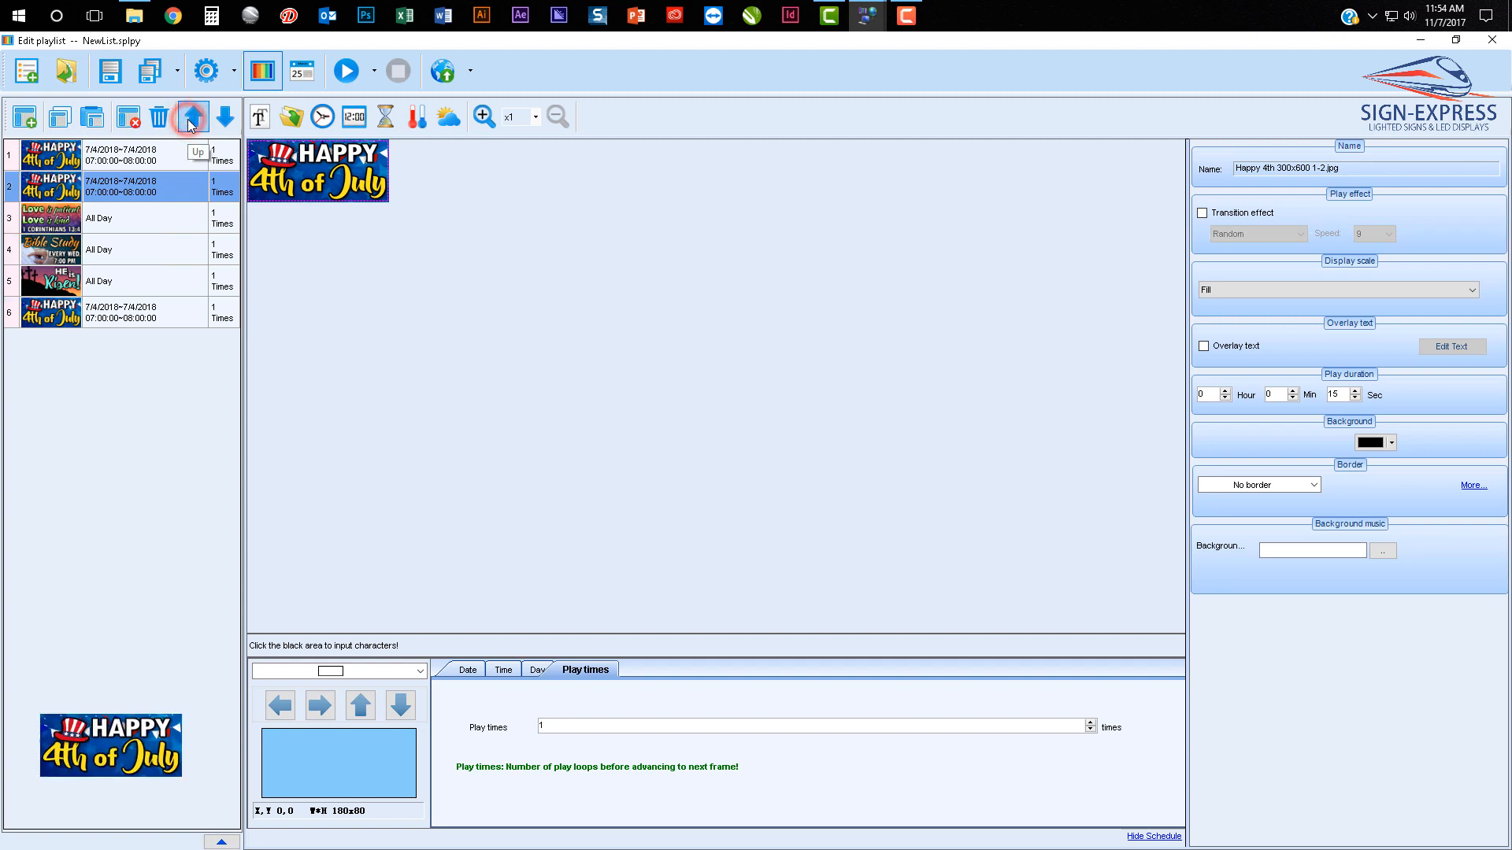
pyautogui.click(147, 318)
pyautogui.click(193, 117)
pyautogui.click(193, 117)
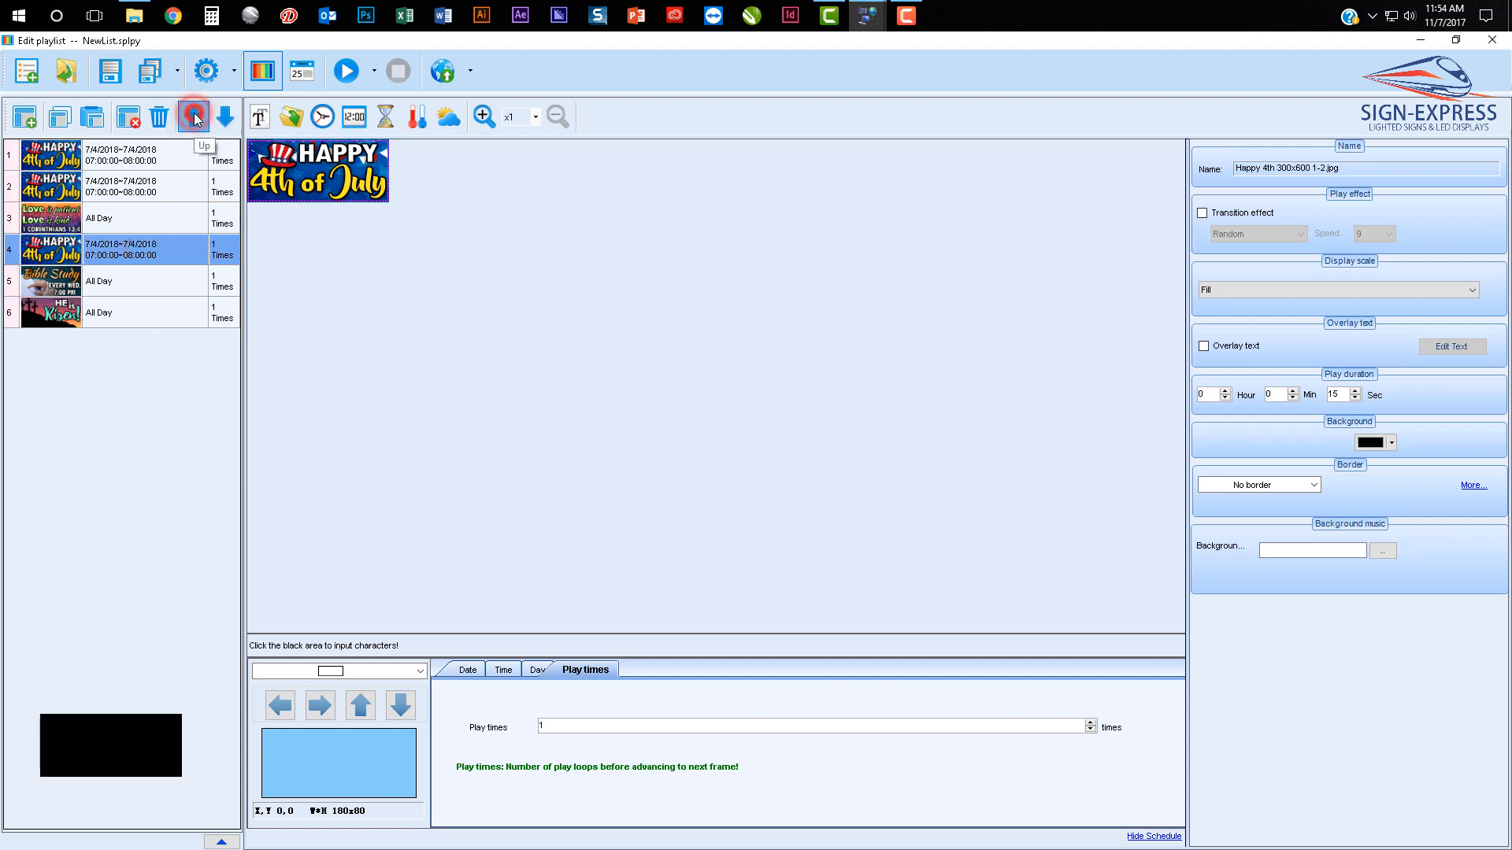
pyautogui.click(193, 116)
pyautogui.click(69, 428)
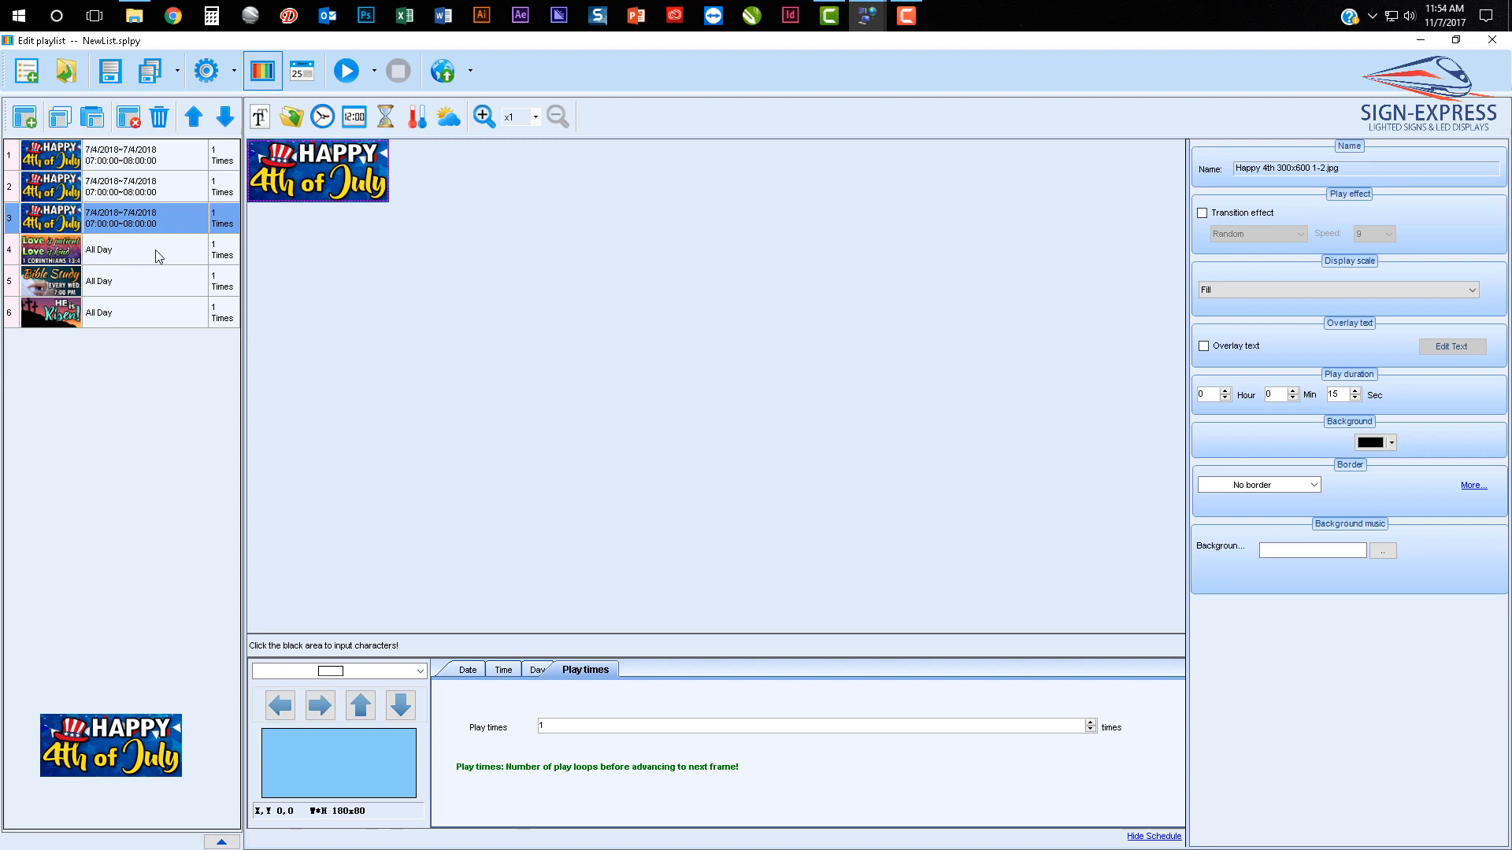
# Delete the Happy 4th of July copy in position 2 of the playlist
pyautogui.click(122, 176)
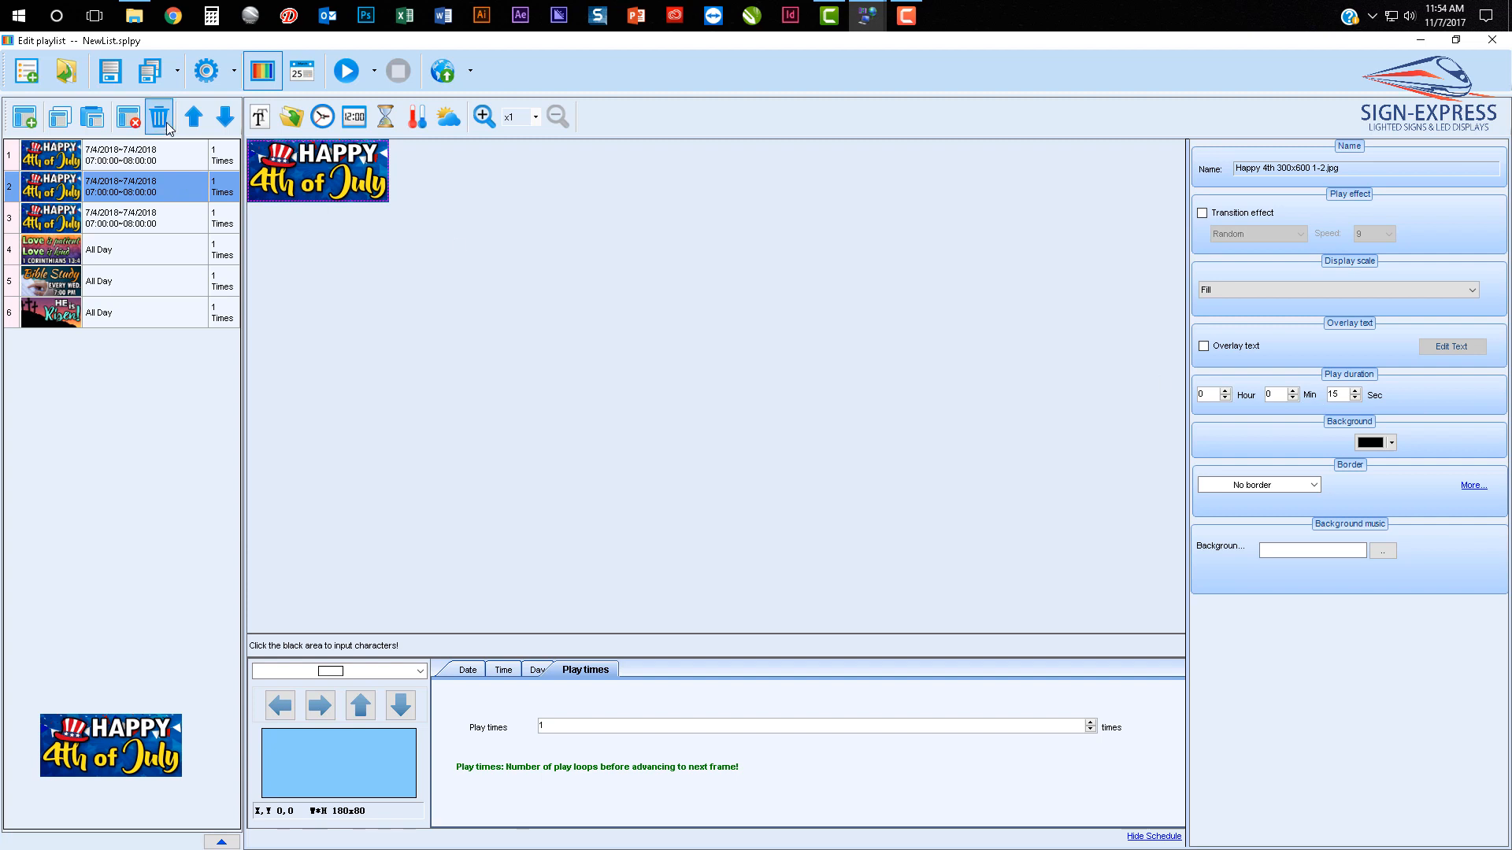
pyautogui.click(128, 124)
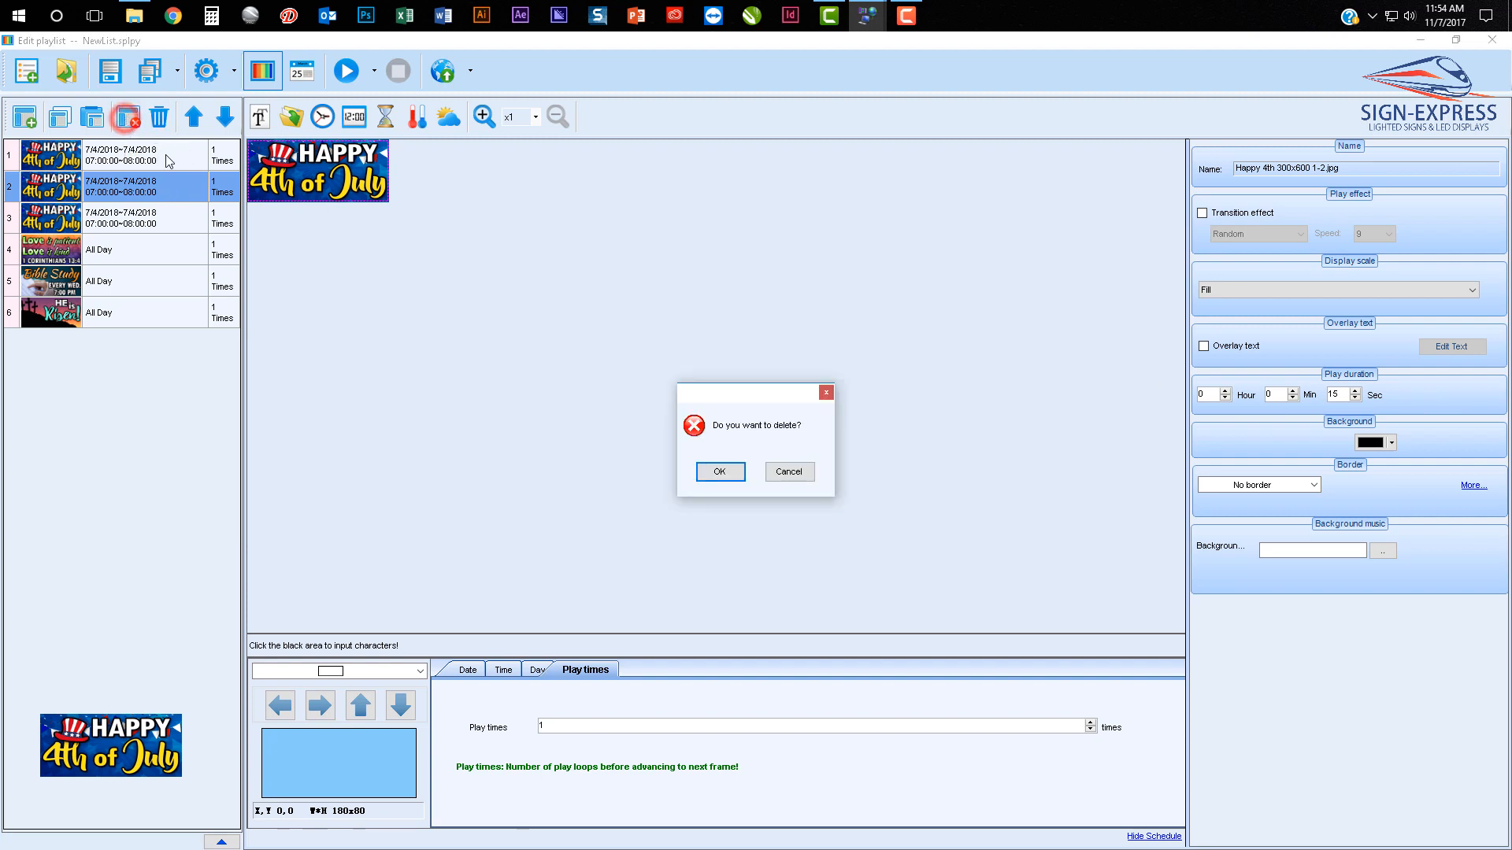
pyautogui.click(722, 474)
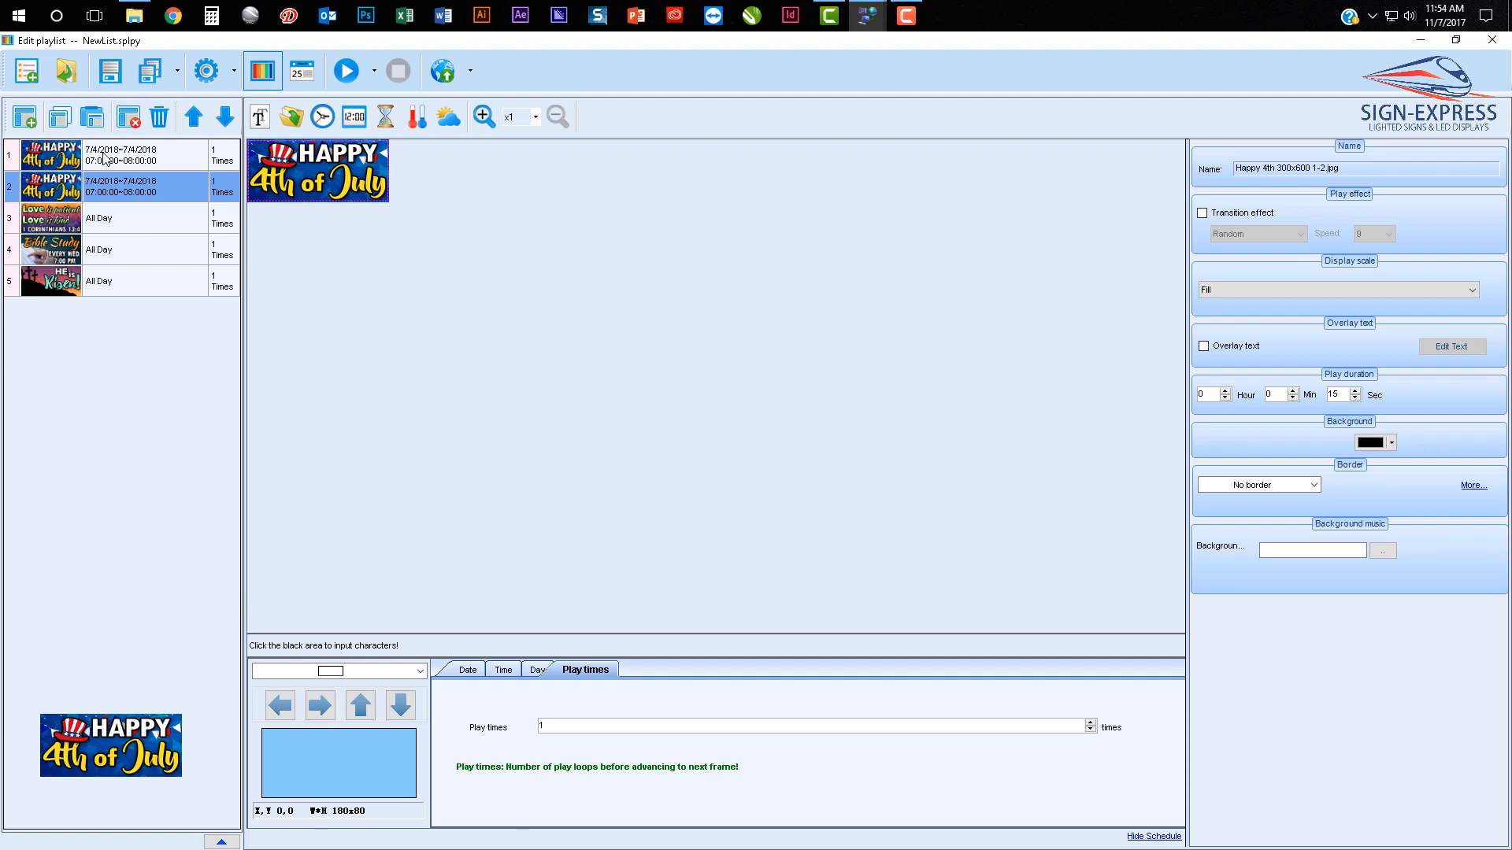
# Paste another Happy 4th of July page at the end of the playlist and delete it again
pyautogui.click(96, 119)
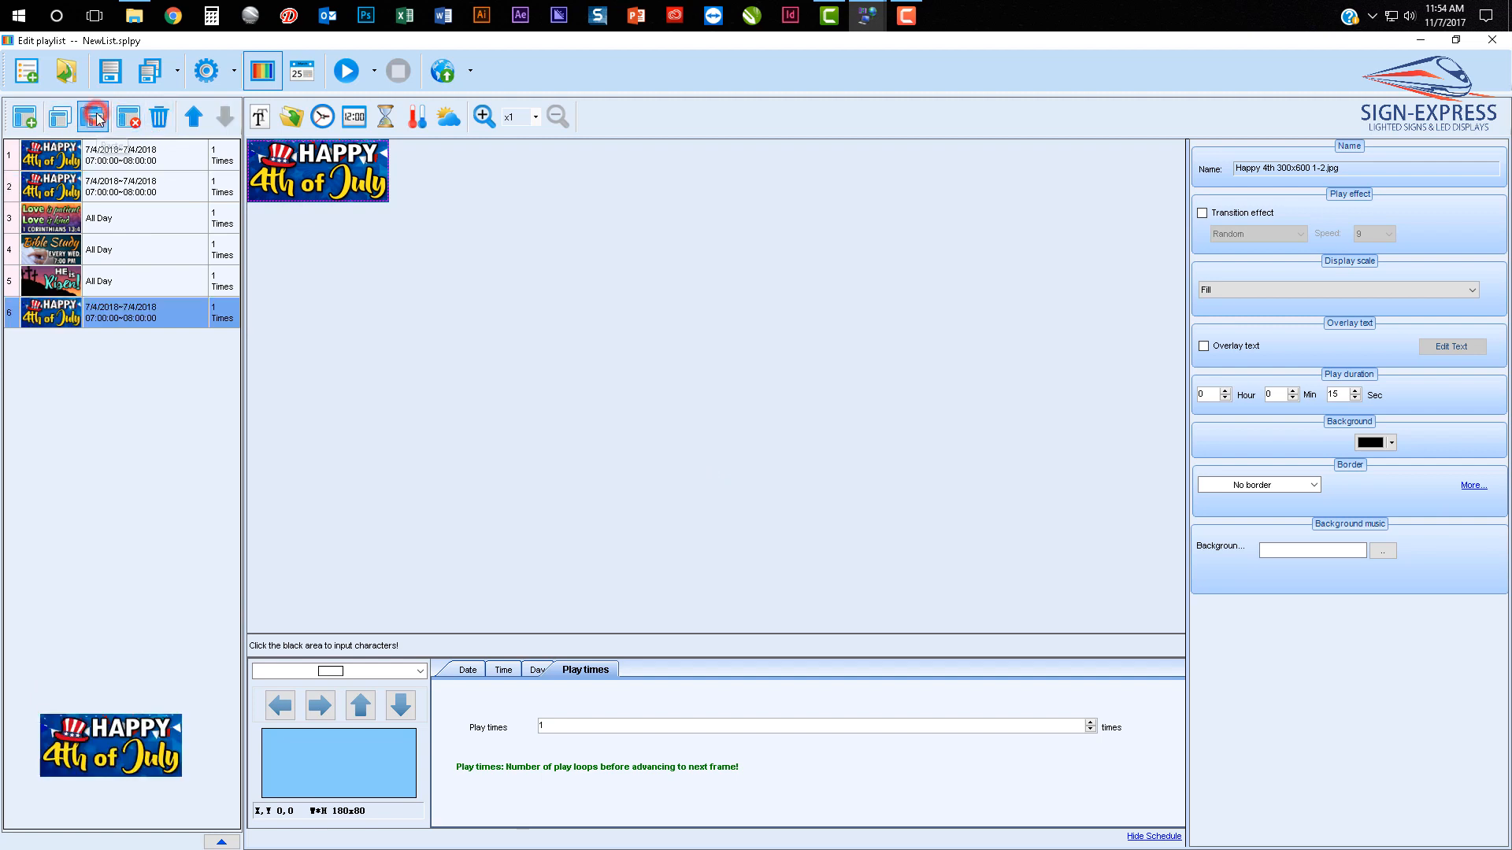
pyautogui.click(128, 124)
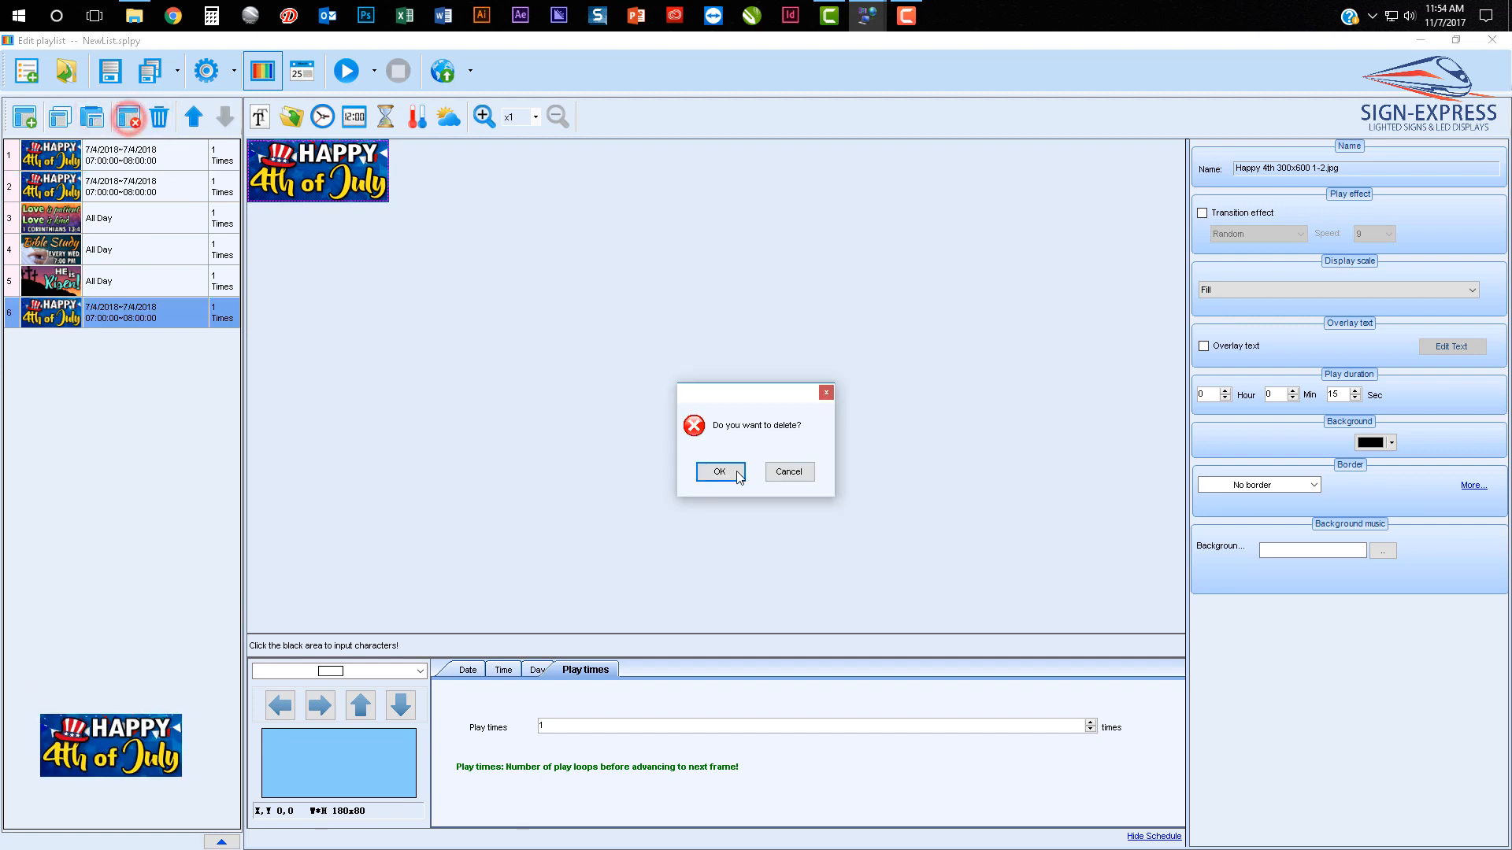
pyautogui.click(721, 473)
# Delete the remaining duplicate Happy 4th of July page, keeping only the original
pyautogui.click(116, 199)
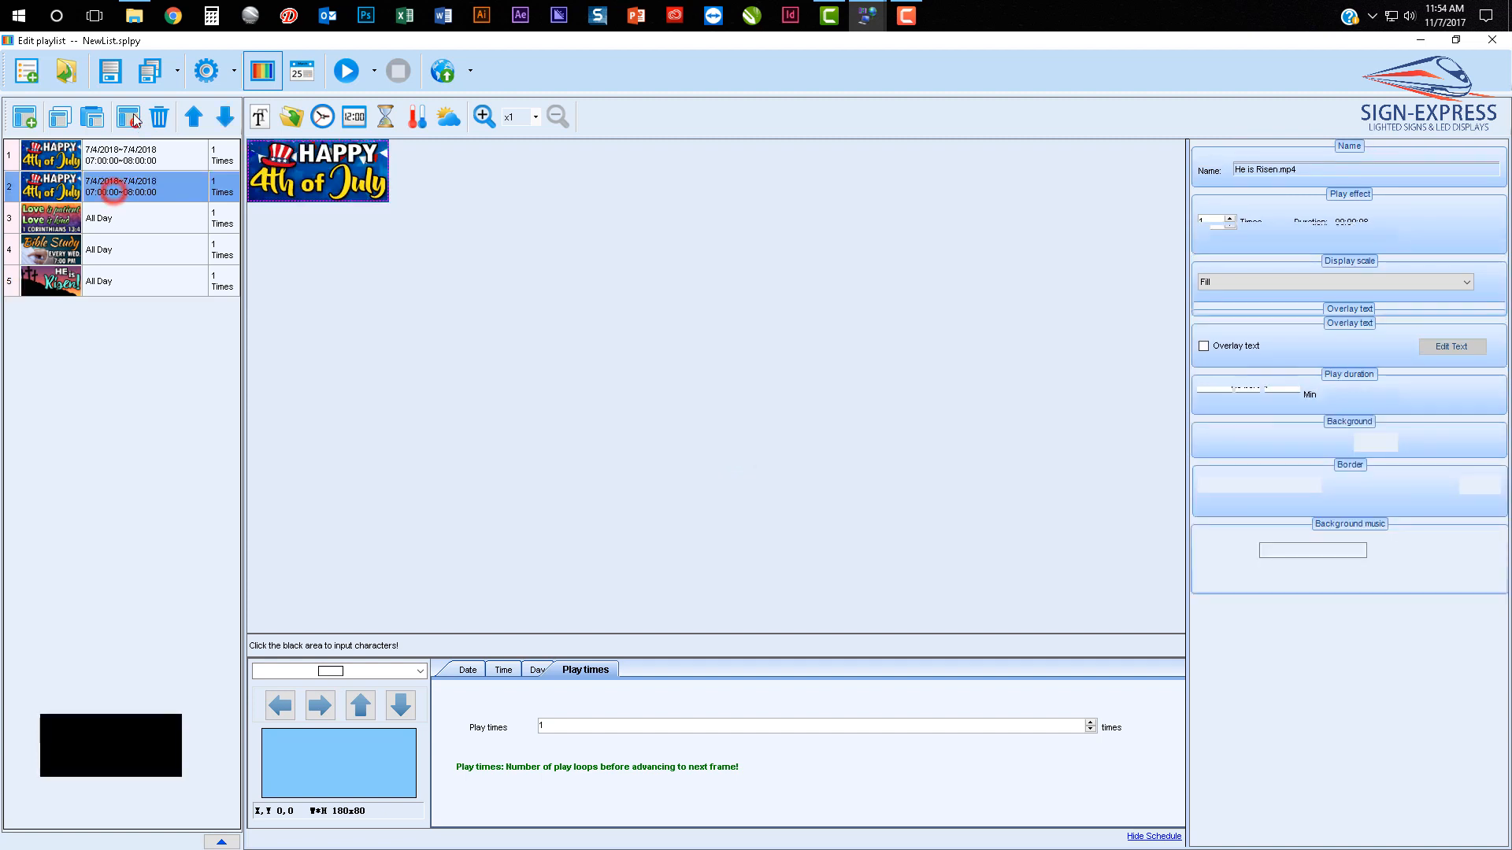
pyautogui.click(129, 118)
pyautogui.click(717, 470)
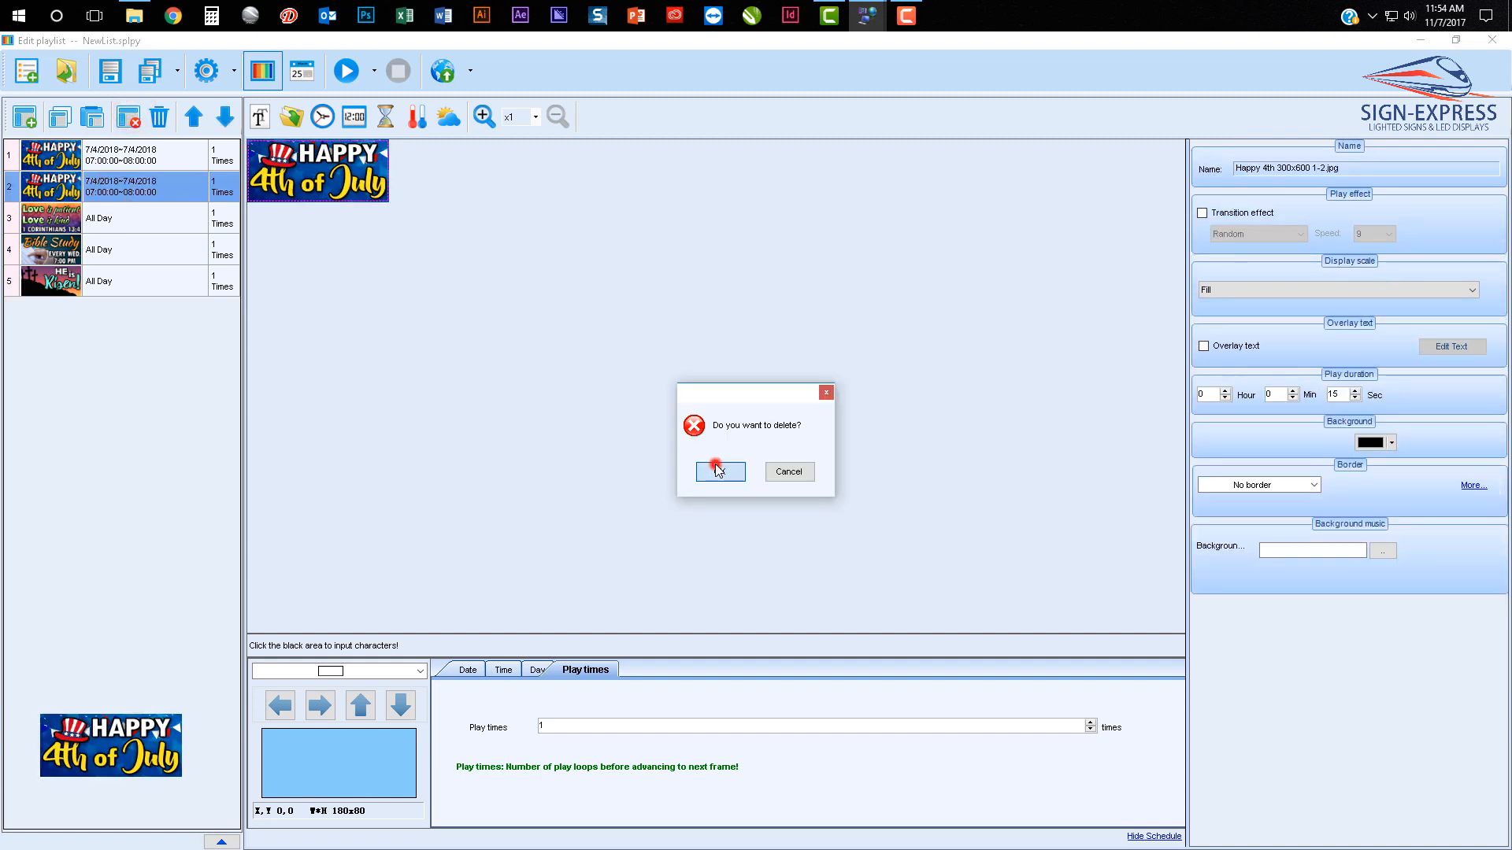
pyautogui.click(52, 313)
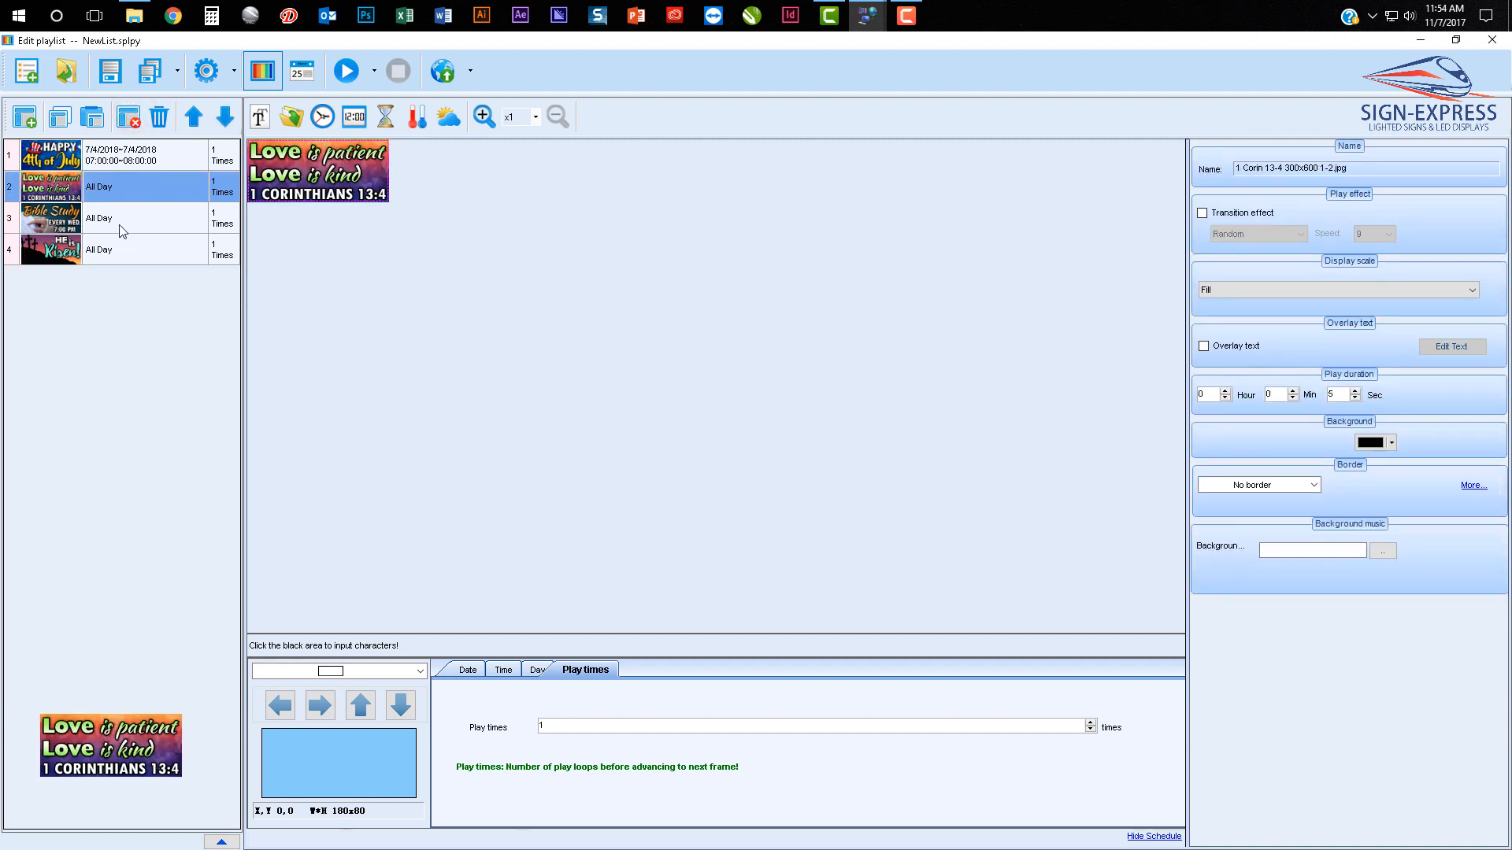
# Move the preview thumbnail just below the page list, play and stop the playlist preview, and return the thumbnail to its place
pyautogui.click(122, 162)
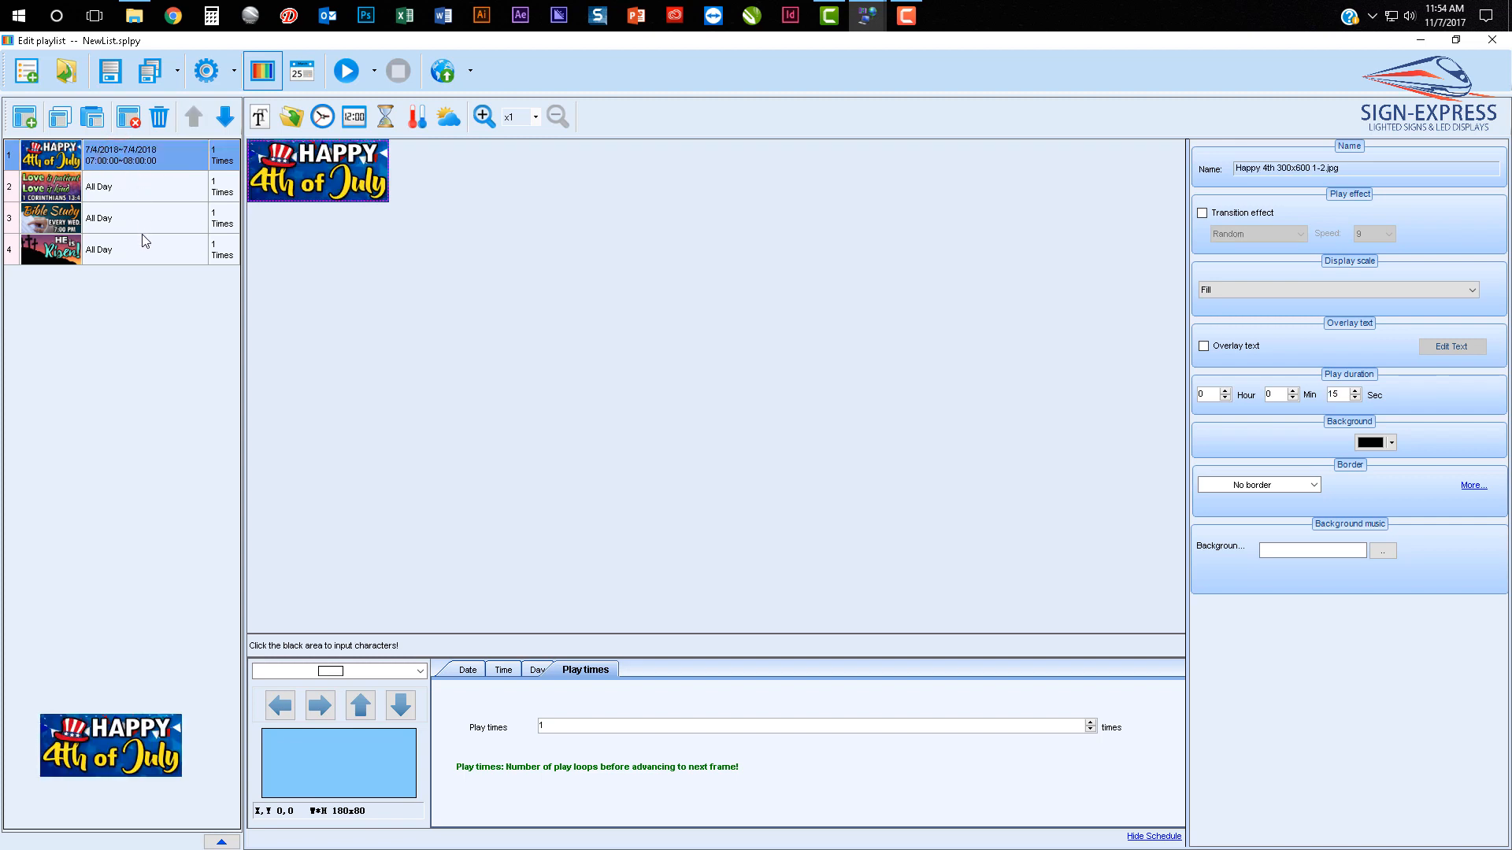
pyautogui.click(144, 261)
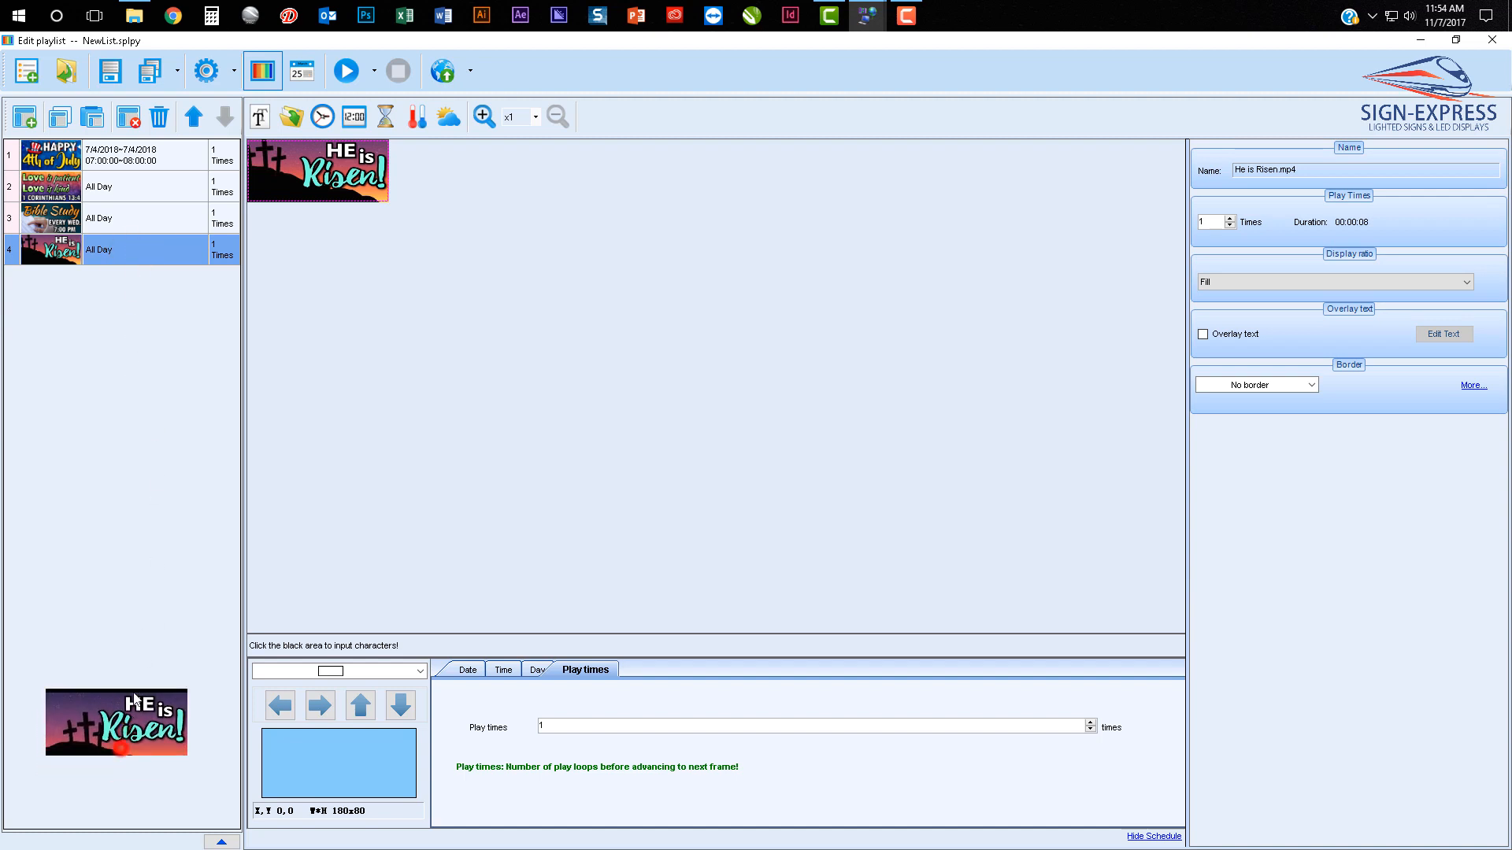
pyautogui.moveTo(122, 765); pyautogui.dragTo(138, 383)
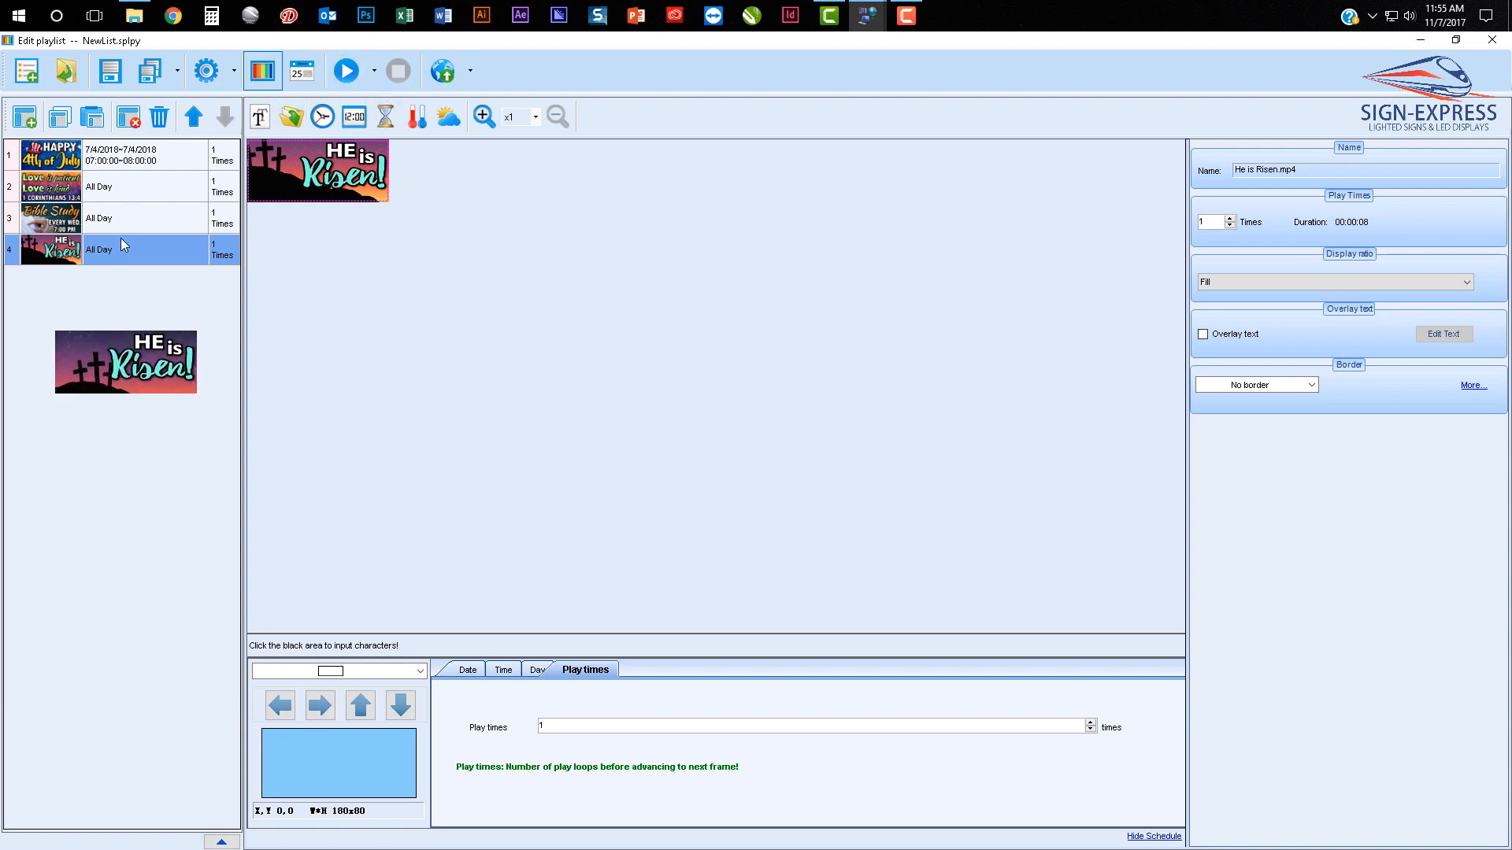
pyautogui.click(345, 72)
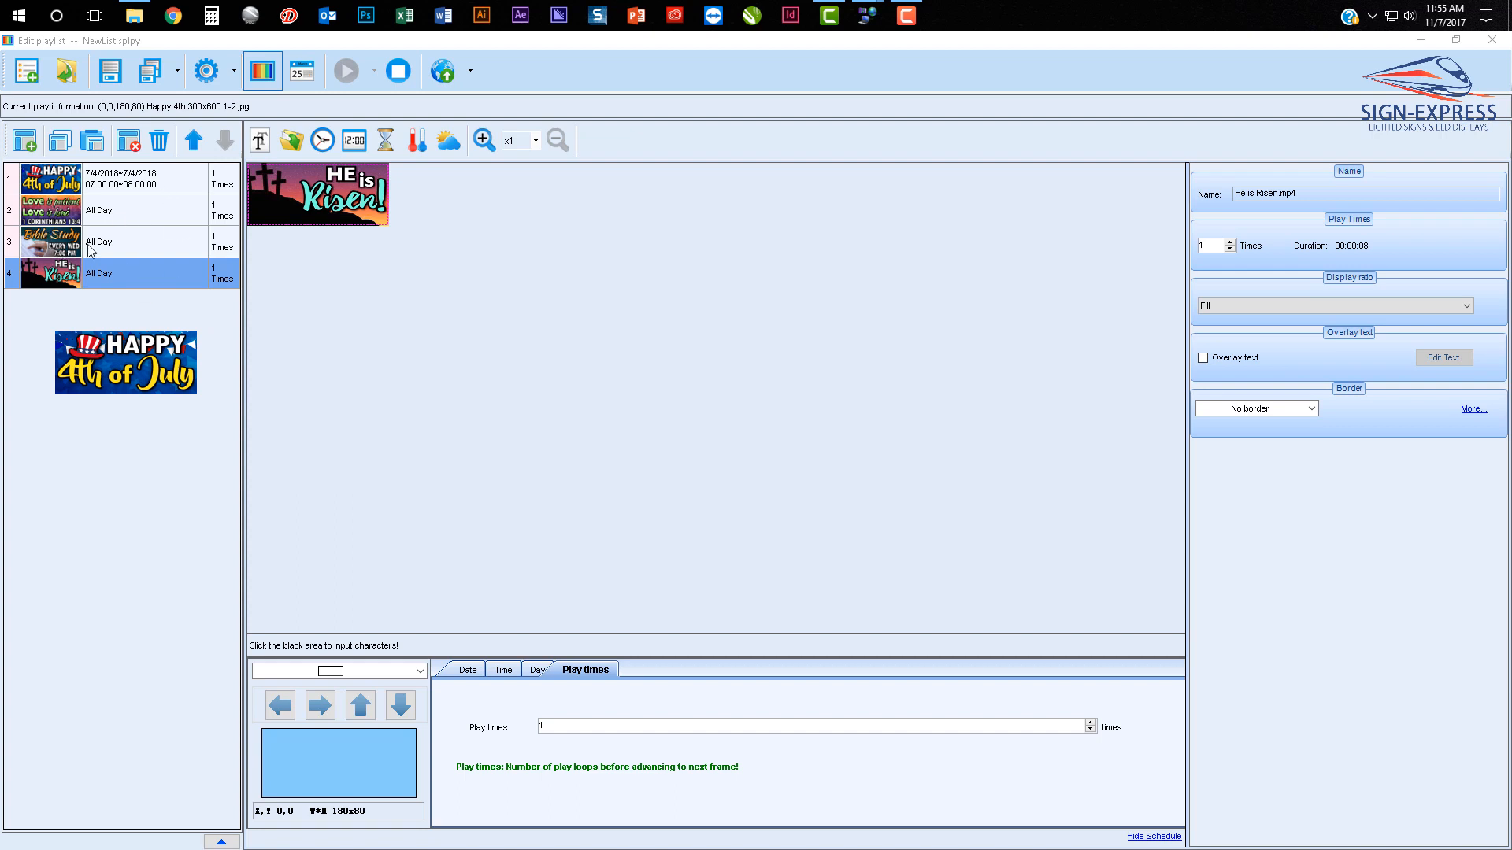
pyautogui.click(405, 72)
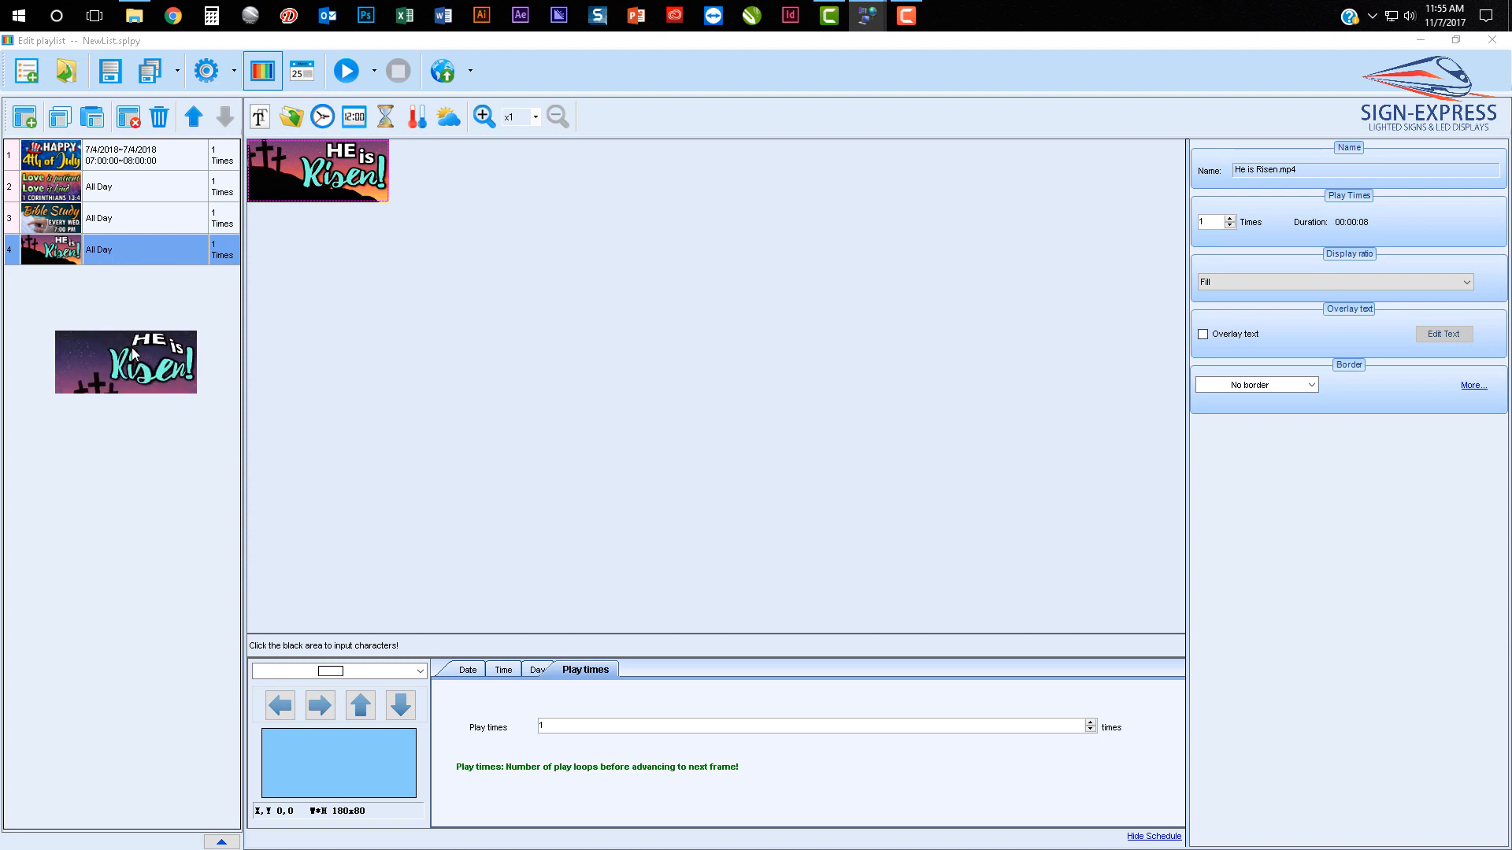
pyautogui.moveTo(131, 359); pyautogui.dragTo(93, 784)
# Enable the Bible Study page's transition effect, review the effect types and speeds, and disable it again
pyautogui.click(161, 157)
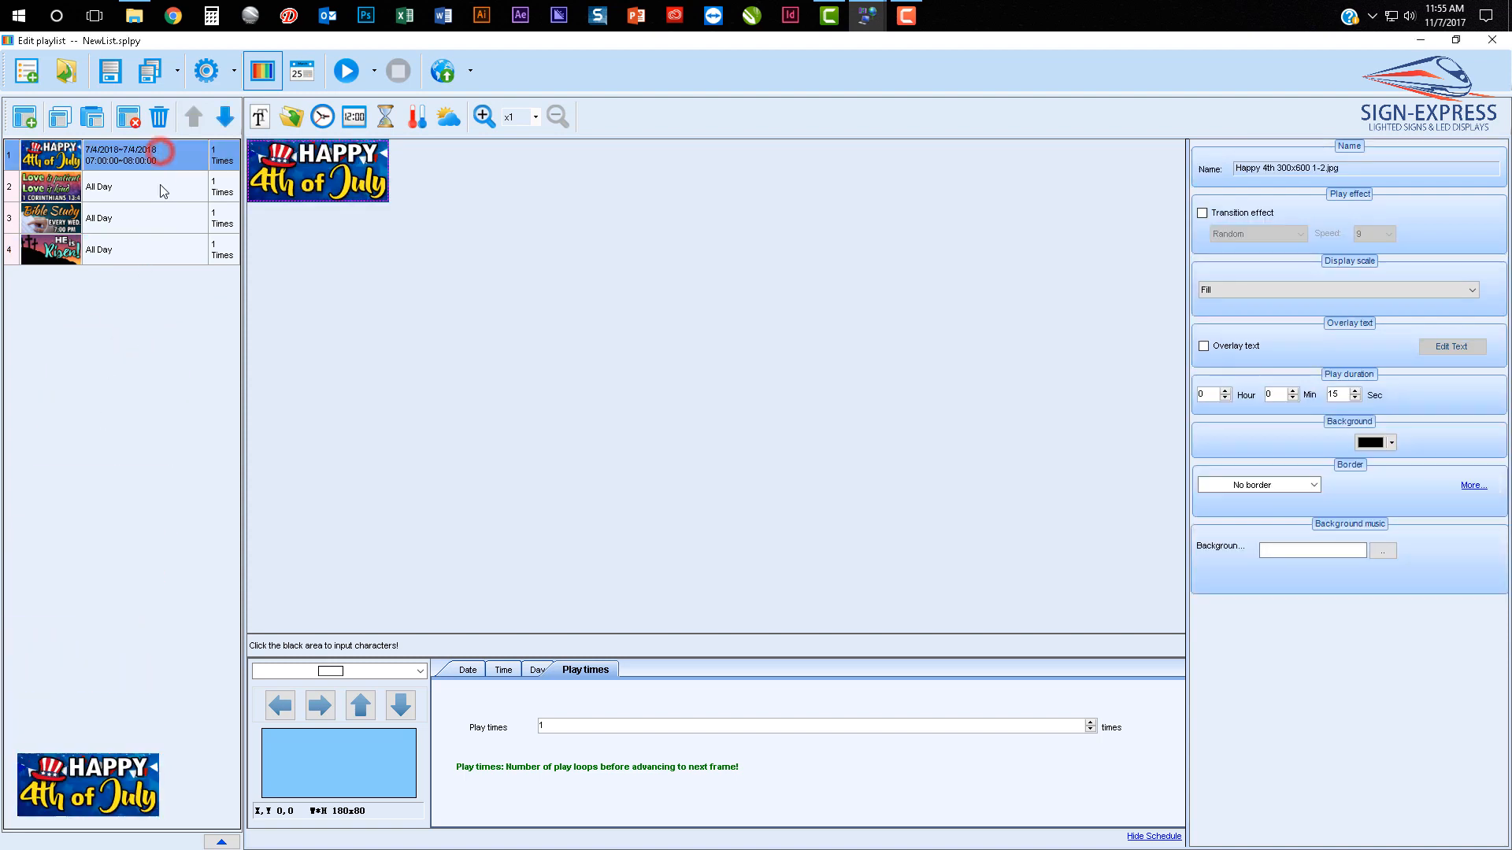
pyautogui.click(160, 184)
pyautogui.click(151, 220)
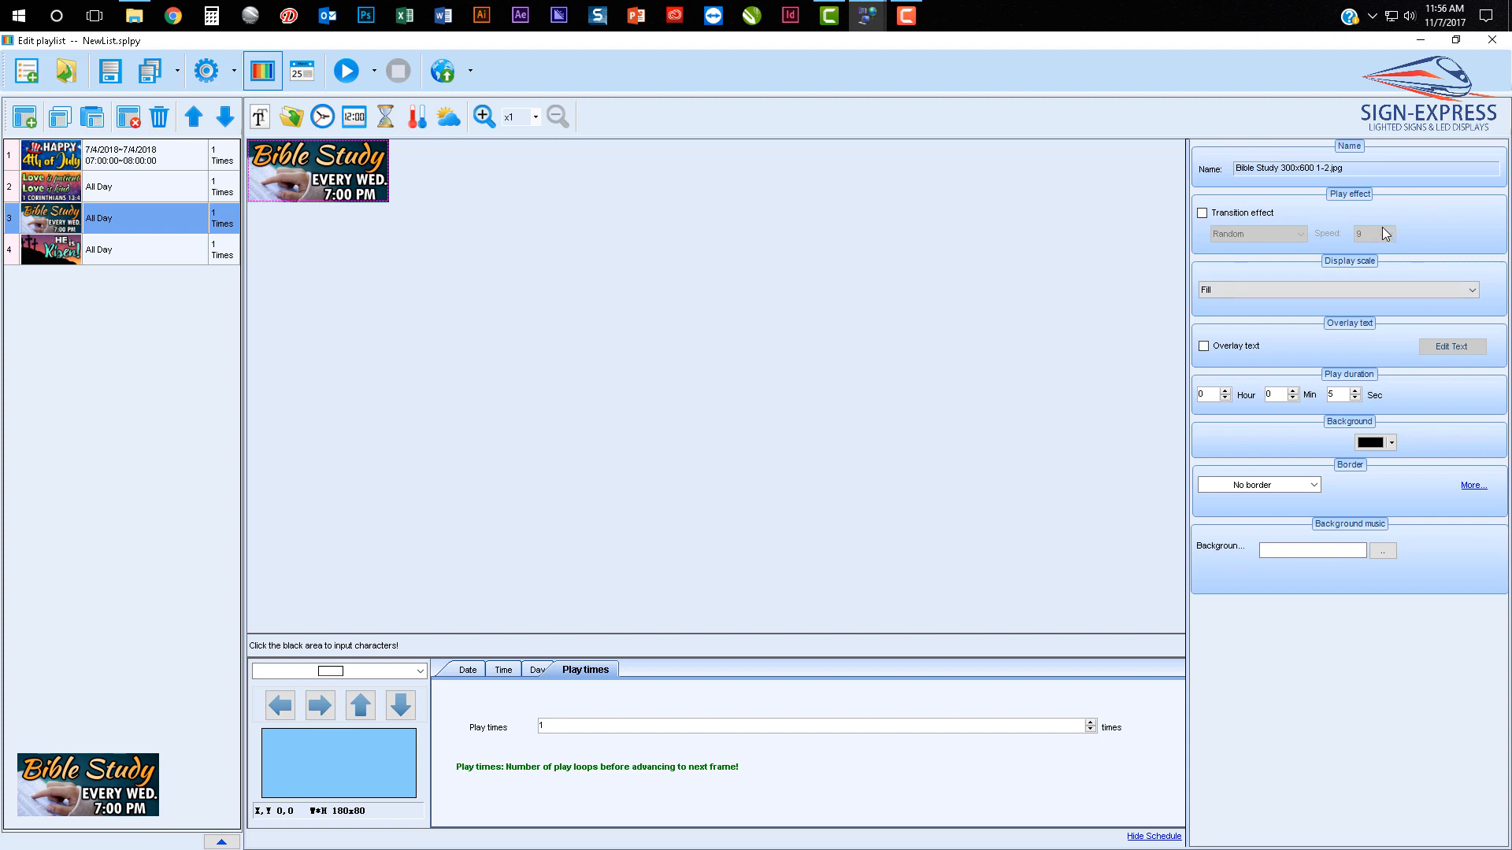
pyautogui.click(1244, 214)
pyautogui.click(1241, 235)
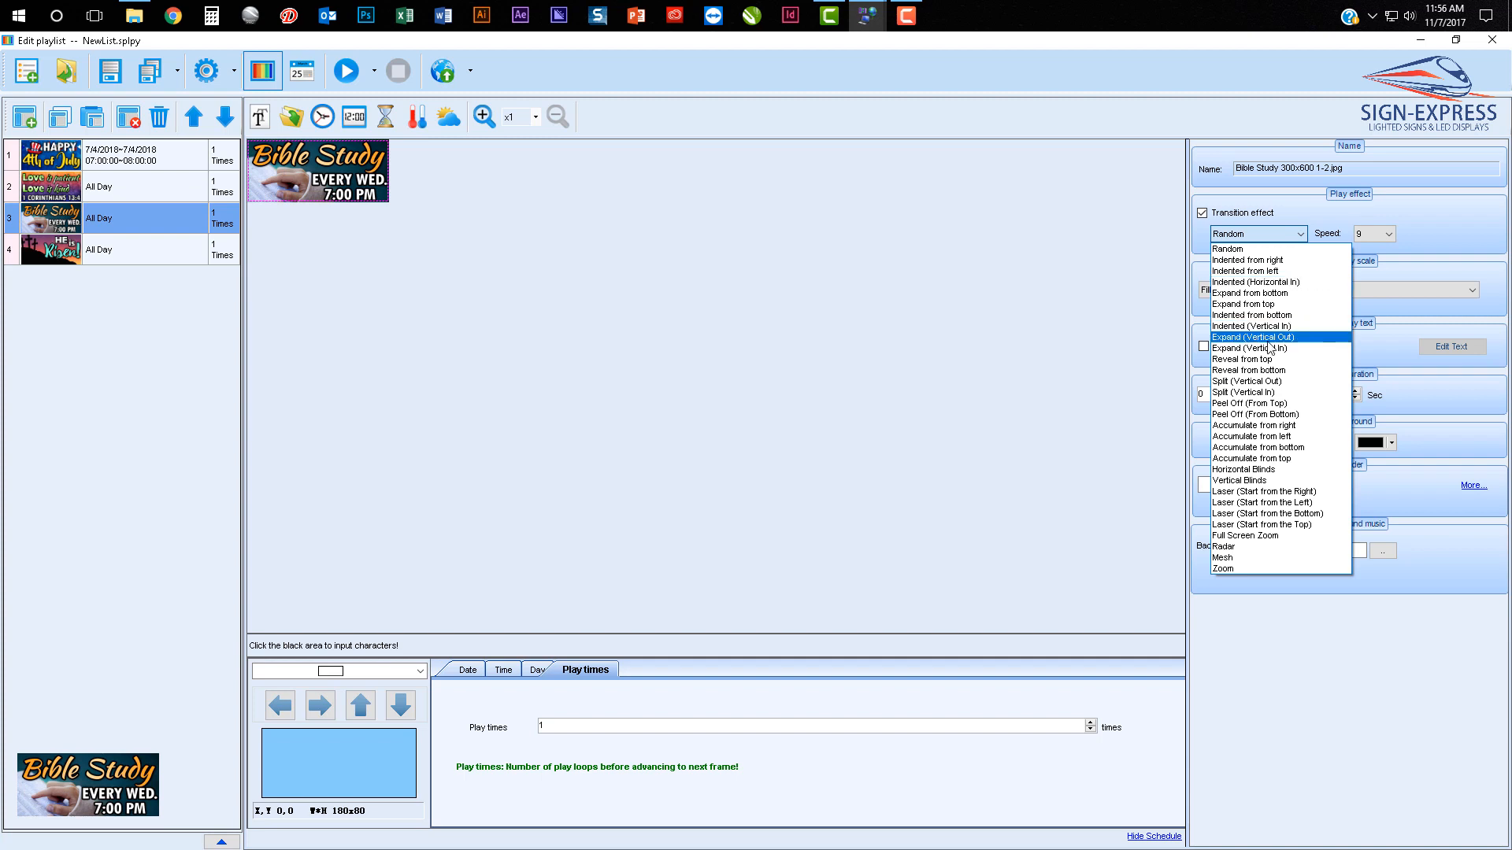
pyautogui.click(1298, 223)
pyautogui.click(1372, 235)
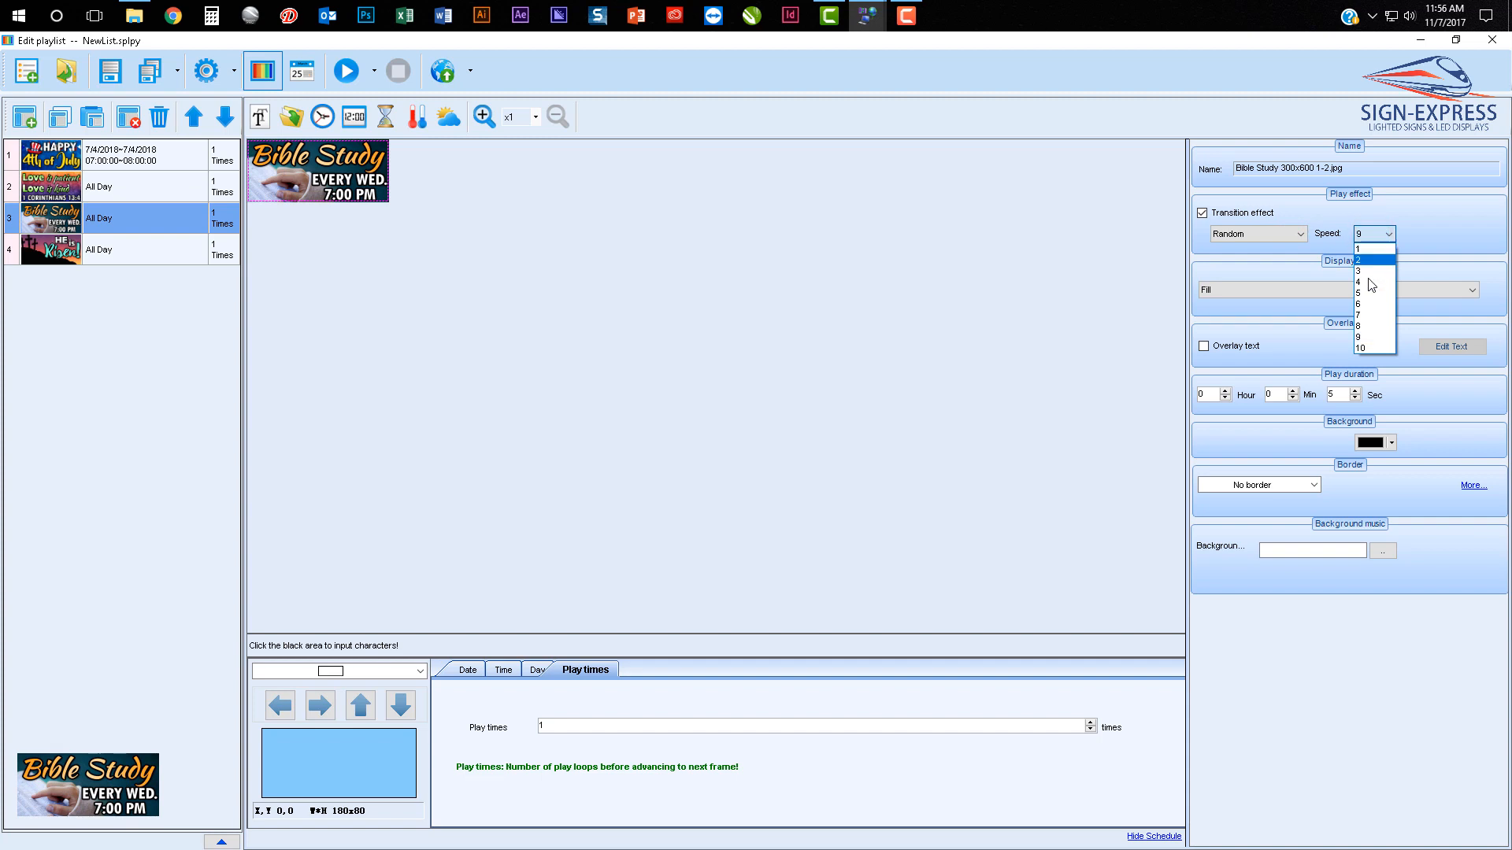
pyautogui.click(1290, 198)
pyautogui.click(1258, 213)
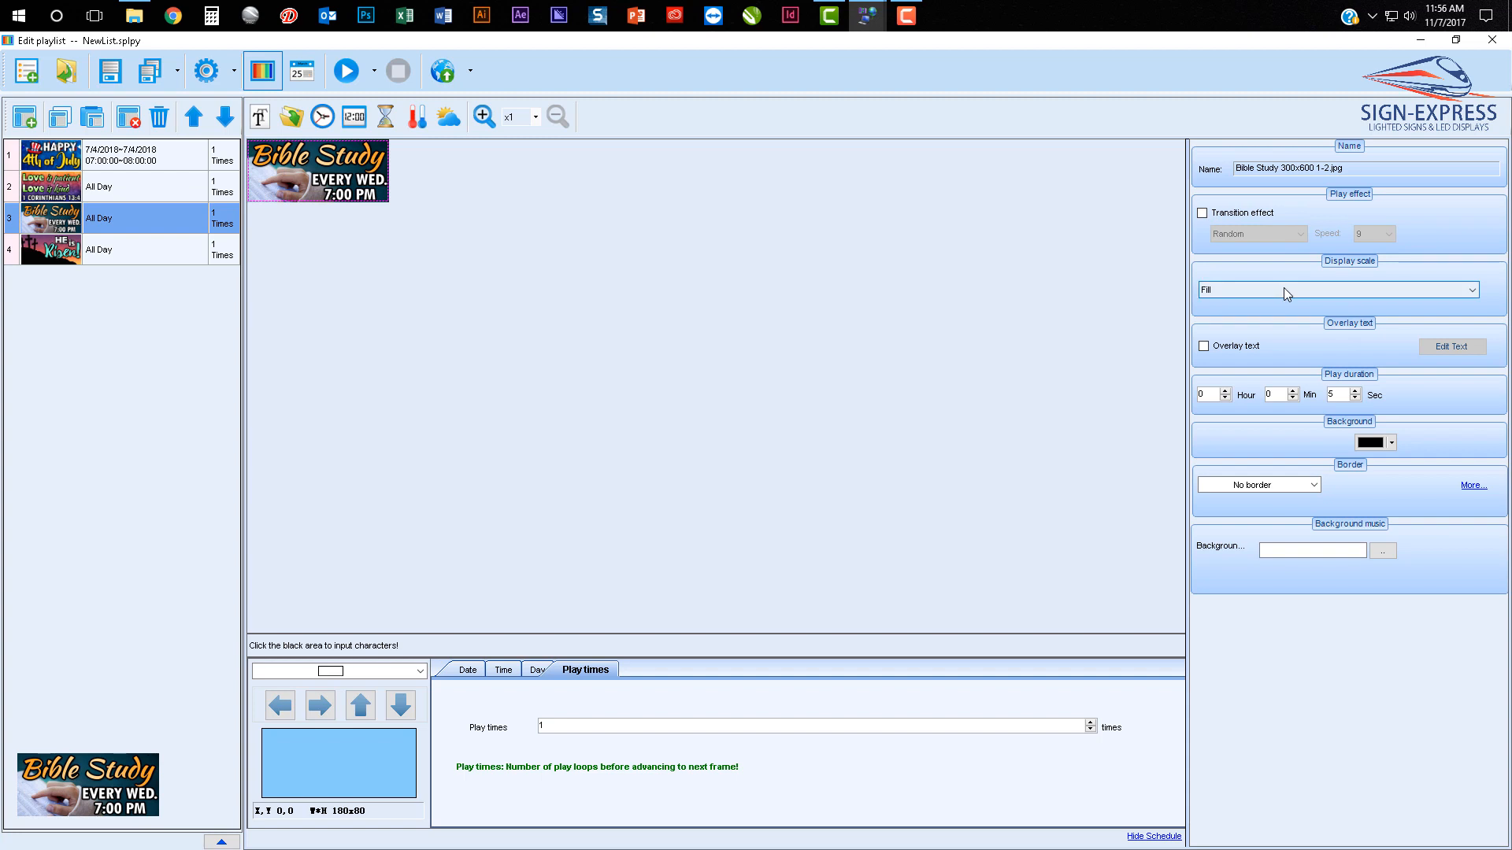
# Try the Original scale, 4:3, 5:4 and 16:9 display scales on the Bible Study page and restore Fill
pyautogui.click(1358, 290)
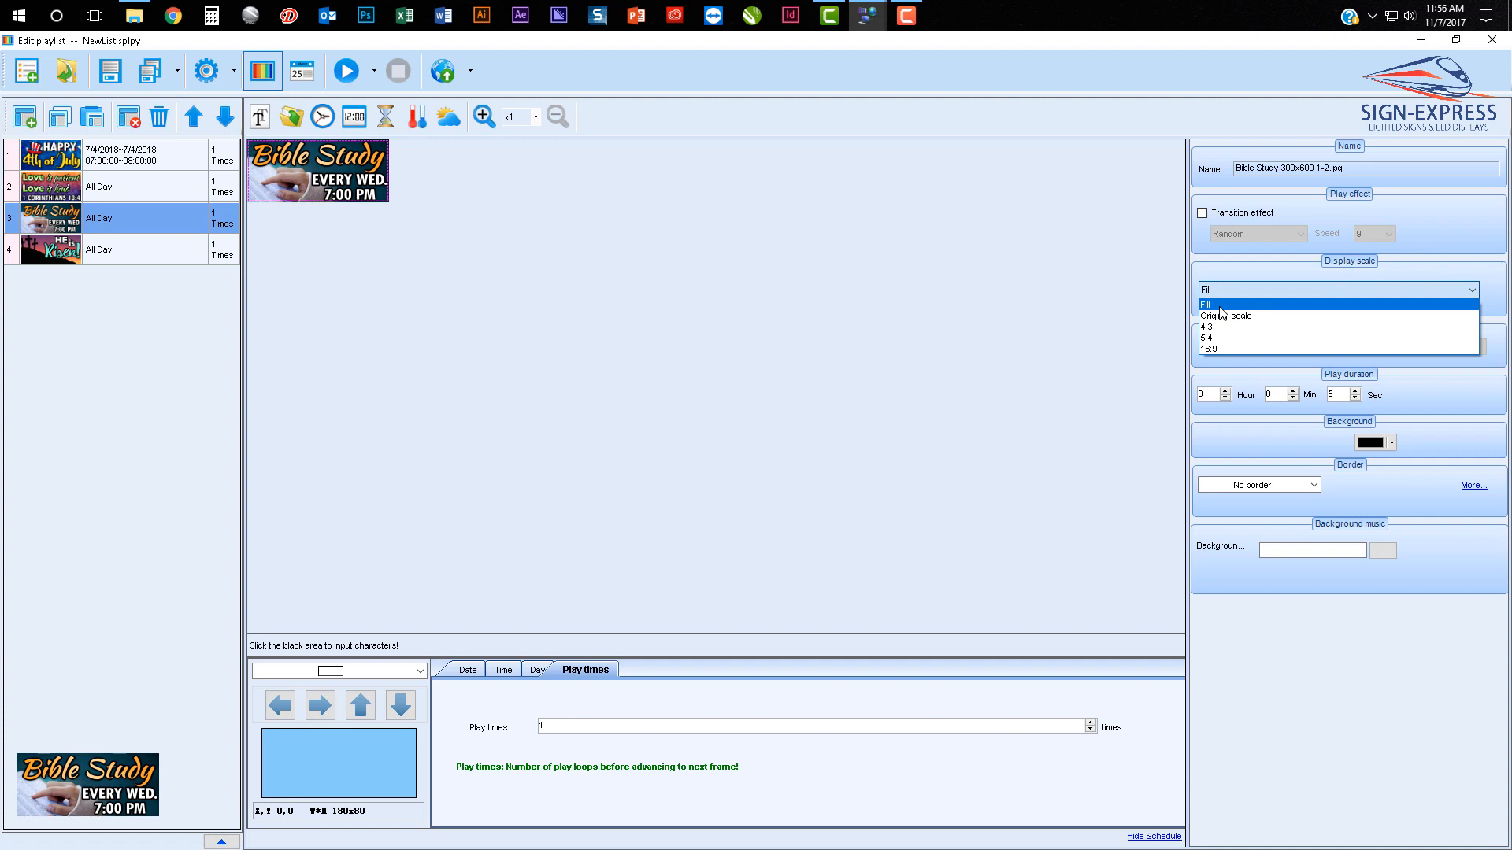
pyautogui.click(1225, 316)
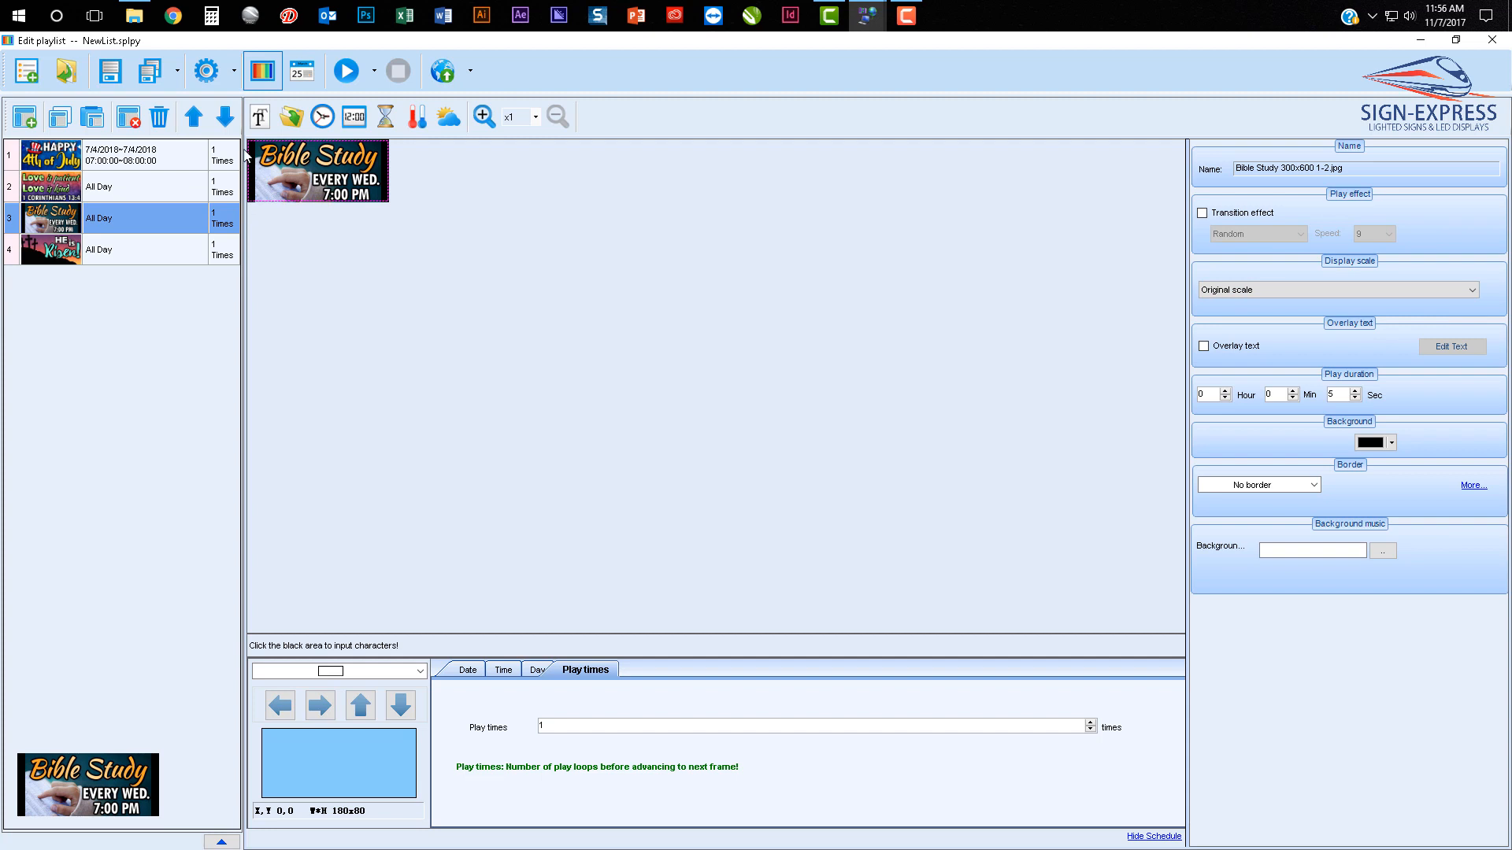
pyautogui.click(1213, 289)
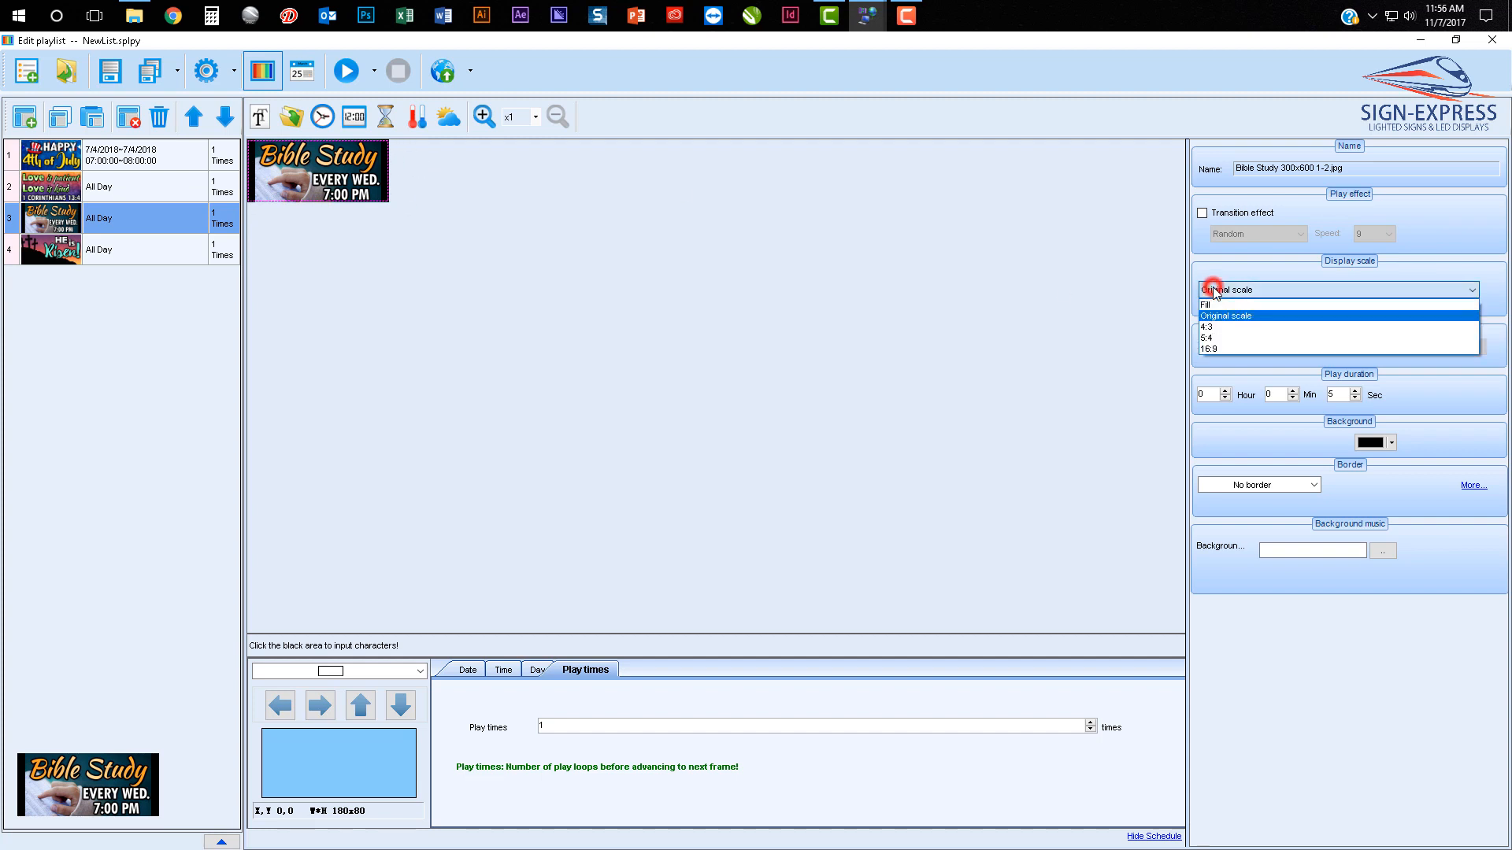
pyautogui.click(1220, 327)
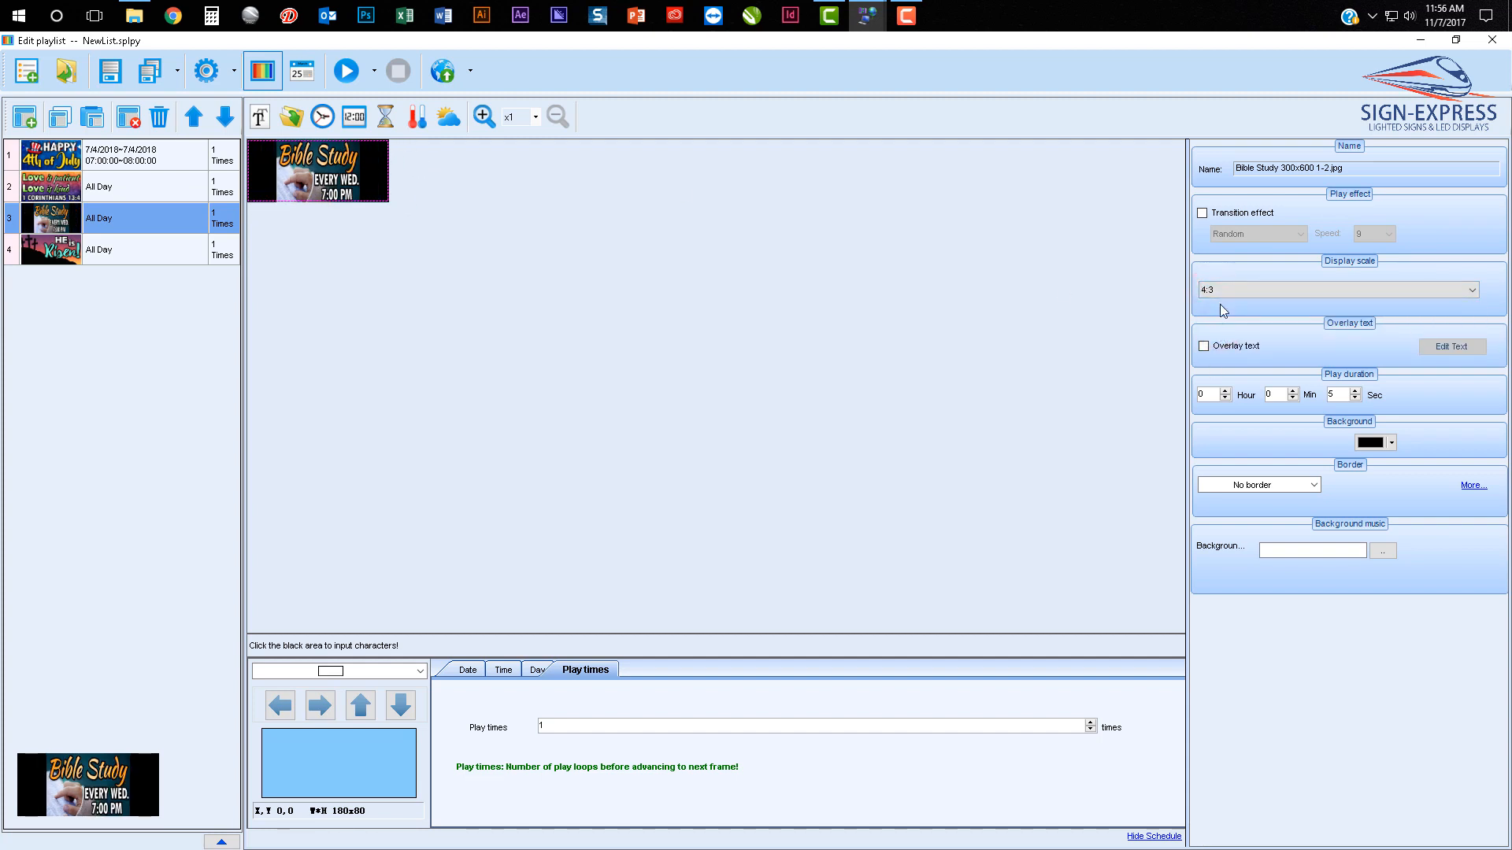
pyautogui.click(1226, 289)
pyautogui.click(1212, 338)
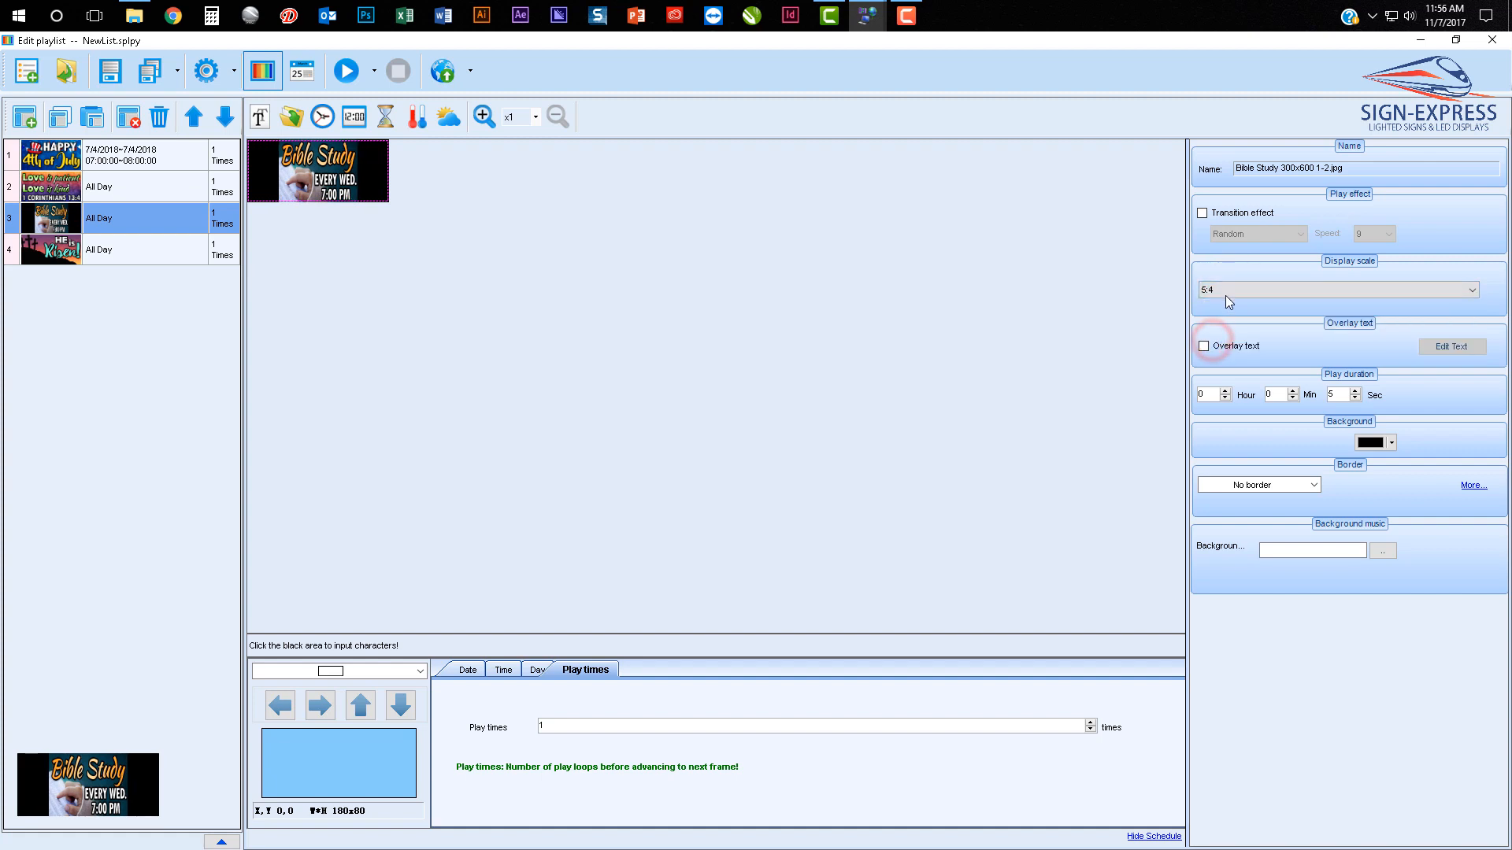
pyautogui.click(1226, 292)
pyautogui.click(1217, 348)
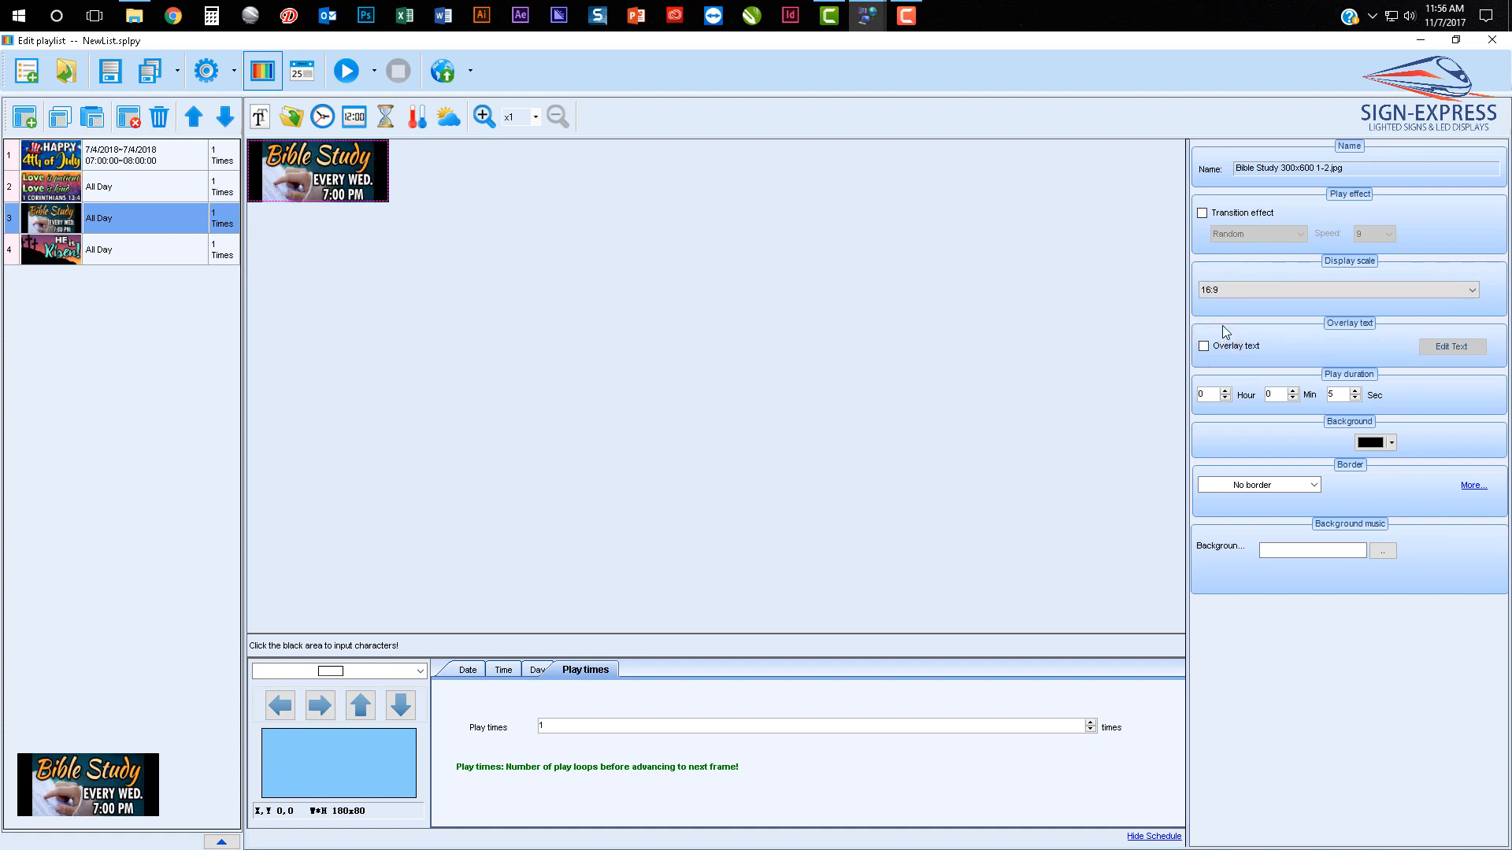
pyautogui.click(1232, 292)
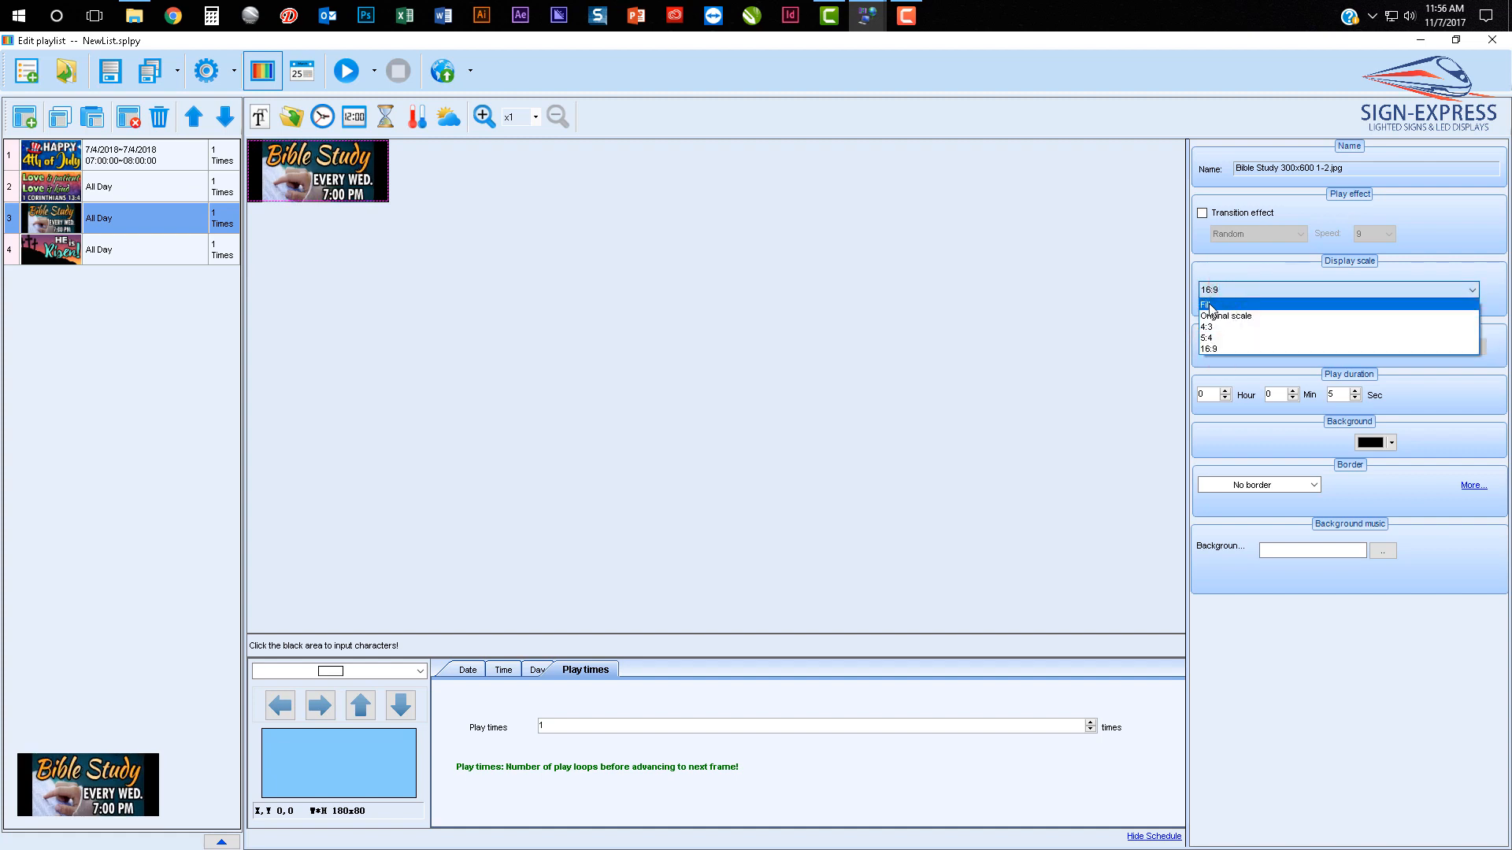
pyautogui.click(1209, 305)
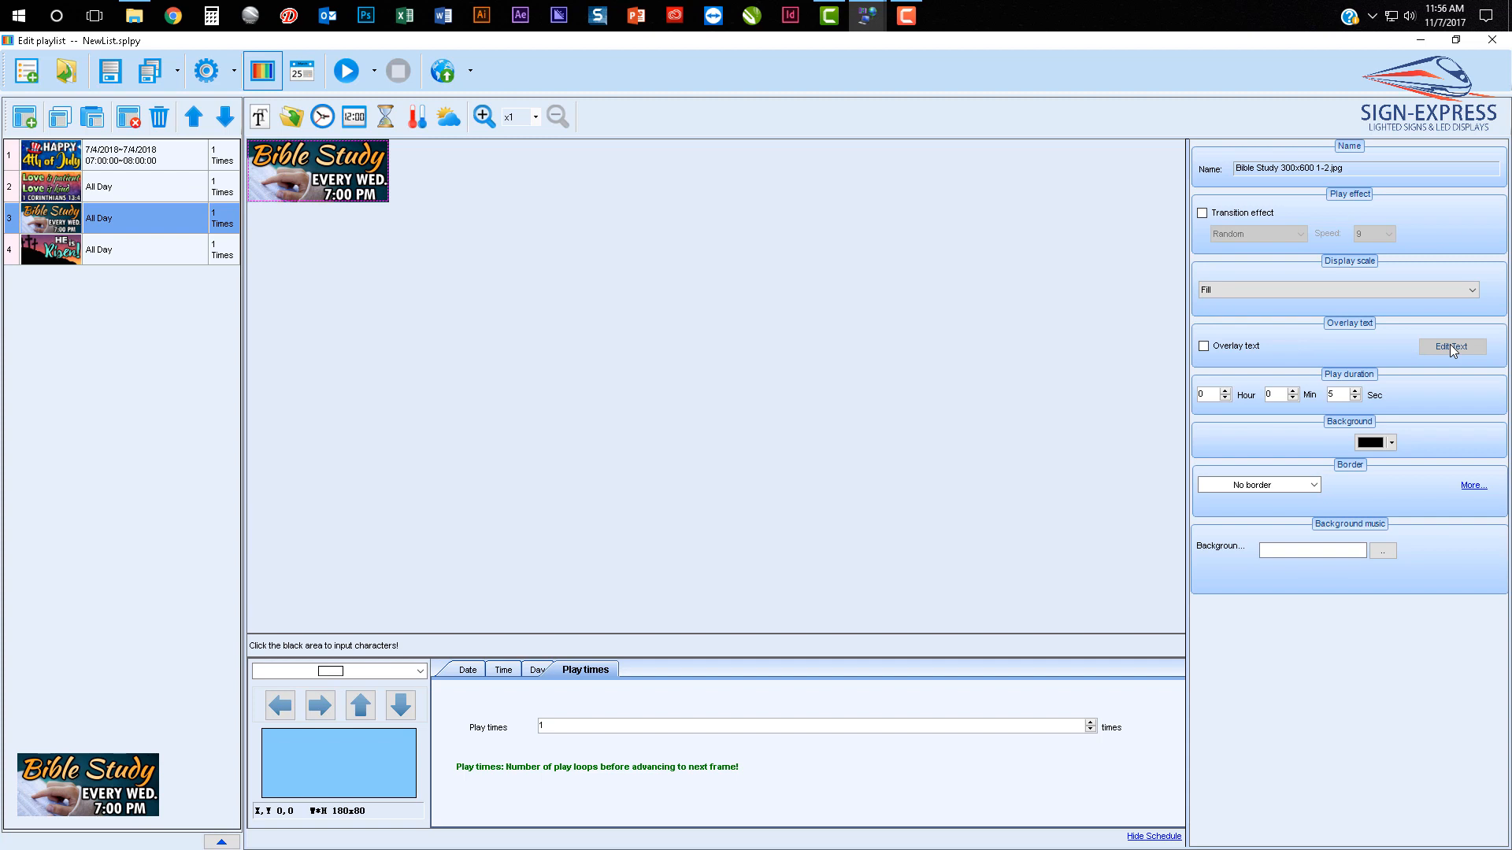
# Set the Bible Study page's play duration to 5 minutes and 0 seconds, and select the He is Risen page
pyautogui.doubleClick(1347, 394)
pyautogui.click(1217, 394)
pyautogui.click(1276, 394)
pyautogui.click(1338, 392)
pyautogui.doubleClick(1275, 394)
pyautogui.write('5')
pyautogui.doubleClick(1337, 394)
pyautogui.write('0')
pyautogui.click(1208, 394)
pyautogui.click(107, 252)
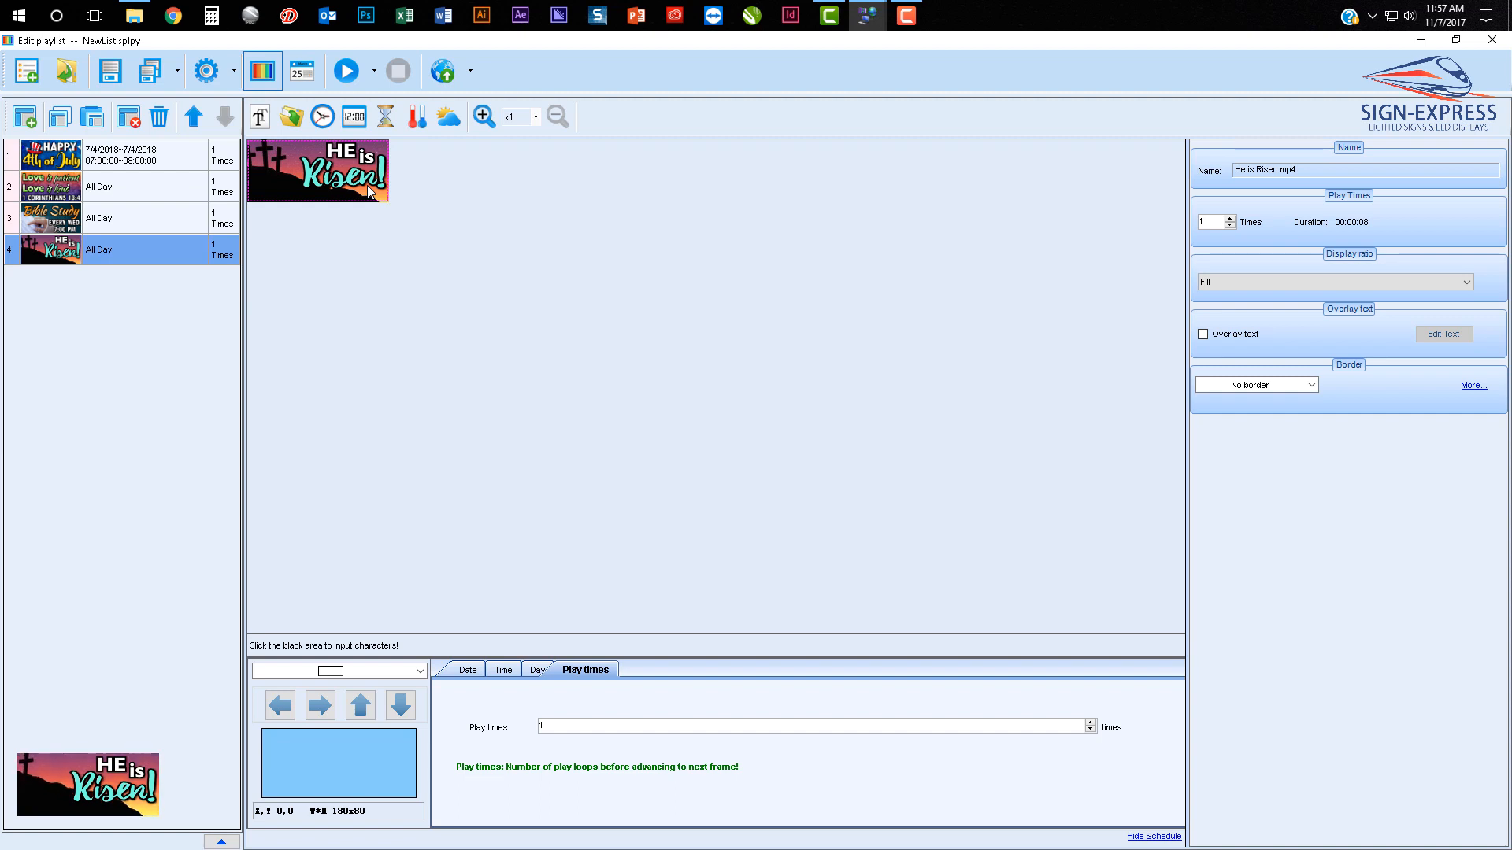
# Review the properties of the Bible Study, 1 Corinthians 13:4 and He is Risen pages in turn
pyautogui.click(115, 219)
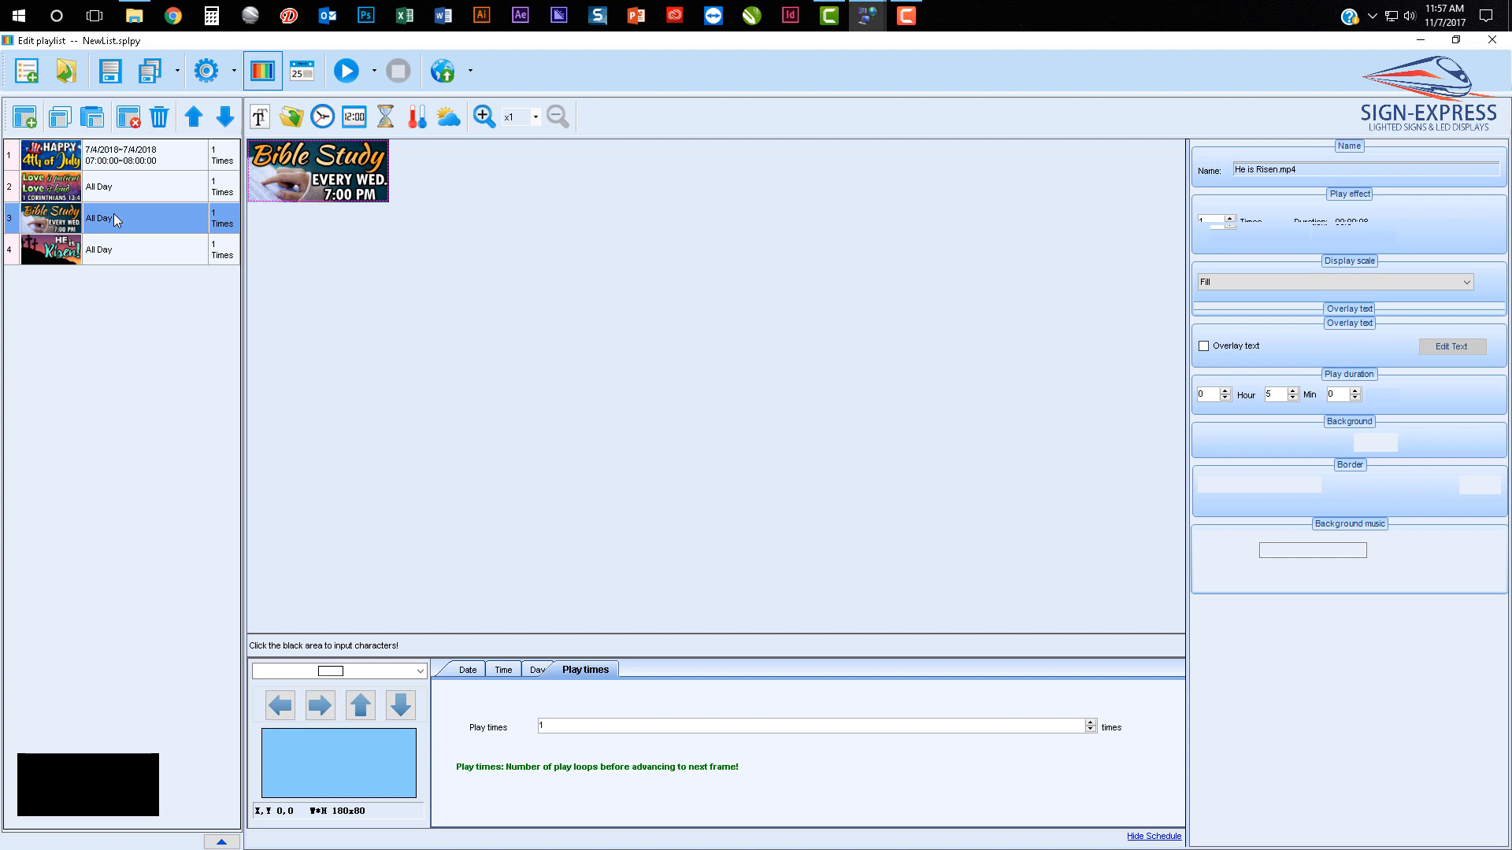
pyautogui.click(161, 185)
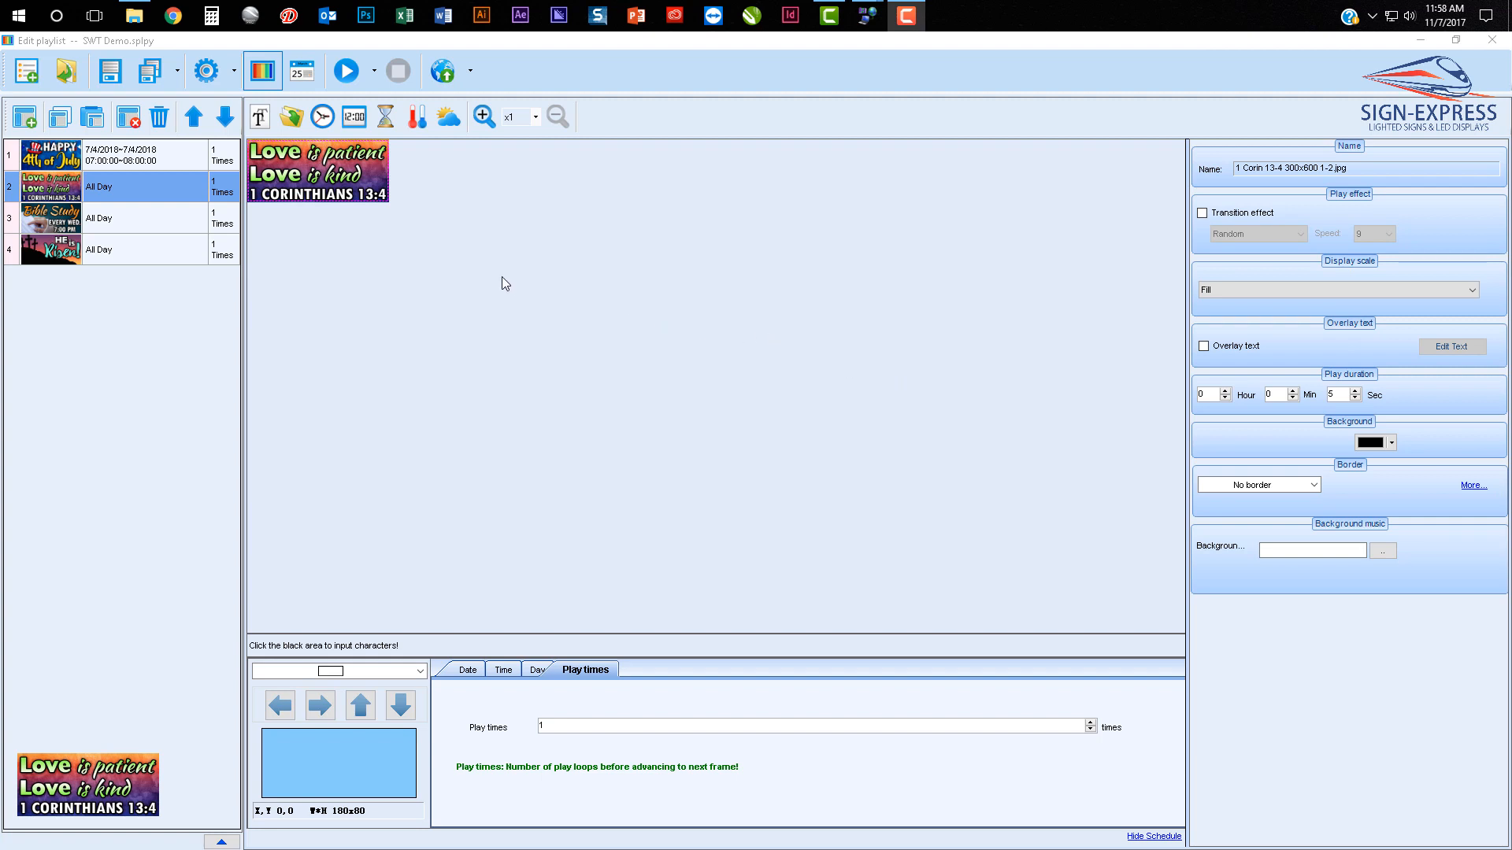
pyautogui.click(155, 246)
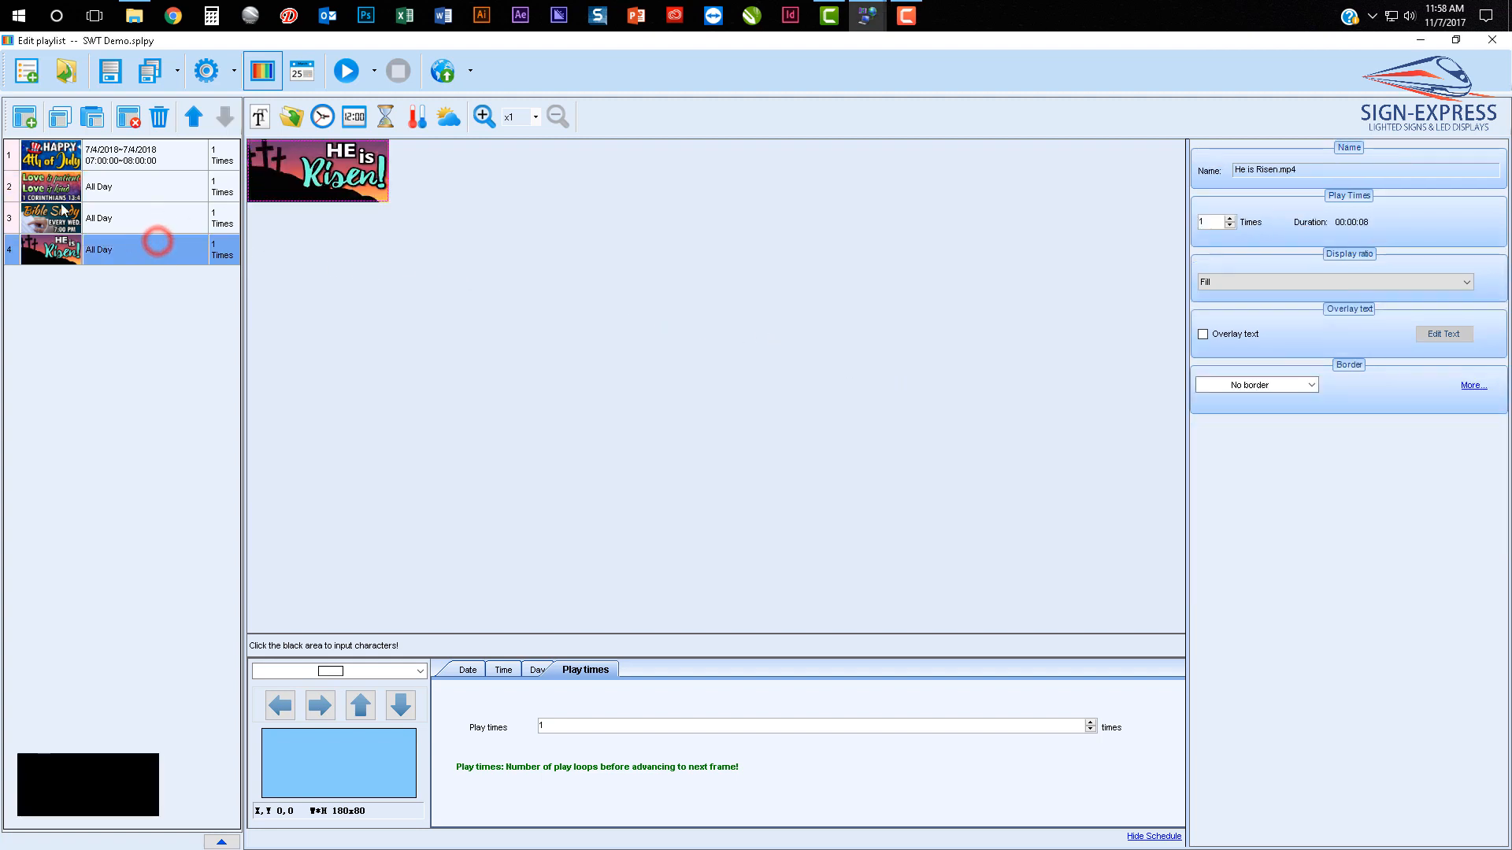
# Add a fifth page and choose Blue shutterstock_131255162 [Converted].jpg from 01 Stock Files > Background Images > Abstracts as its media file
pyautogui.click(19, 115)
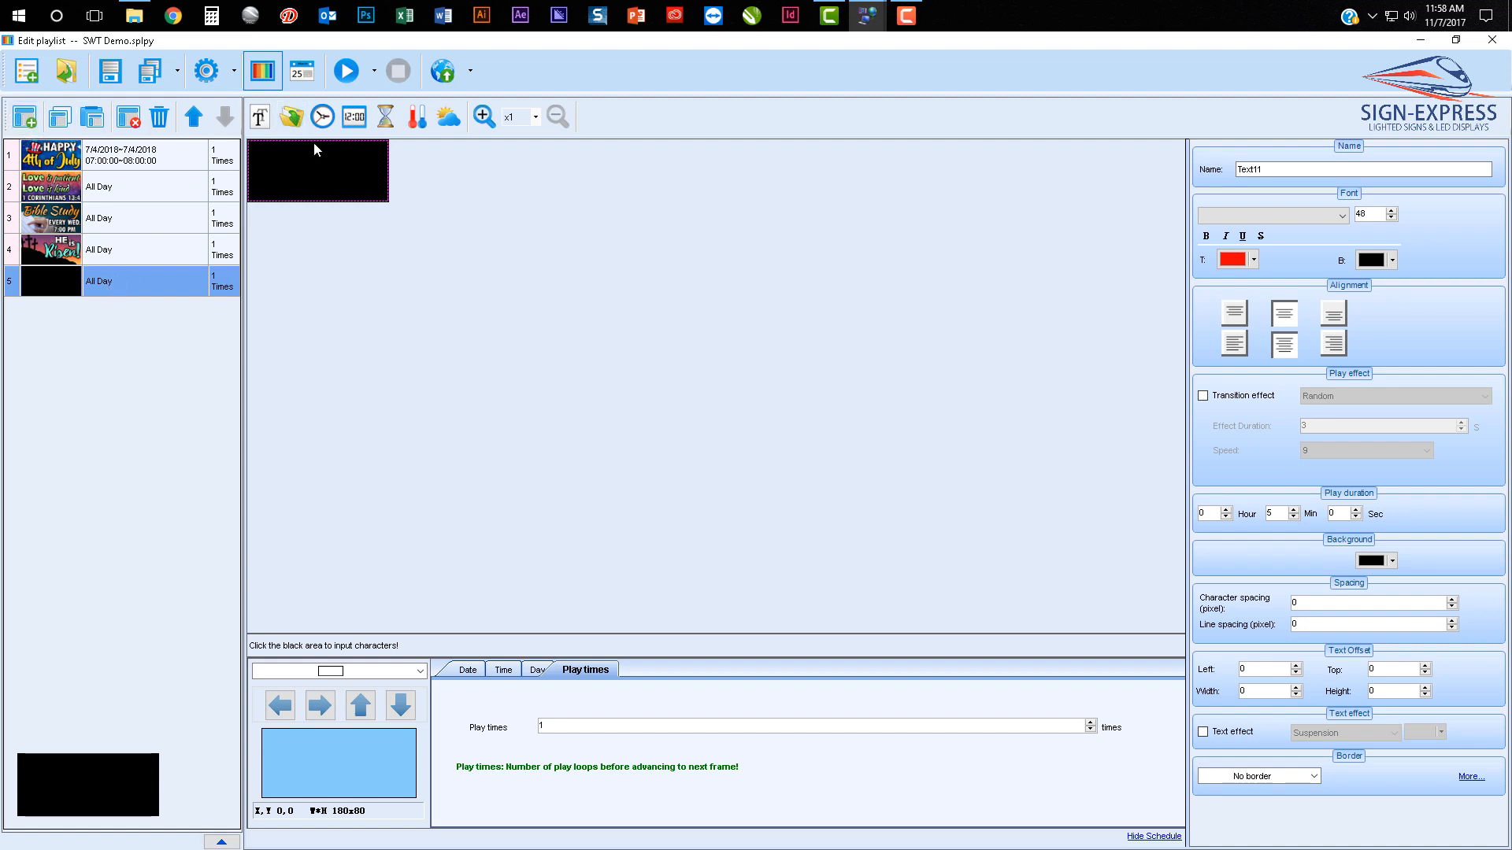
pyautogui.click(301, 112)
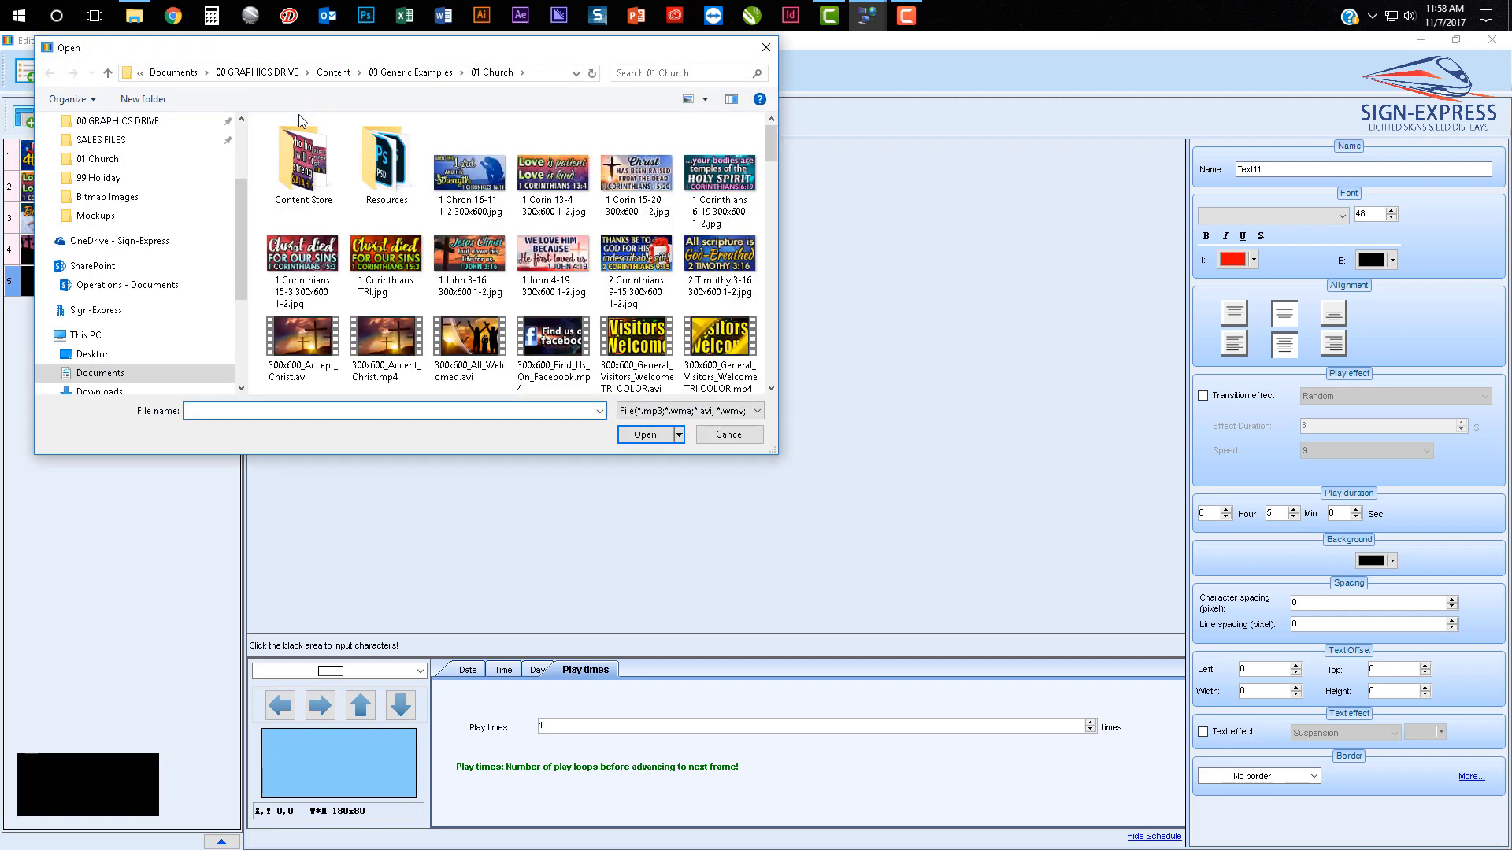
pyautogui.click(336, 71)
pyautogui.doubleClick(337, 145)
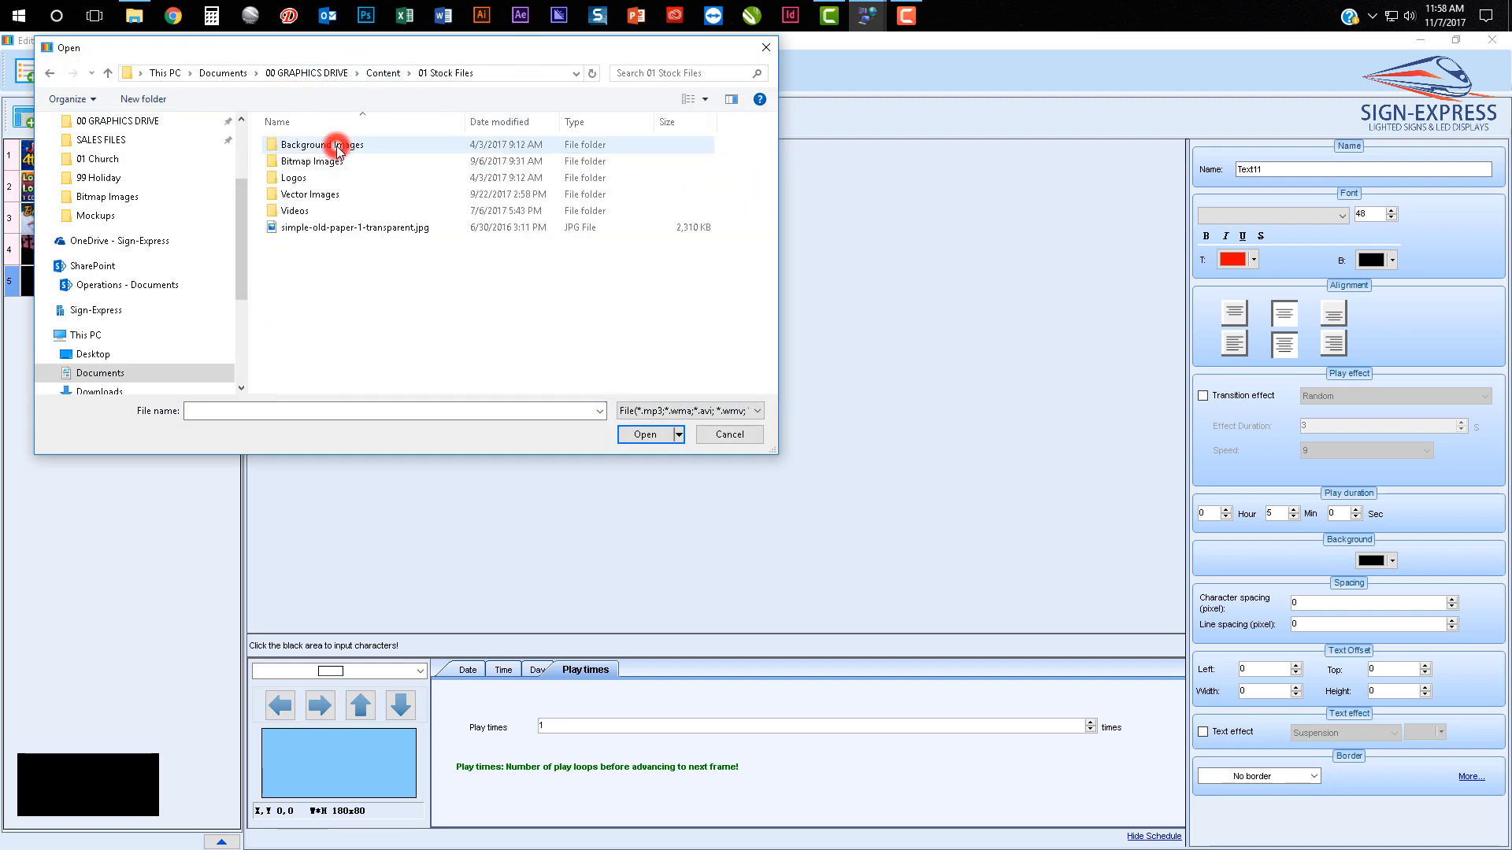
pyautogui.doubleClick(329, 146)
pyautogui.doubleClick(330, 150)
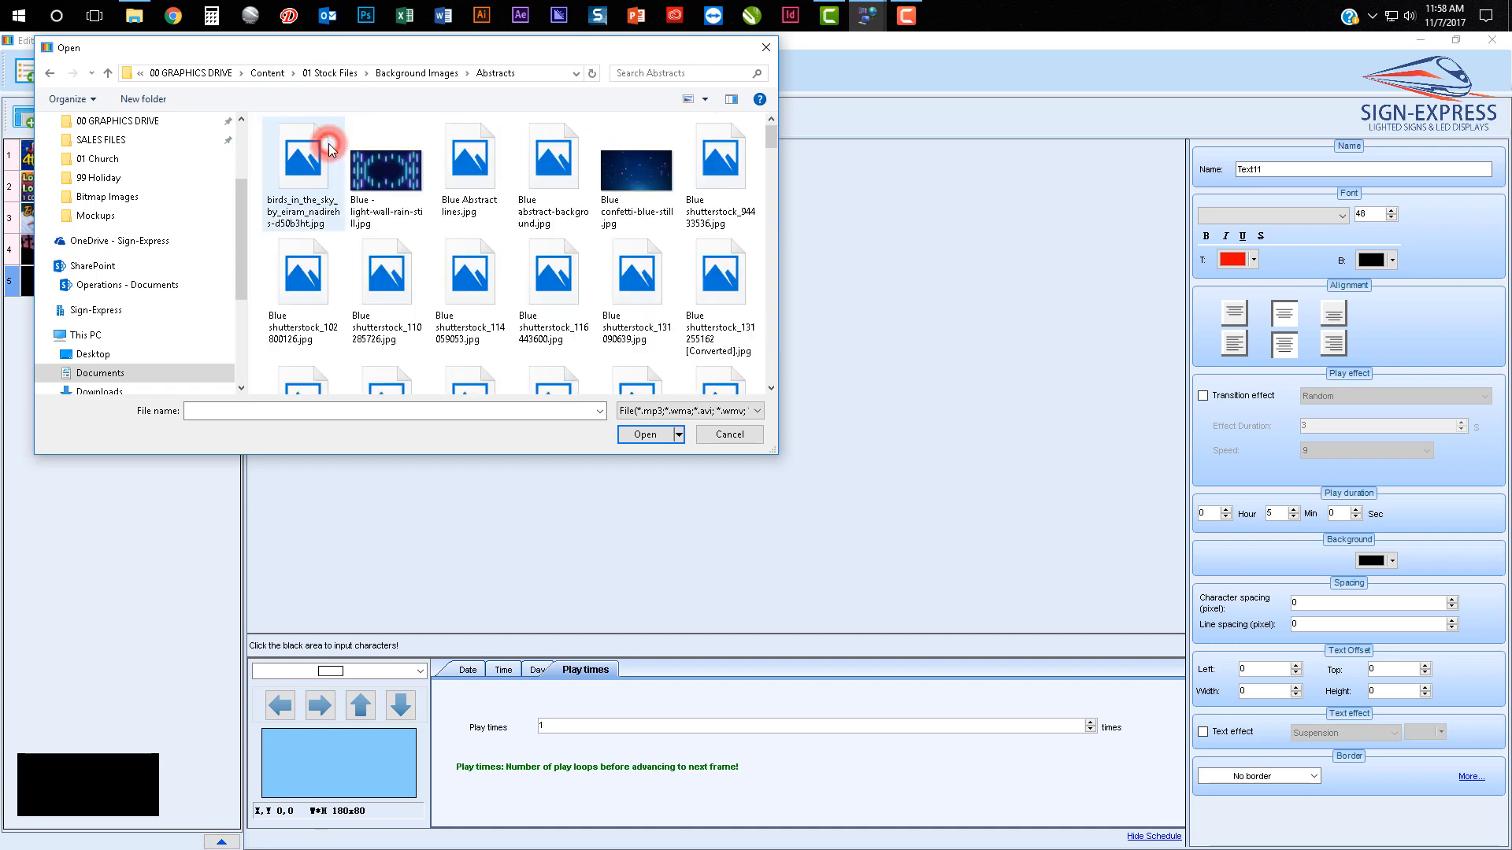
pyautogui.click(720, 285)
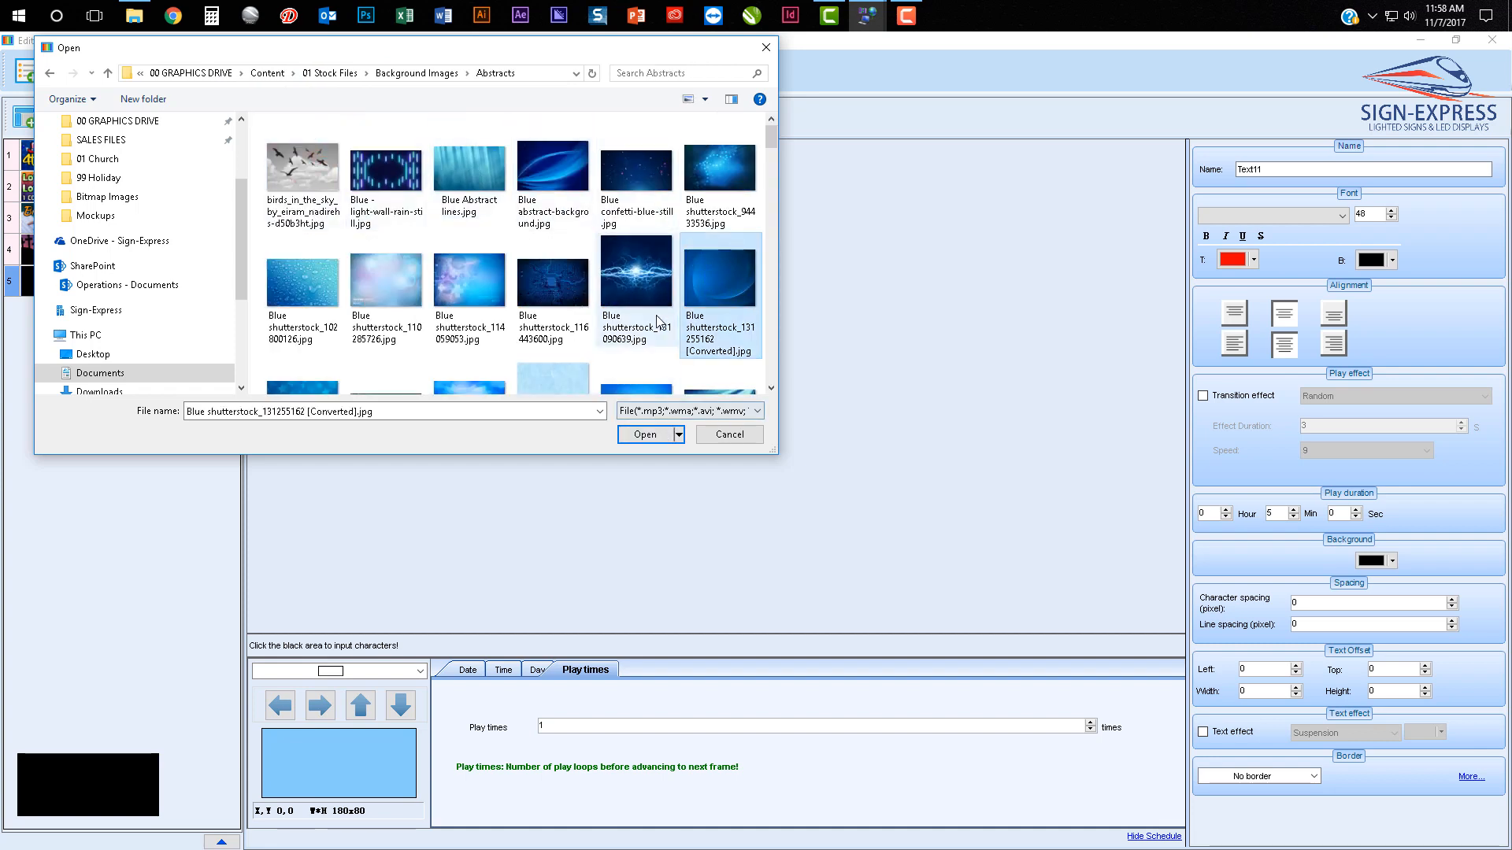
# Look through the other Abstracts background images and insert the selected blue image into the new page
pyautogui.scroll(-2, 619, 280)
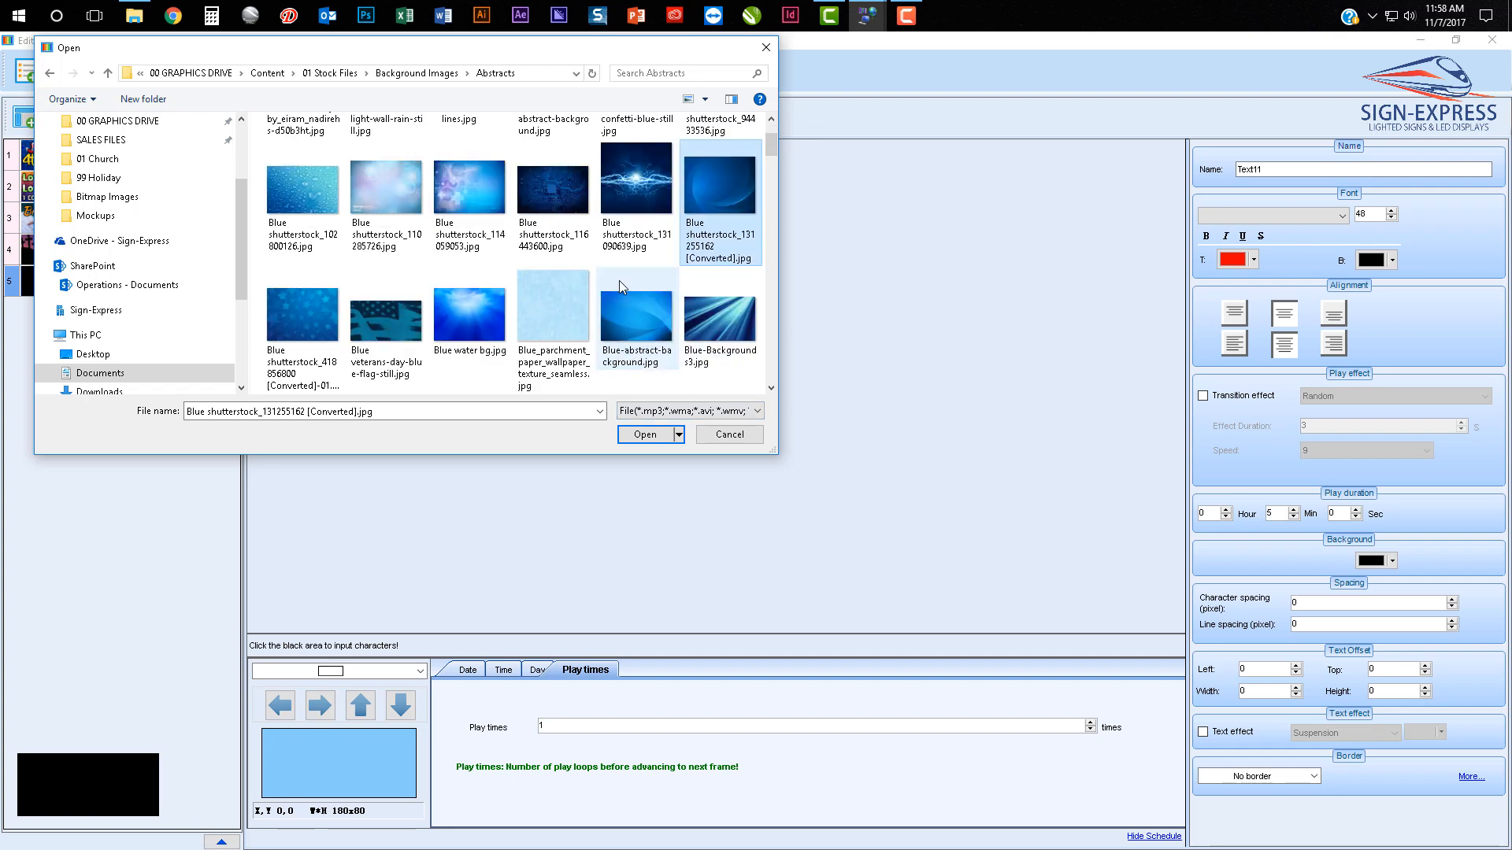
pyautogui.scroll(-3, 619, 280)
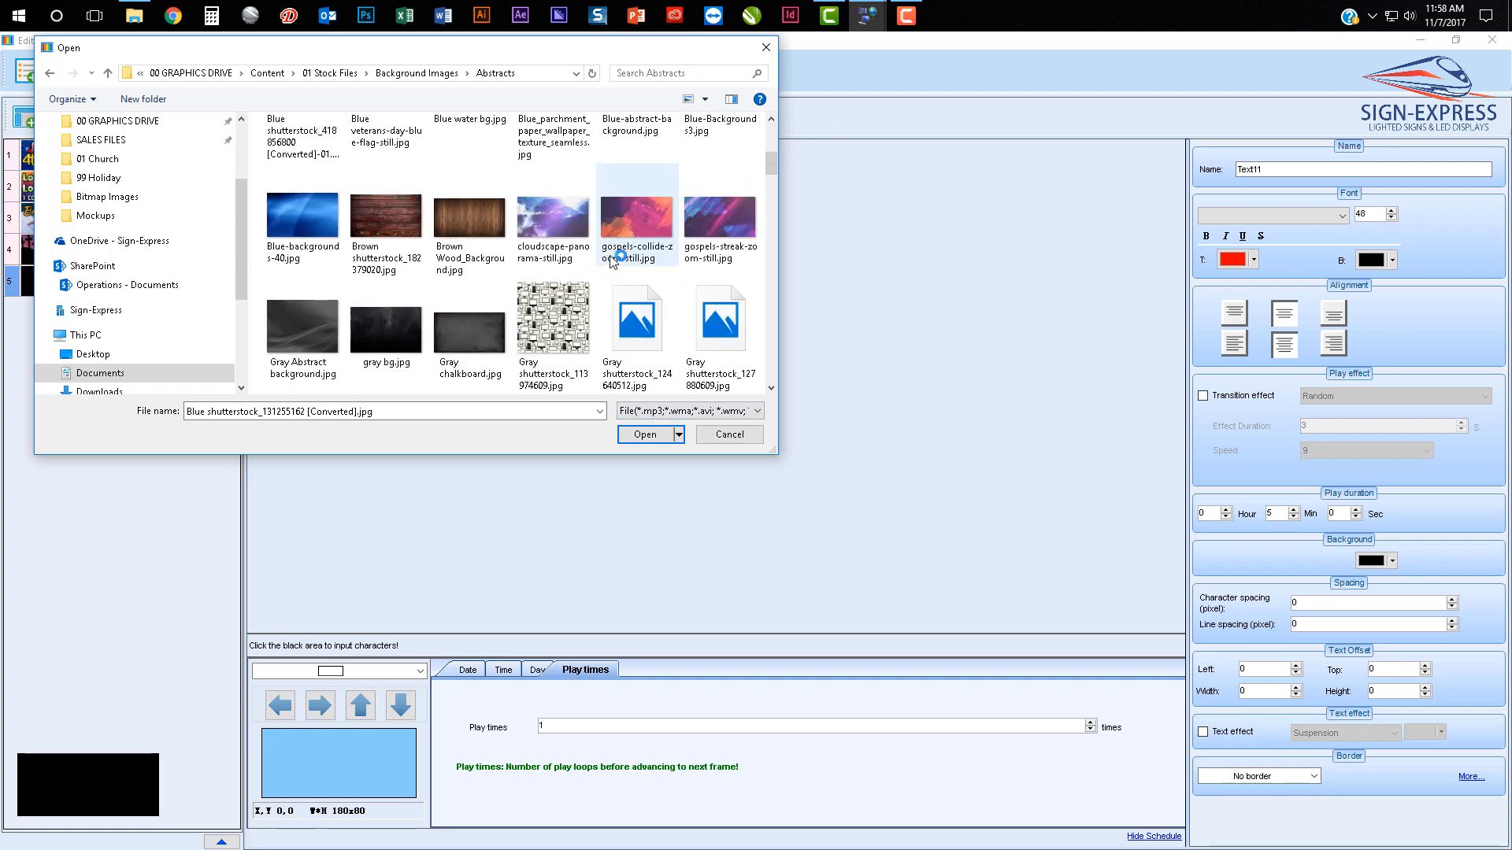
pyautogui.scroll(-1, 613, 261)
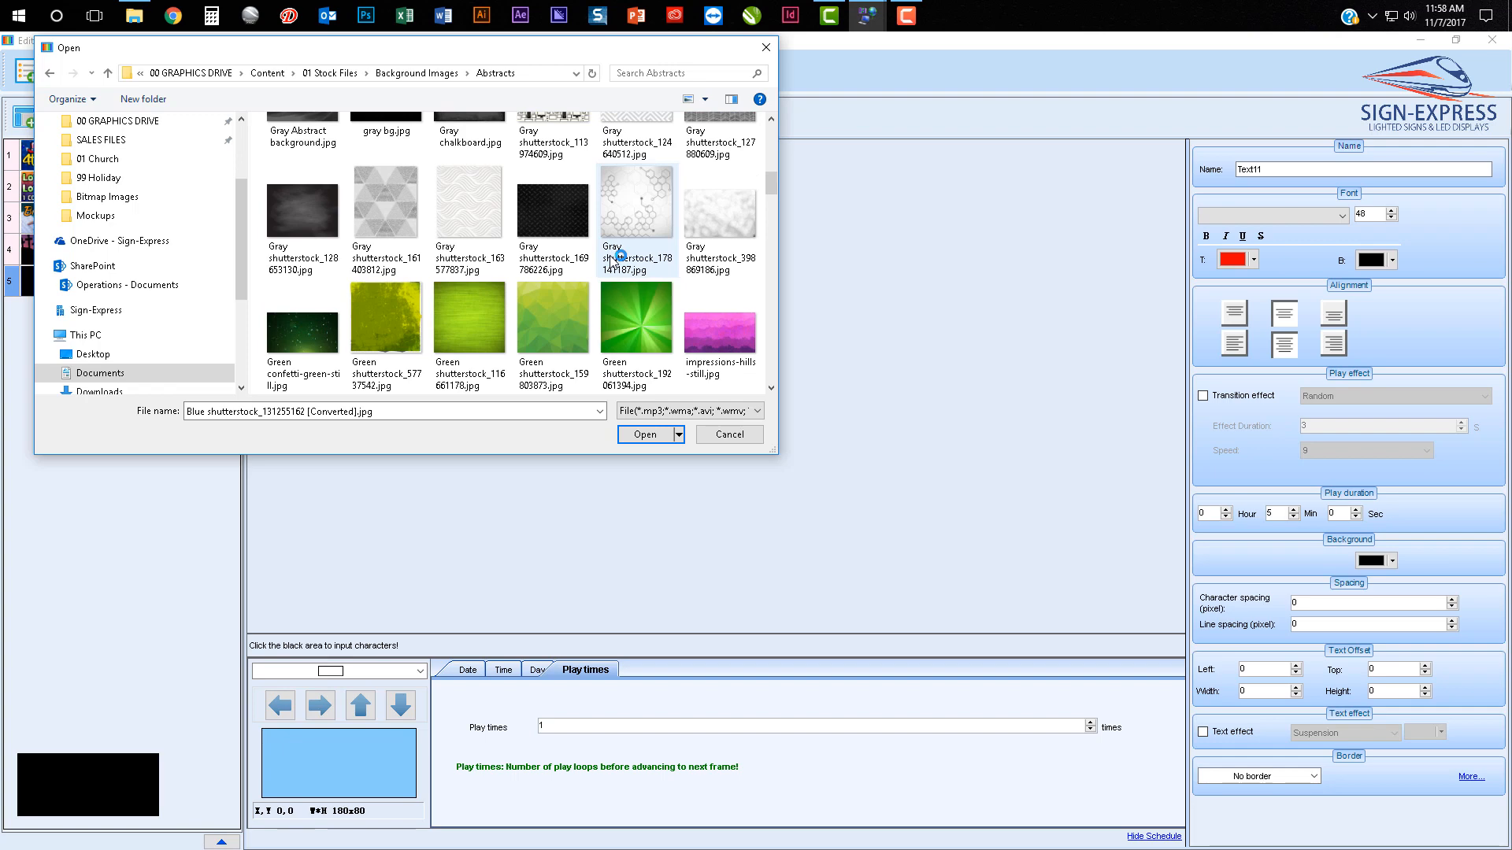
pyautogui.scroll(-1, 614, 262)
pyautogui.scroll(-4, 613, 262)
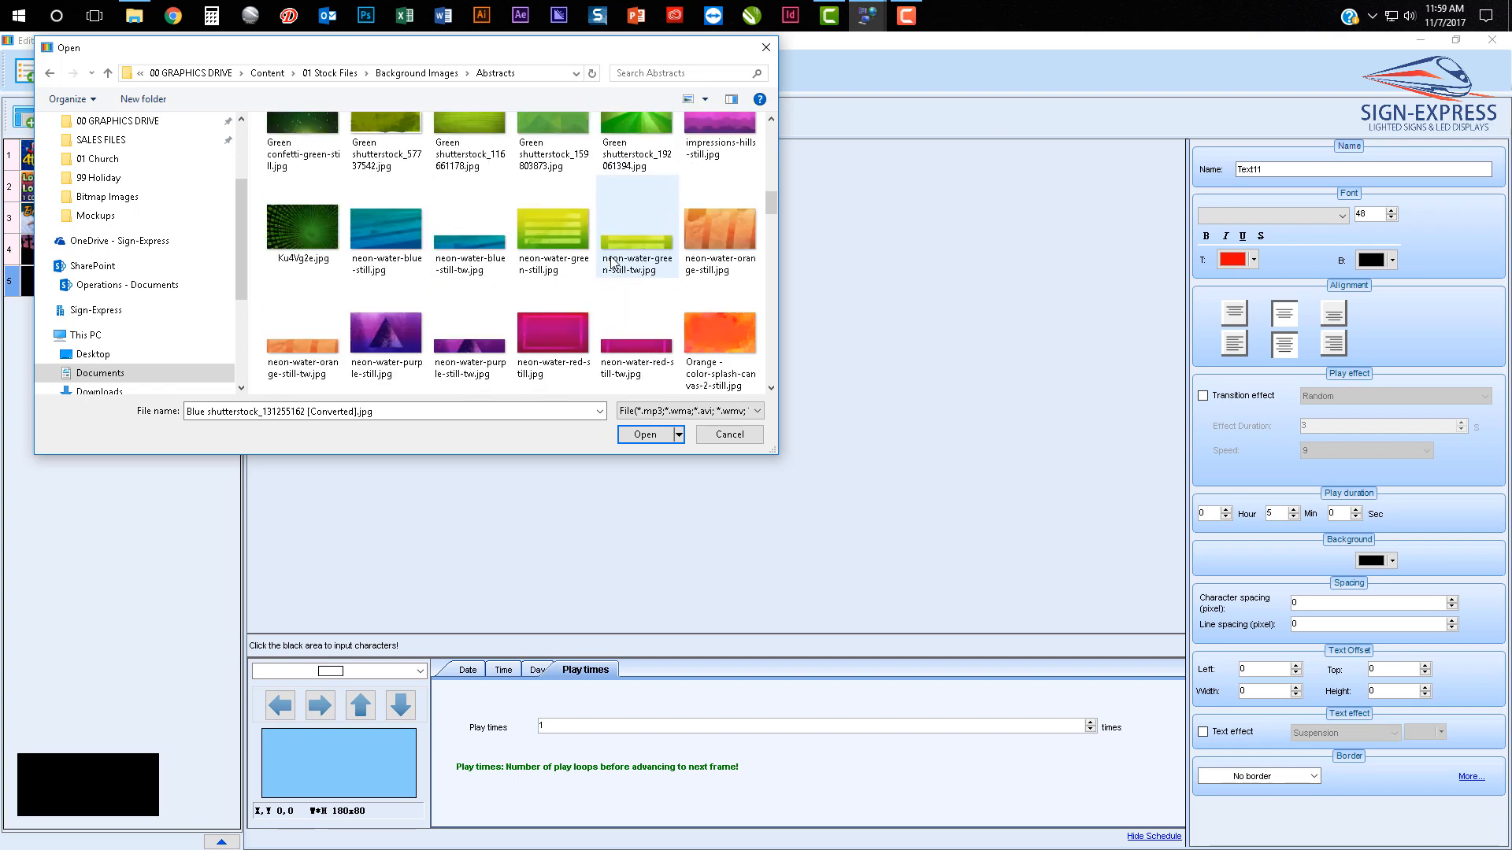
pyautogui.scroll(-1, 613, 262)
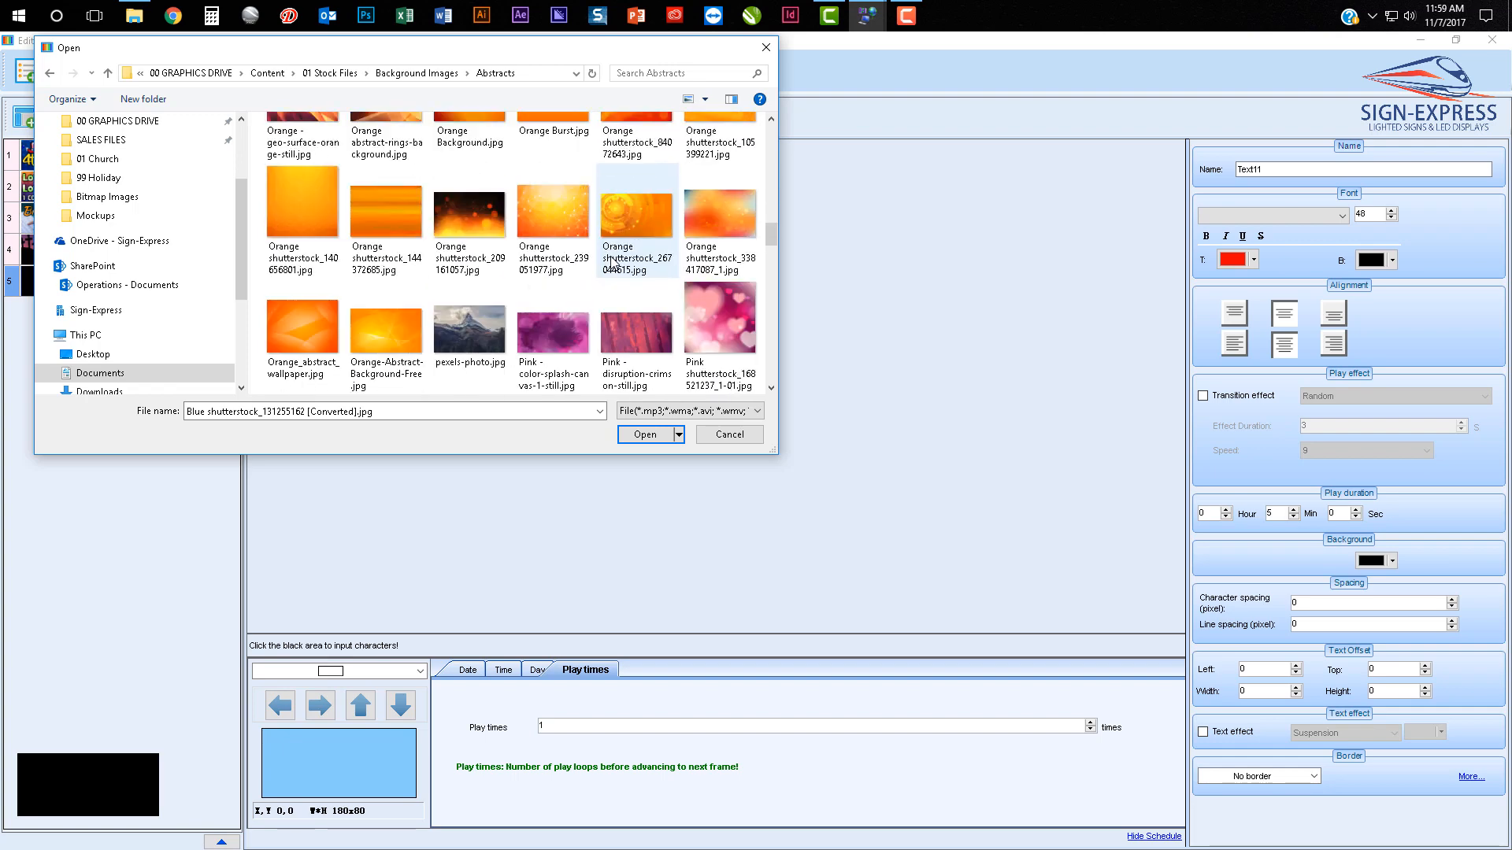
pyautogui.scroll(-2, 691, 351)
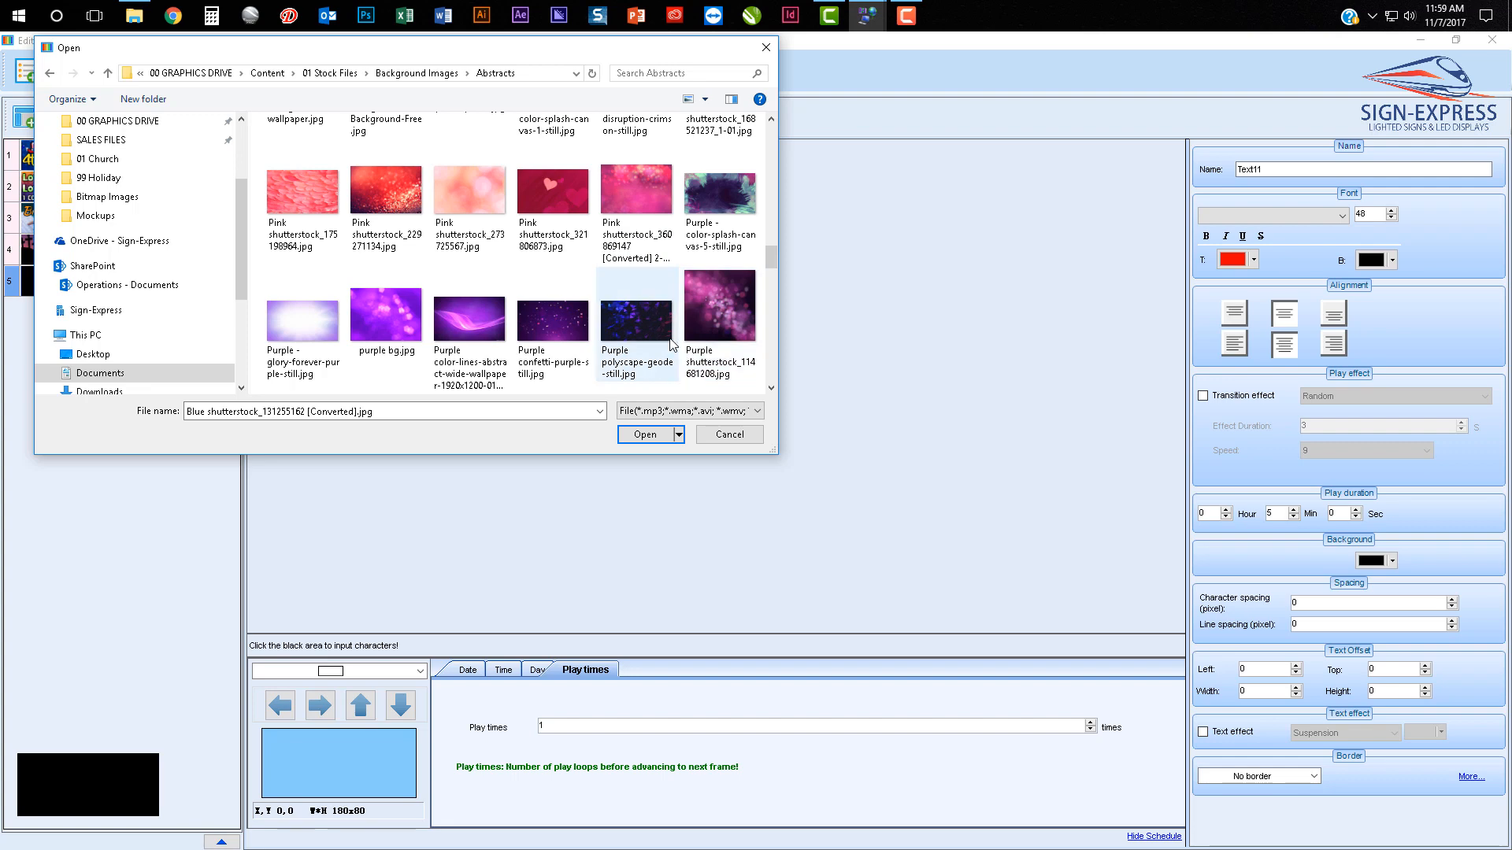
pyautogui.scroll(2, 668, 331)
pyautogui.scroll(6, 670, 343)
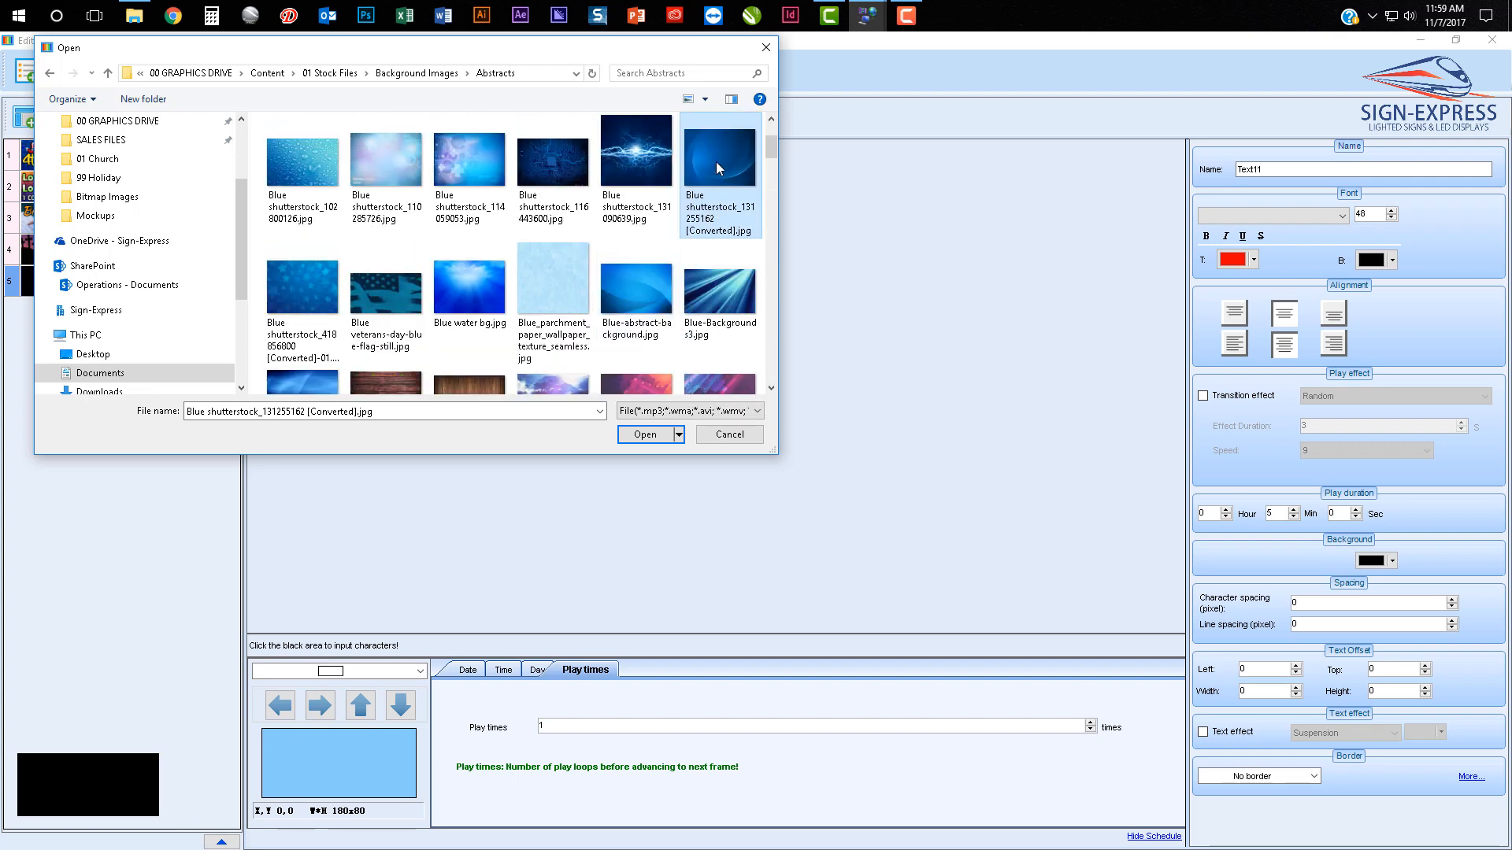
pyautogui.click(643, 433)
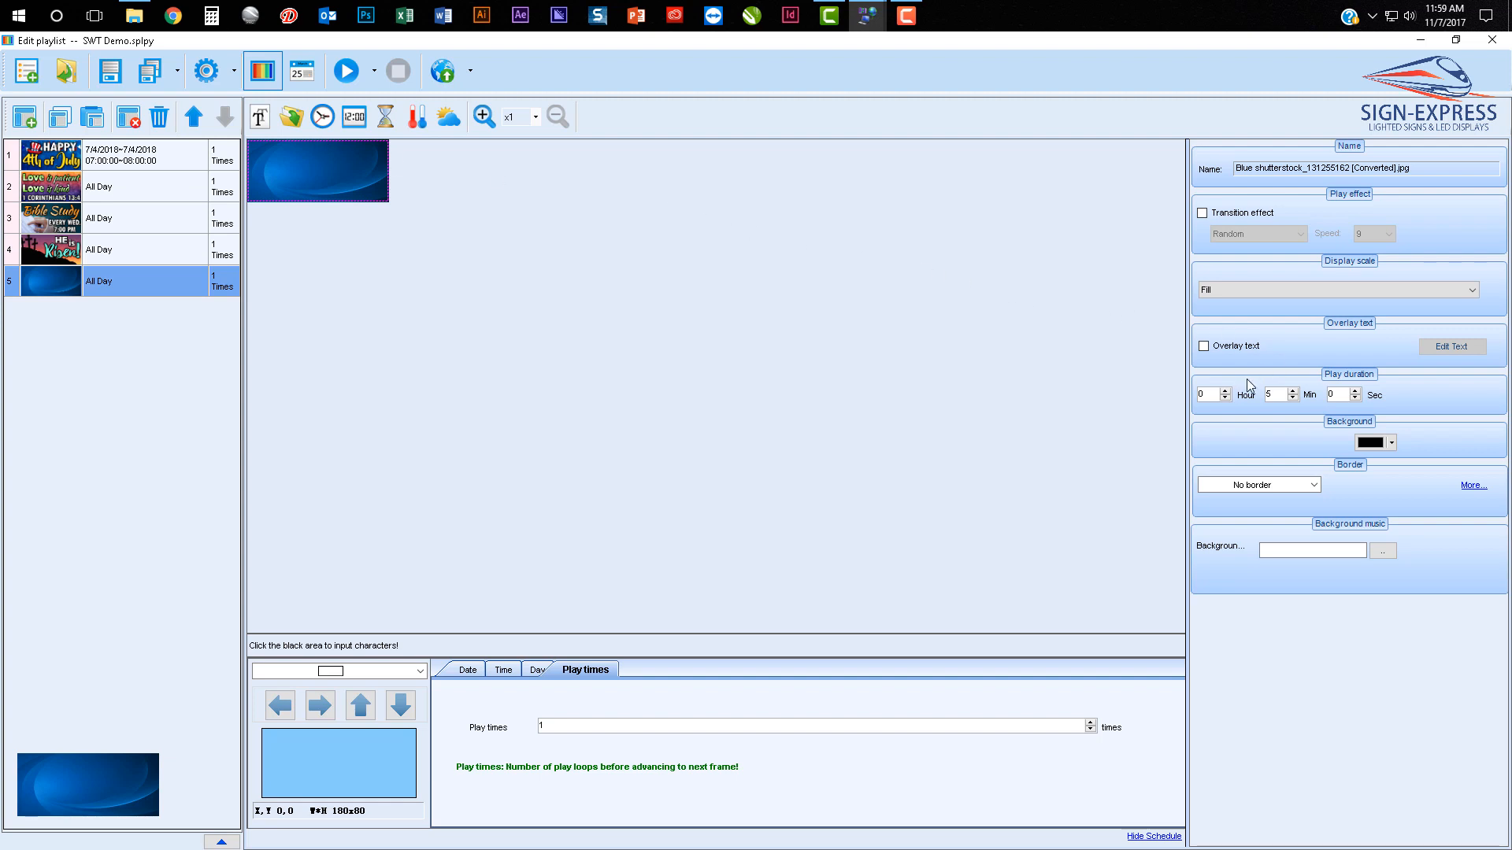
# Enable overlay text on the blue background page and enter "HELLO THIS IS A TEST MESSAGE" on three lines
pyautogui.click(1202, 347)
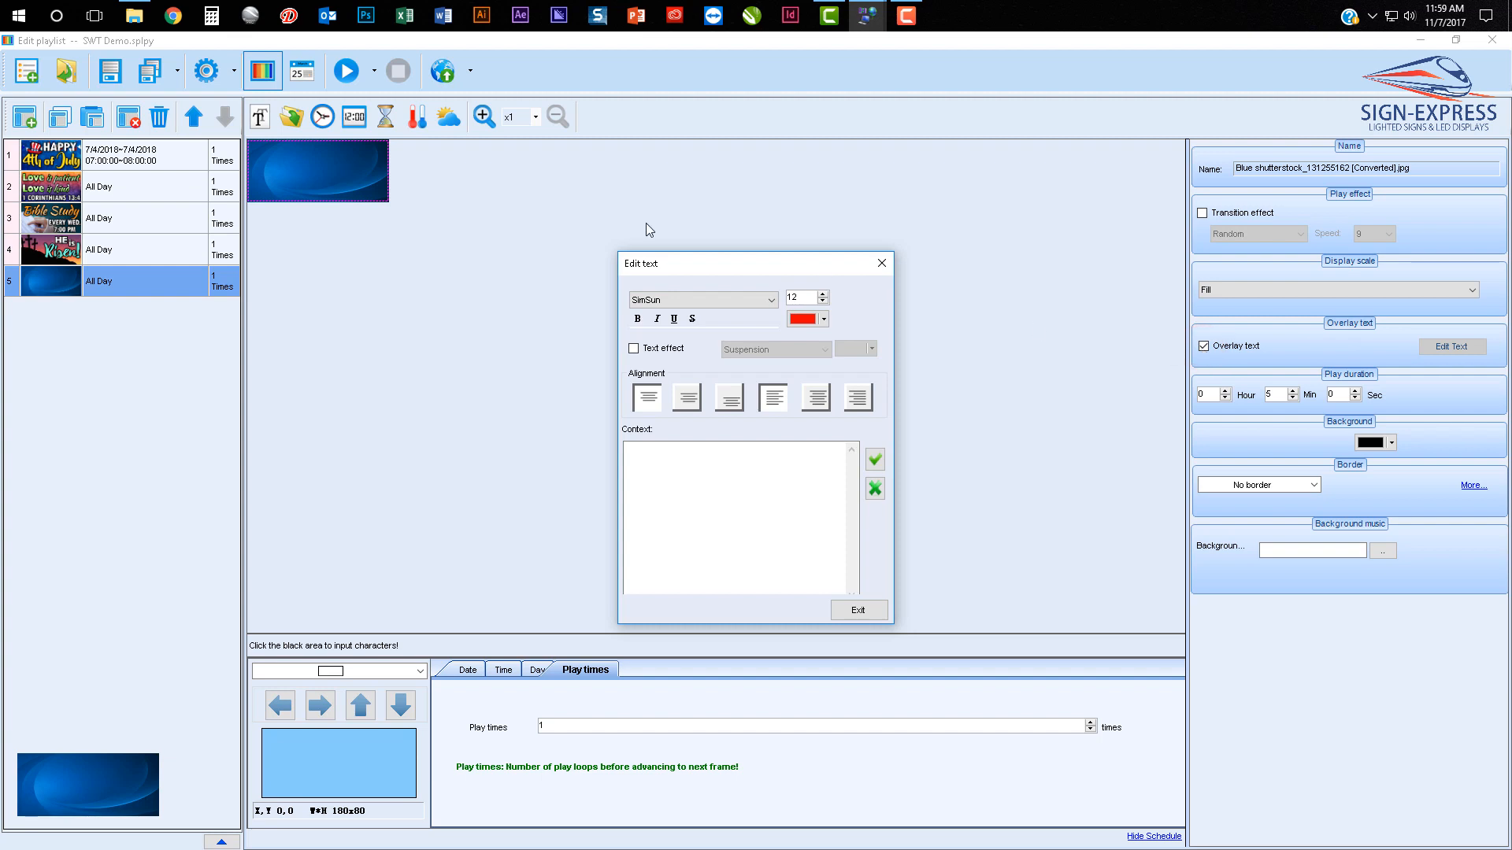
pyautogui.moveTo(674, 256); pyautogui.dragTo(682, 174)
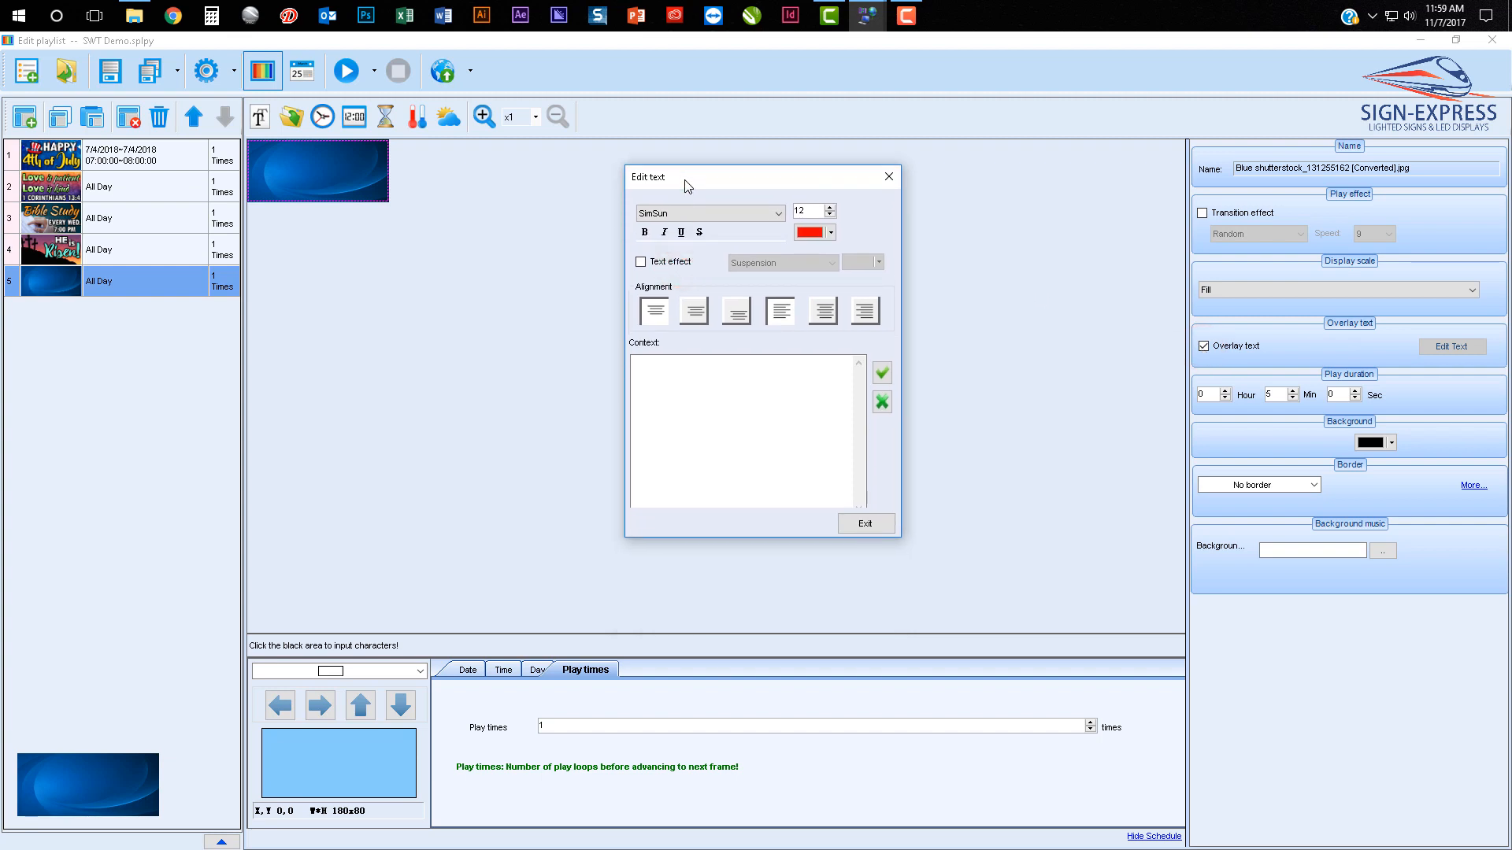
pyautogui.click(716, 390)
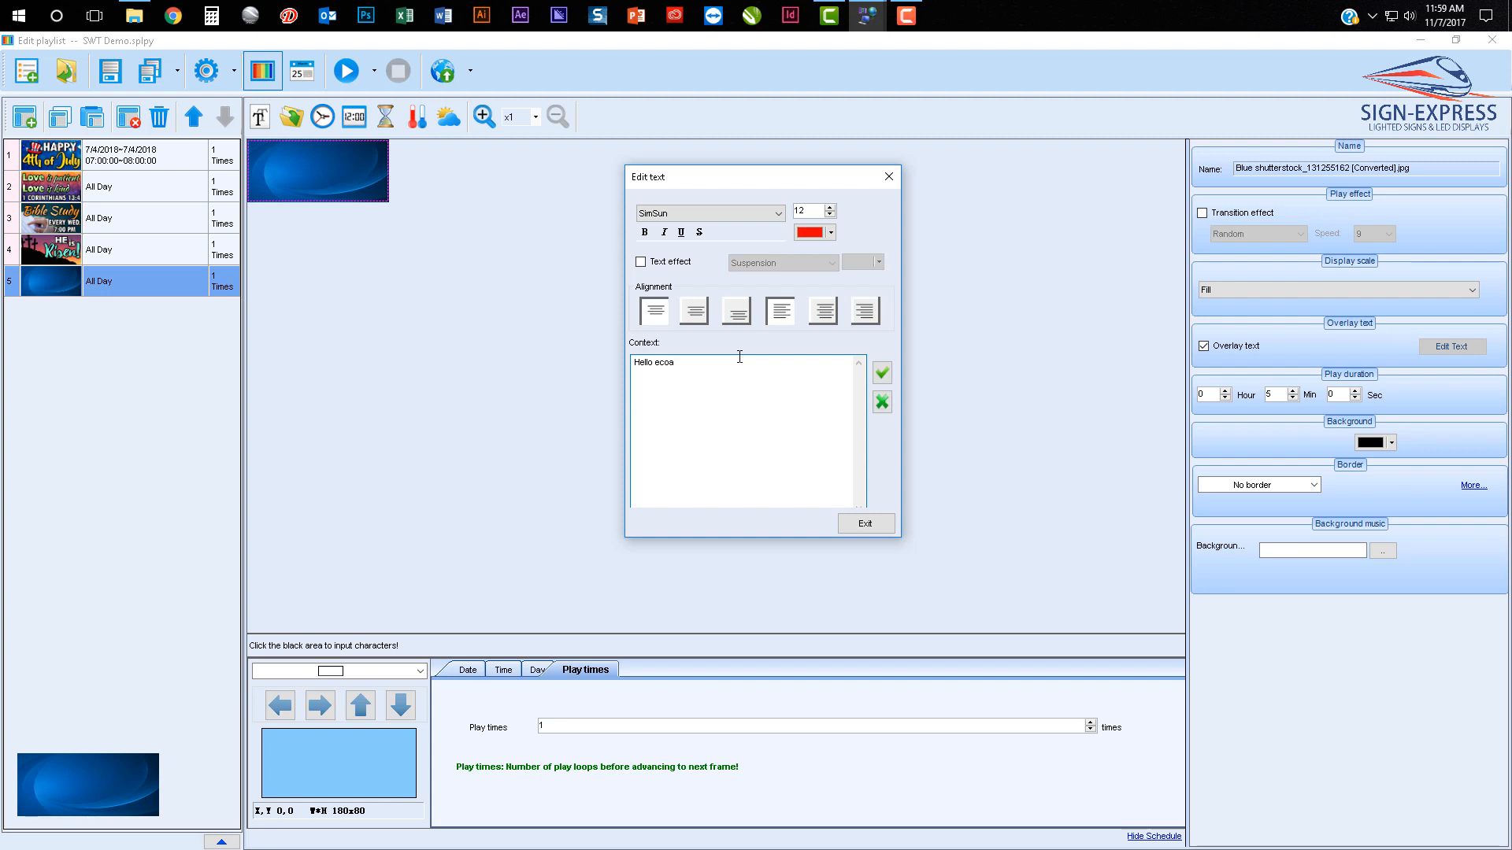
pyautogui.press('BackSpace')
pyautogui.press('BackSpace')
pyautogui.press('BackSpace')
pyautogui.hotkey('ctrl', 'a')
pyautogui.press('BackSpace')
pyautogui.write('HELLO THIS IS A TEST MESSAG')
# Set the font of the whole overlay message to Tahoma
pyautogui.moveTo(691, 391); pyautogui.dragTo(624, 360)
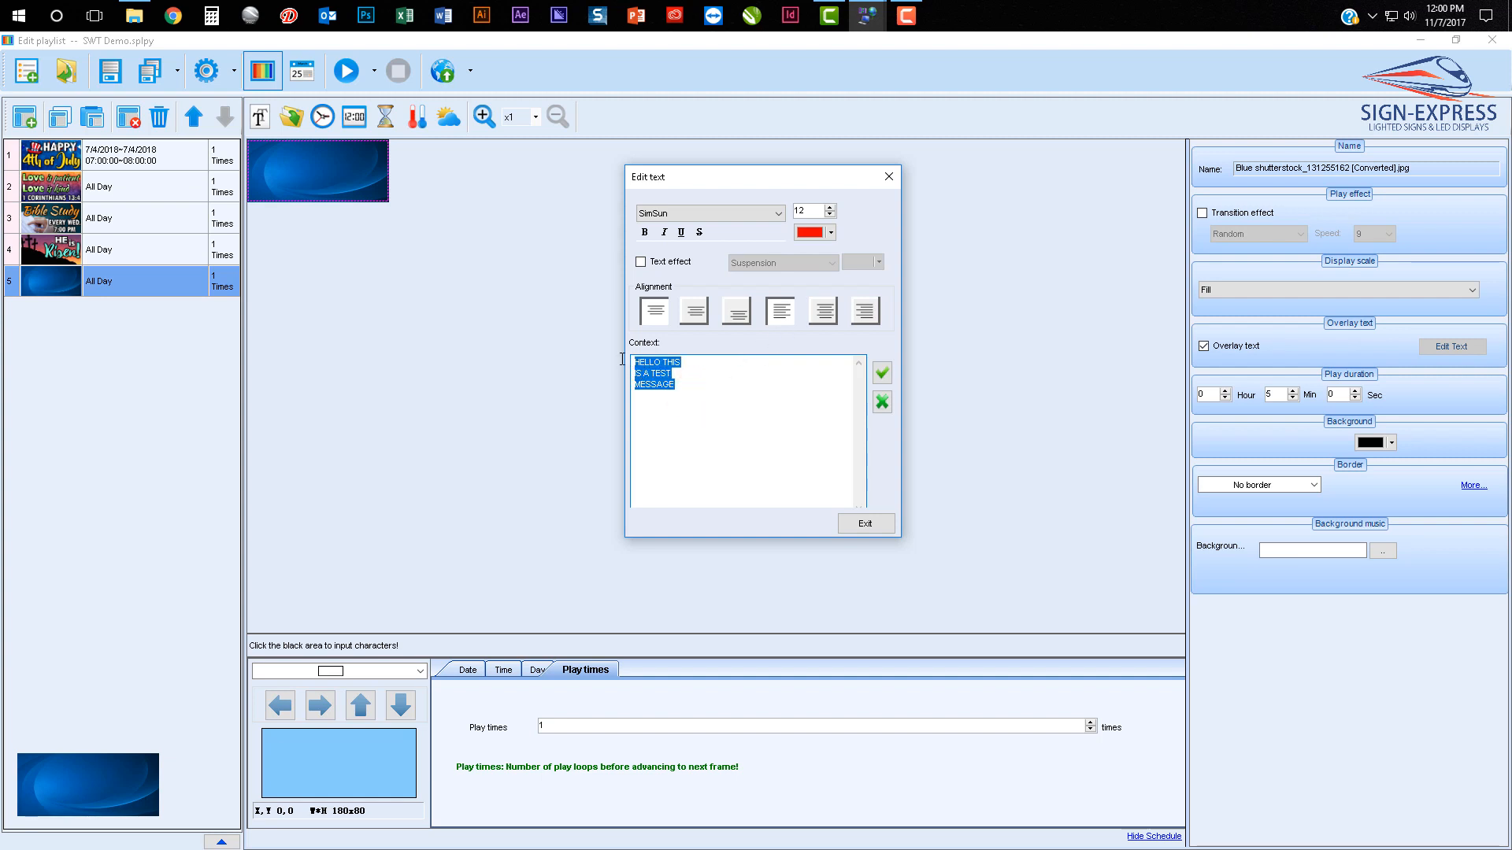
pyautogui.click(690, 215)
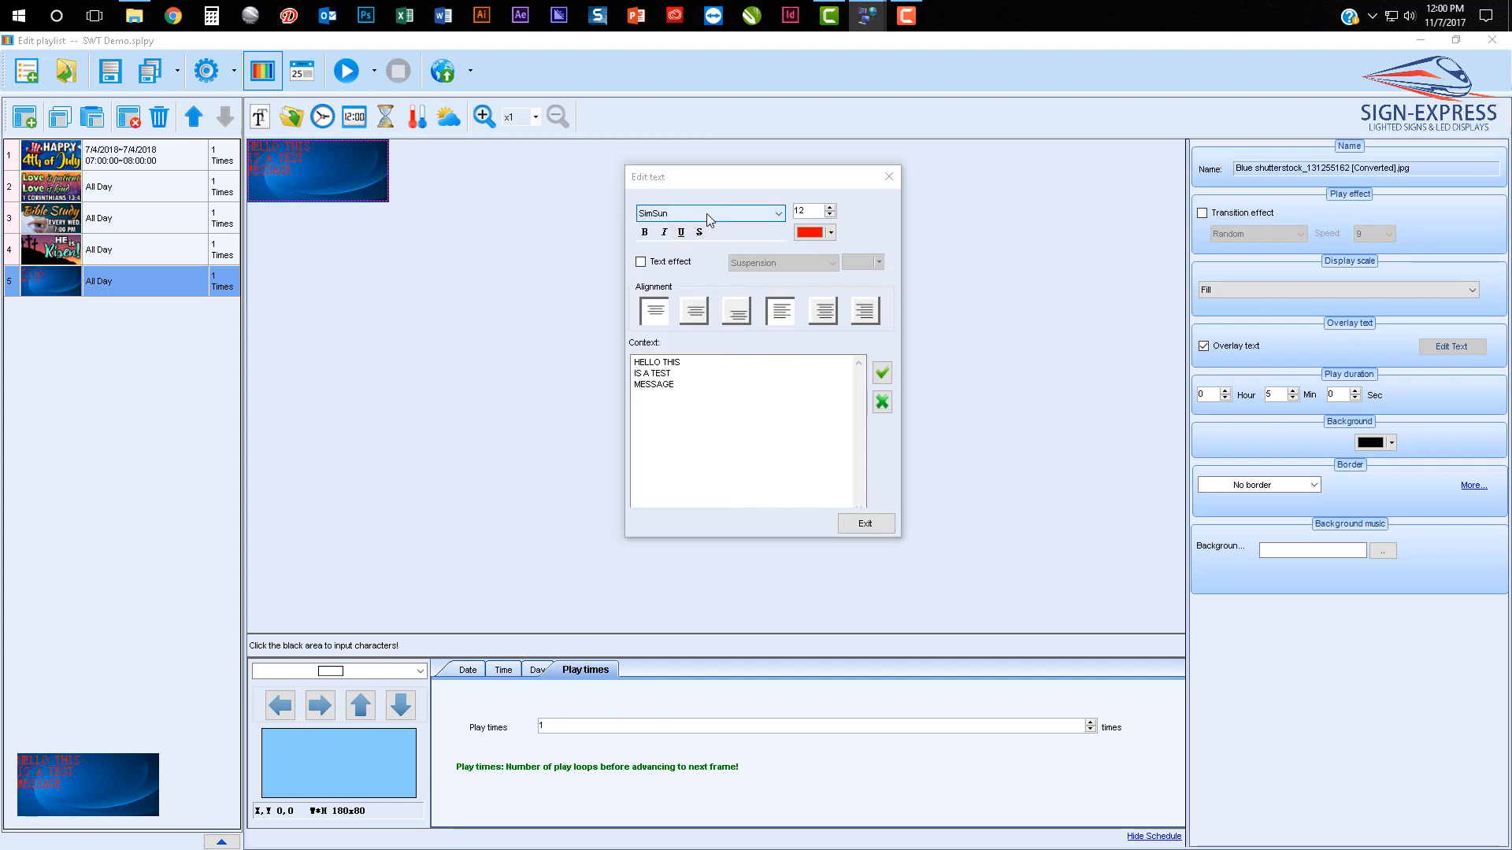
pyautogui.click(692, 404)
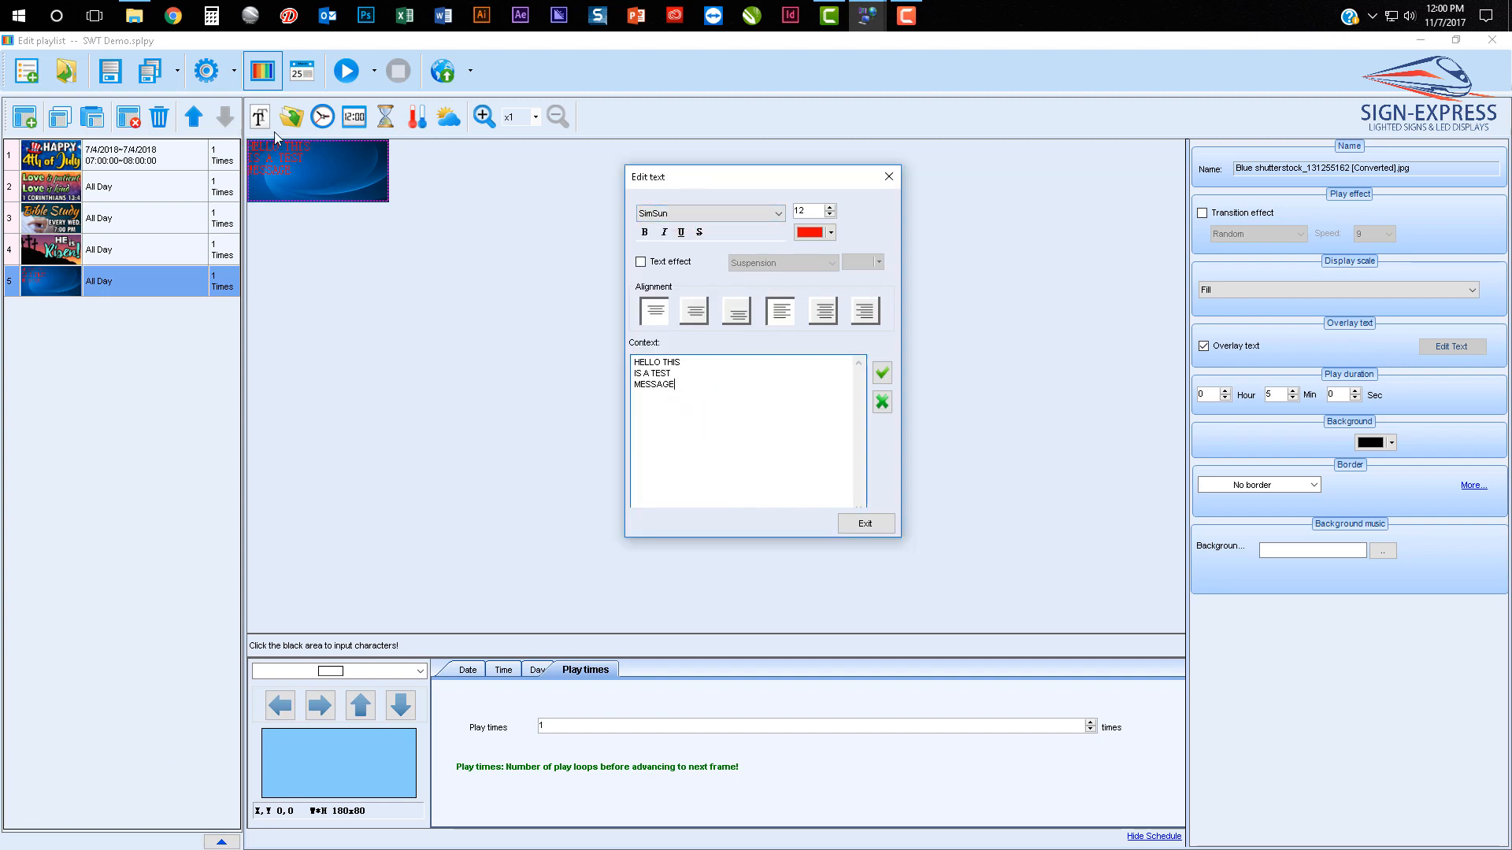
pyautogui.hotkey('ctrl', 'a')
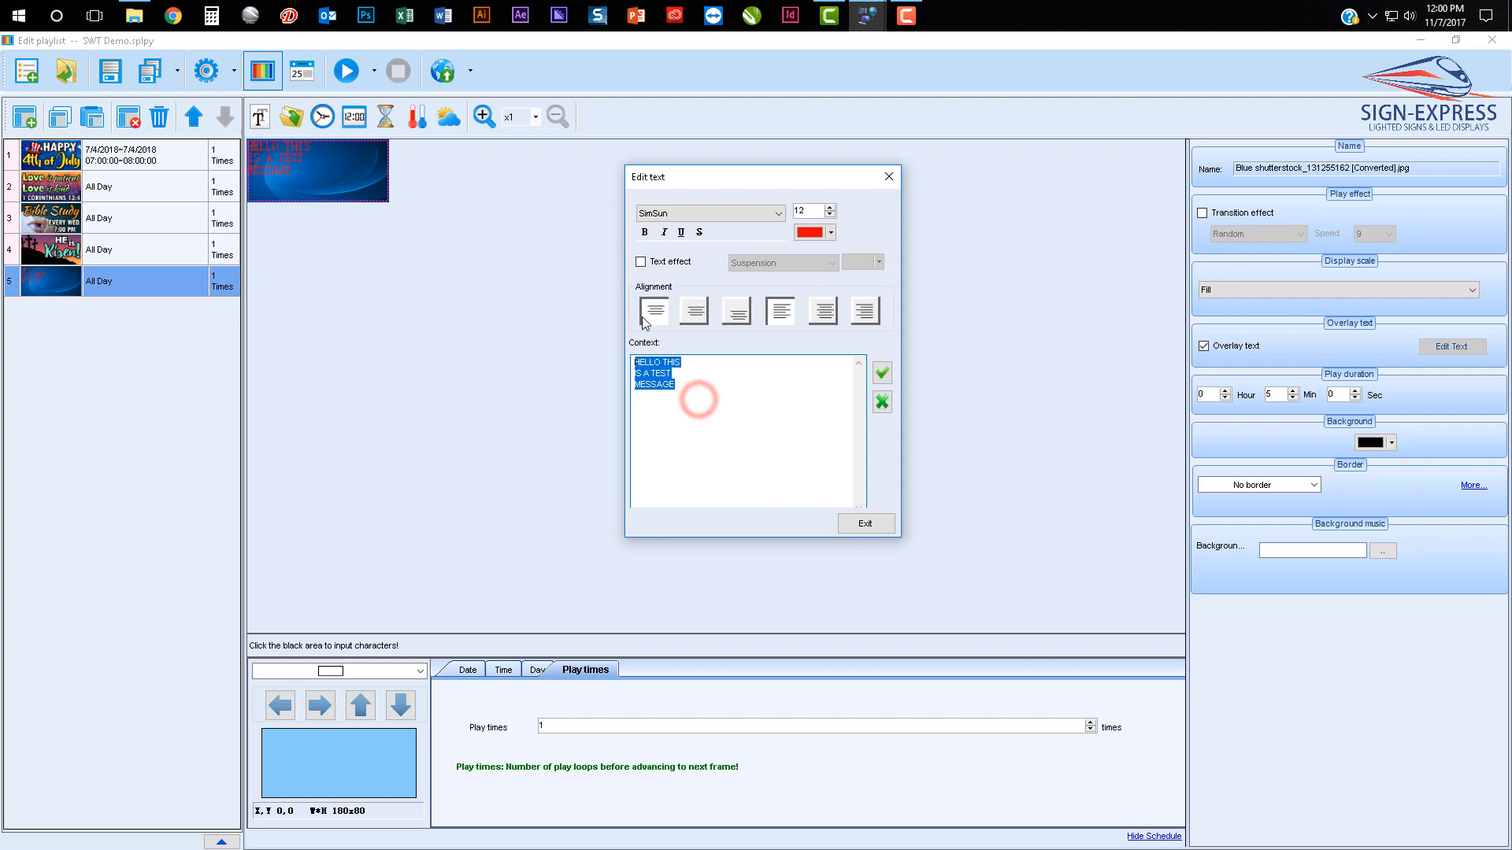
pyautogui.click(673, 223)
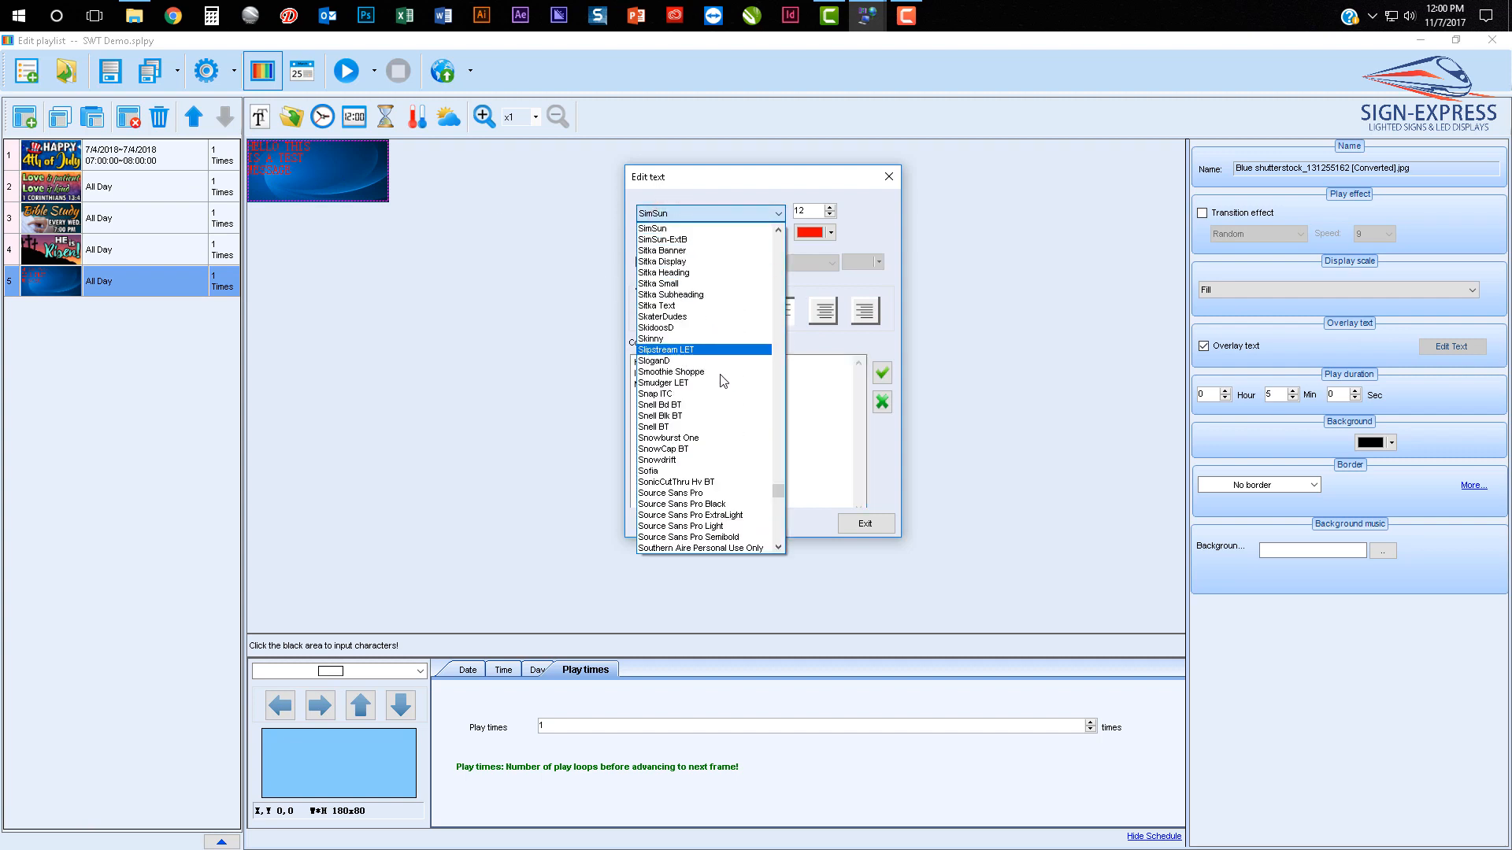
pyautogui.scroll(-4, 720, 457)
pyautogui.scroll(-7, 723, 465)
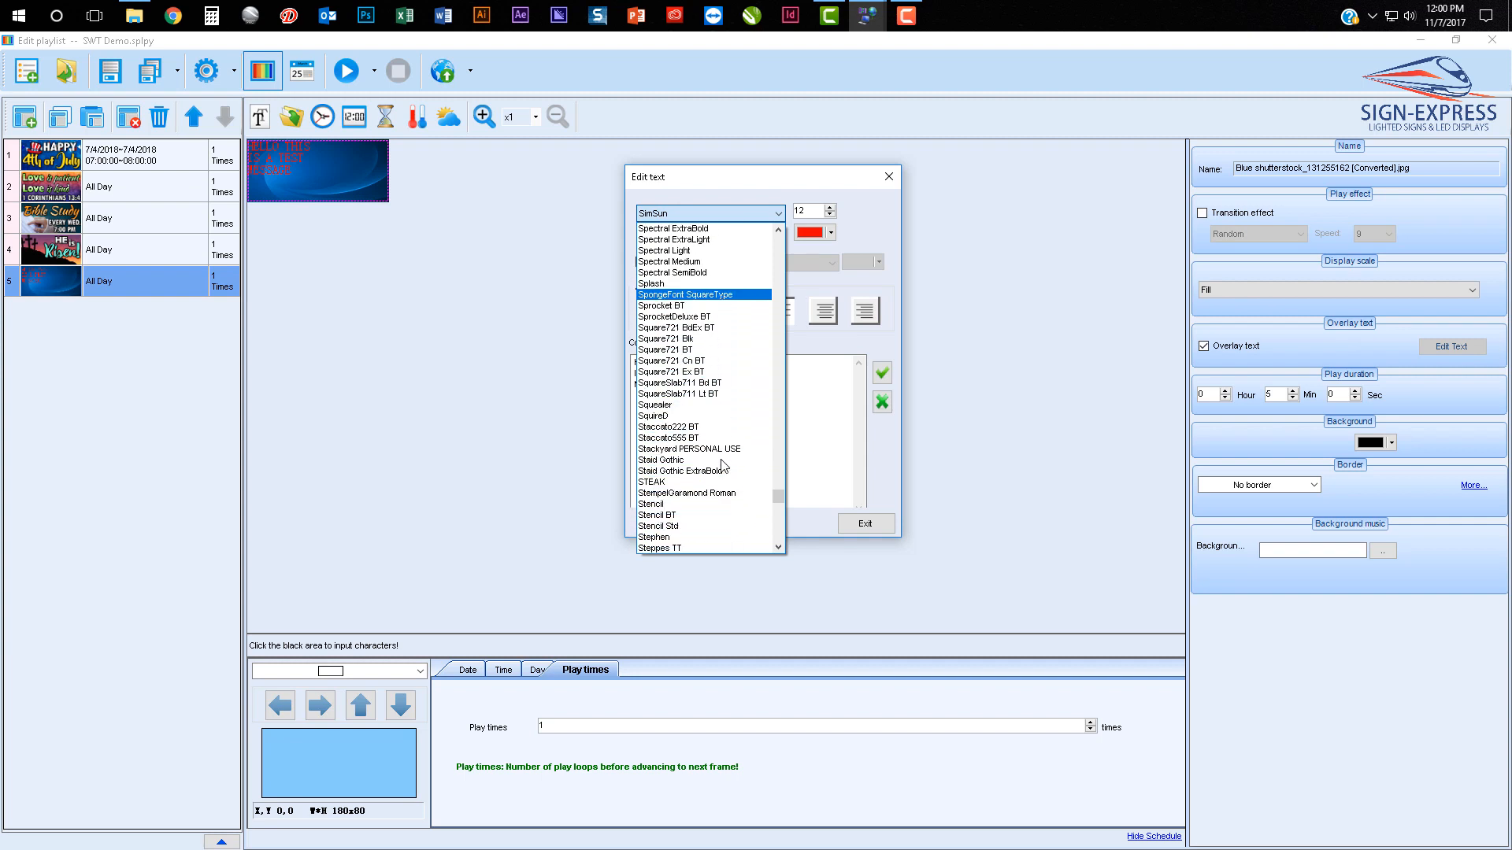
pyautogui.scroll(-6, 721, 464)
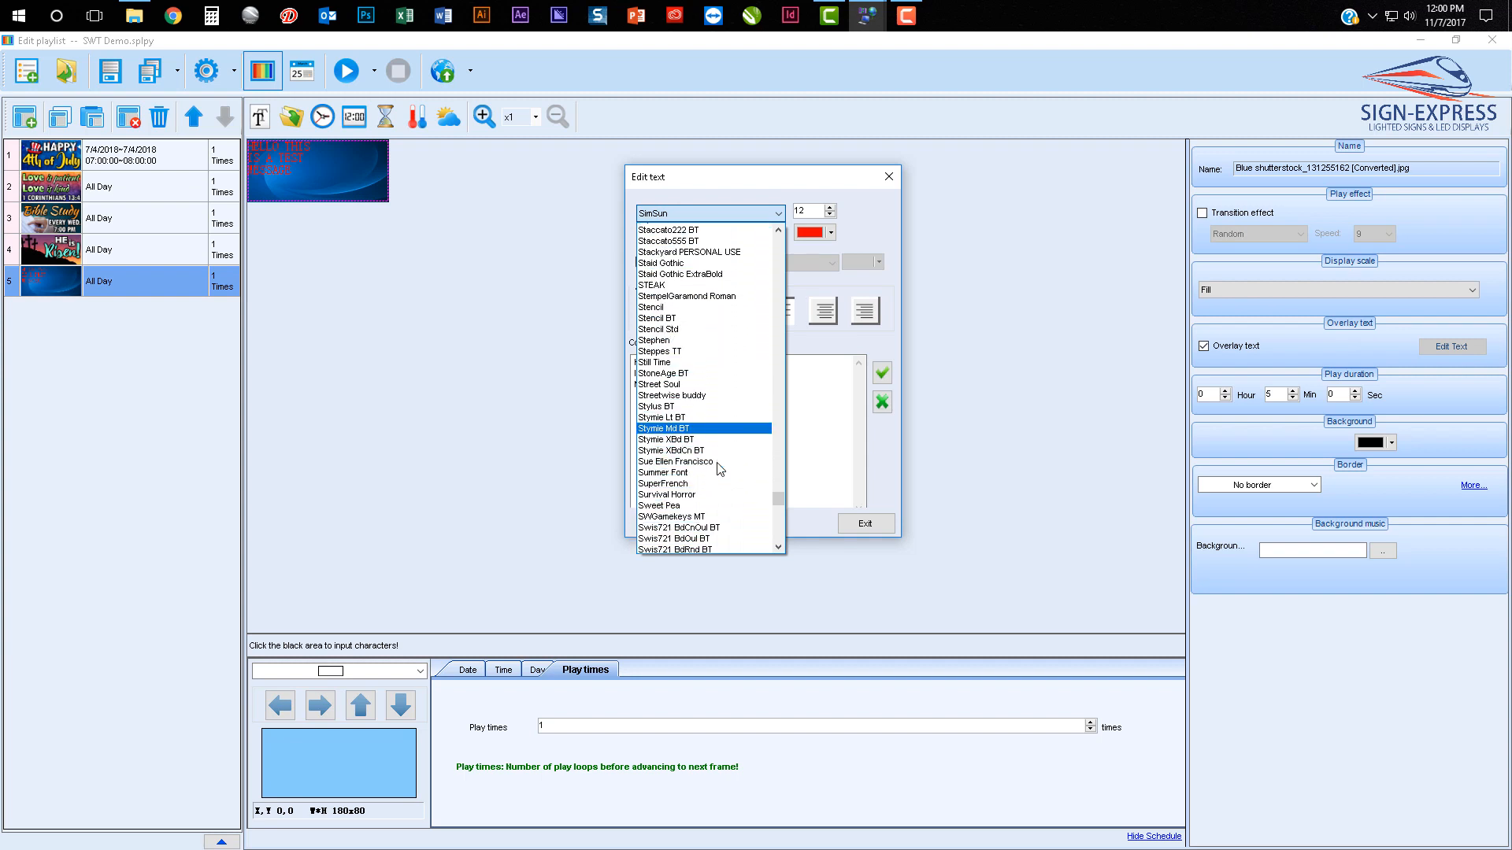
pyautogui.scroll(-11, 720, 470)
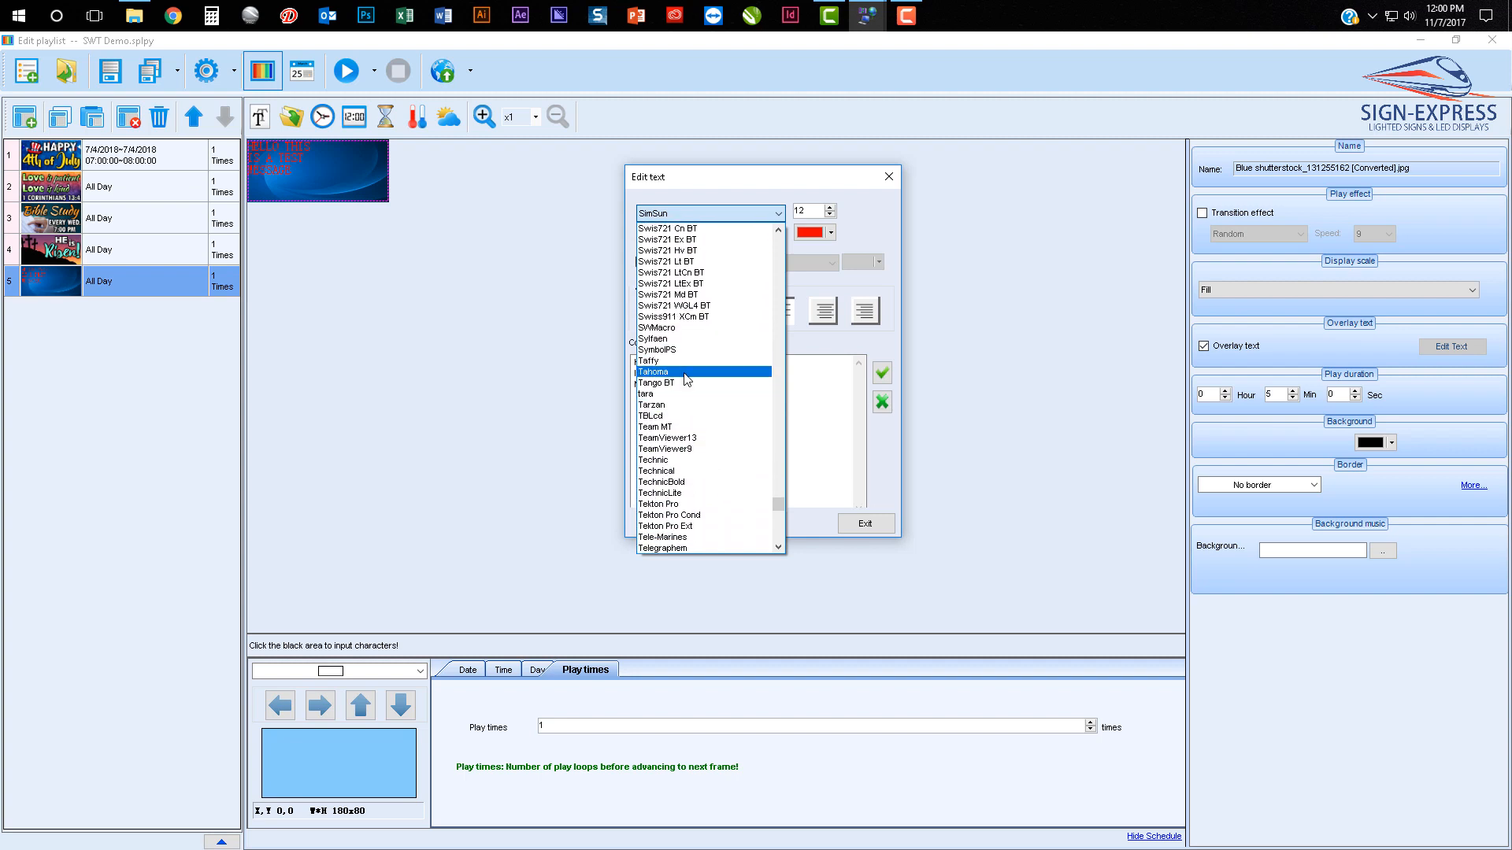
pyautogui.click(685, 371)
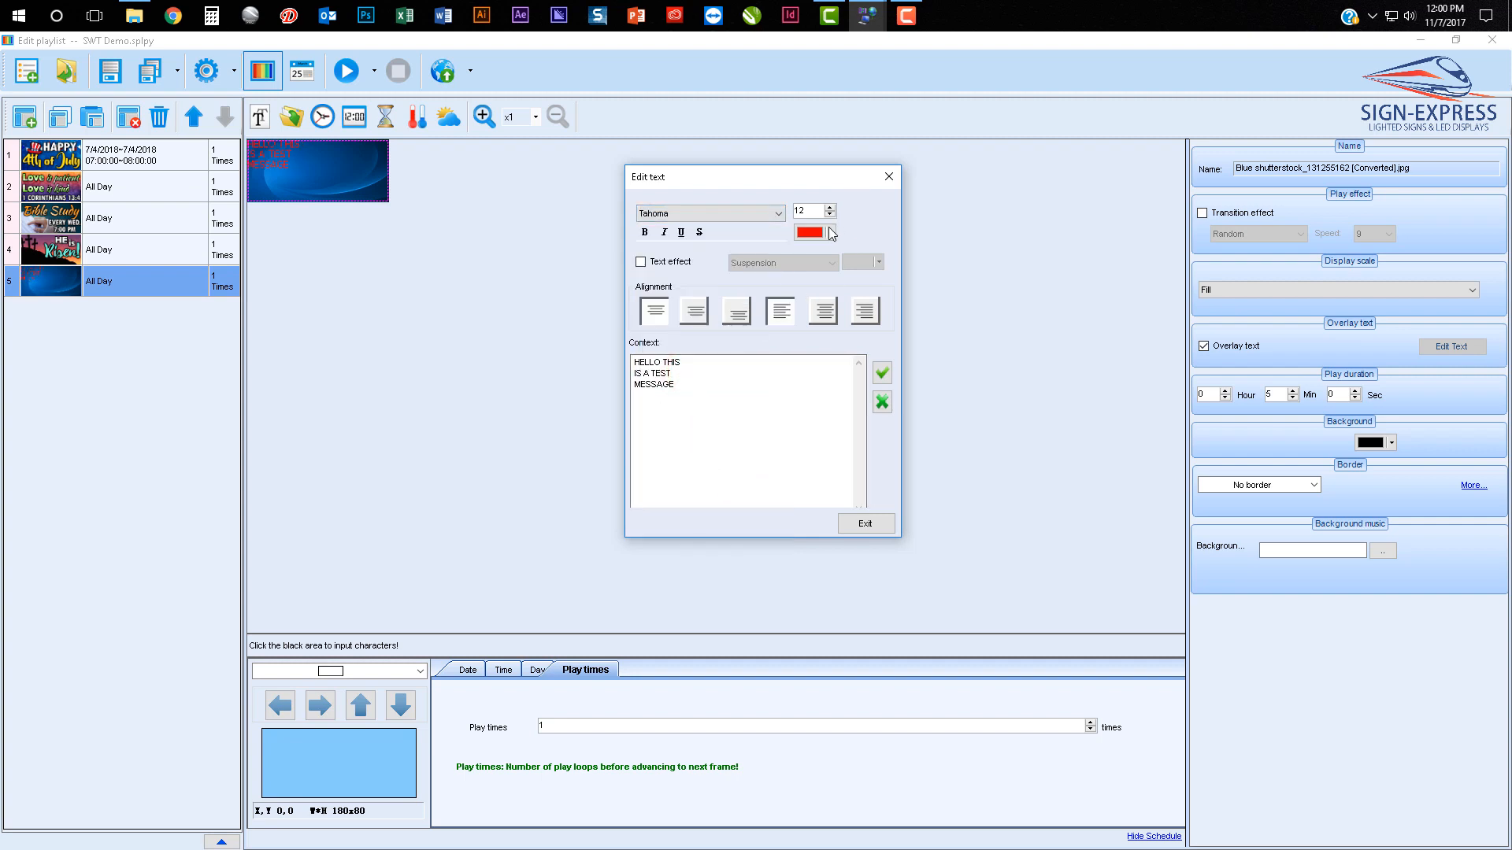
# Color the overlay text white and set its font size to 24
pyautogui.click(828, 234)
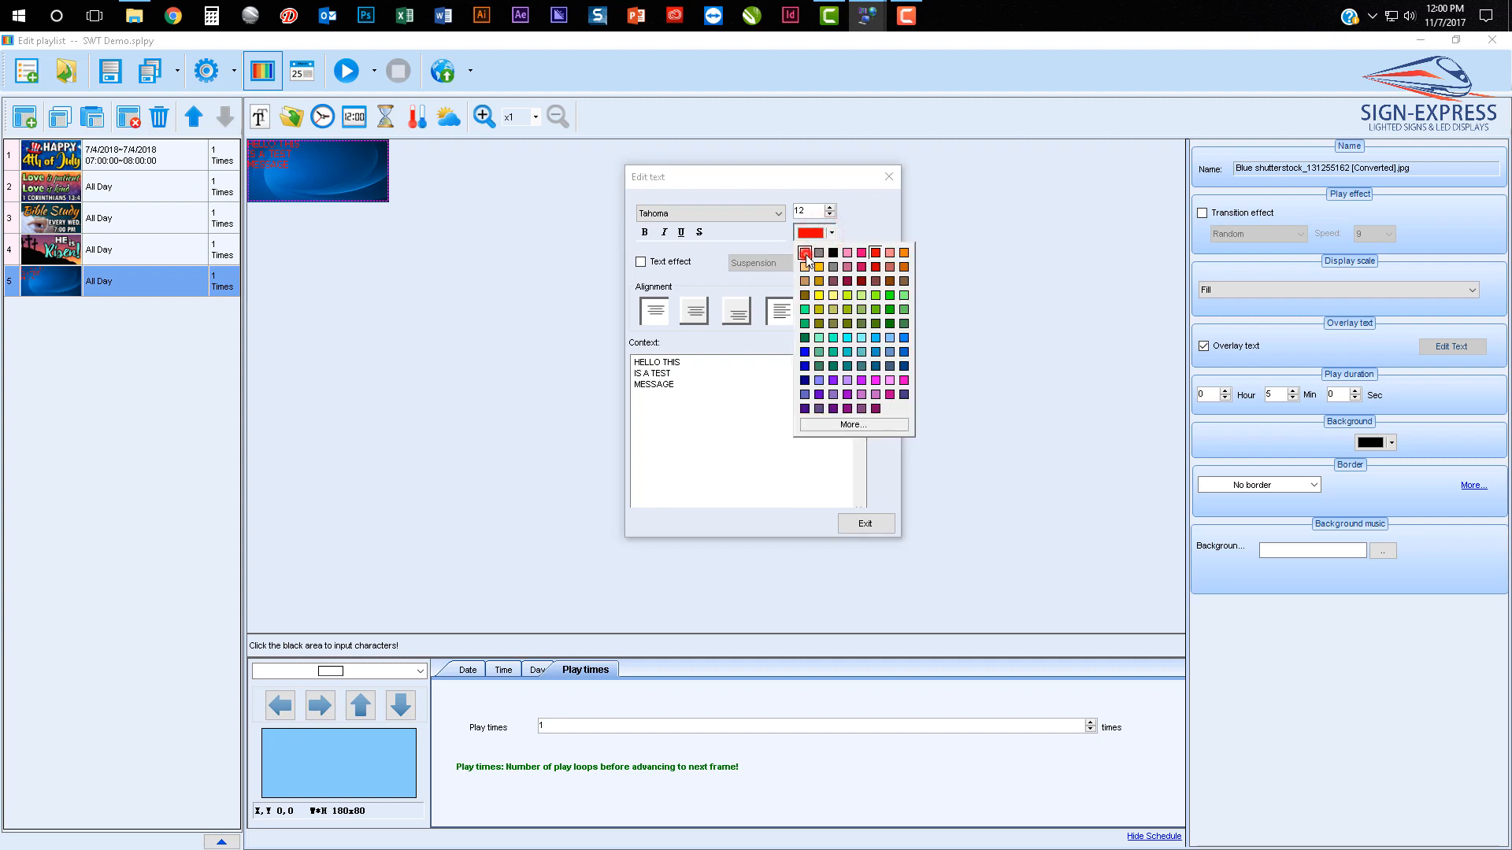
pyautogui.click(805, 254)
pyautogui.click(830, 208)
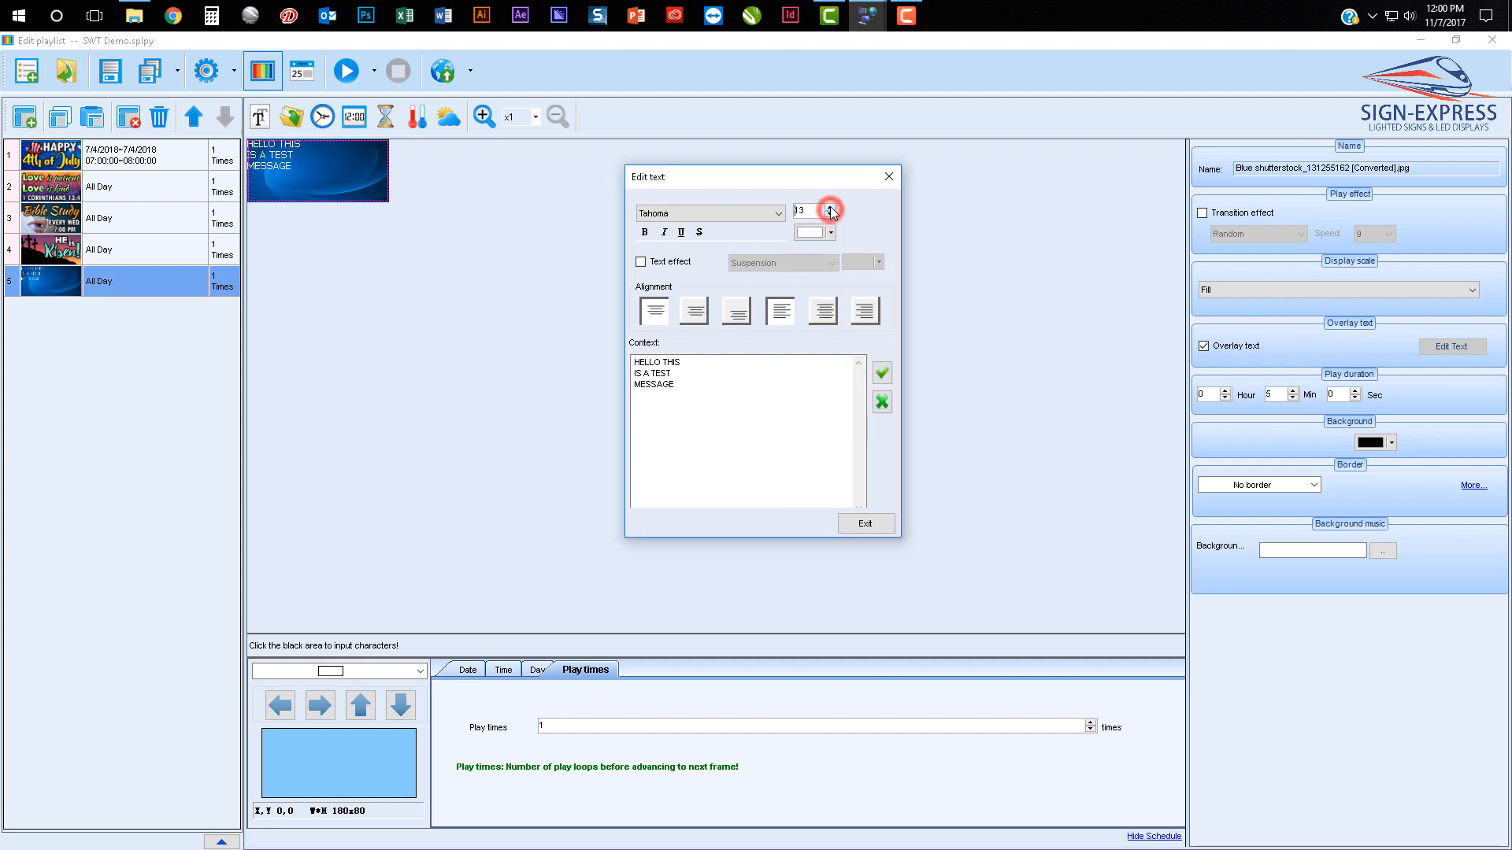
pyautogui.click(830, 208)
pyautogui.click(830, 208)
pyautogui.click(830, 209)
pyautogui.click(830, 208)
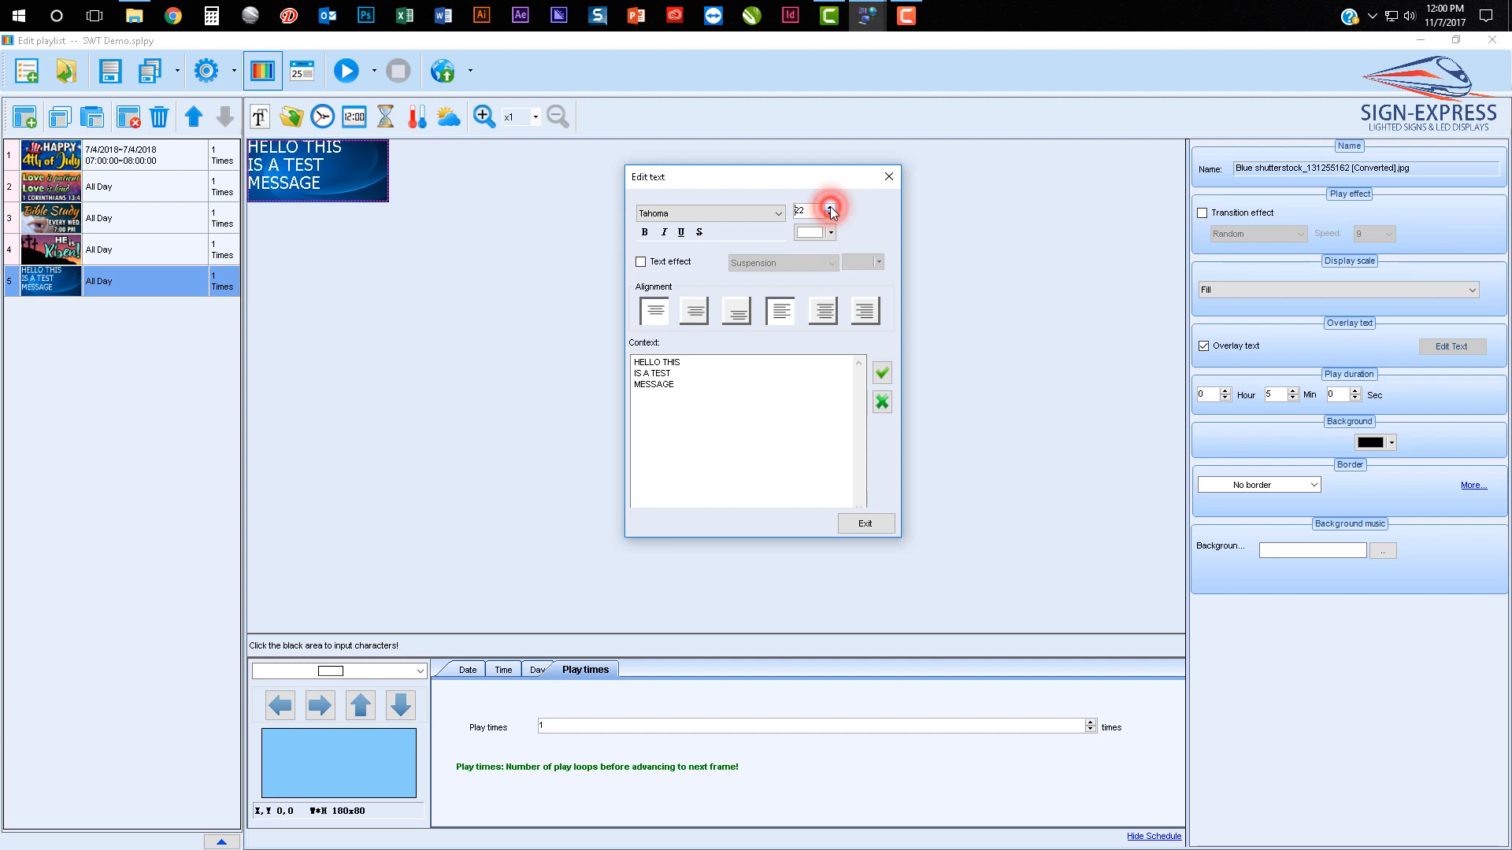
pyautogui.click(830, 208)
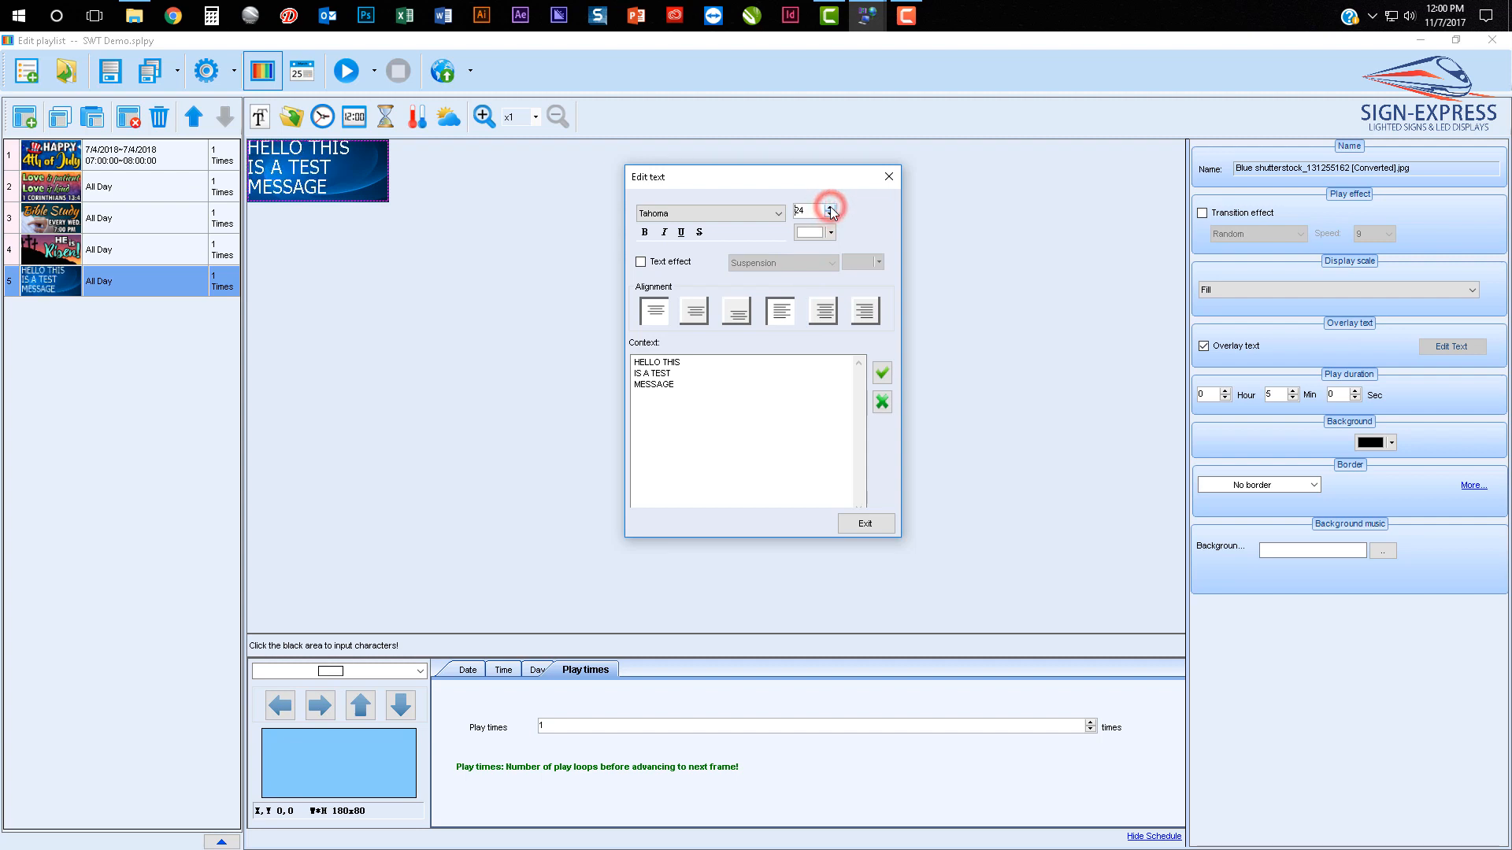
# Center the overlay text vertically, try right alignment, and center the text horizontally
pyautogui.click(696, 311)
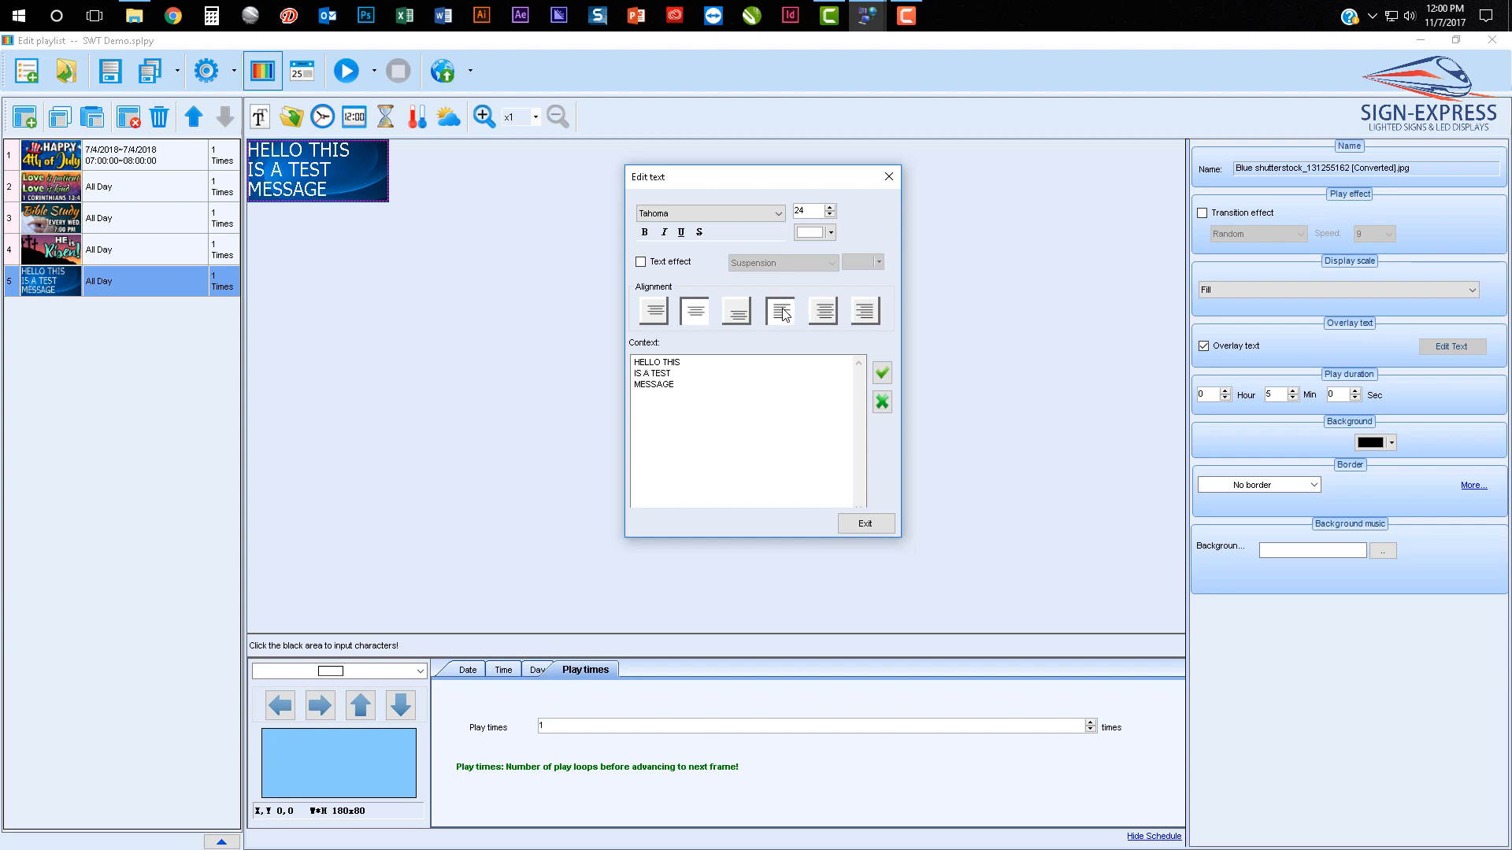
pyautogui.click(823, 311)
pyautogui.click(867, 312)
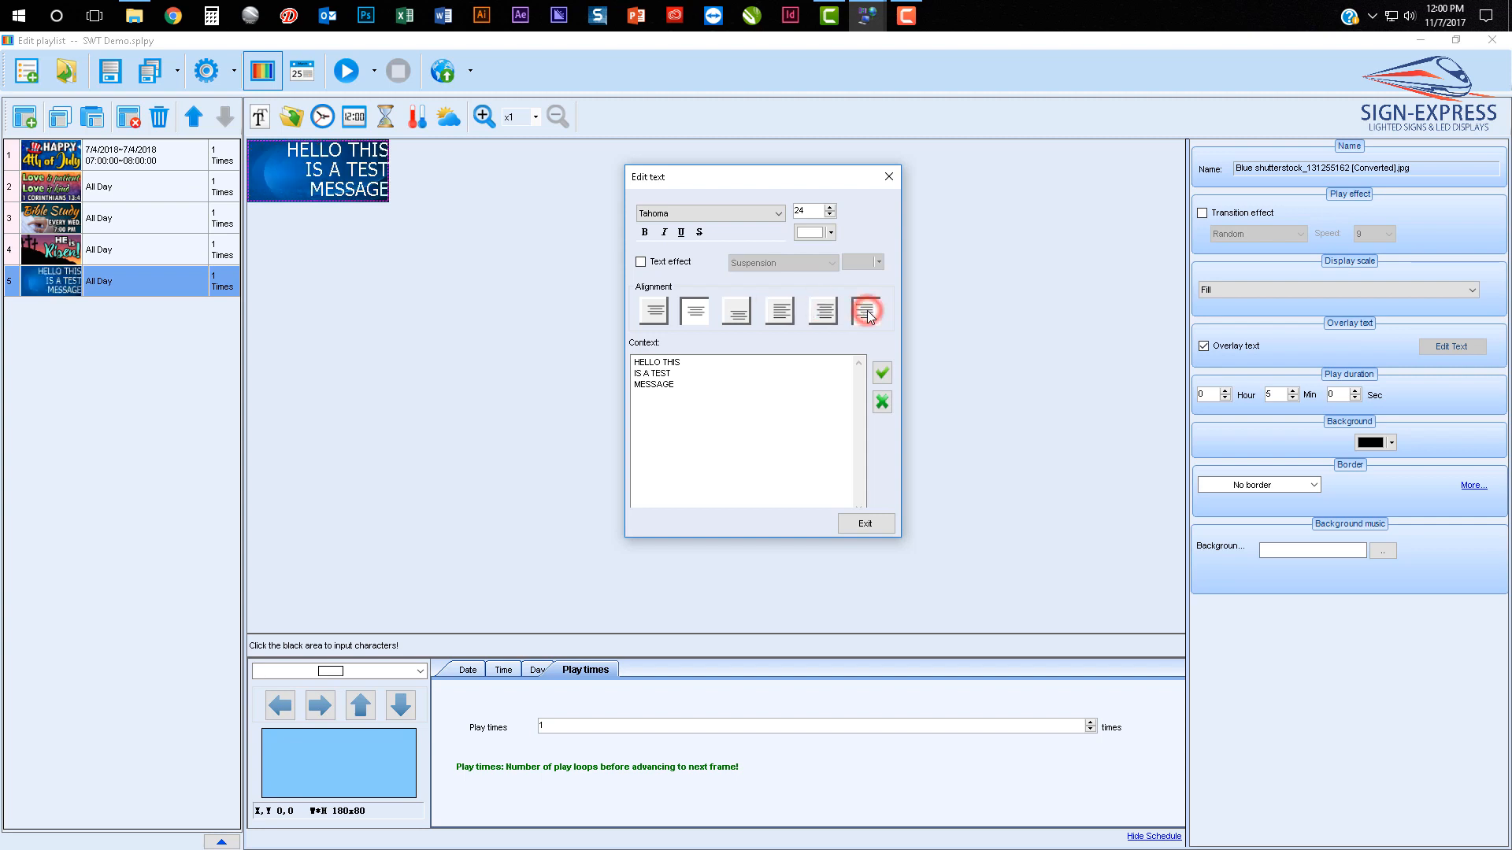
pyautogui.click(823, 313)
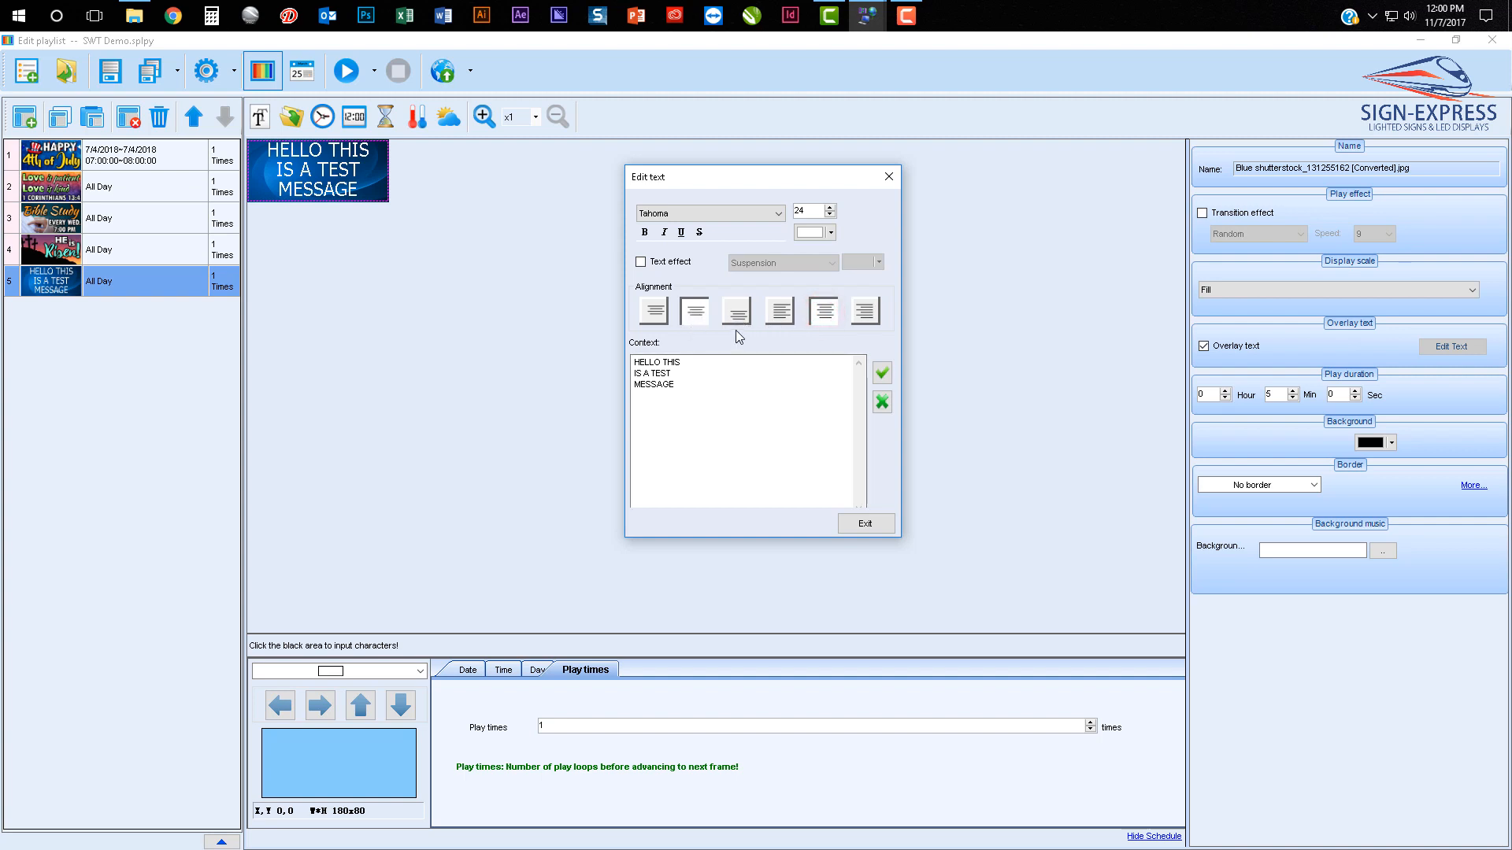
# Turn on the overlay text's effect, choose Outlines, and set the outline color to black
pyautogui.click(640, 262)
pyautogui.click(745, 262)
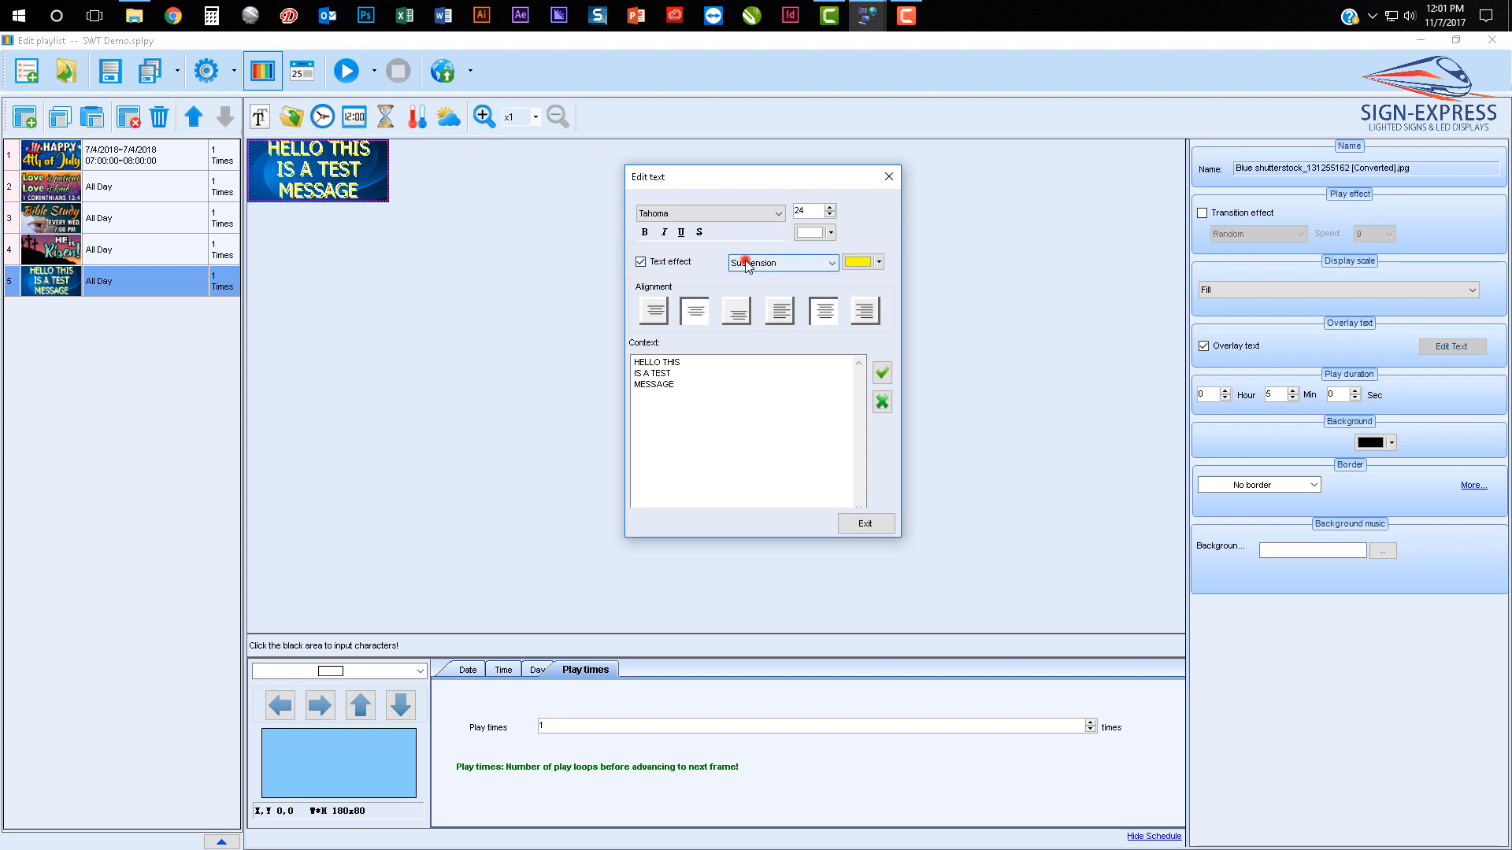
pyautogui.click(749, 284)
pyautogui.click(857, 262)
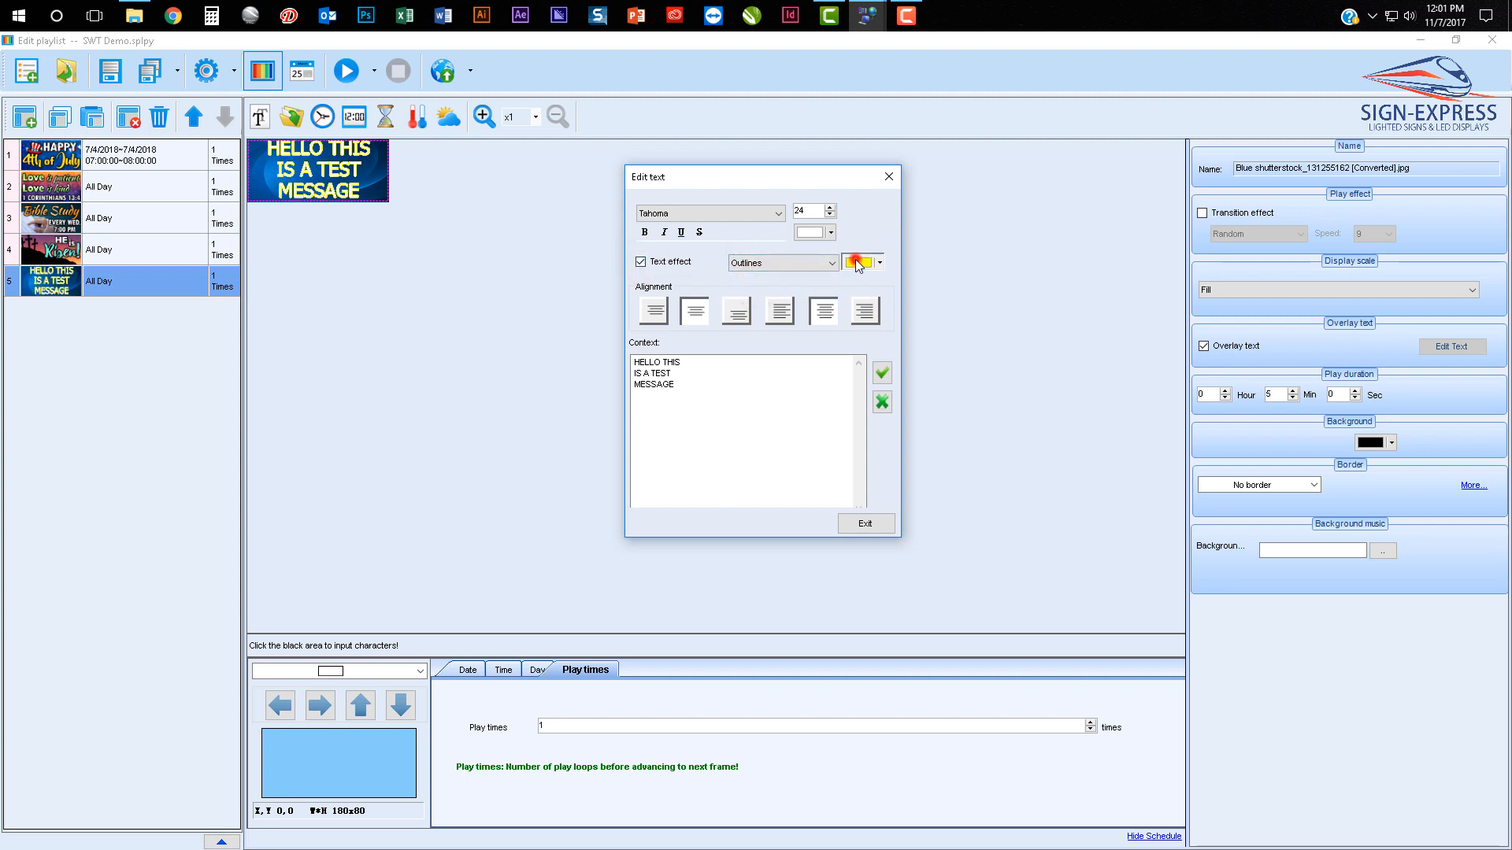
pyautogui.click(880, 282)
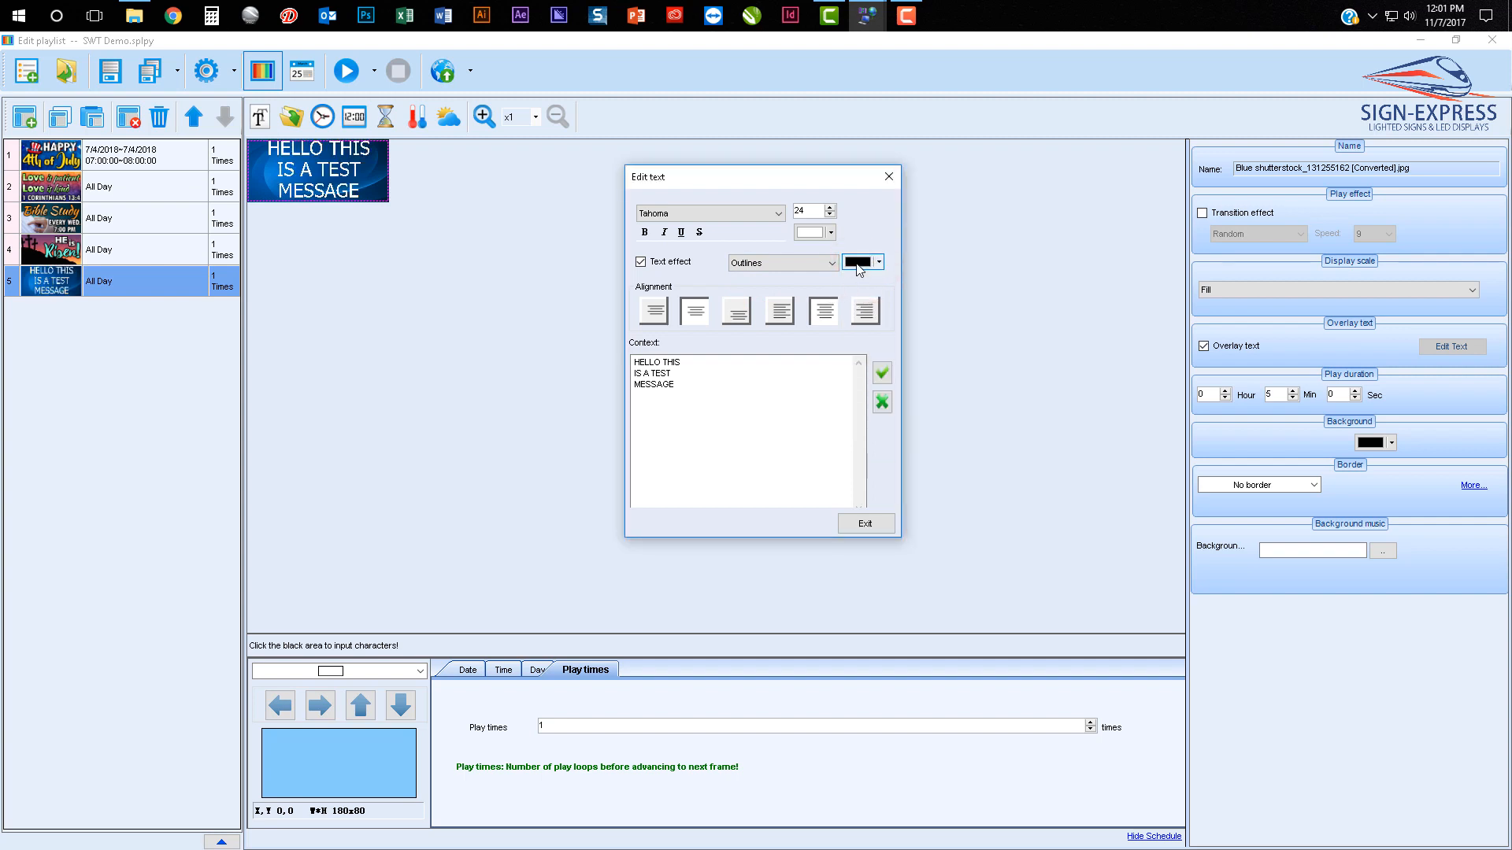
# Open the outline's custom color settings, raise the luminance to full white (RGB 255, 255, 255), and return it to black
pyautogui.click(856, 264)
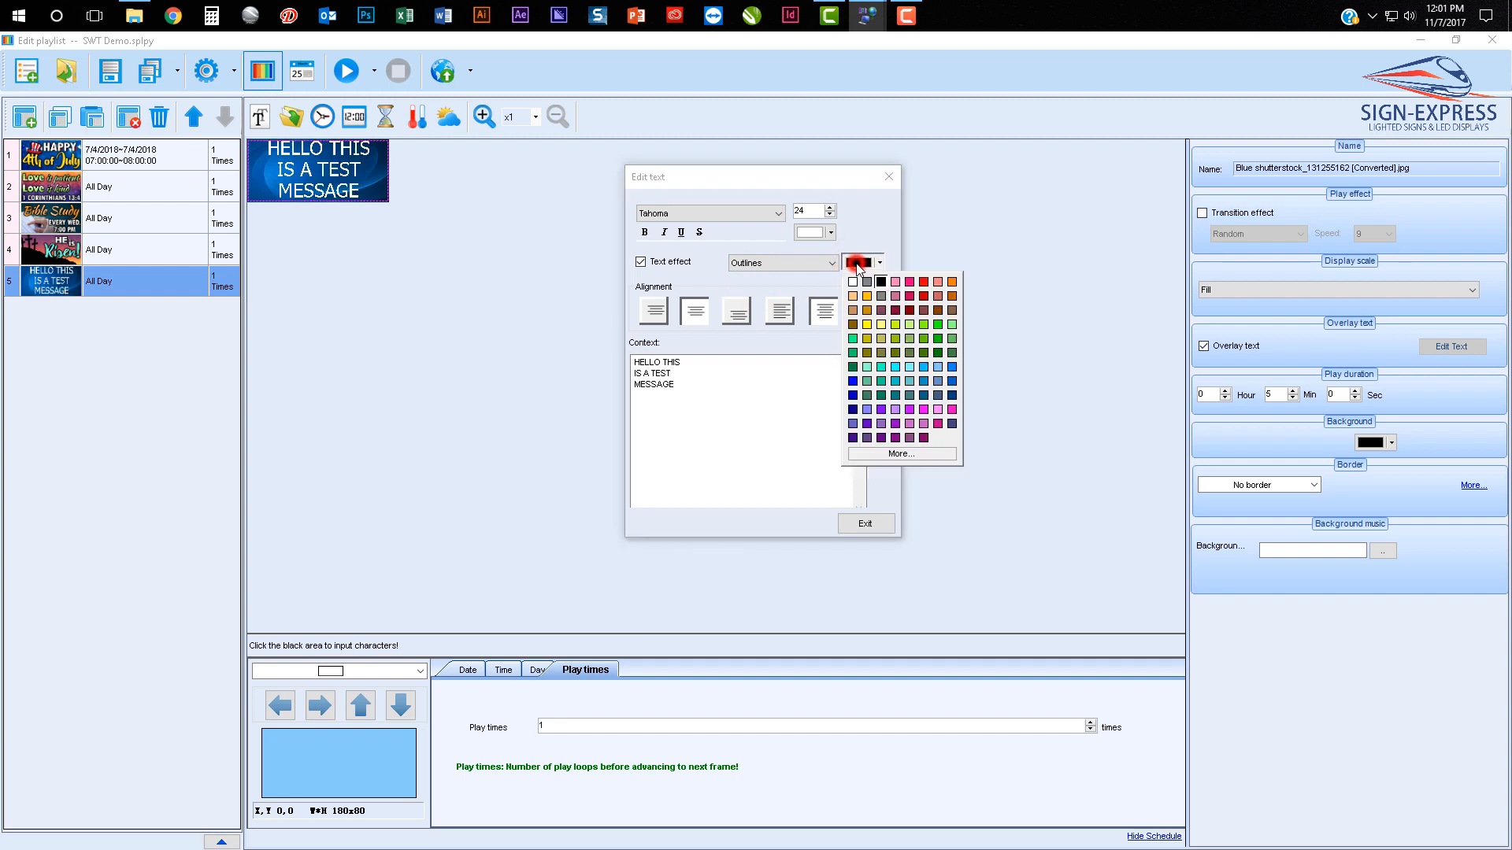
pyautogui.click(892, 455)
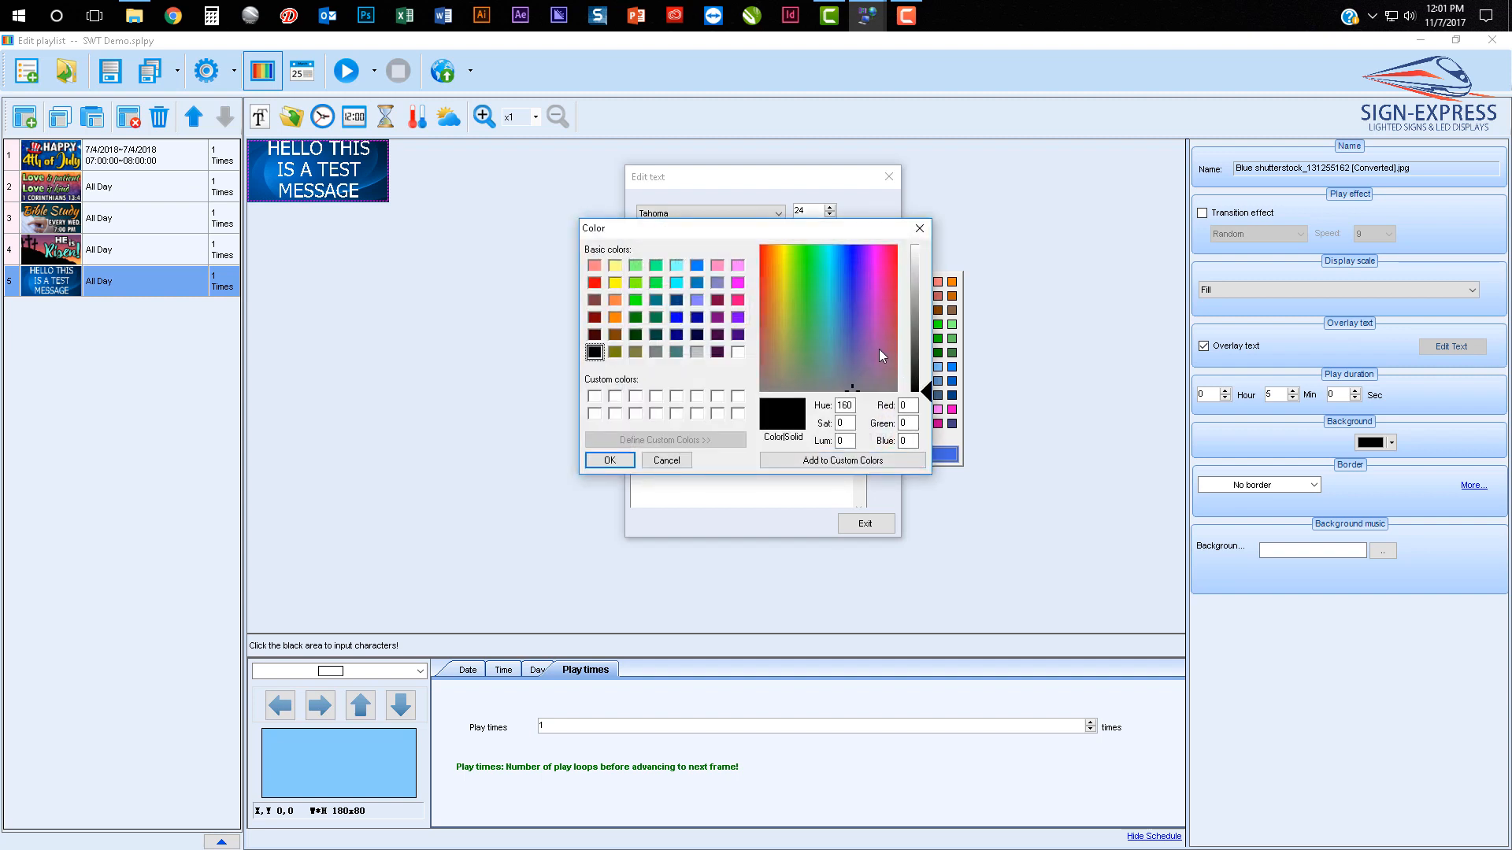
pyautogui.moveTo(917, 386); pyautogui.dragTo(920, 246)
pyautogui.doubleClick(908, 405)
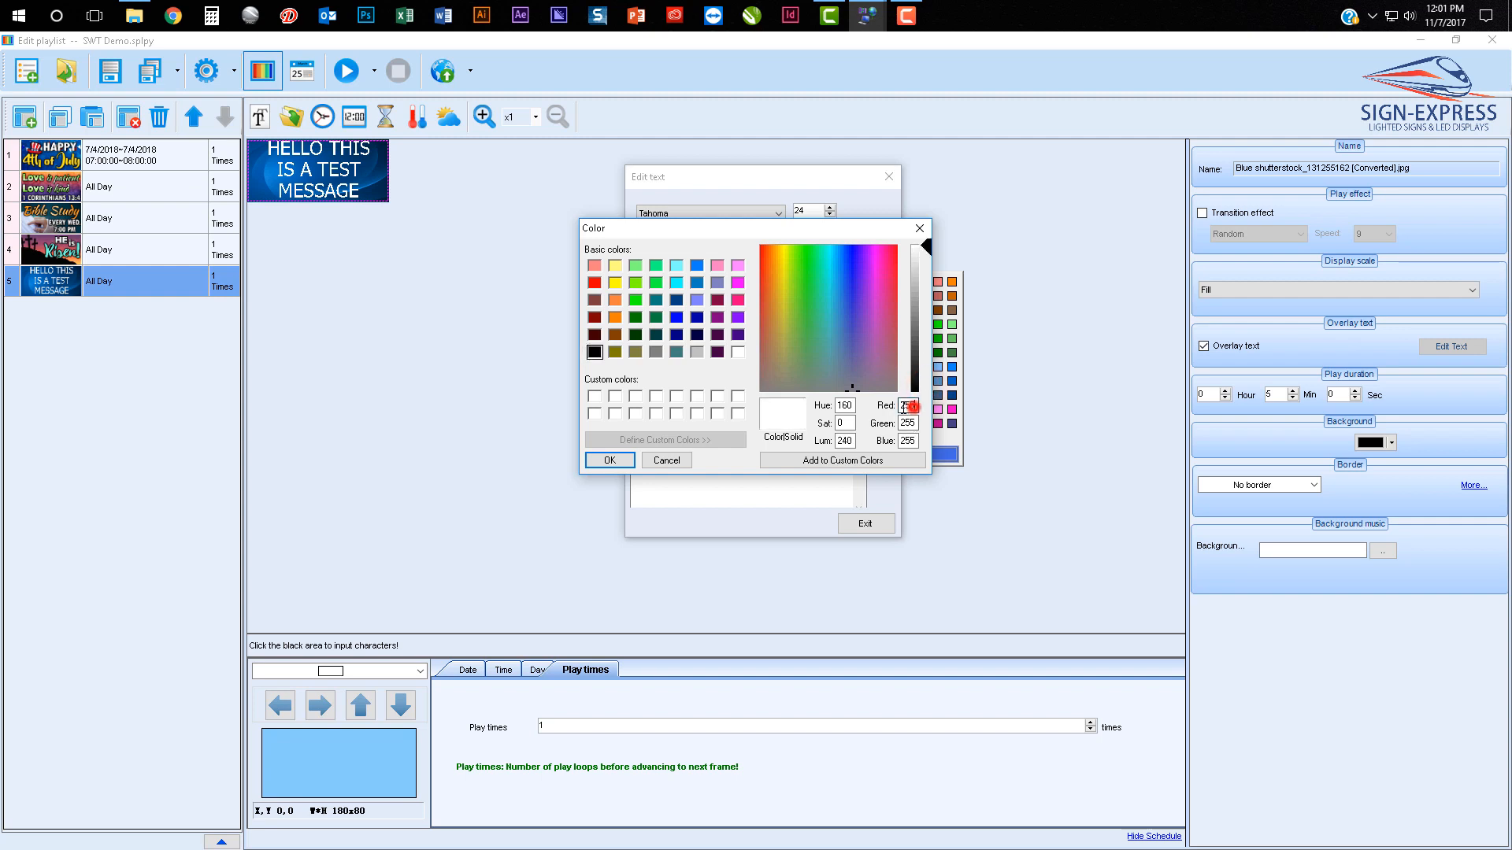
pyautogui.doubleClick(910, 423)
pyautogui.doubleClick(912, 439)
pyautogui.click(928, 244)
pyautogui.click(926, 390)
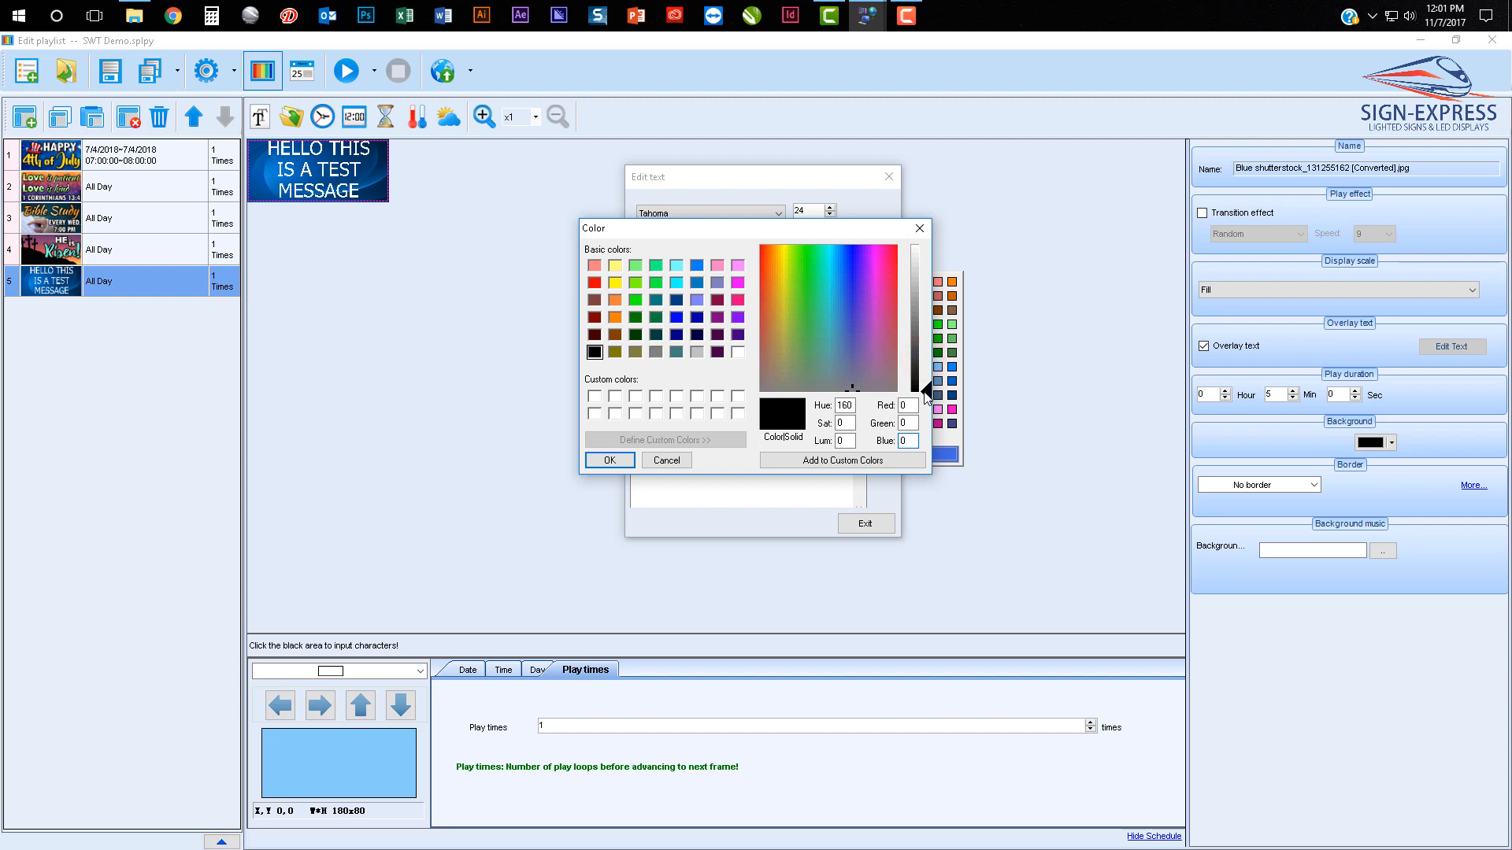
# Set the outline's custom color to near-black with red, green and blue at 12, and apply it
pyautogui.click(910, 406)
pyautogui.click(910, 424)
pyautogui.click(911, 440)
pyautogui.moveTo(858, 235); pyautogui.dragTo(1219, 199)
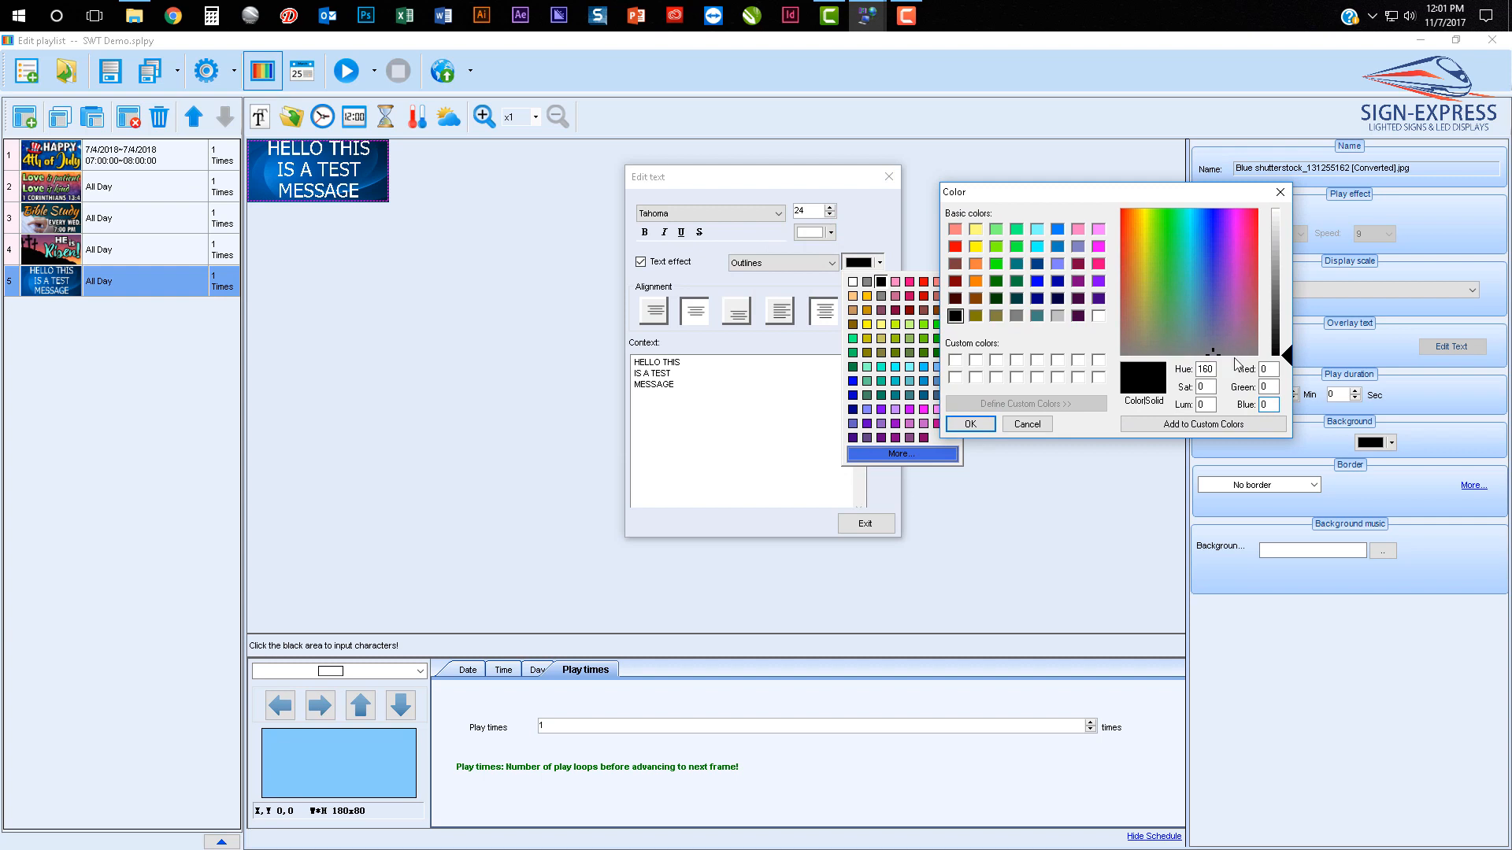
pyautogui.click(1268, 387)
pyautogui.click(1269, 405)
pyautogui.click(1289, 354)
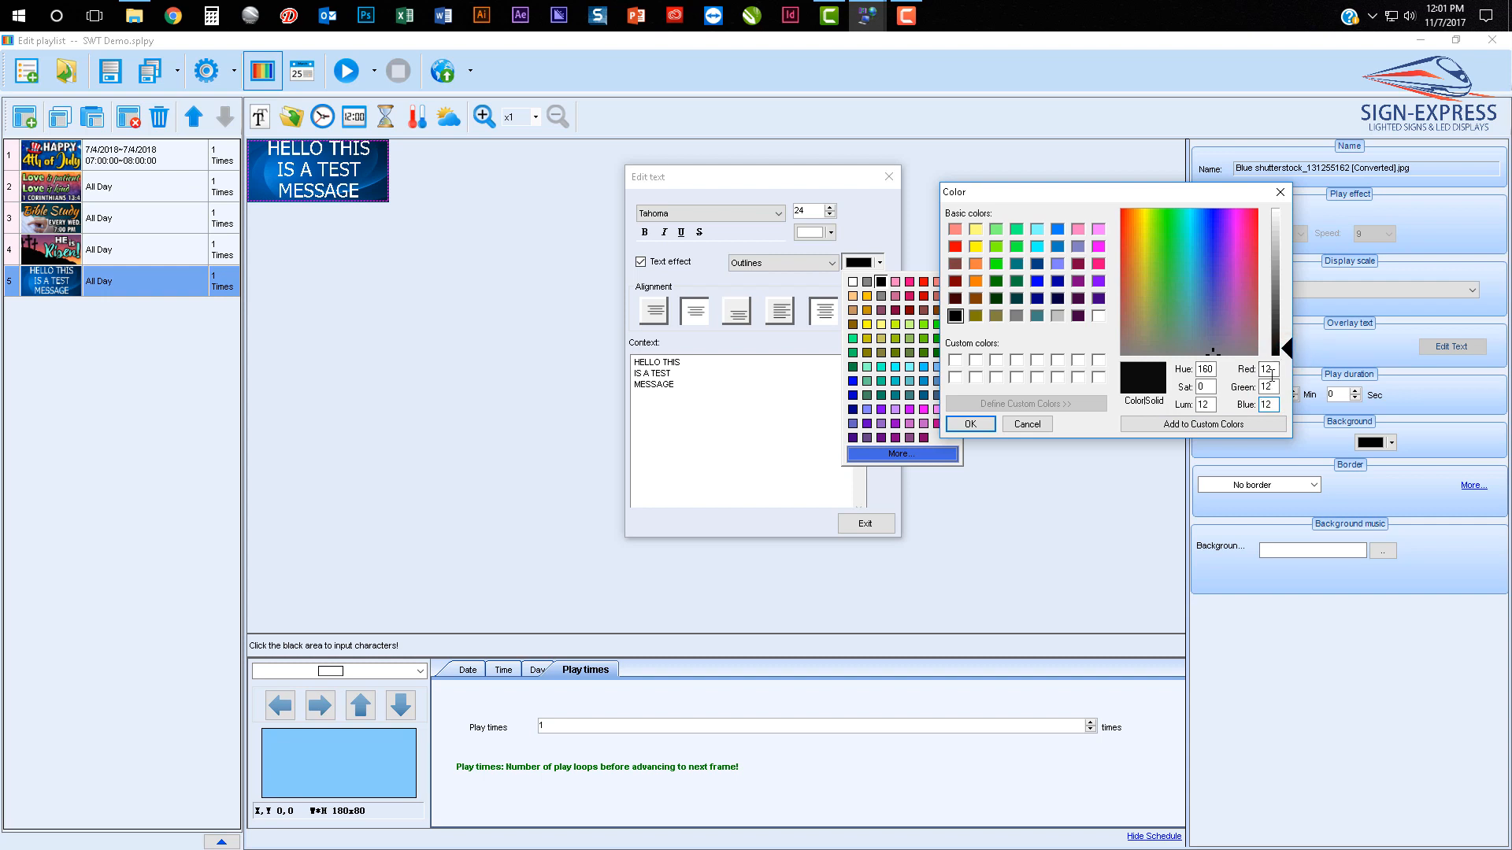
pyautogui.click(971, 424)
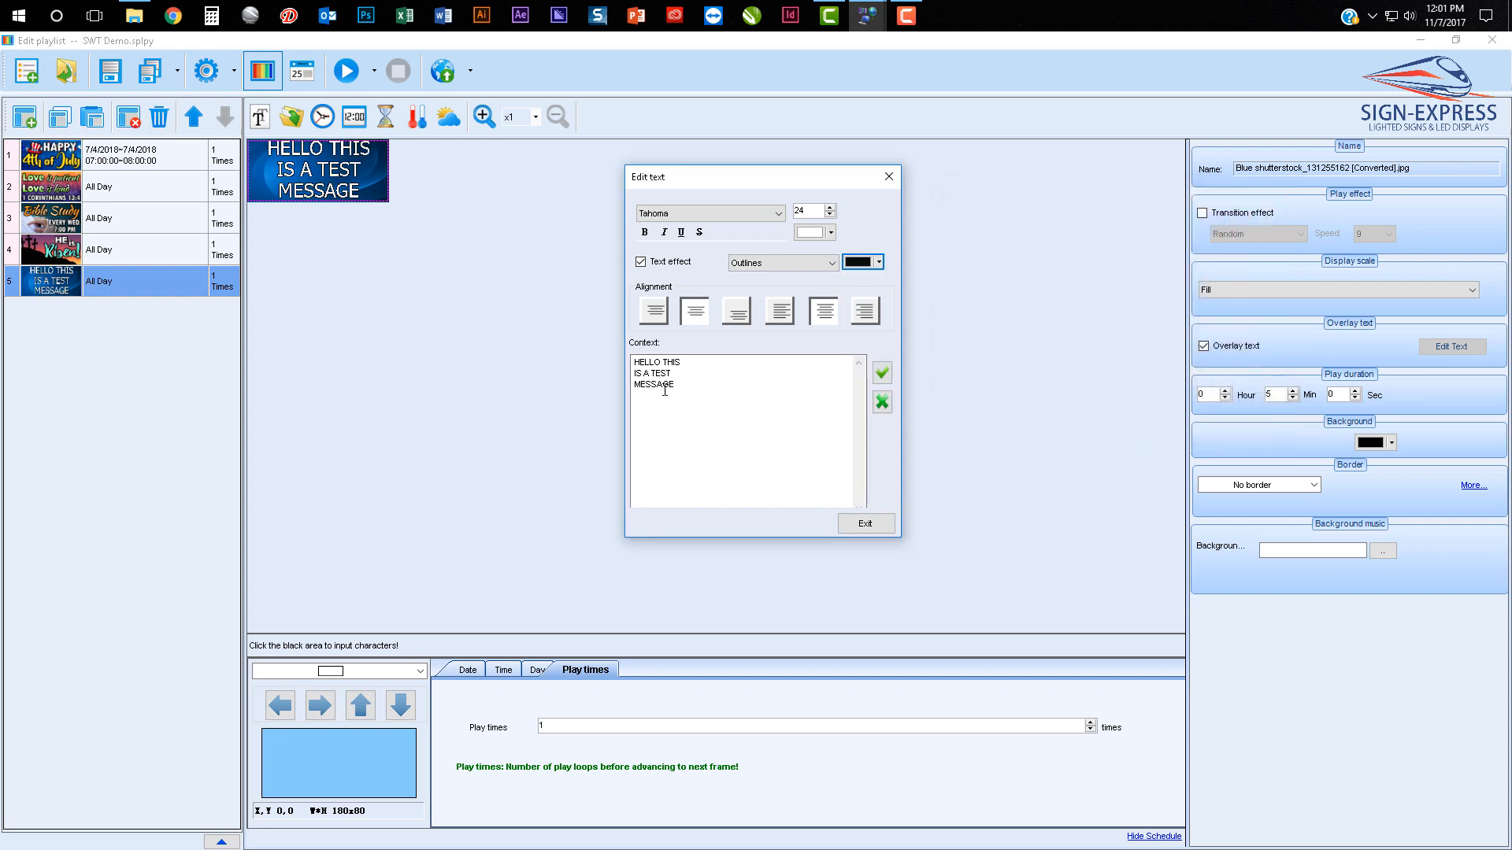
# Finish the text editing and enlarge the page preview to x6 to examine the outlined lettering
pyautogui.click(866, 524)
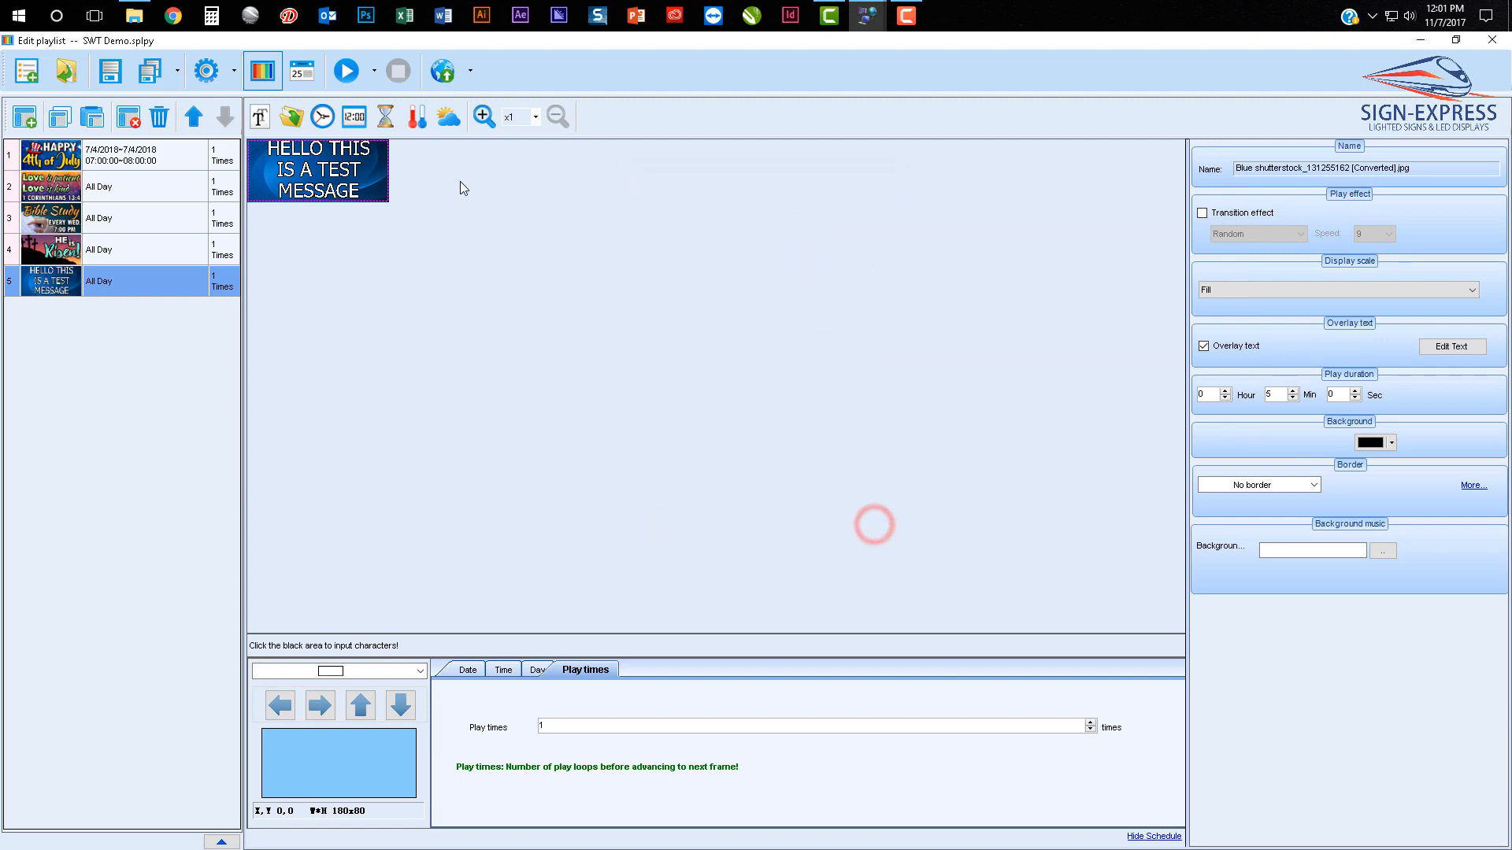
pyautogui.click(482, 118)
pyautogui.click(482, 118)
pyautogui.click(482, 118)
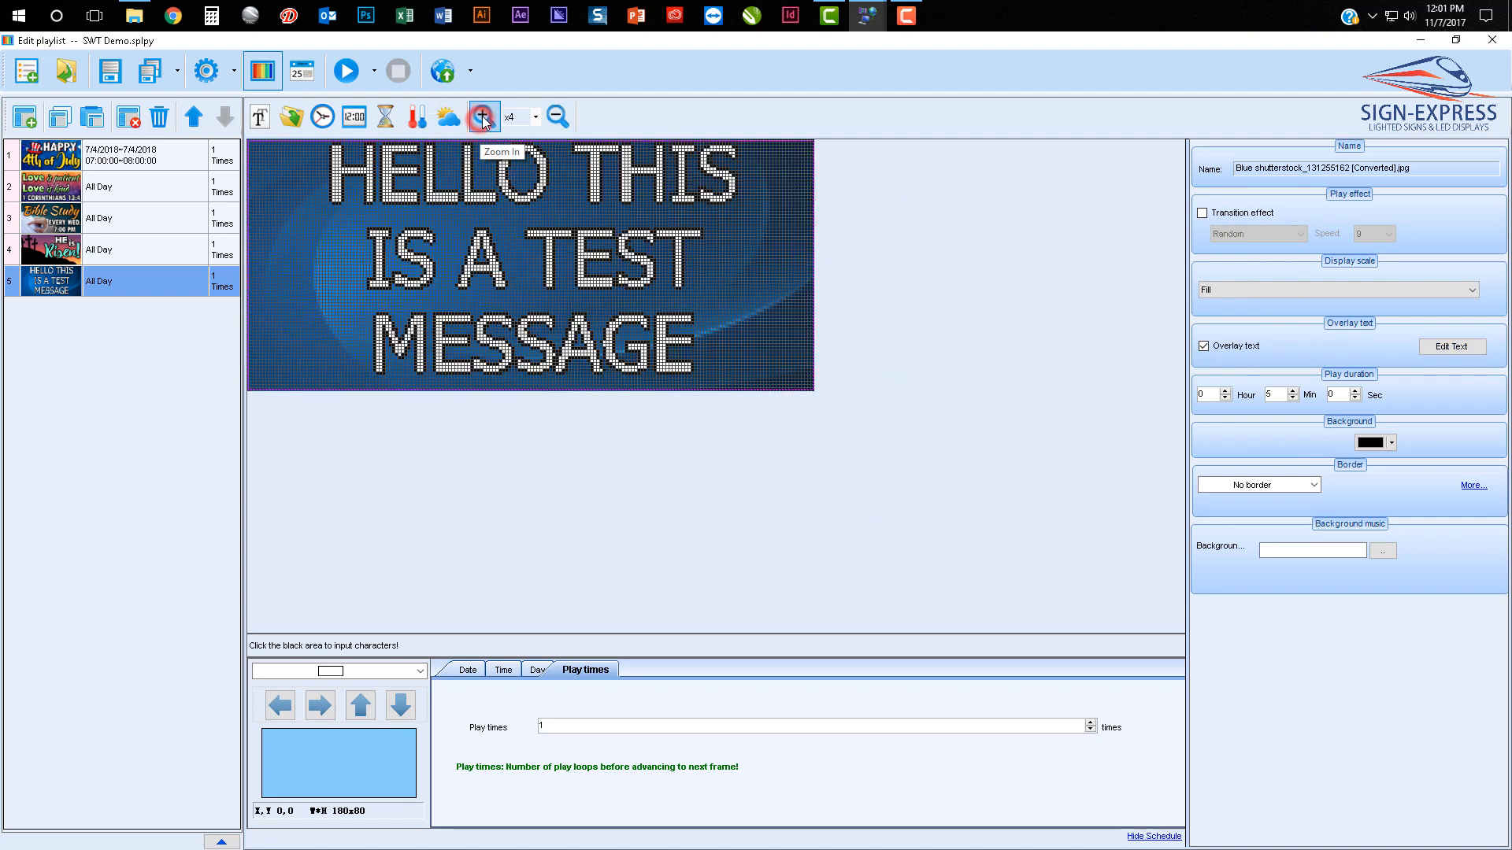
pyautogui.click(482, 118)
pyautogui.click(484, 118)
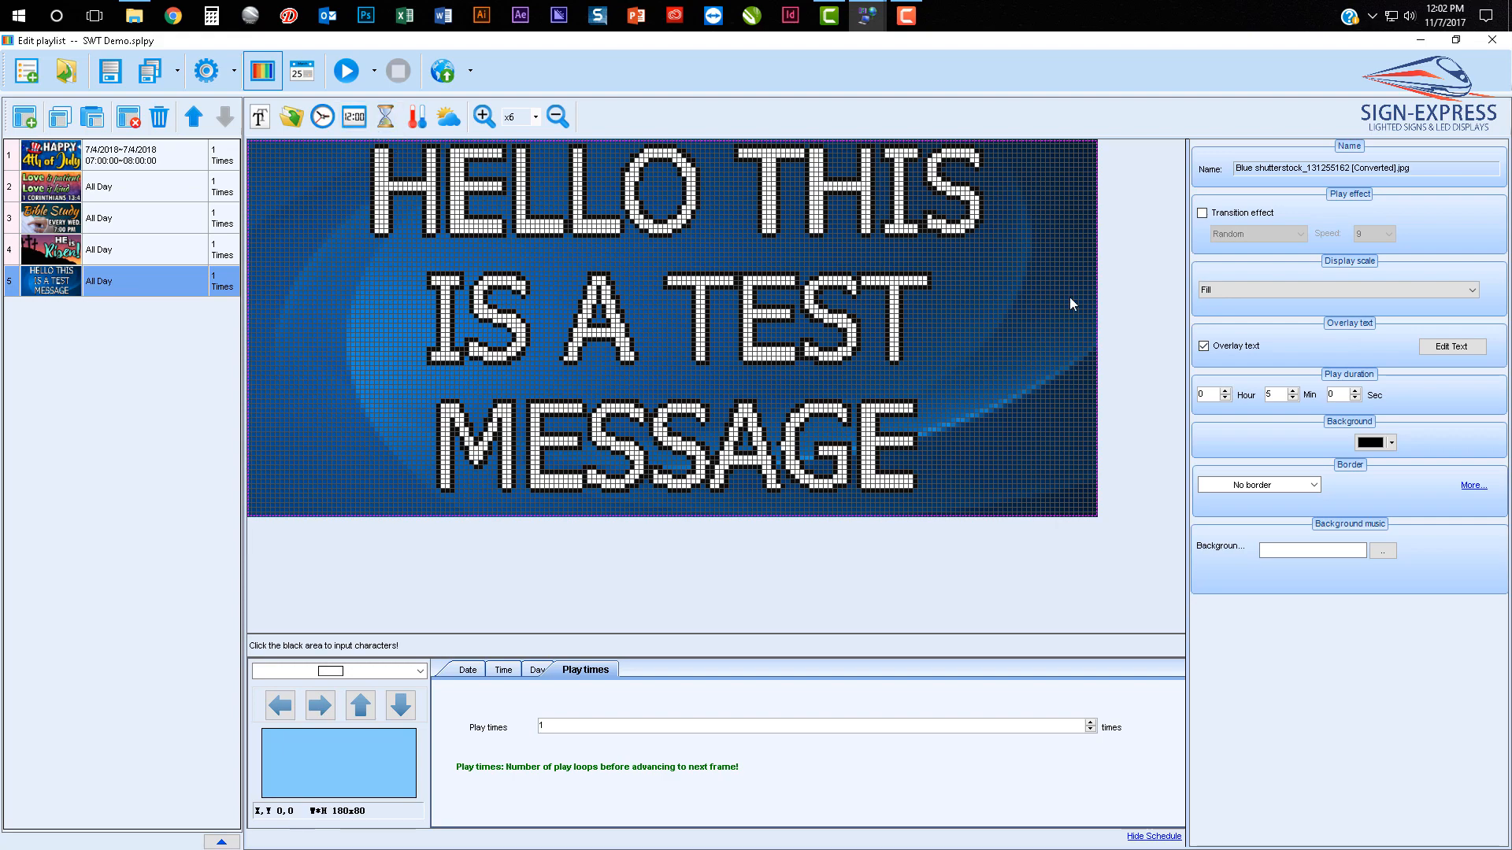
# Reopen the overlay text's custom font color, pick the basic yellow, and lighten it to luminance 144
pyautogui.click(1451, 346)
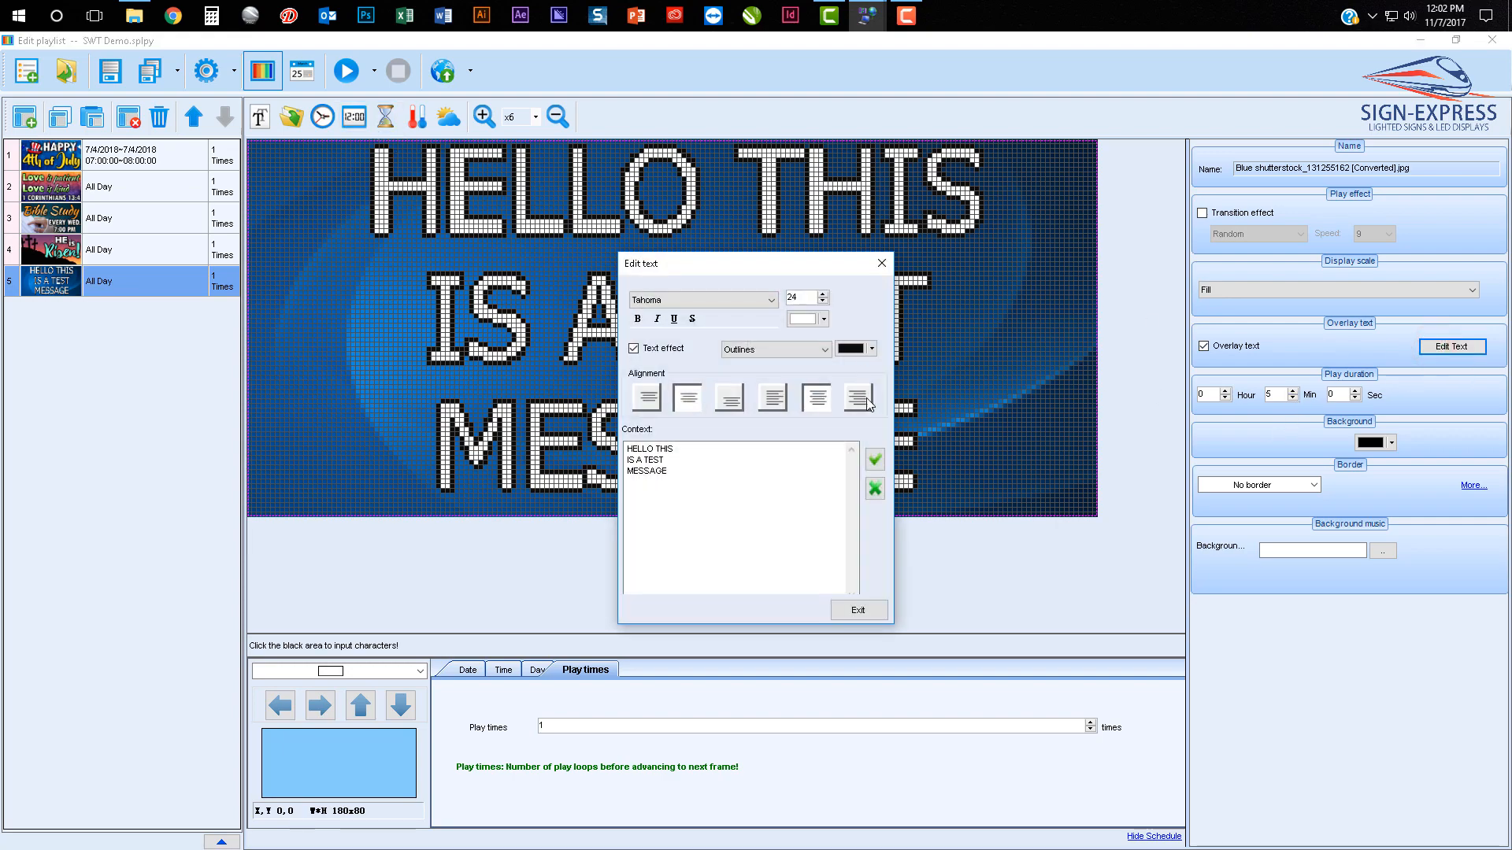
pyautogui.click(824, 319)
pyautogui.click(863, 510)
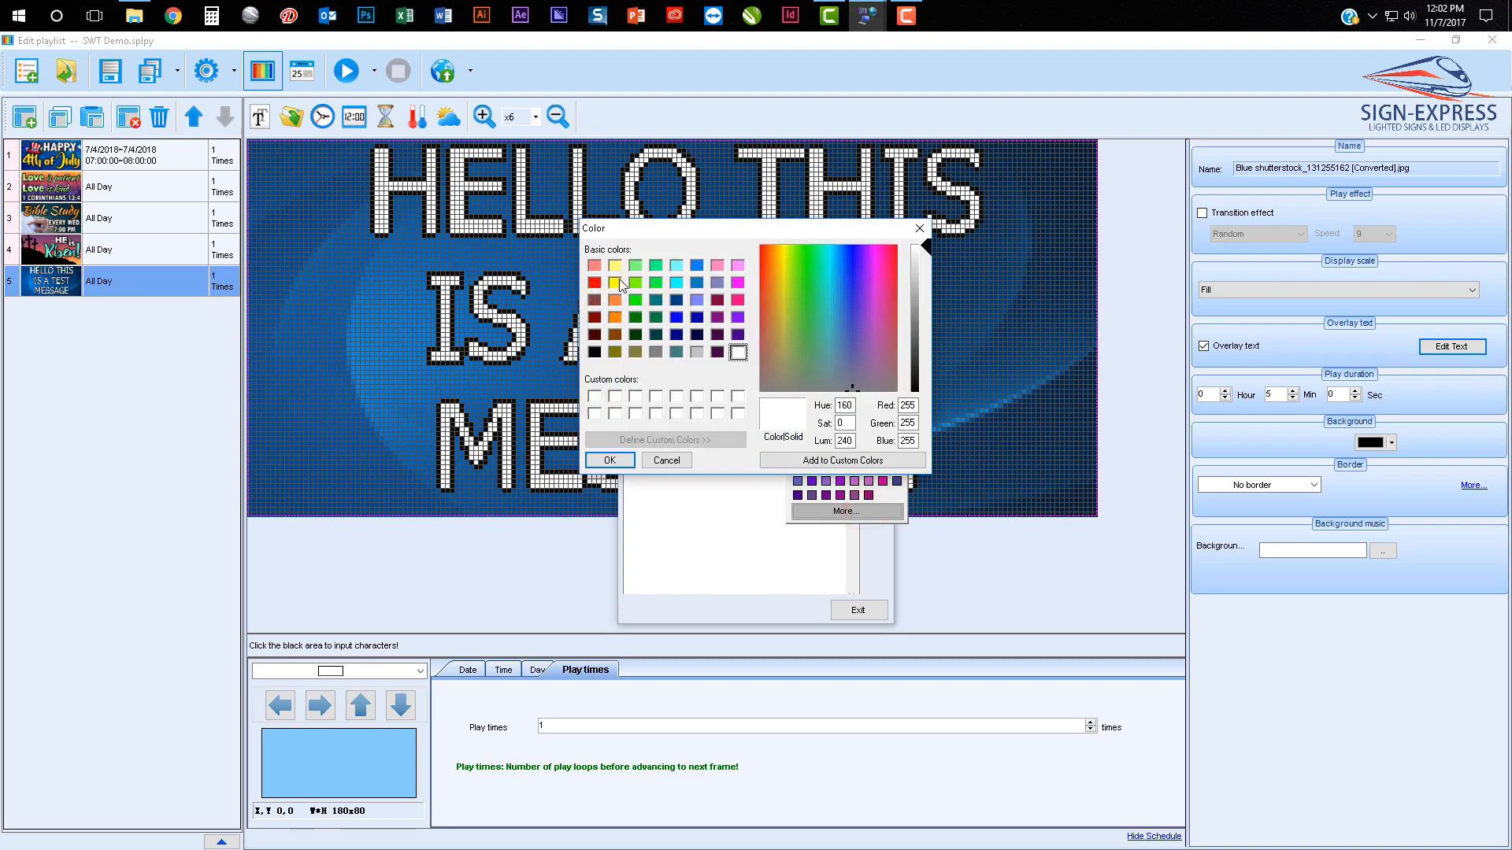
pyautogui.click(616, 283)
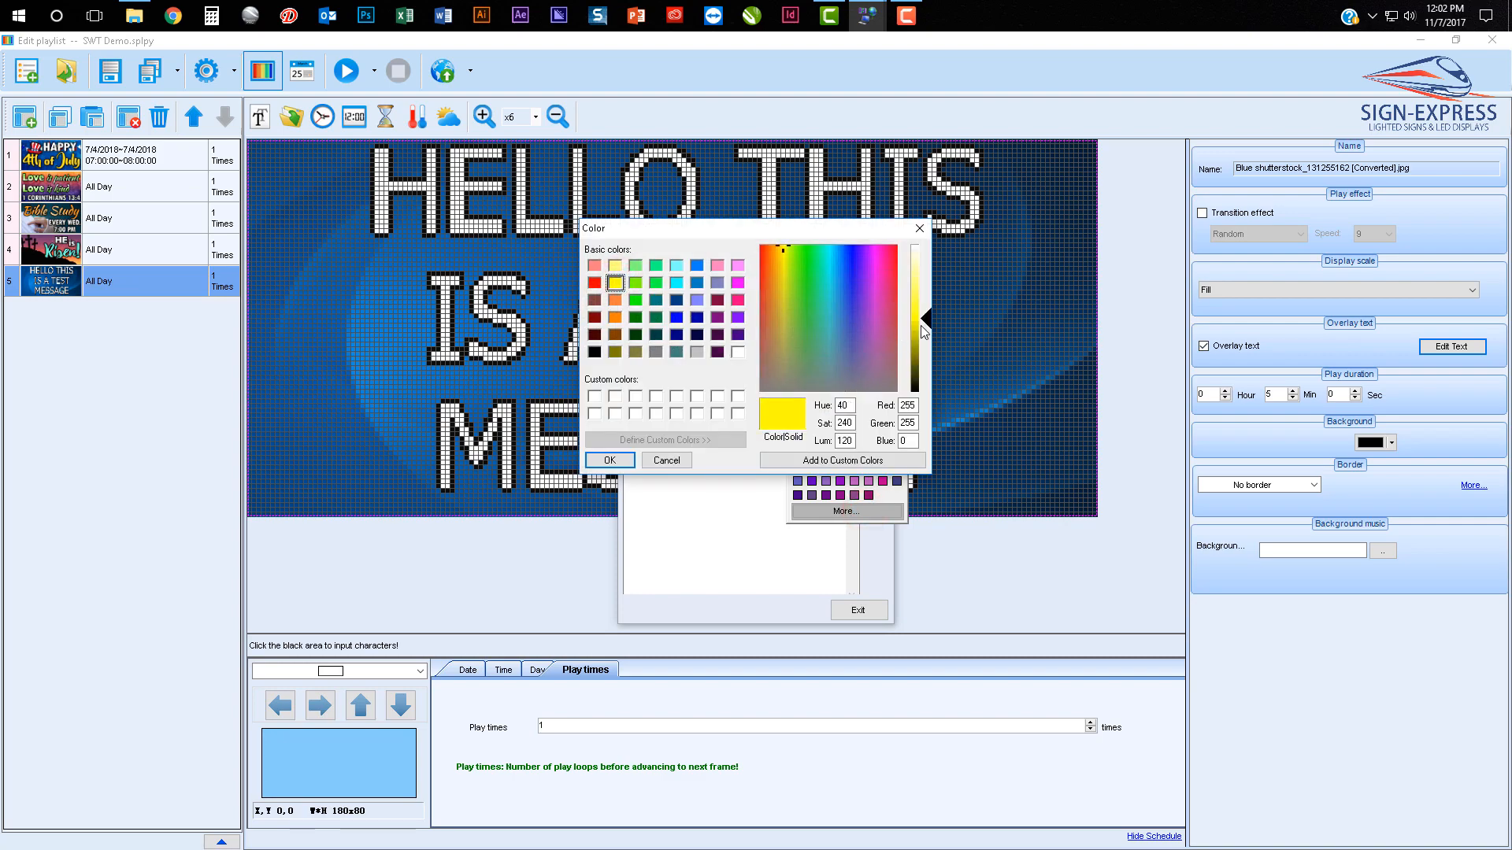
pyautogui.click(908, 405)
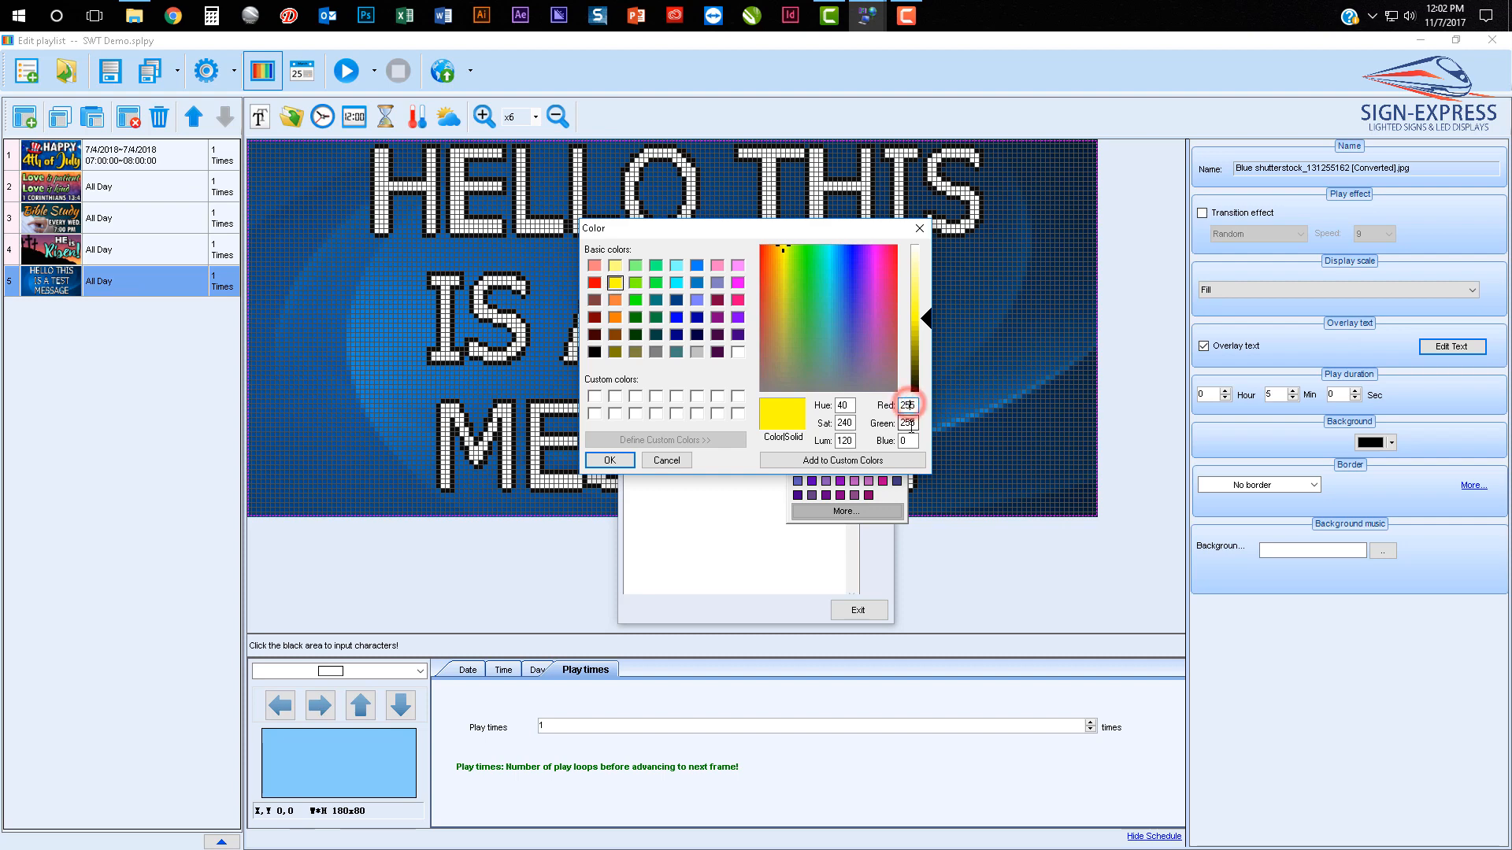
pyautogui.click(910, 425)
pyautogui.click(909, 440)
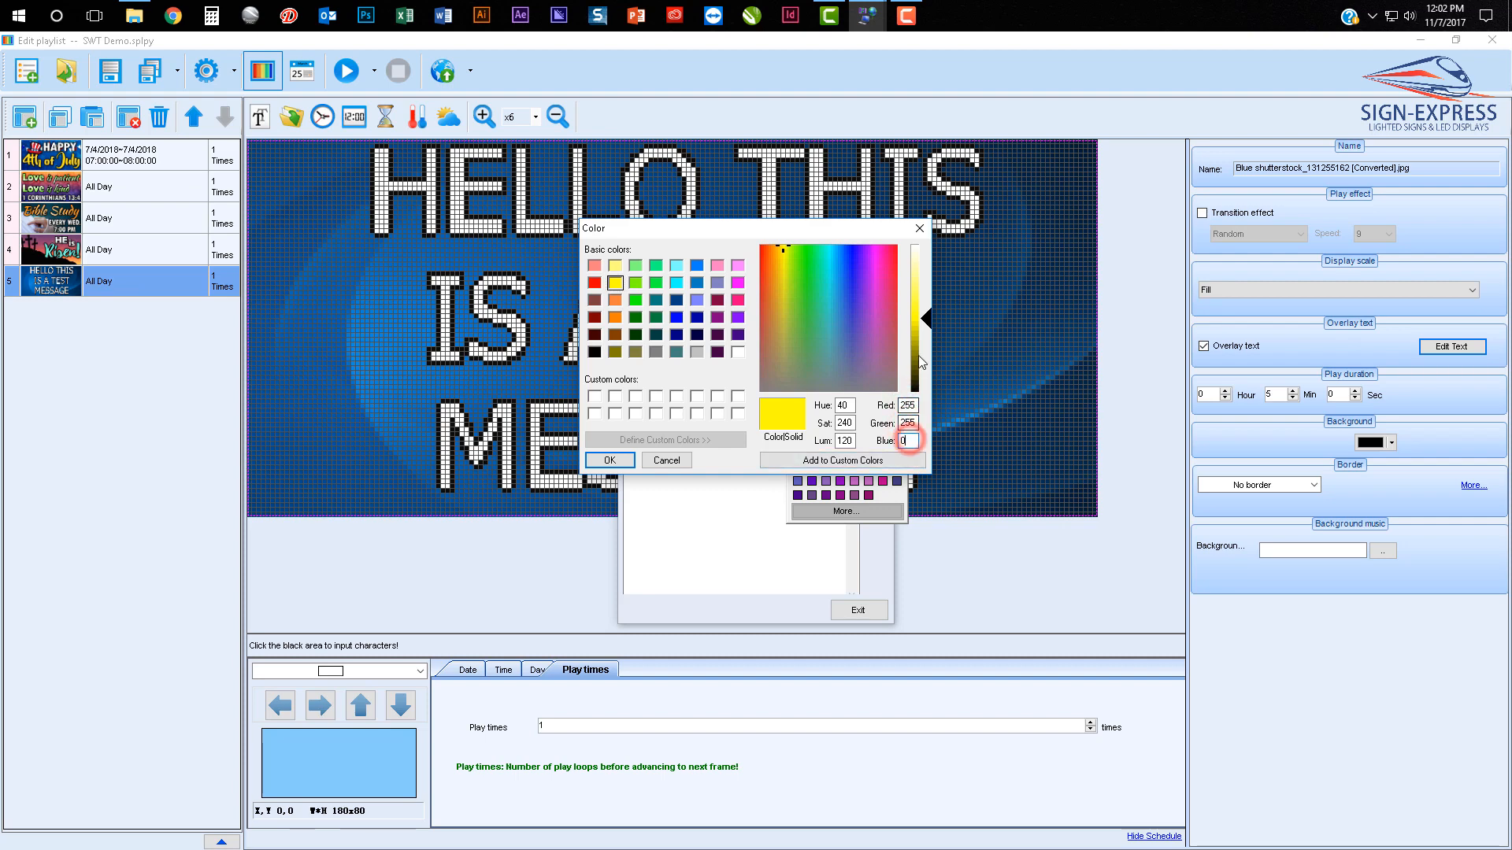
pyautogui.click(926, 314)
pyautogui.moveTo(927, 311); pyautogui.dragTo(928, 304)
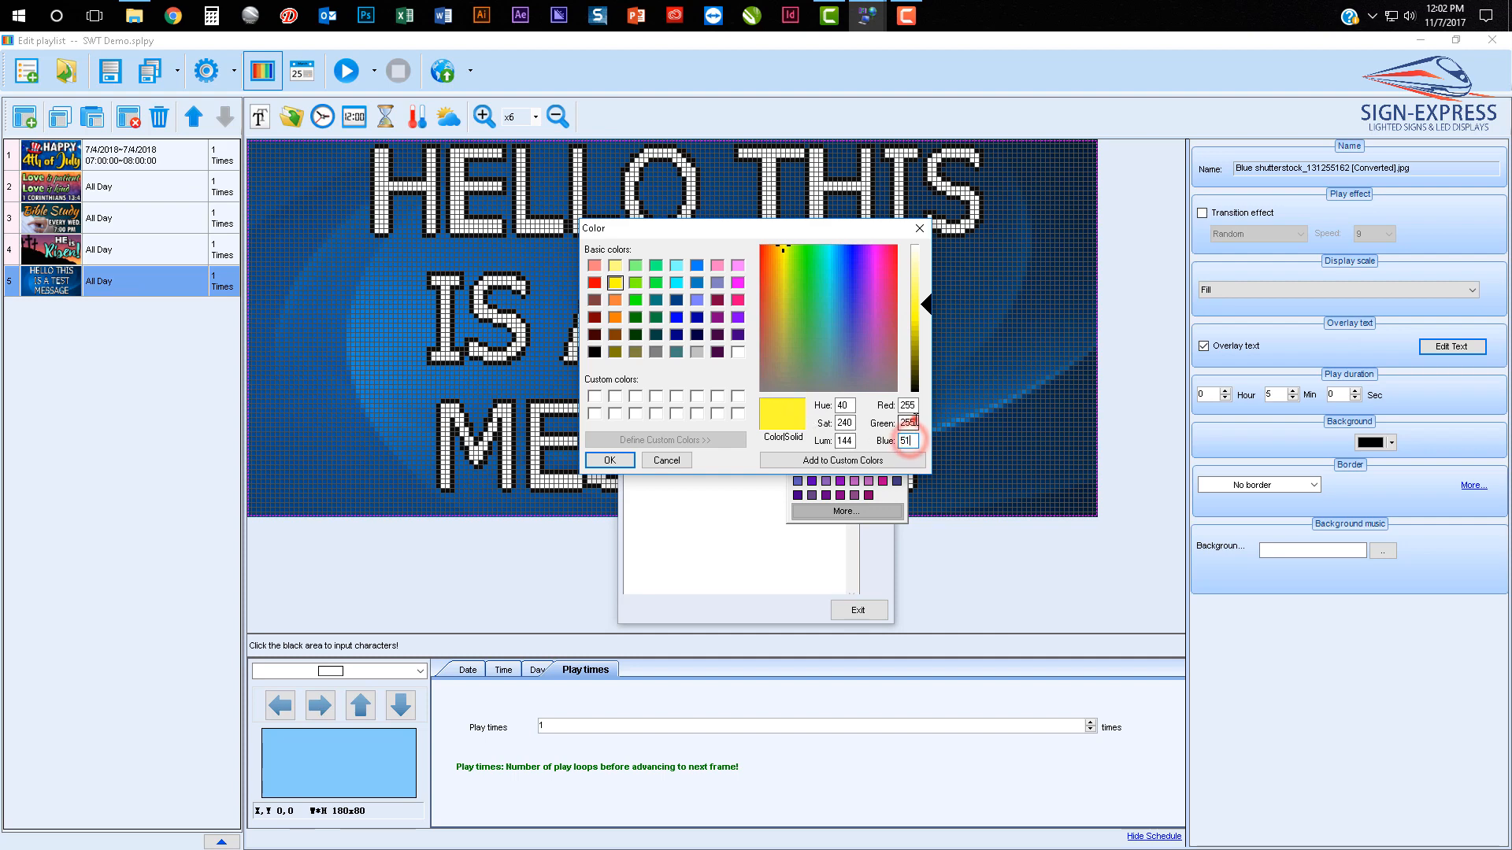
pyautogui.click(910, 404)
# Try the basic lime green as the text color and lighten it to RGB 155, 255, 55
pyautogui.click(635, 282)
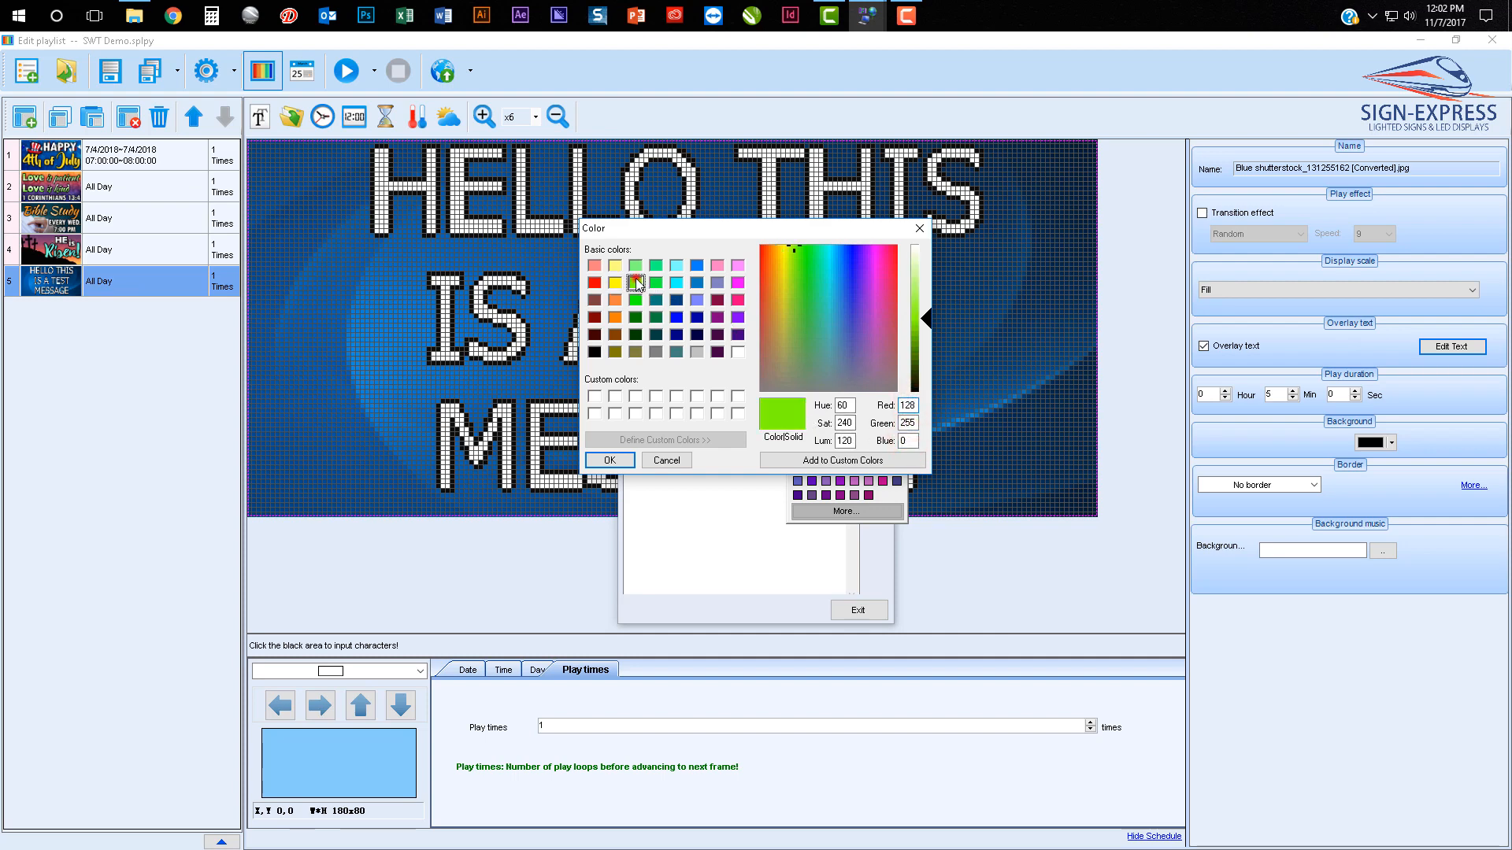
pyautogui.moveTo(928, 319); pyautogui.dragTo(928, 302)
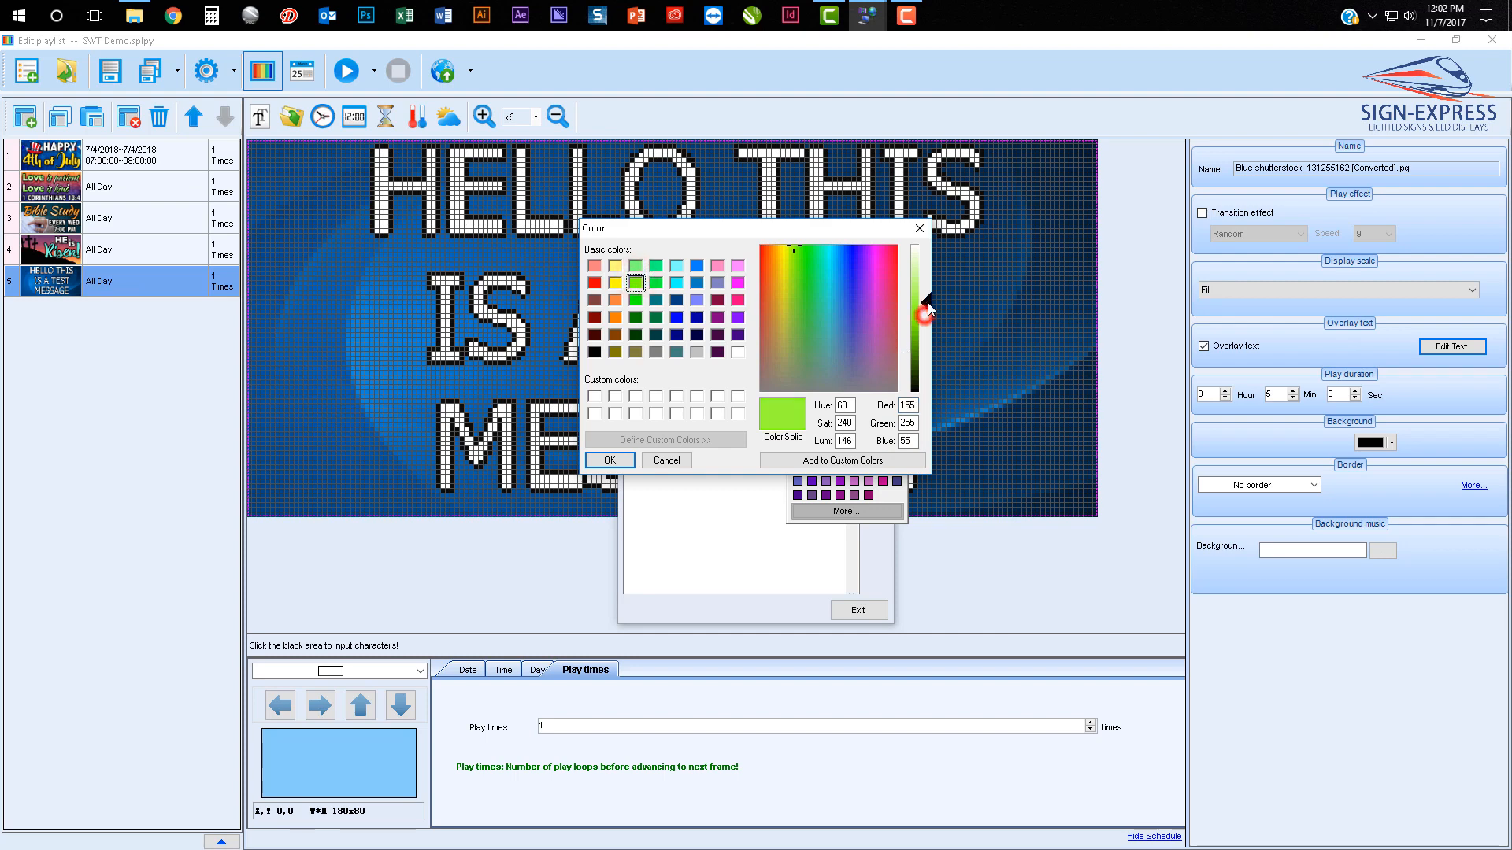
pyautogui.click(906, 405)
pyautogui.click(905, 437)
pyautogui.click(905, 424)
# Try the light pink and cyan basic colors for the text, lightening the cyan to luminance 173
pyautogui.click(737, 267)
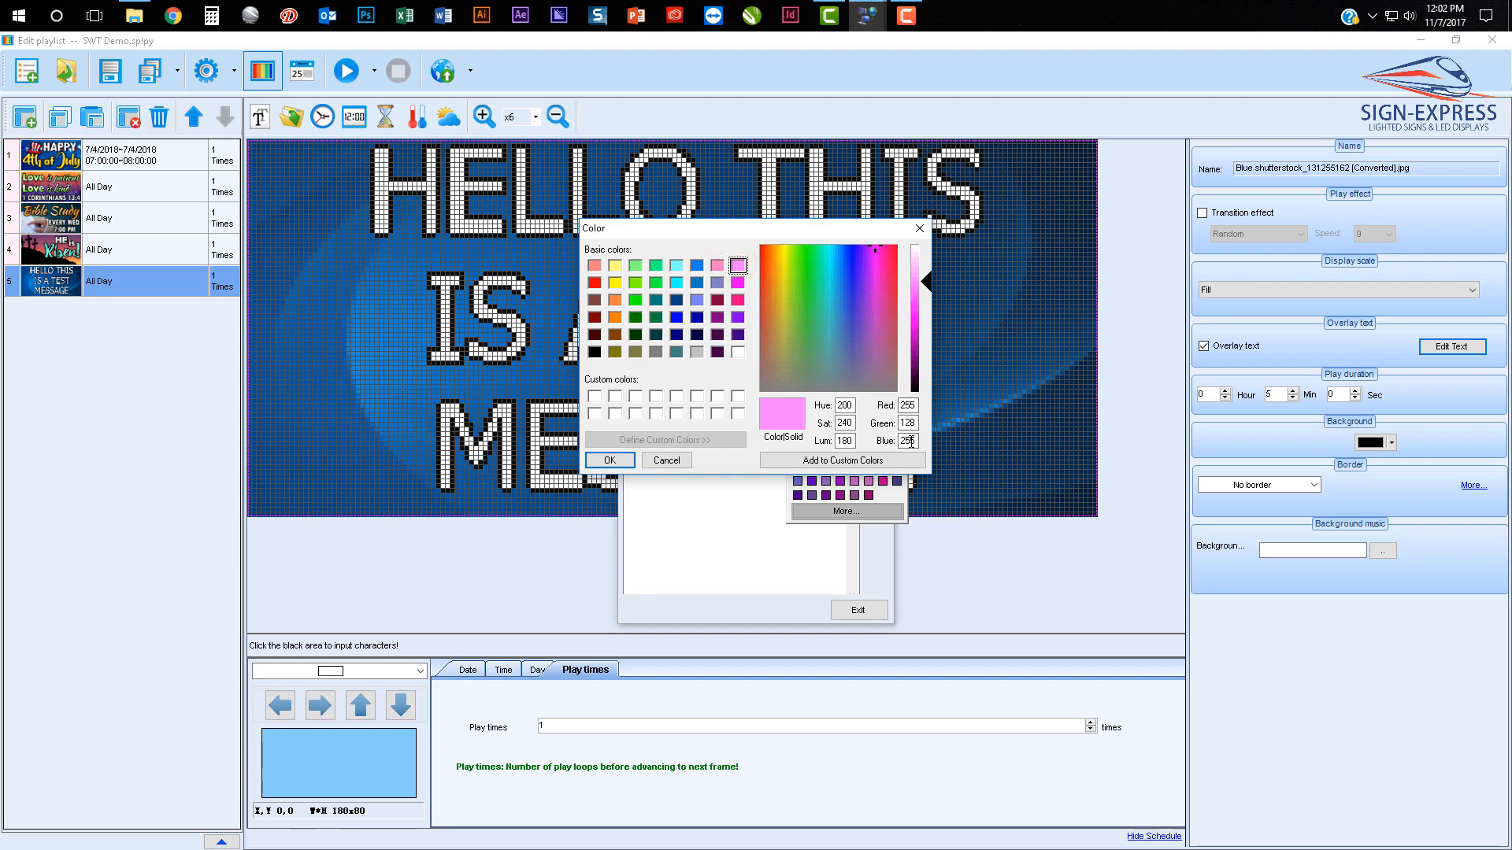
pyautogui.click(677, 283)
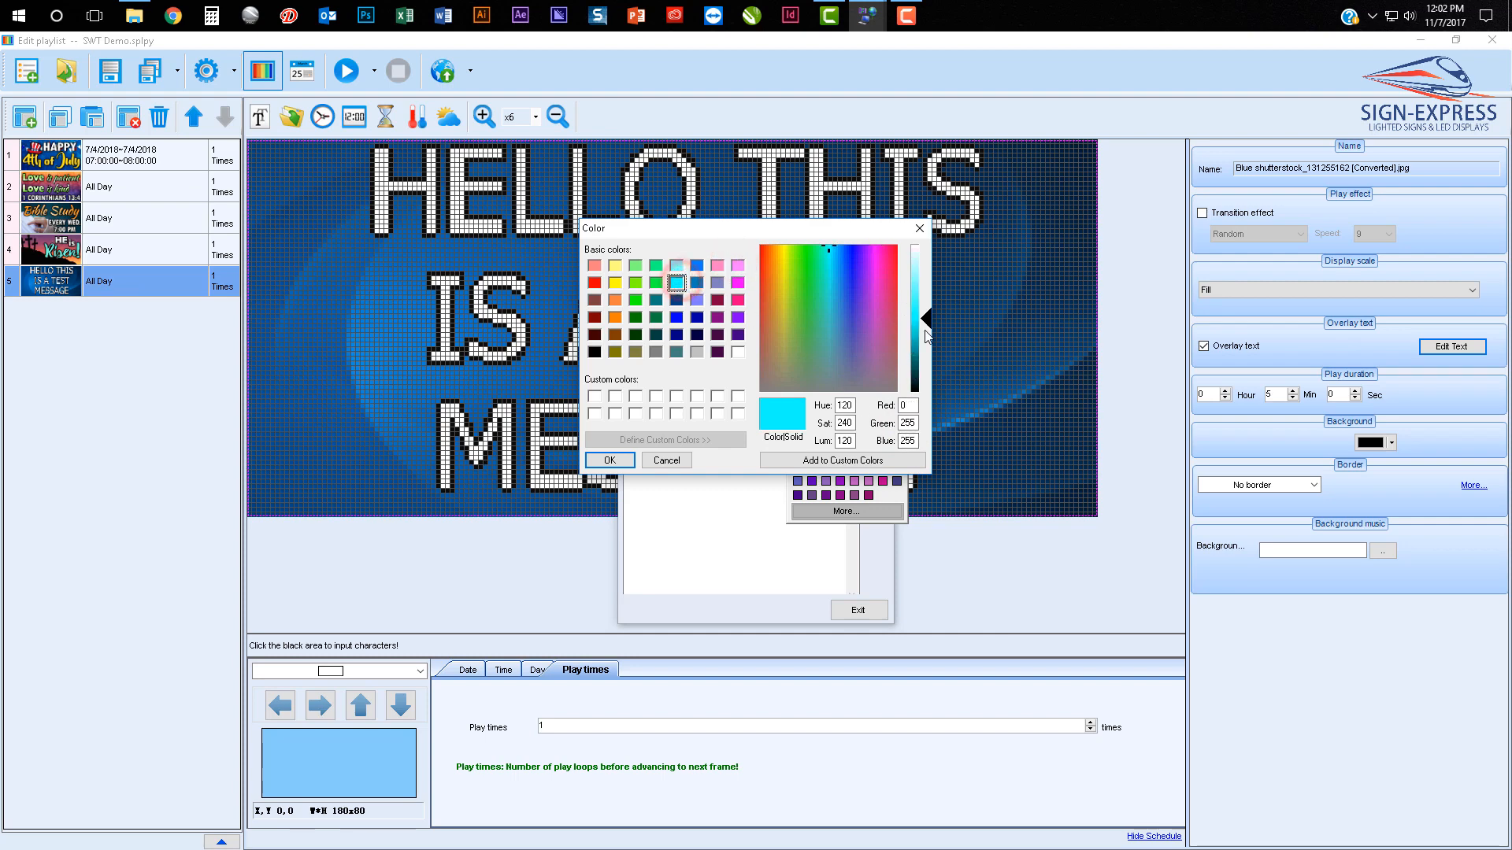
pyautogui.moveTo(928, 319); pyautogui.dragTo(929, 286)
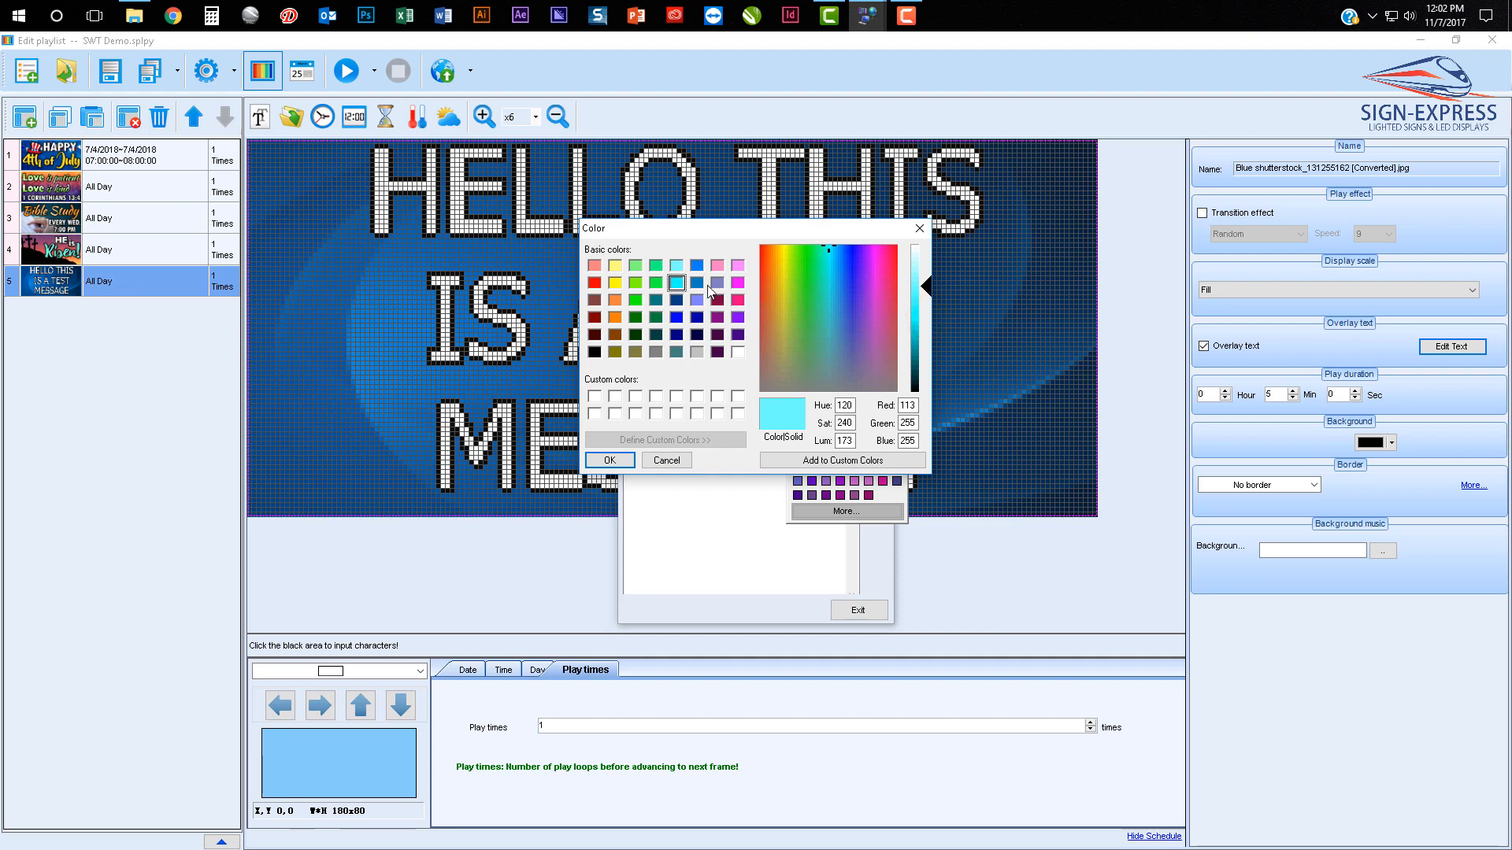
# Compare the basic red, green and blue as text colors, lightening the blue to luminance 162
pyautogui.click(595, 283)
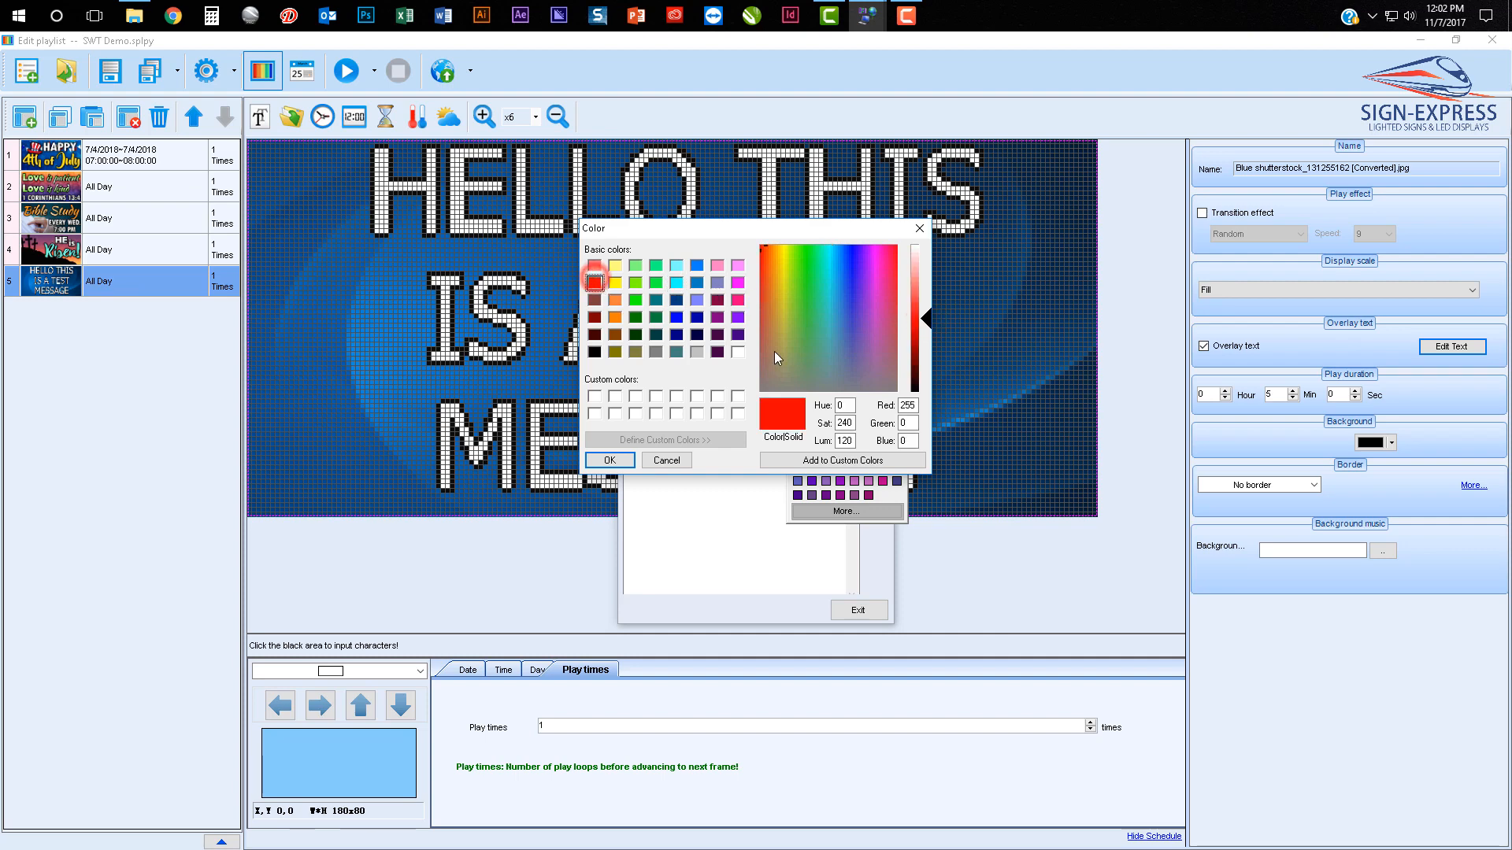
pyautogui.doubleClick(914, 406)
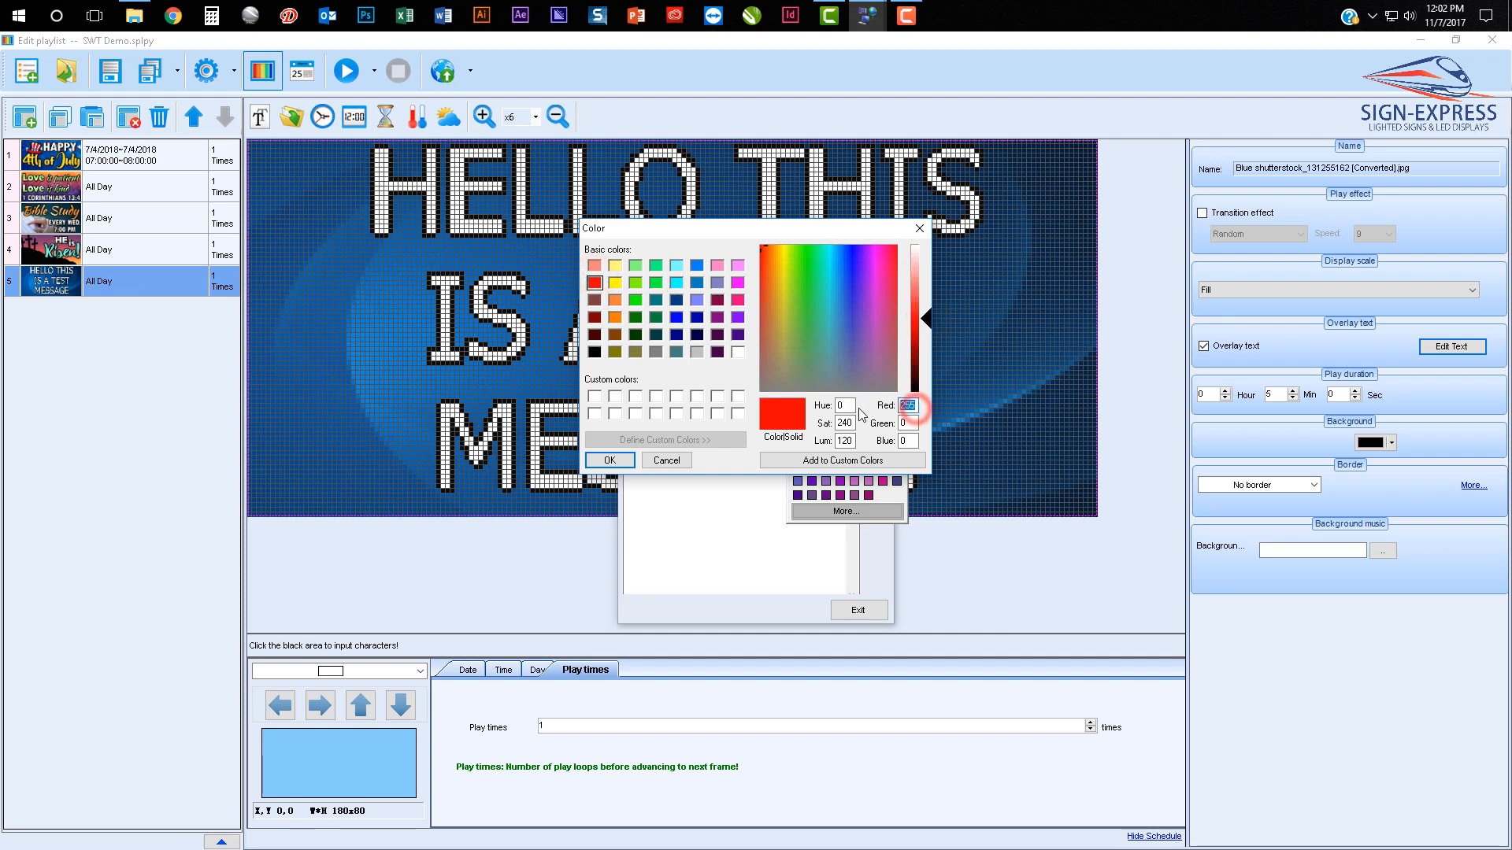
pyautogui.click(635, 300)
pyautogui.click(906, 423)
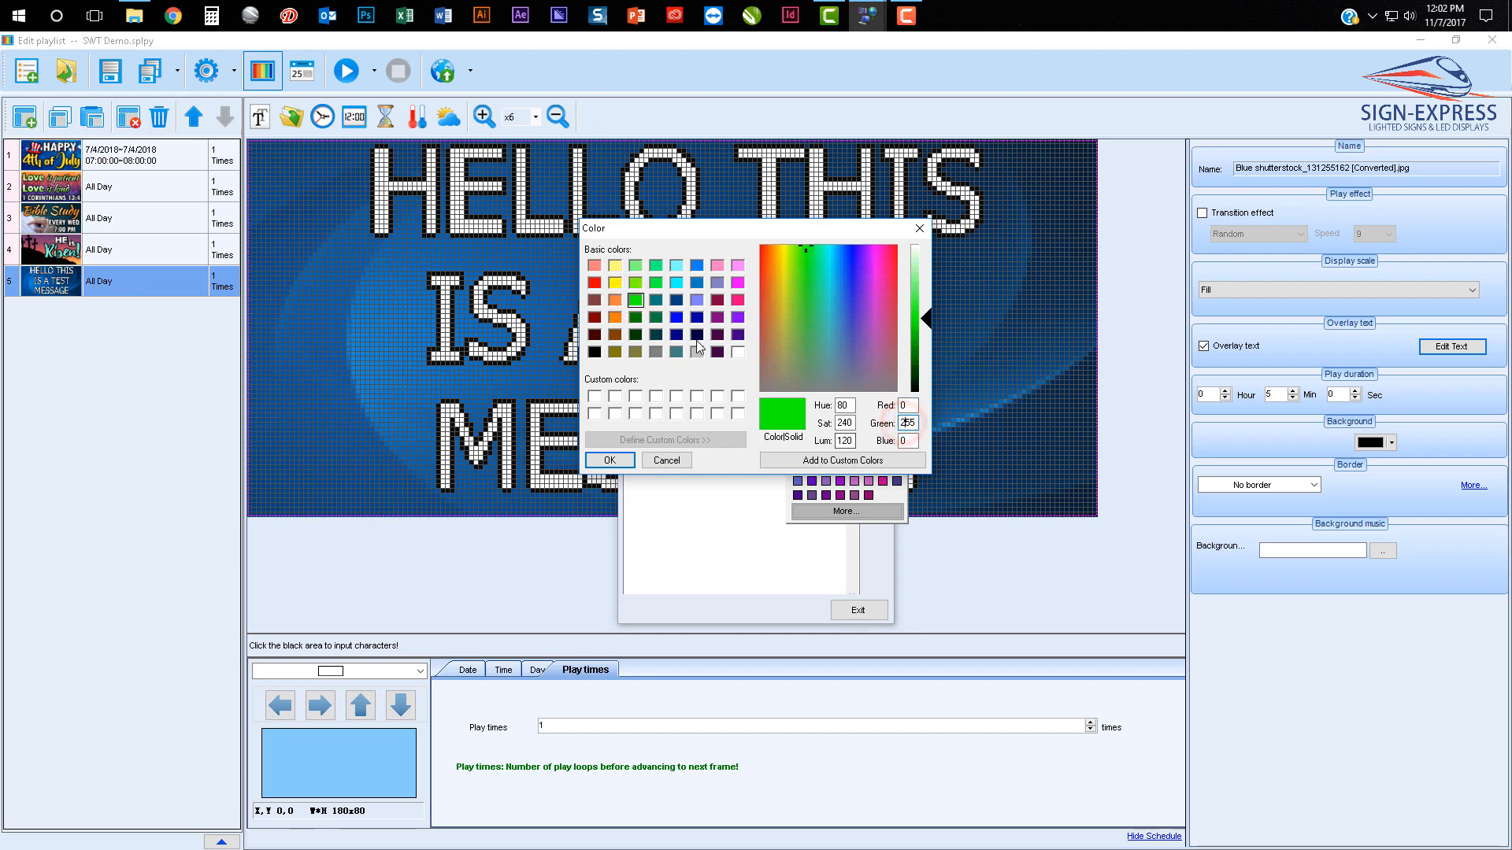
pyautogui.click(676, 317)
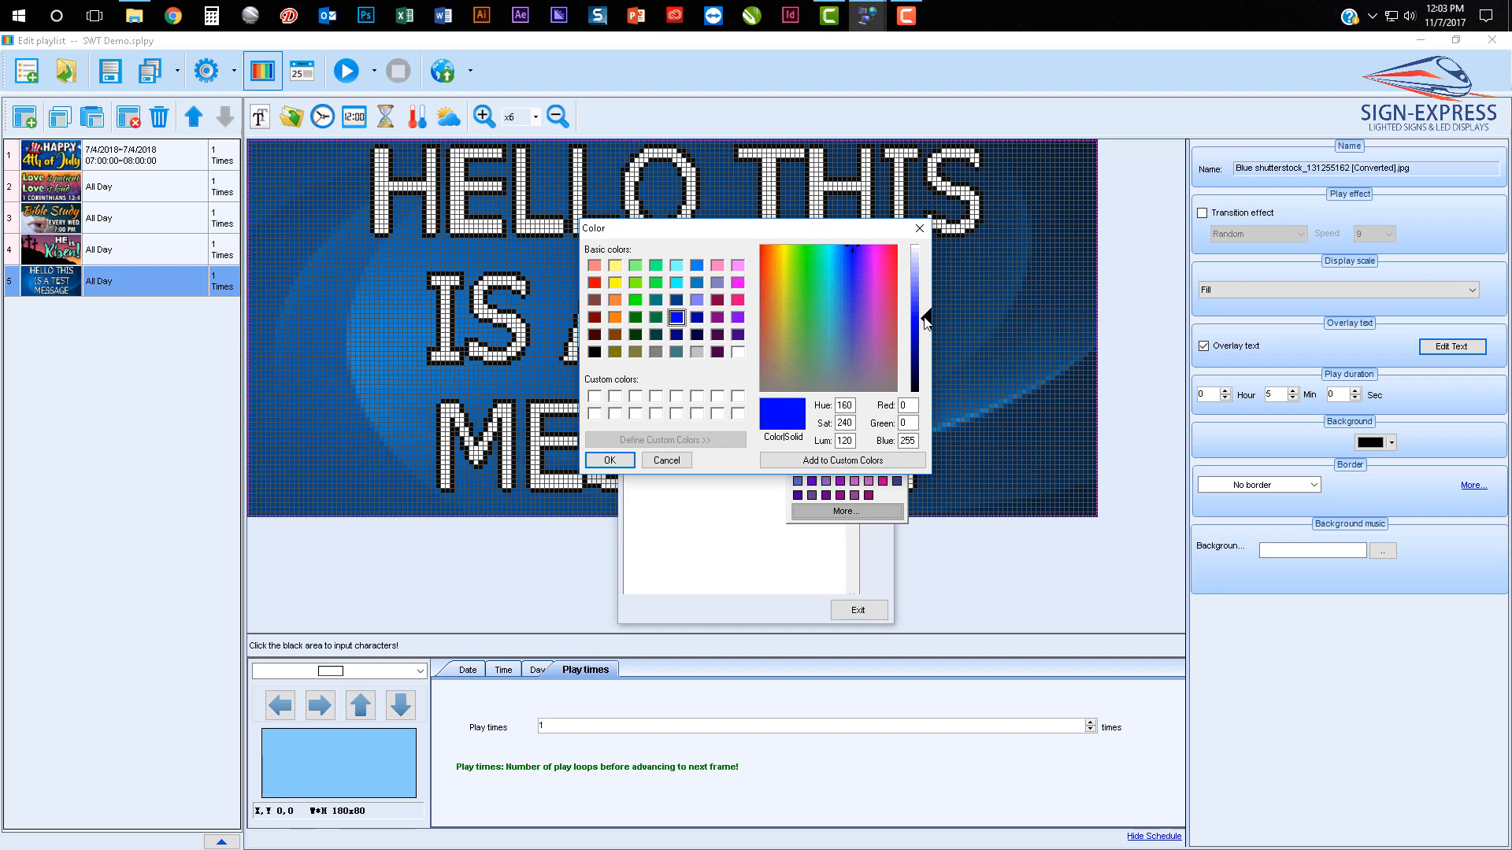
pyautogui.moveTo(926, 323); pyautogui.dragTo(926, 293)
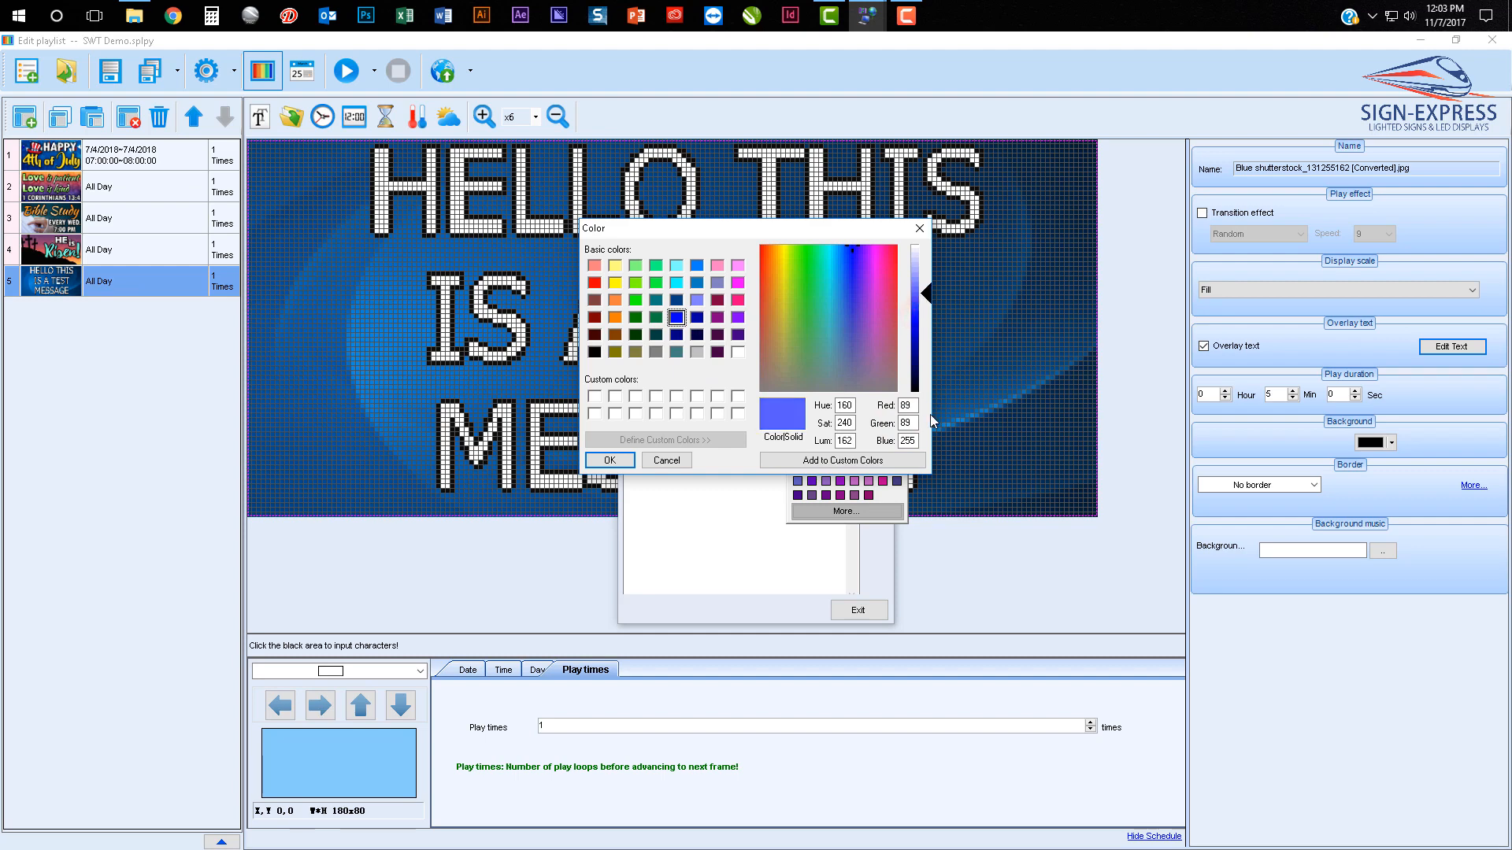
pyautogui.click(907, 423)
# Sample cyan and purple shades from the color spectrum and apply purple RGB 193, 102, 242 to the overlay text
pyautogui.click(836, 266)
pyautogui.click(828, 267)
pyautogui.click(832, 292)
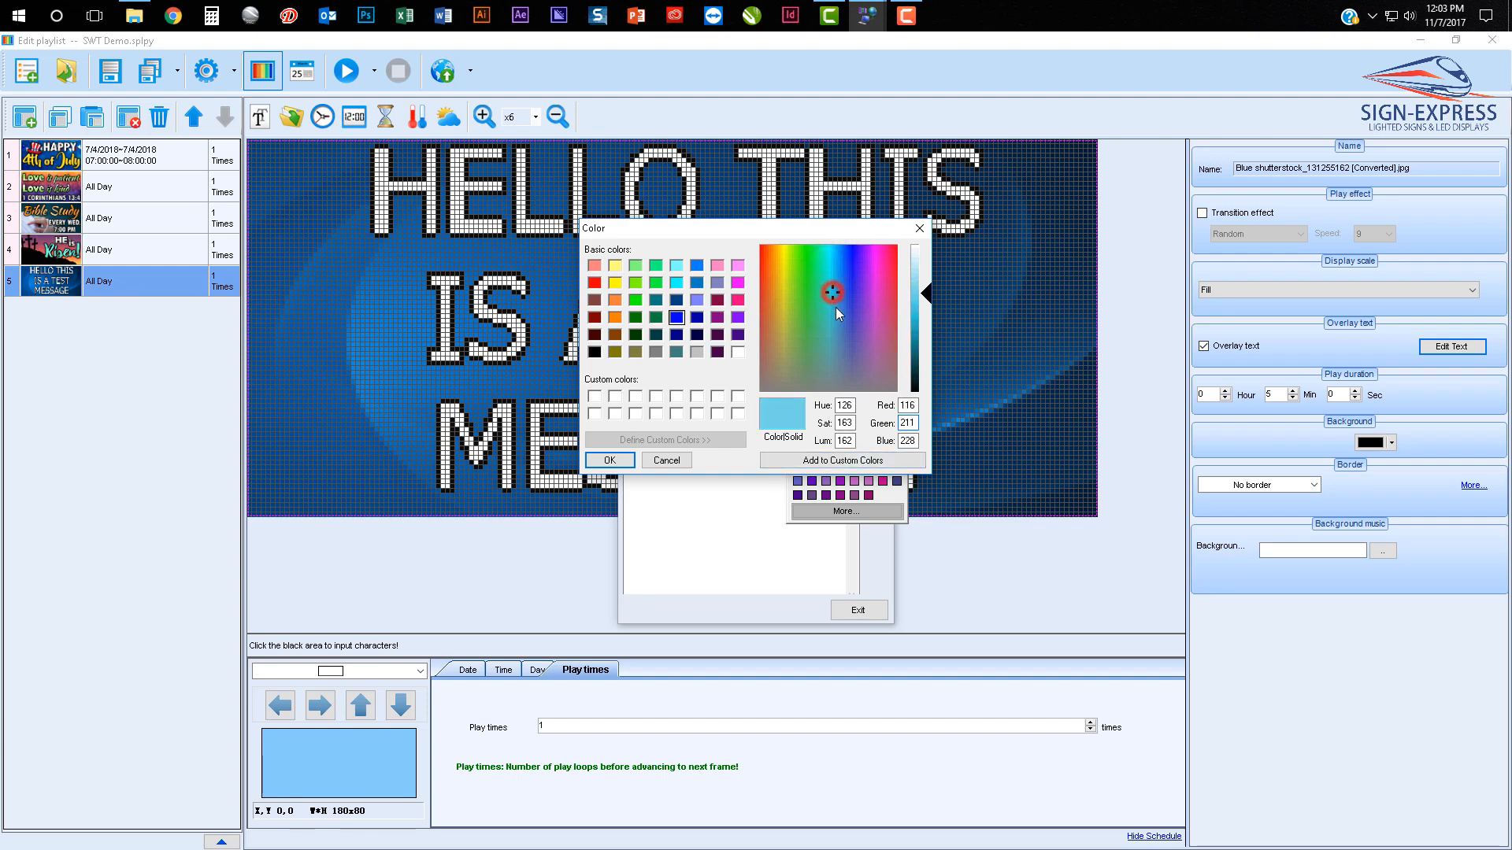
pyautogui.click(823, 264)
pyautogui.click(871, 252)
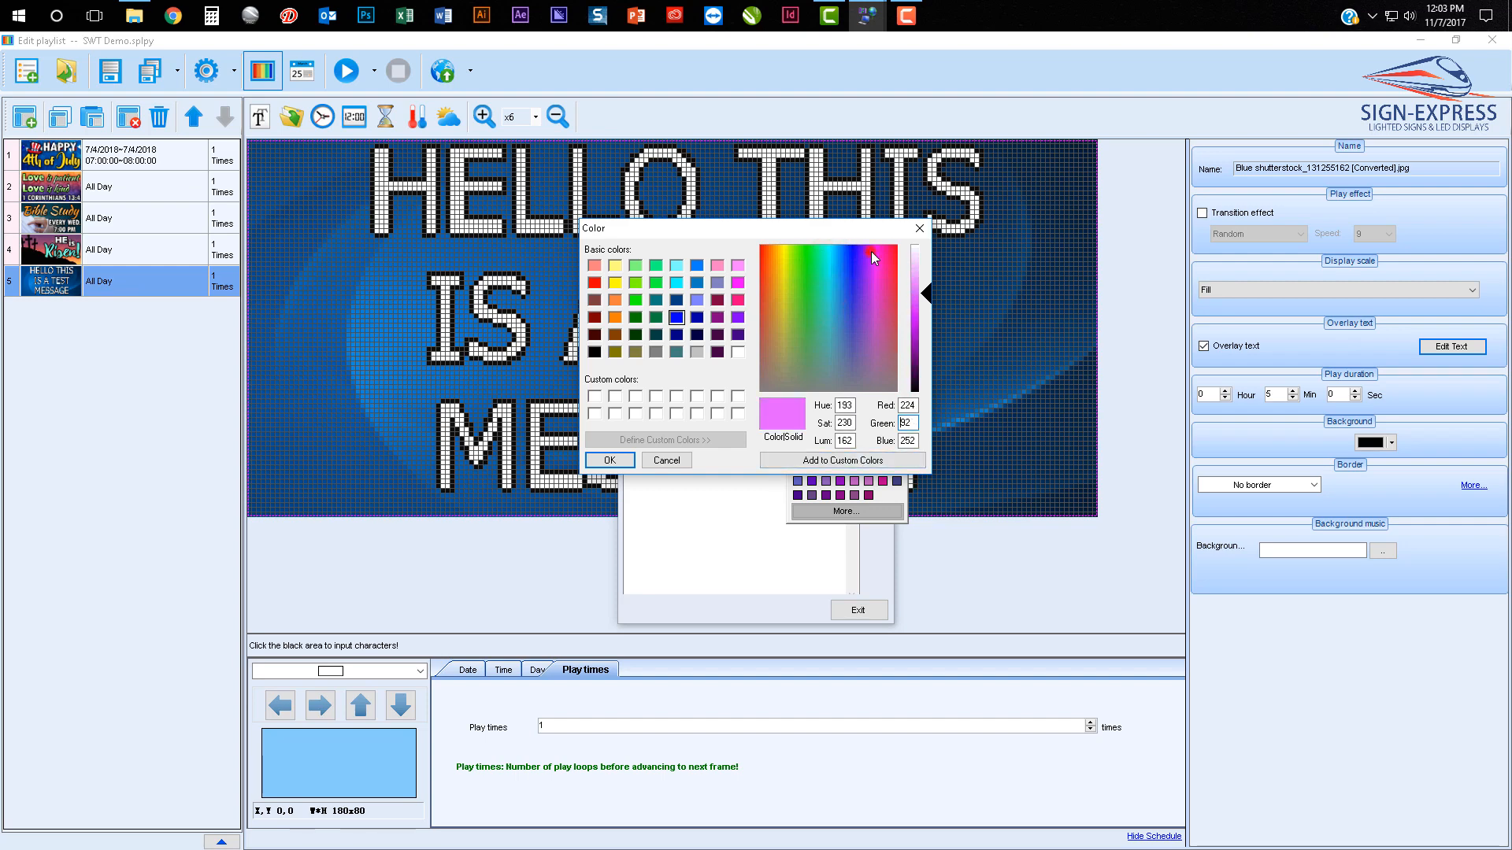
pyautogui.click(867, 267)
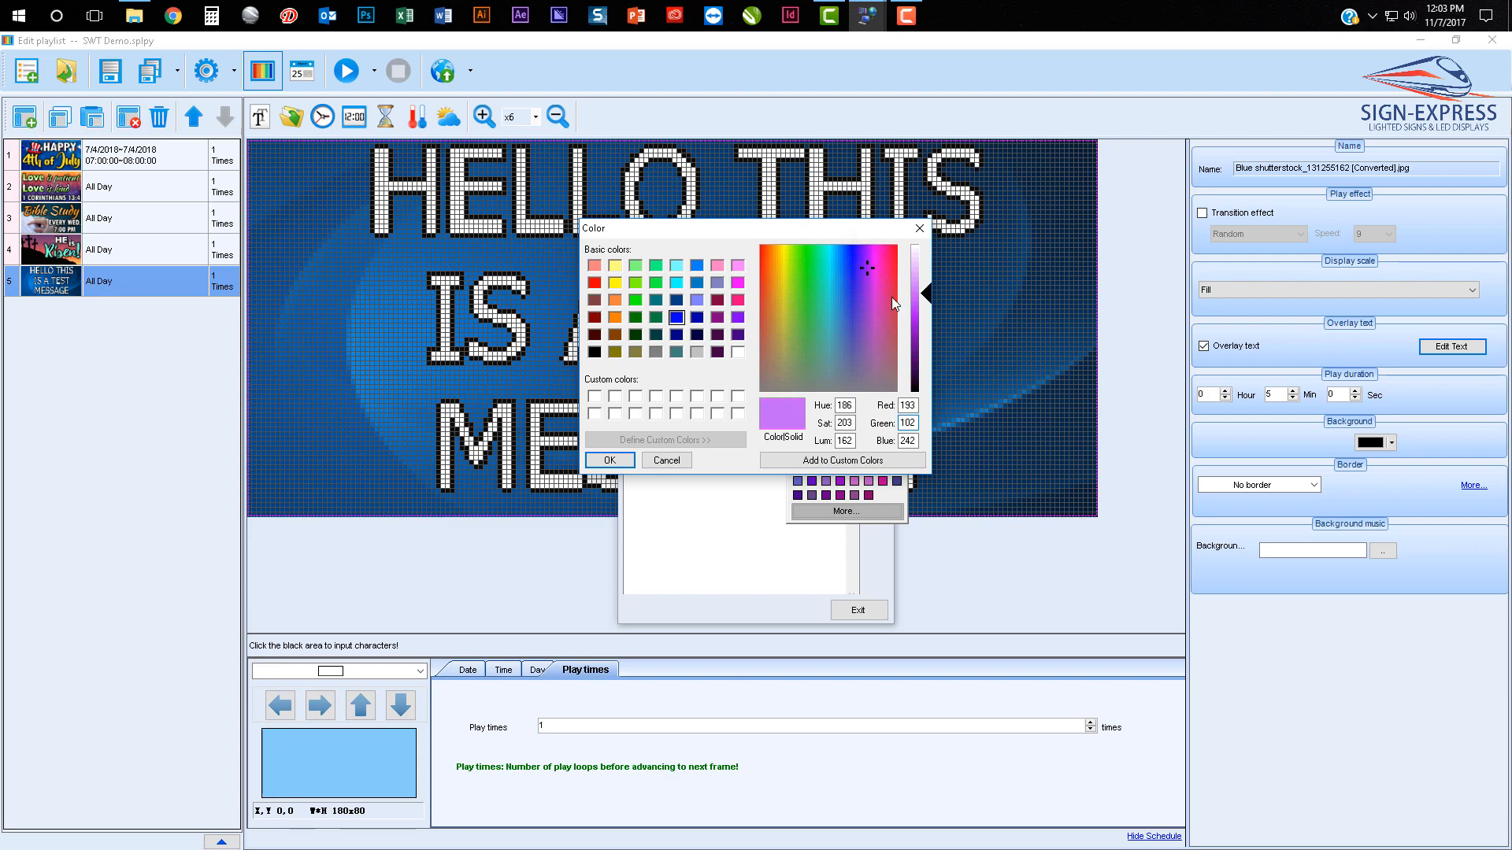
pyautogui.click(613, 460)
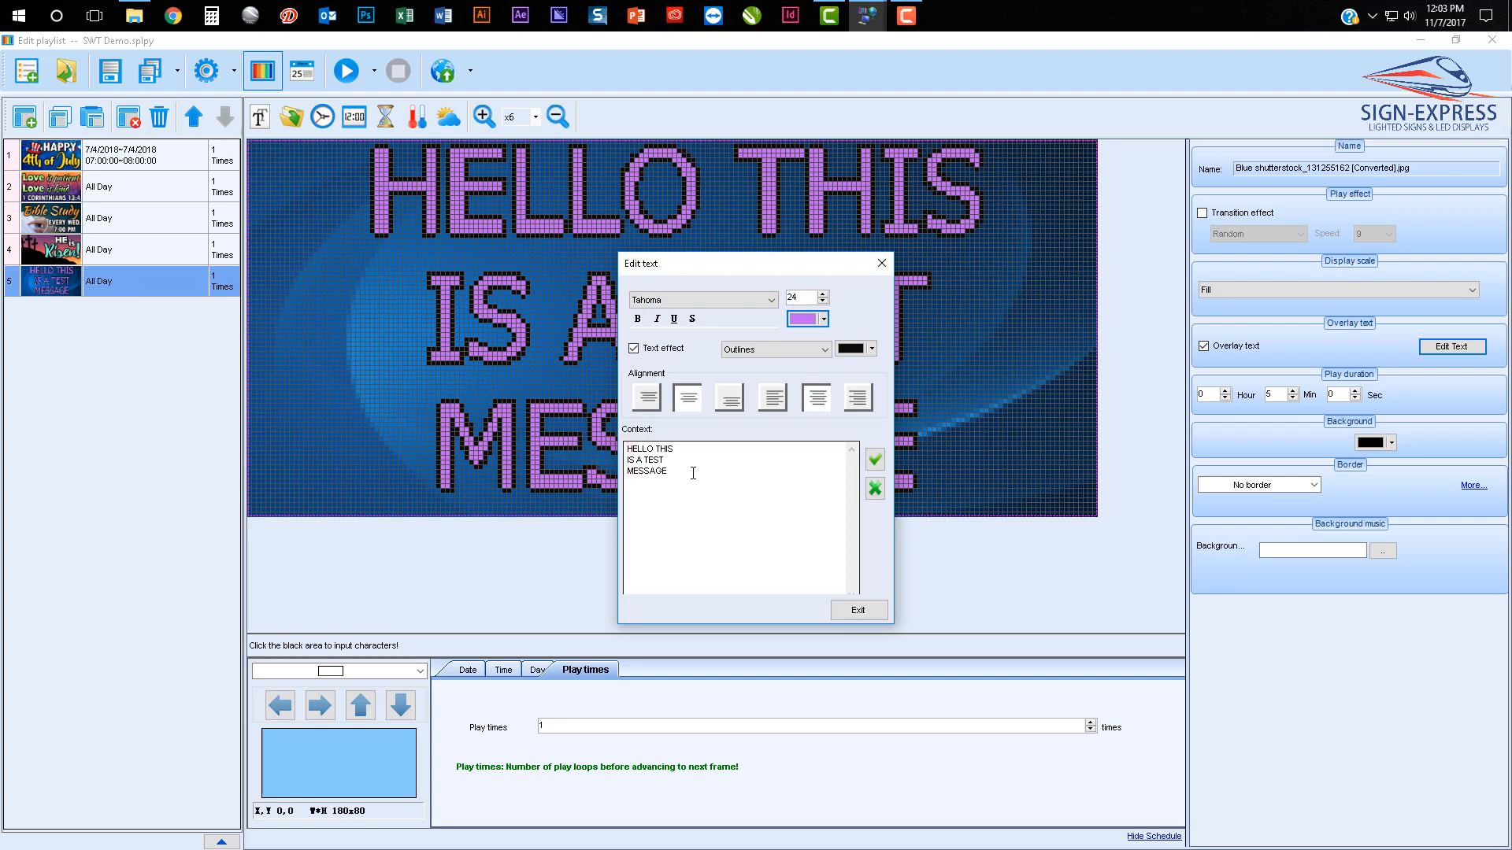
# Recolor the overlay text yellow-green from the preset color palette
pyautogui.click(807, 318)
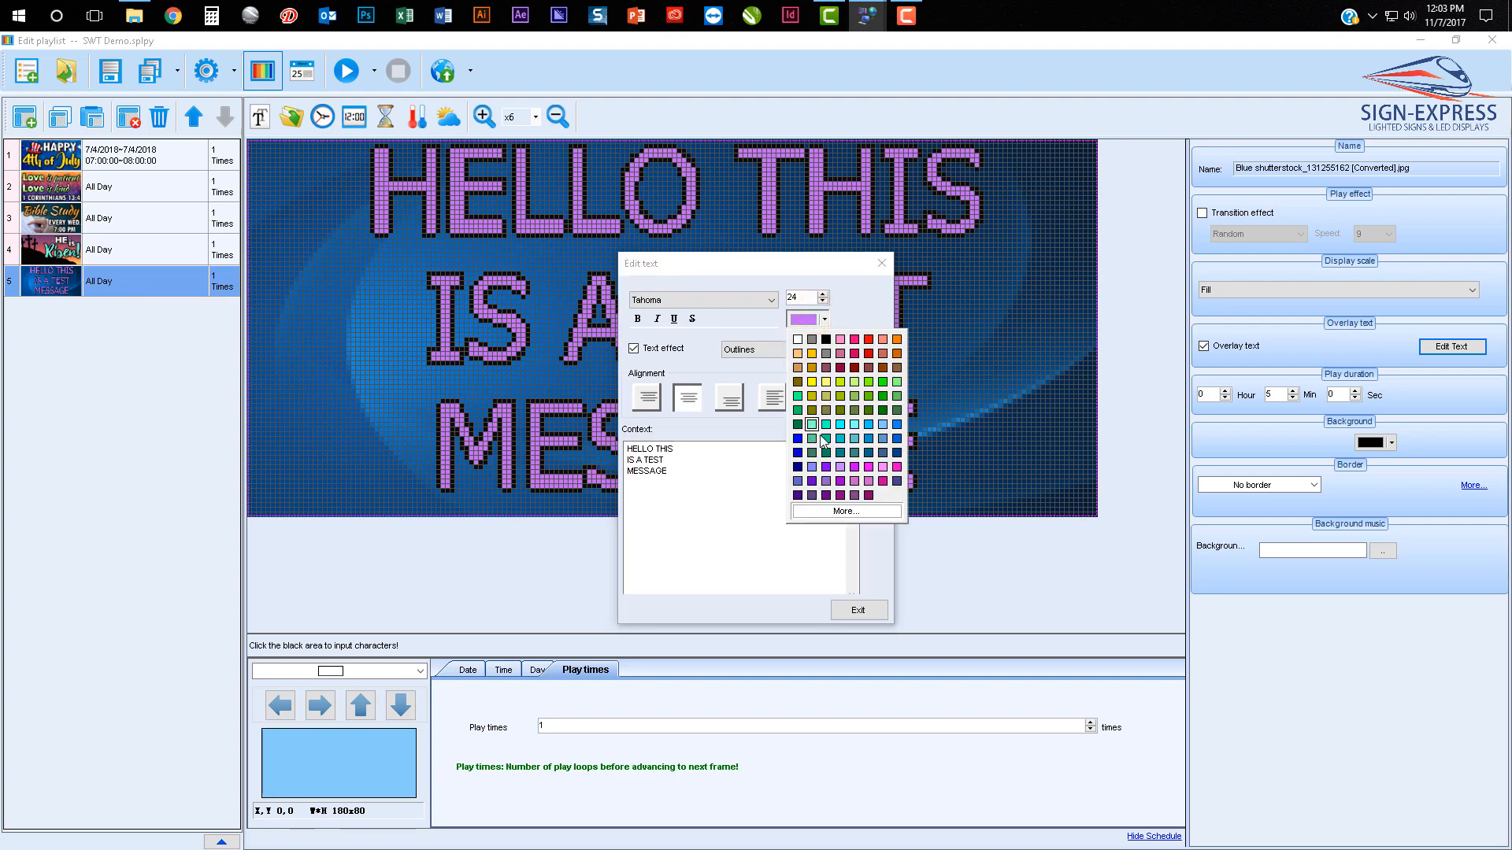
pyautogui.click(841, 383)
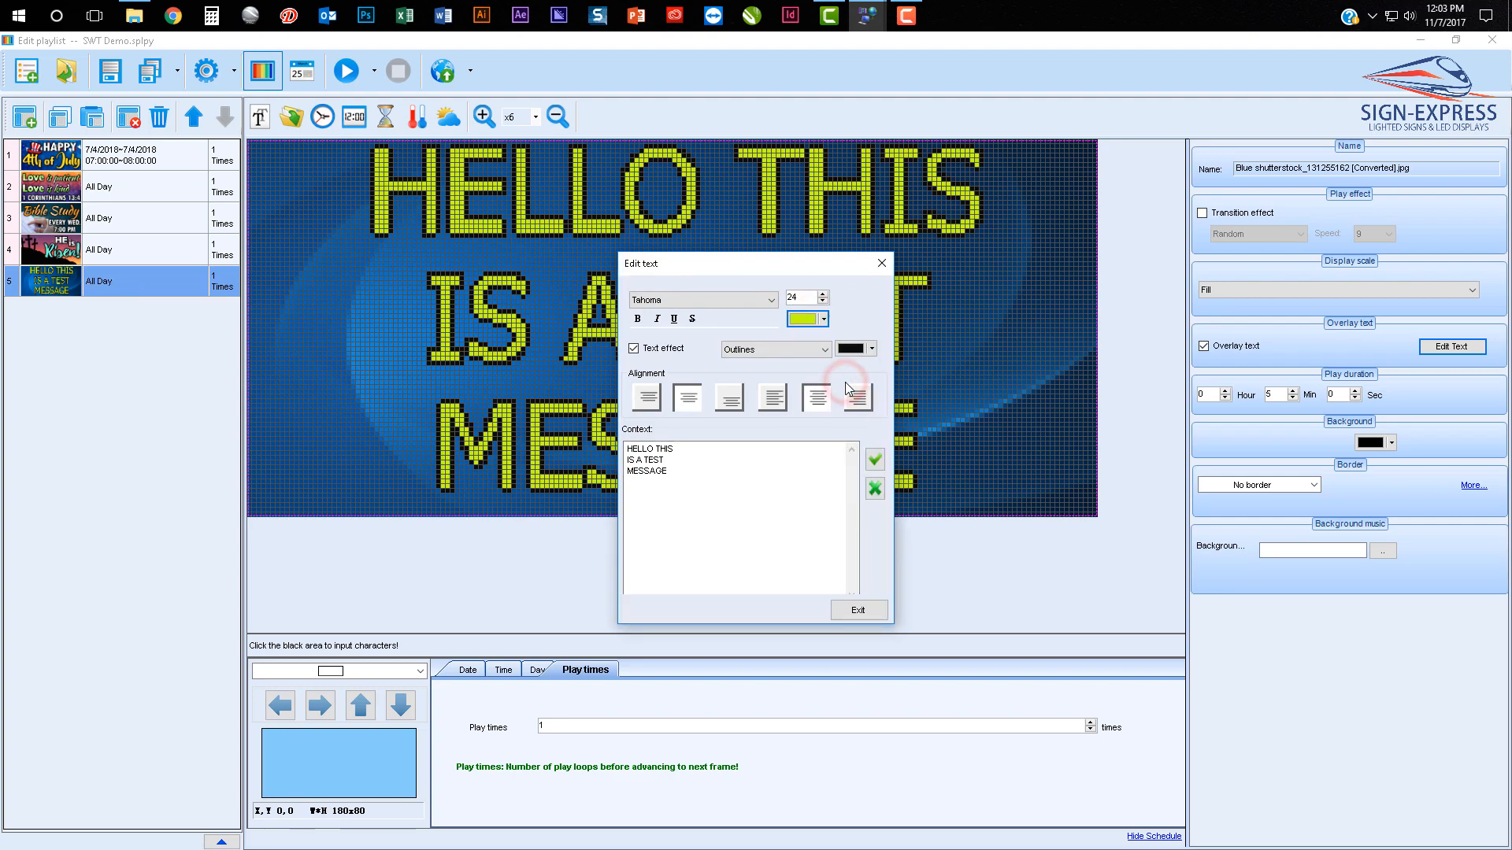
# Close the overlay text editor and zoom the page preview out to x1
pyautogui.click(857, 610)
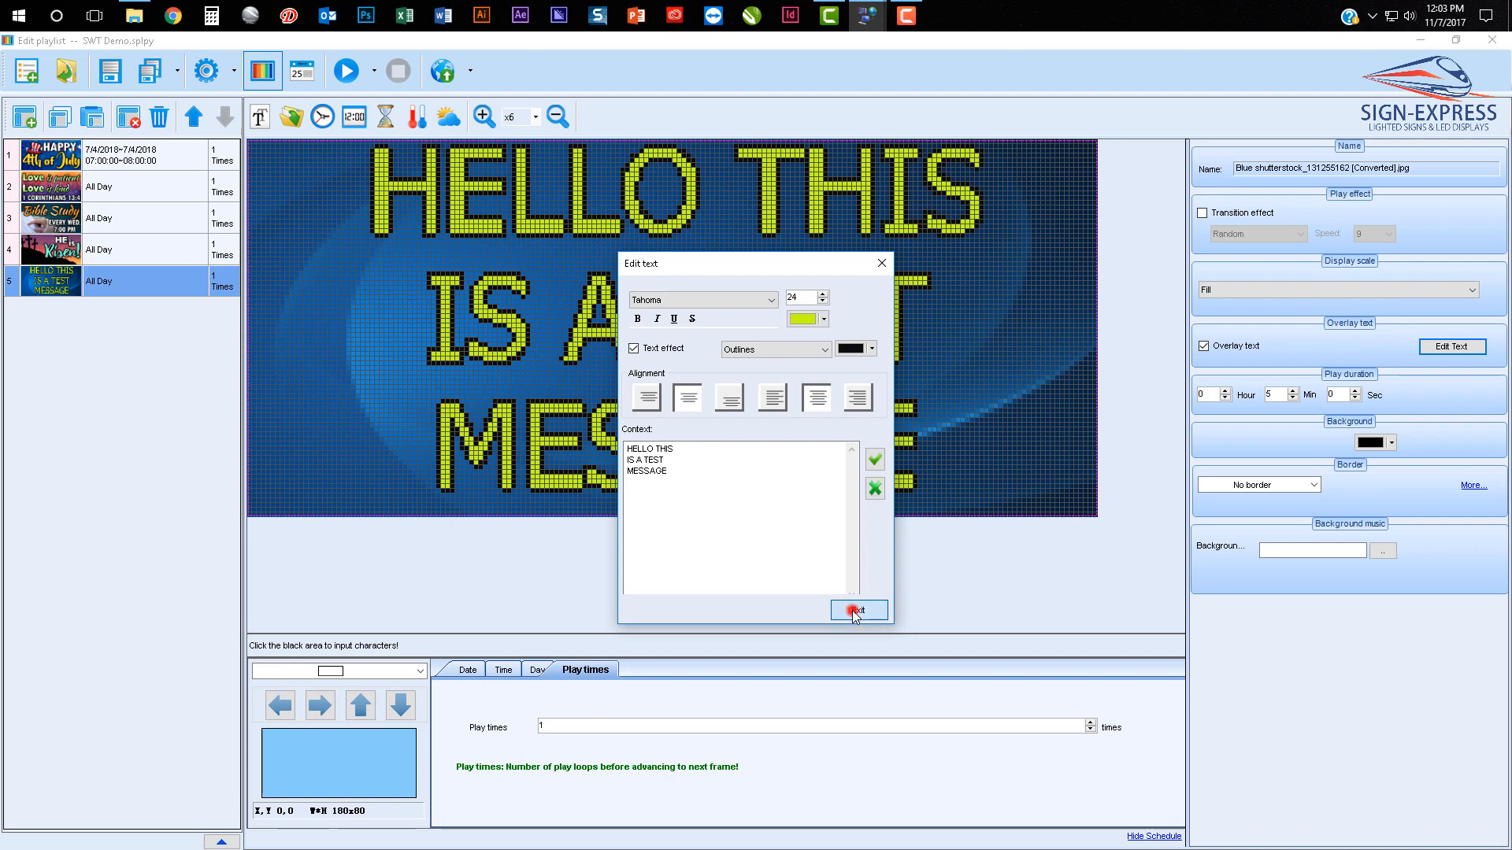
pyautogui.click(565, 117)
pyautogui.click(565, 117)
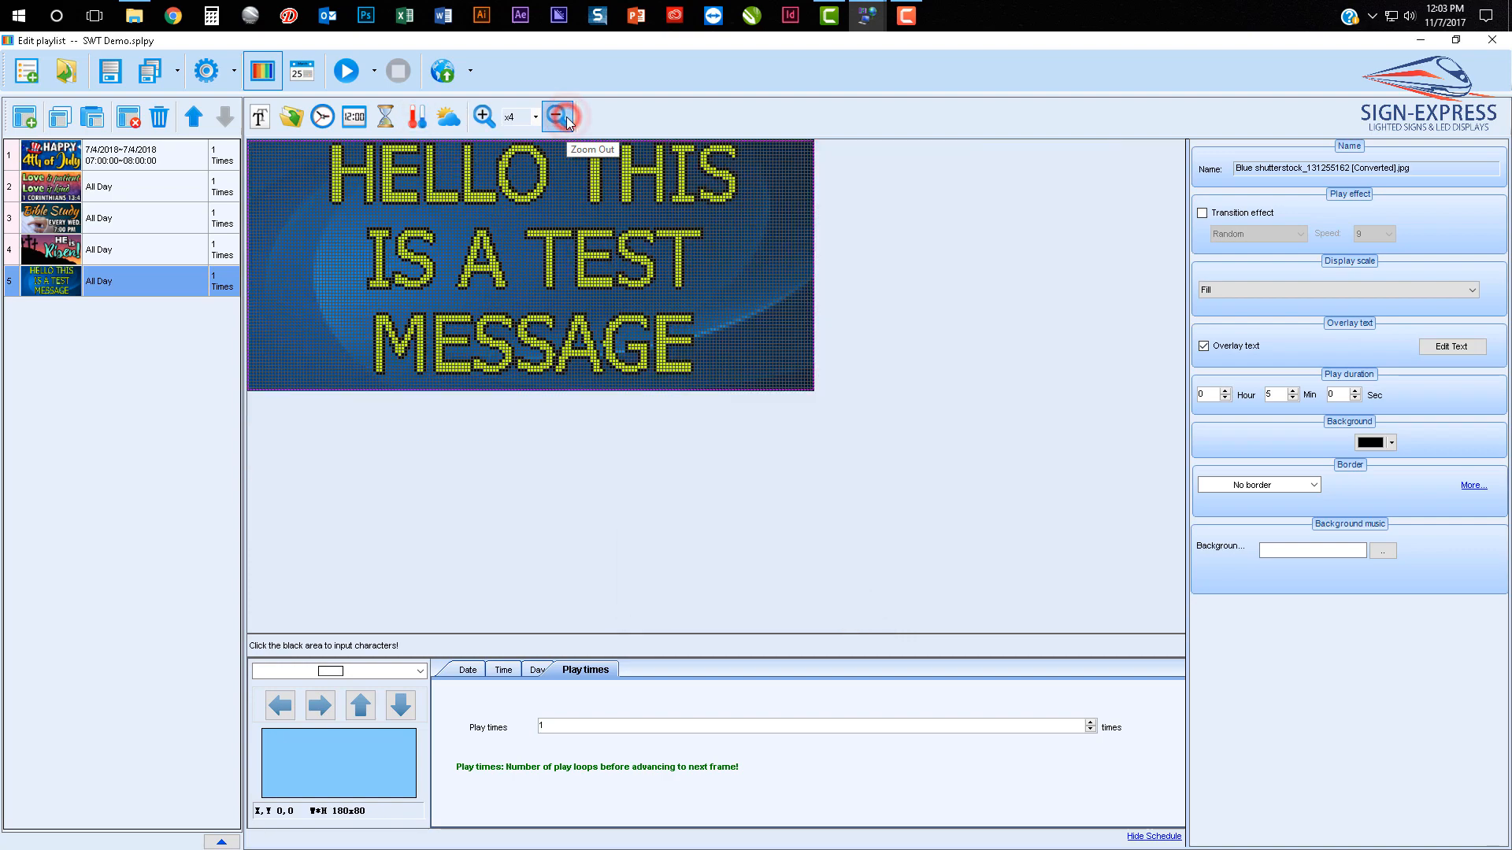
pyautogui.click(565, 117)
pyautogui.click(559, 118)
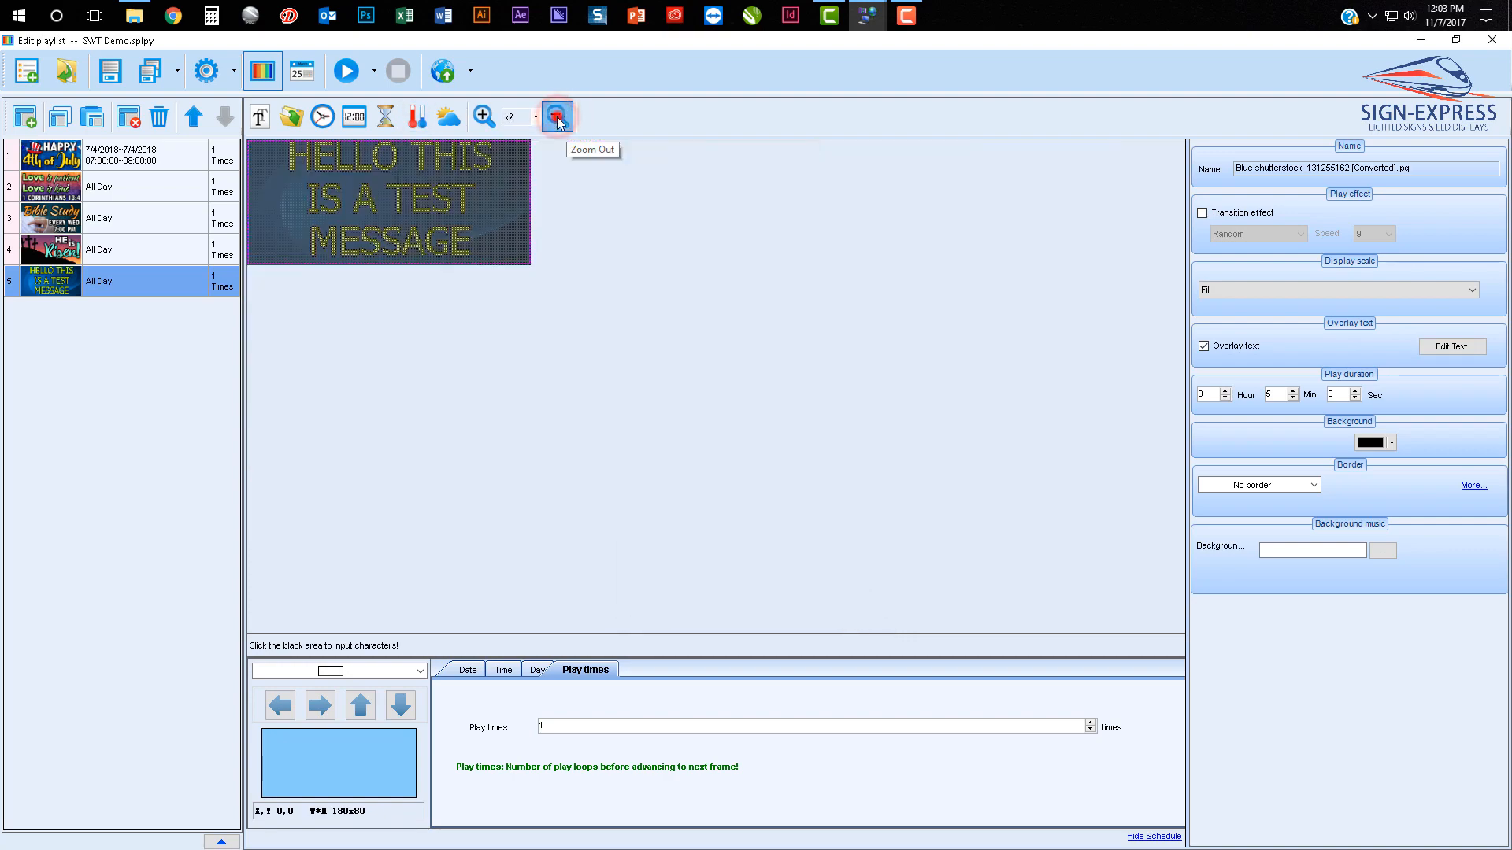
pyautogui.click(559, 120)
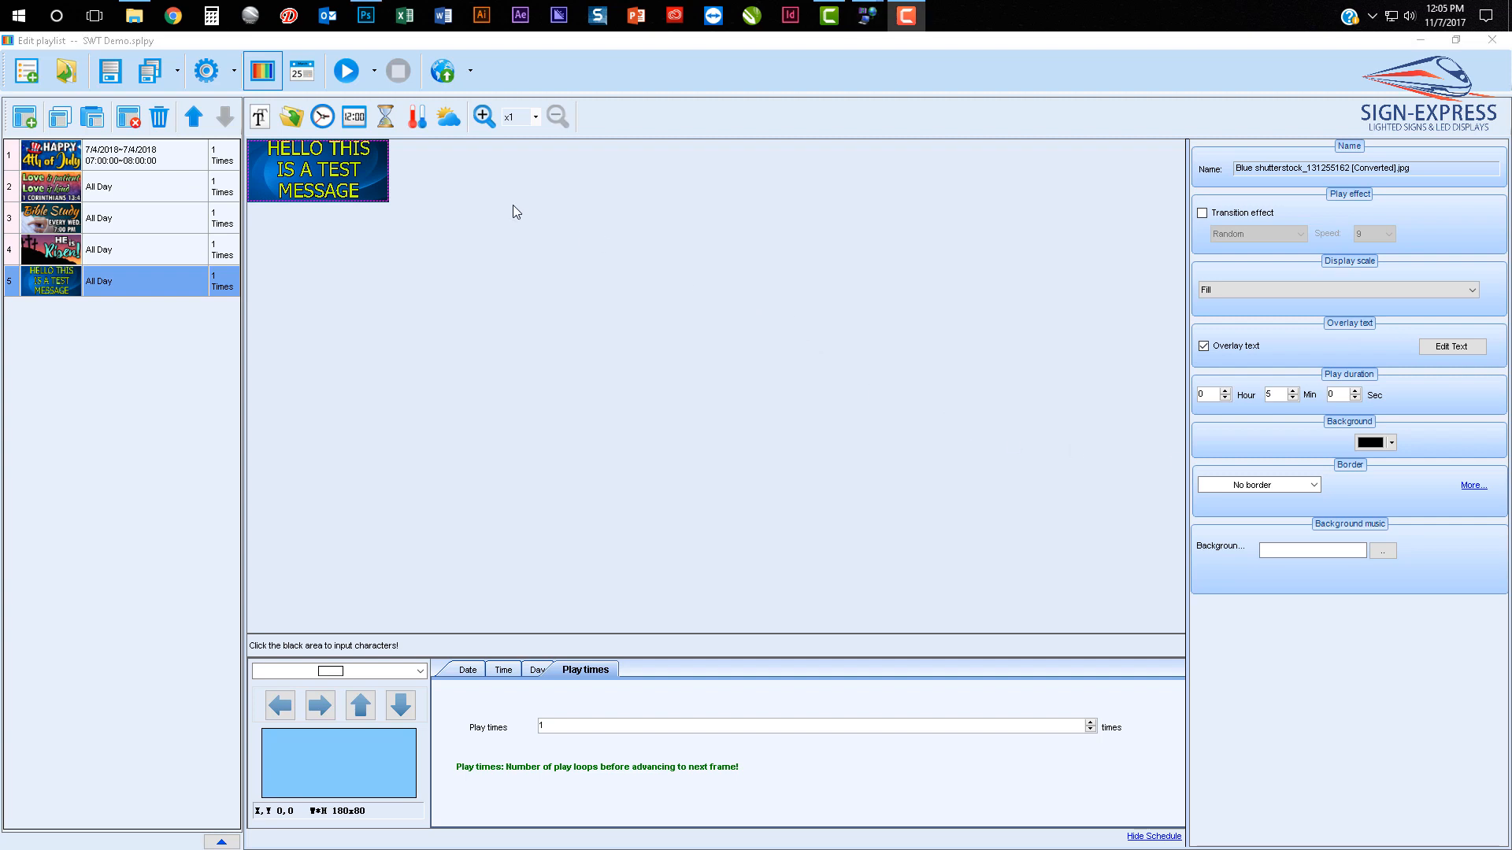
# Compare the previews of the Bible Study, Happy 4th of July and test message pages
pyautogui.click(168, 225)
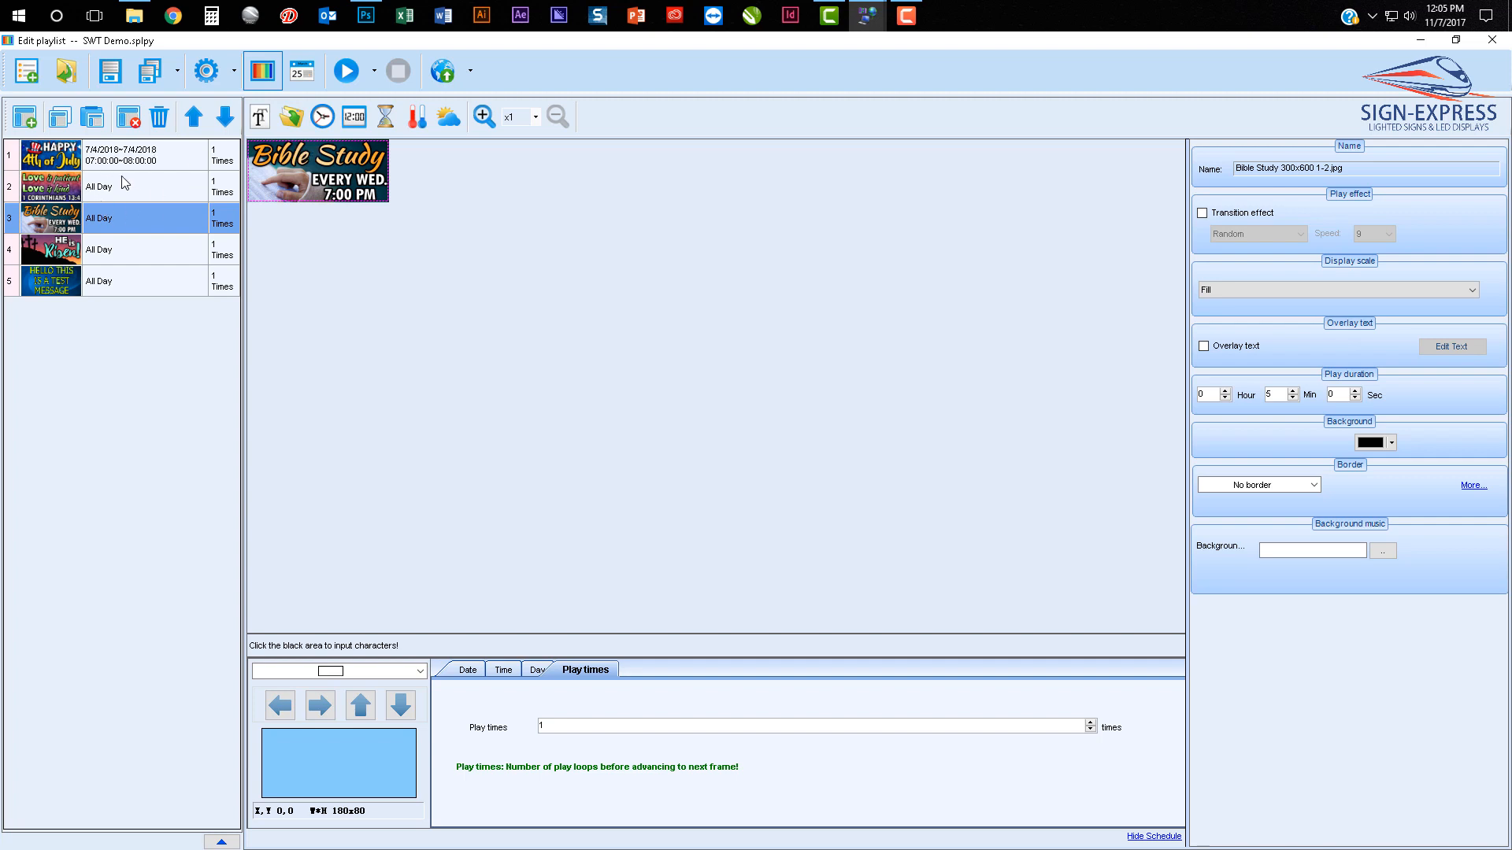
pyautogui.click(104, 163)
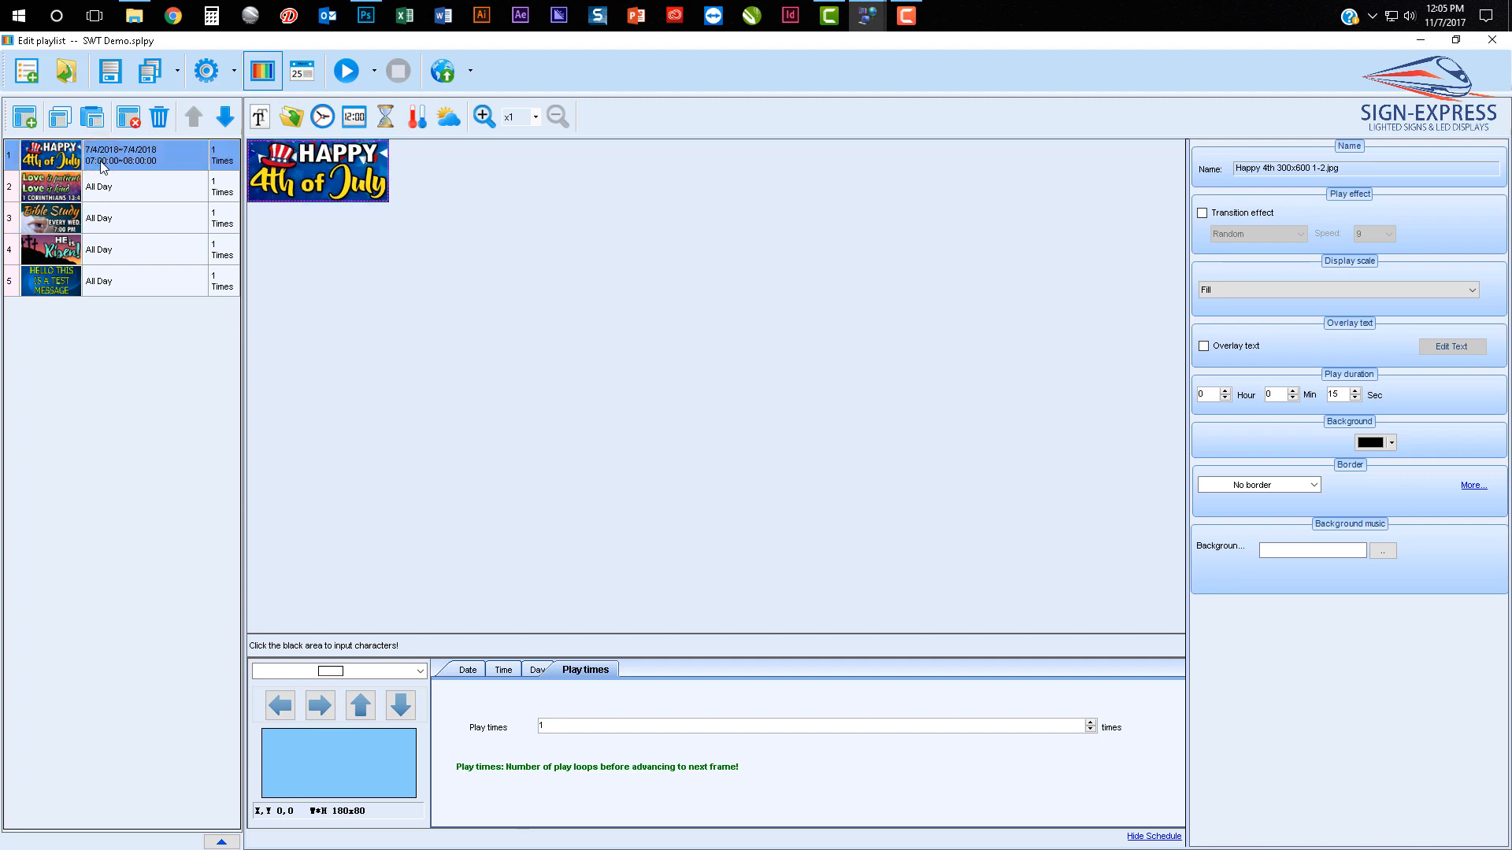
pyautogui.click(118, 283)
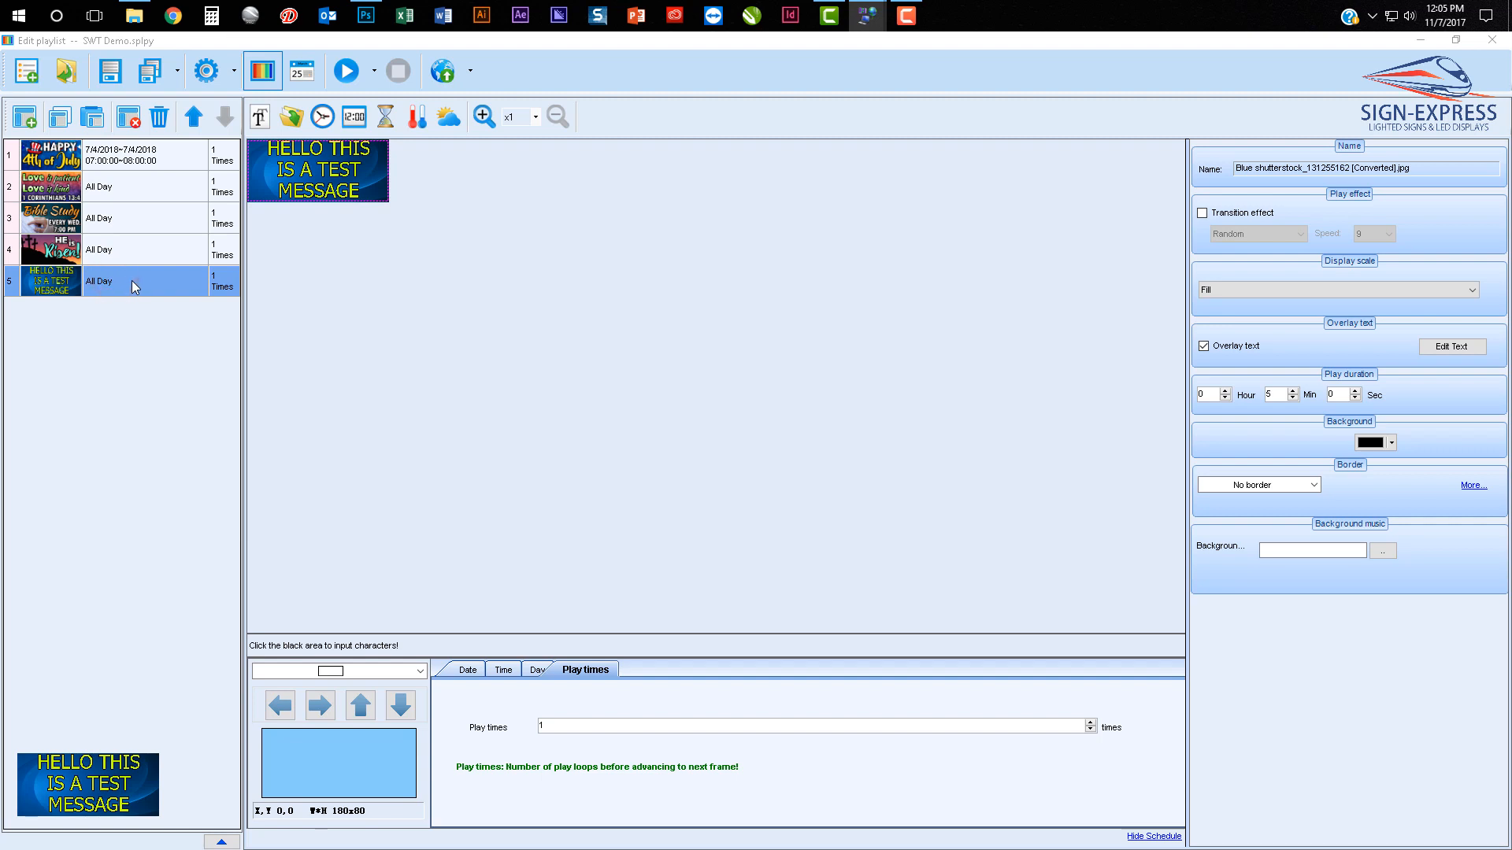
pyautogui.click(132, 163)
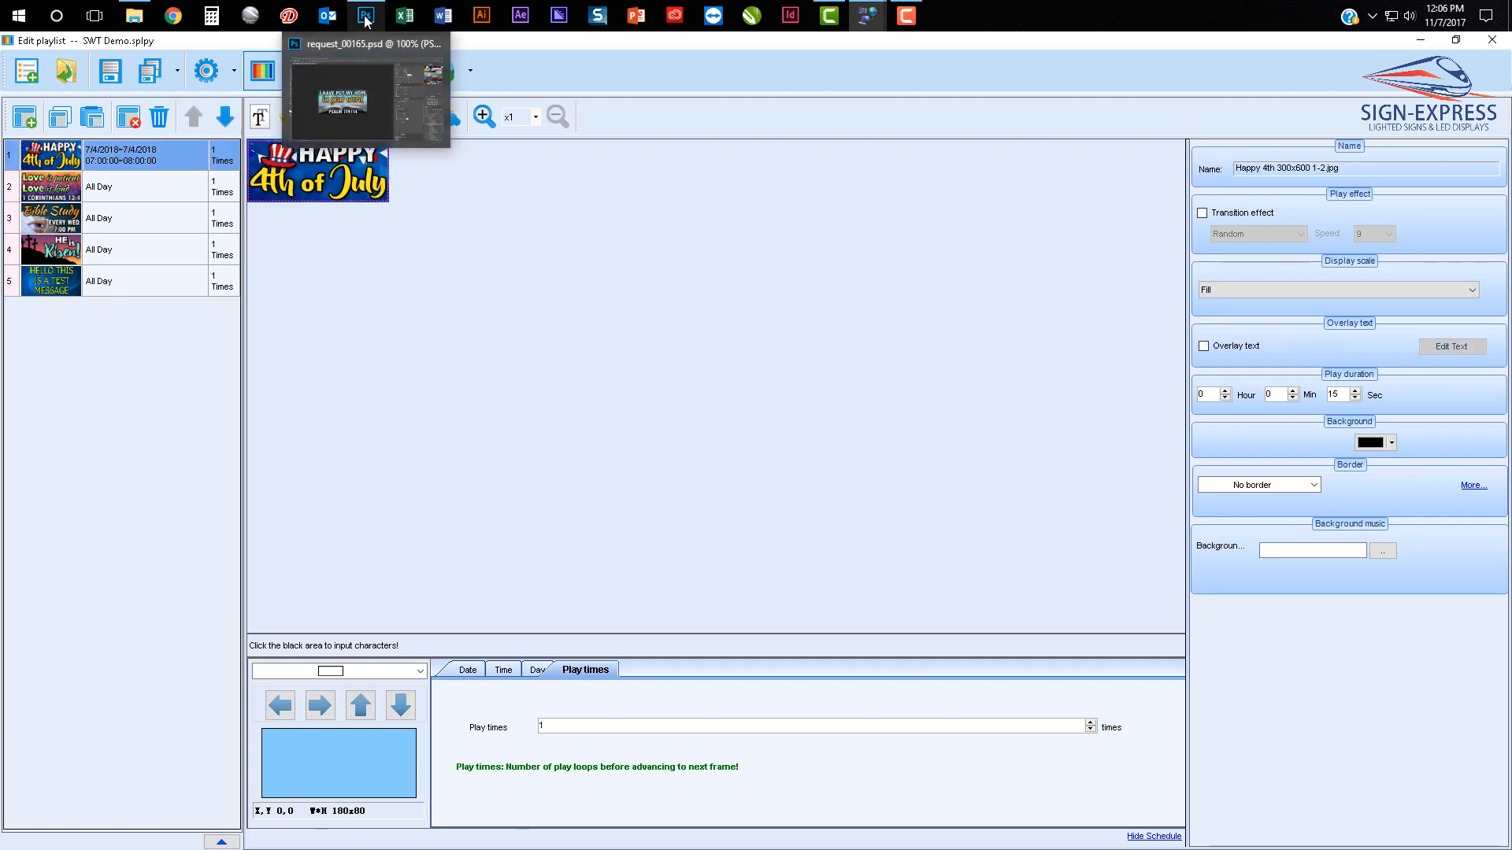
# Switch to Photoshop to view the Psalm 119:114 design, and return to the PlutoManager playlist editor
pyautogui.click(366, 19)
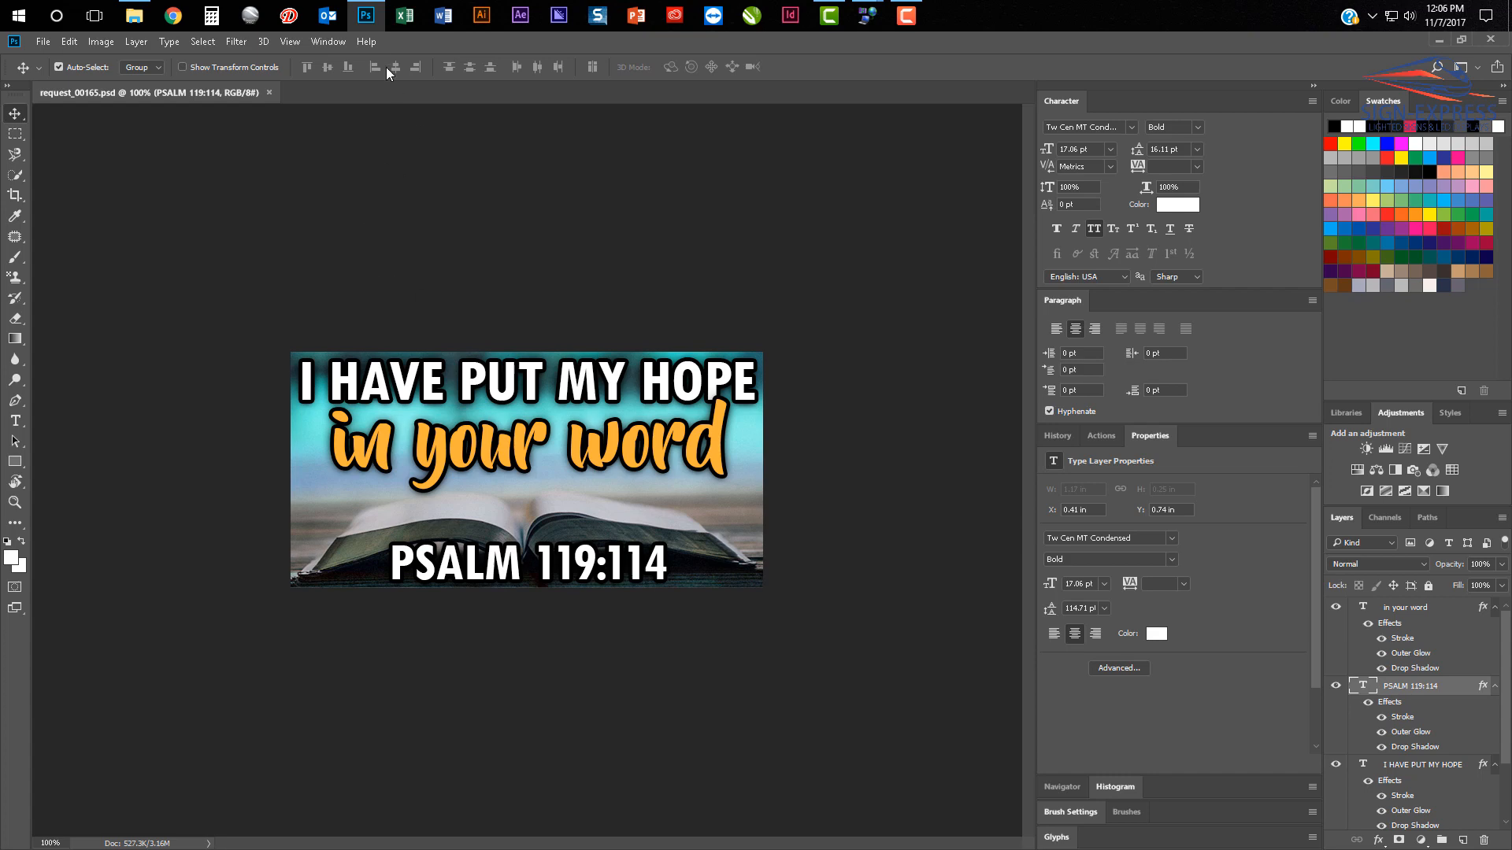
pyautogui.moveTo(874, 19)
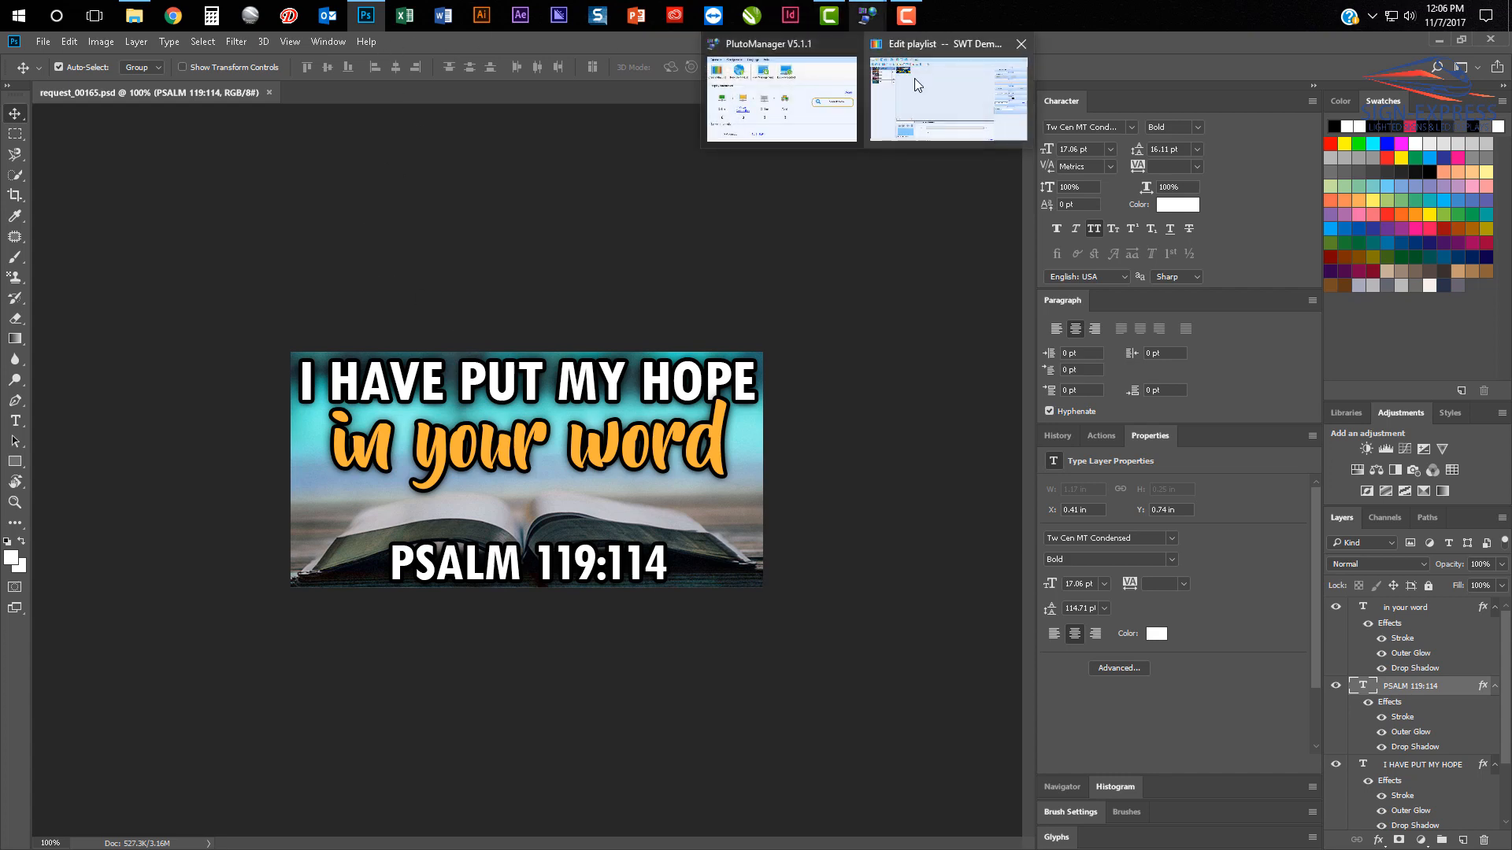
pyautogui.click(914, 78)
# Check the play window's mapping position and resolution settings
pyautogui.click(206, 71)
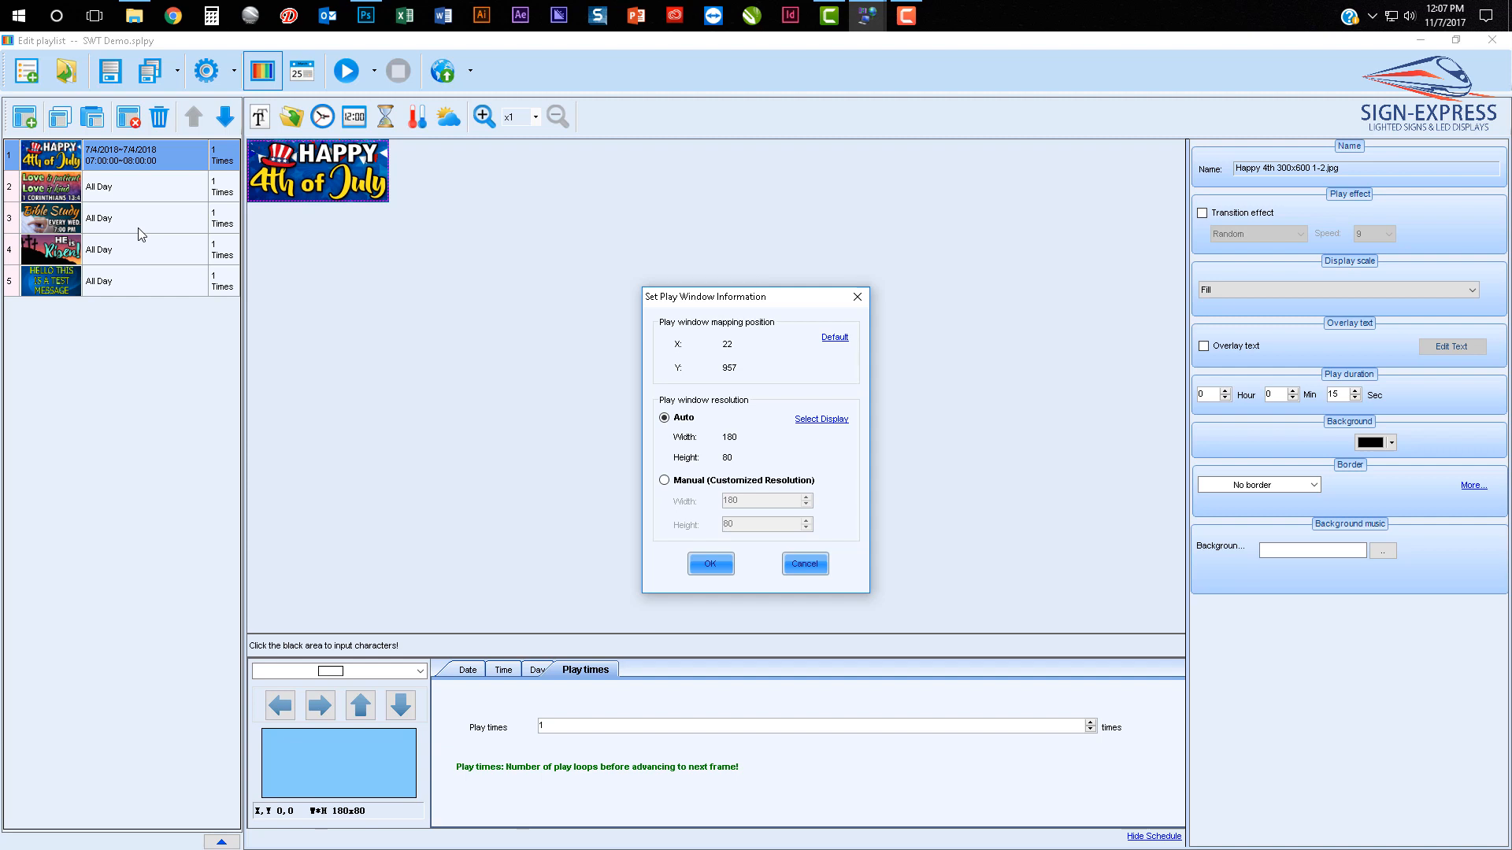
pyautogui.click(819, 566)
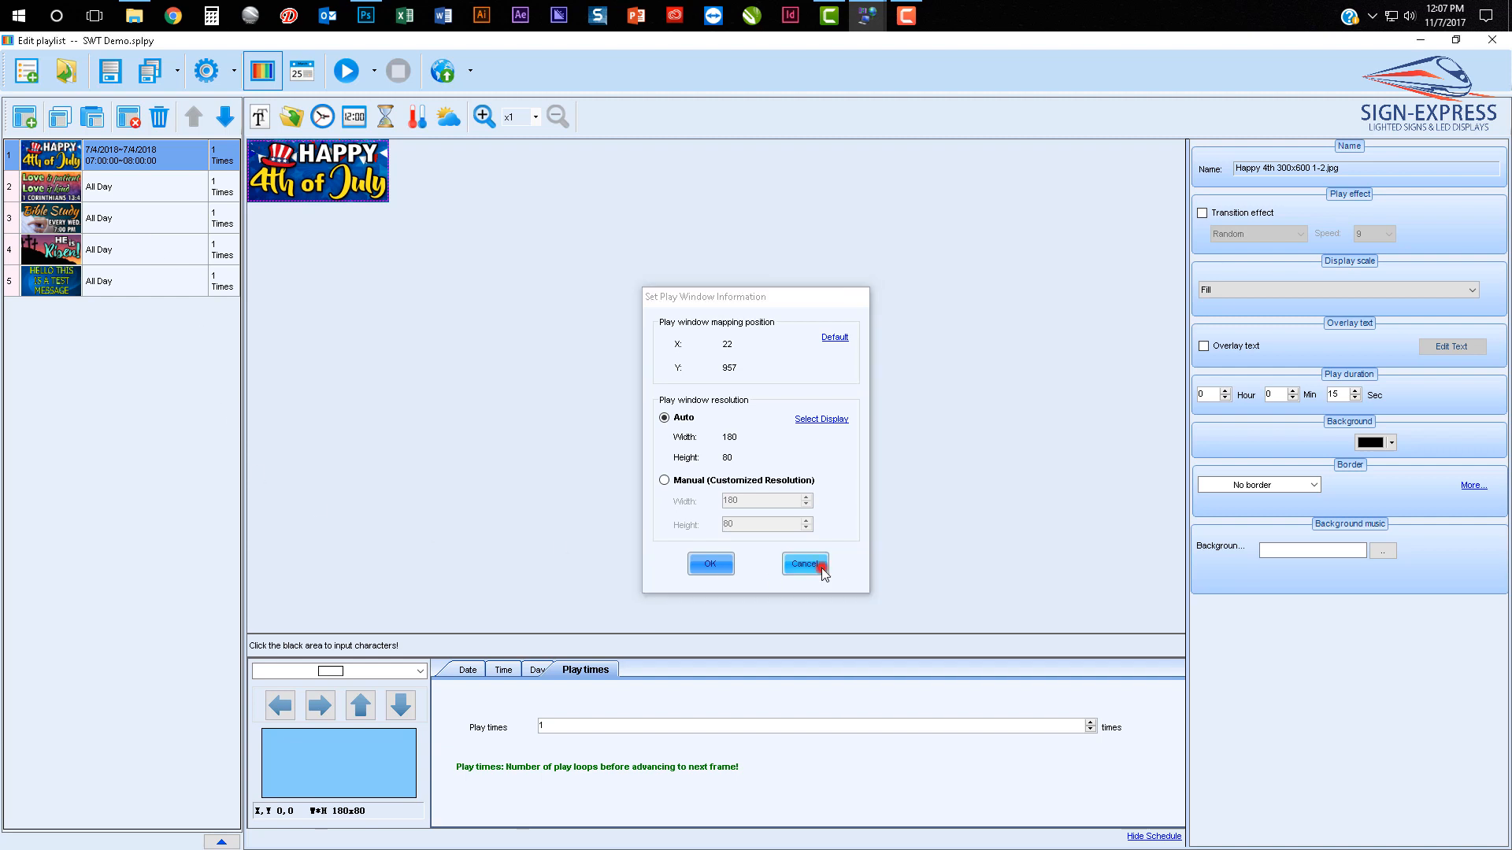
# Switch to Photoshop and examine the design's image size with width and height in pixels, along with its resolution
pyautogui.click(364, 14)
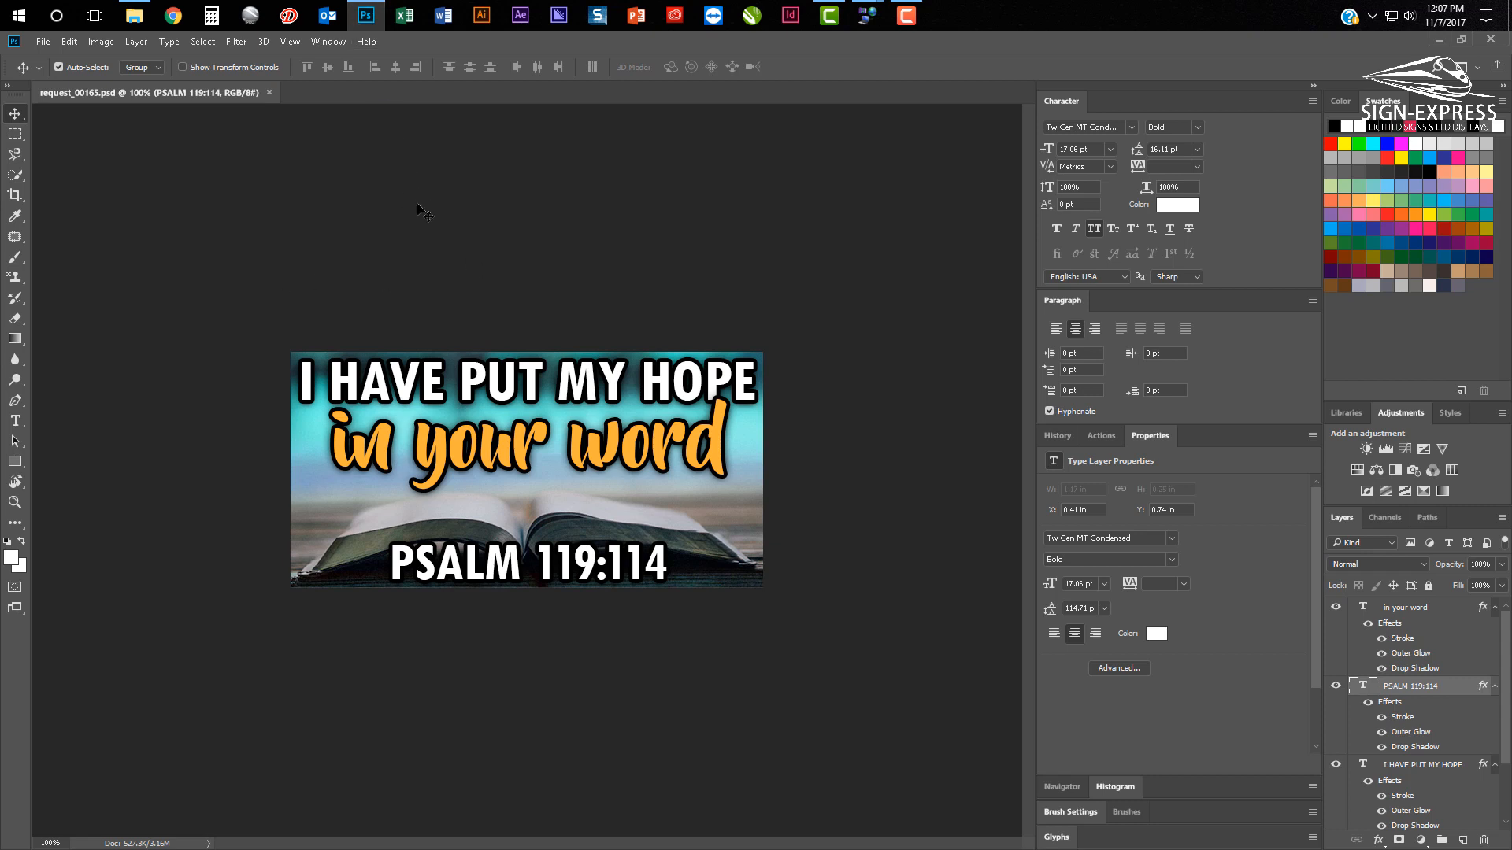
pyautogui.click(105, 43)
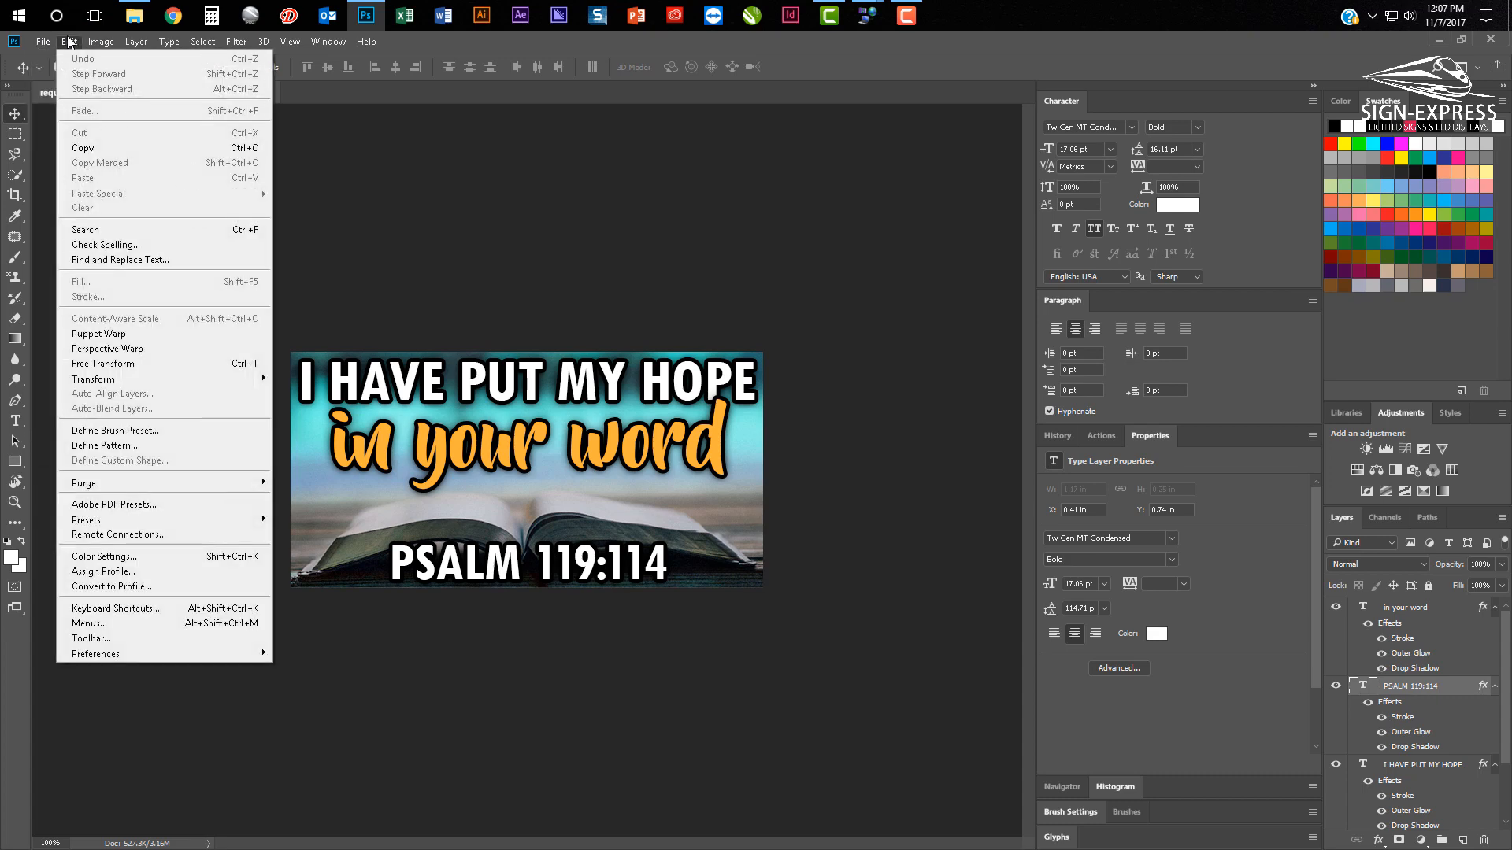
pyautogui.click(138, 152)
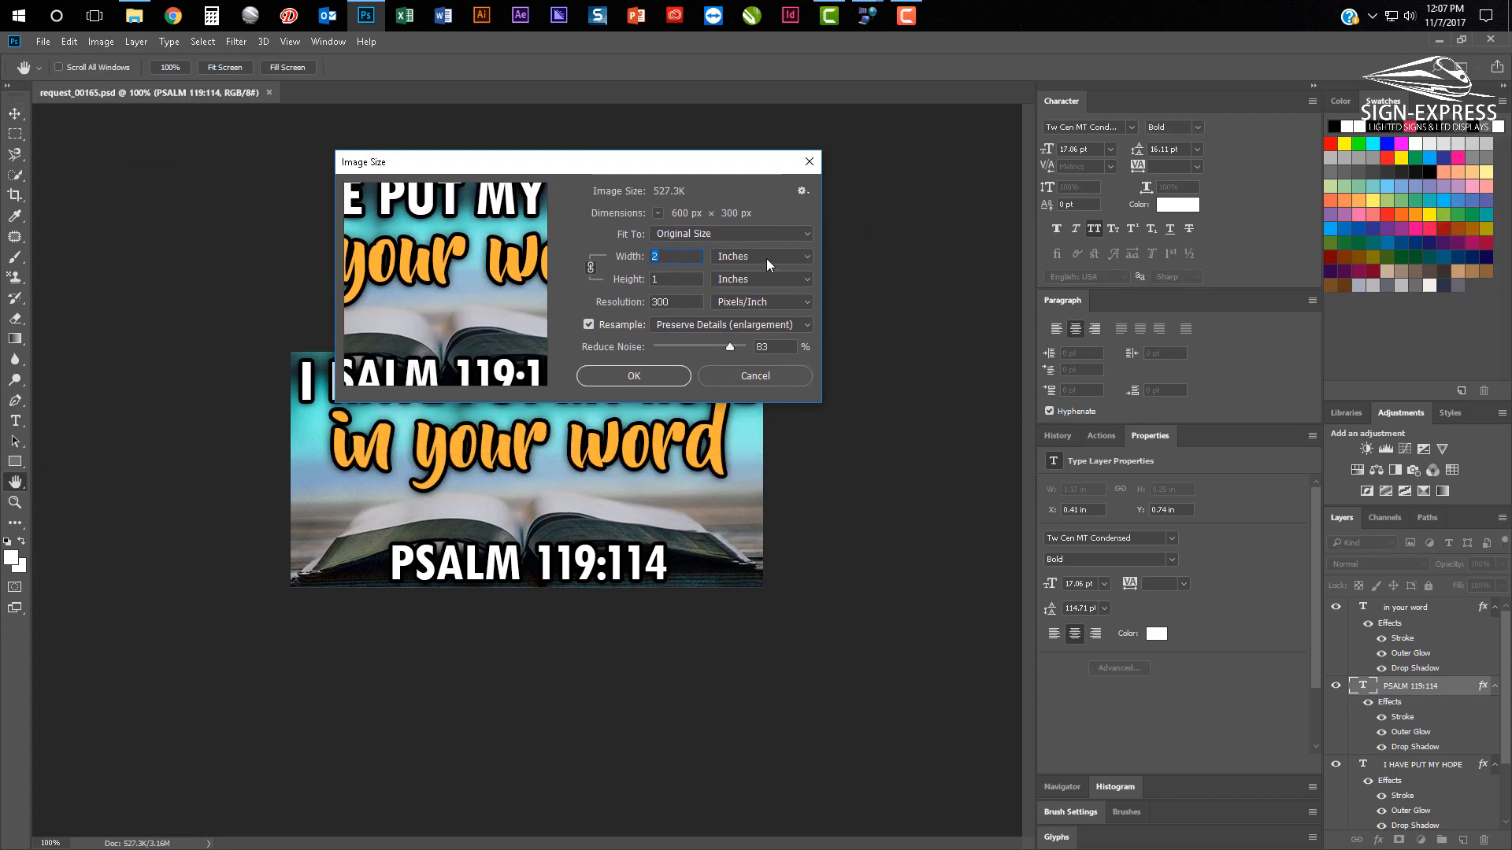
pyautogui.click(766, 257)
pyautogui.click(758, 283)
pyautogui.doubleClick(677, 304)
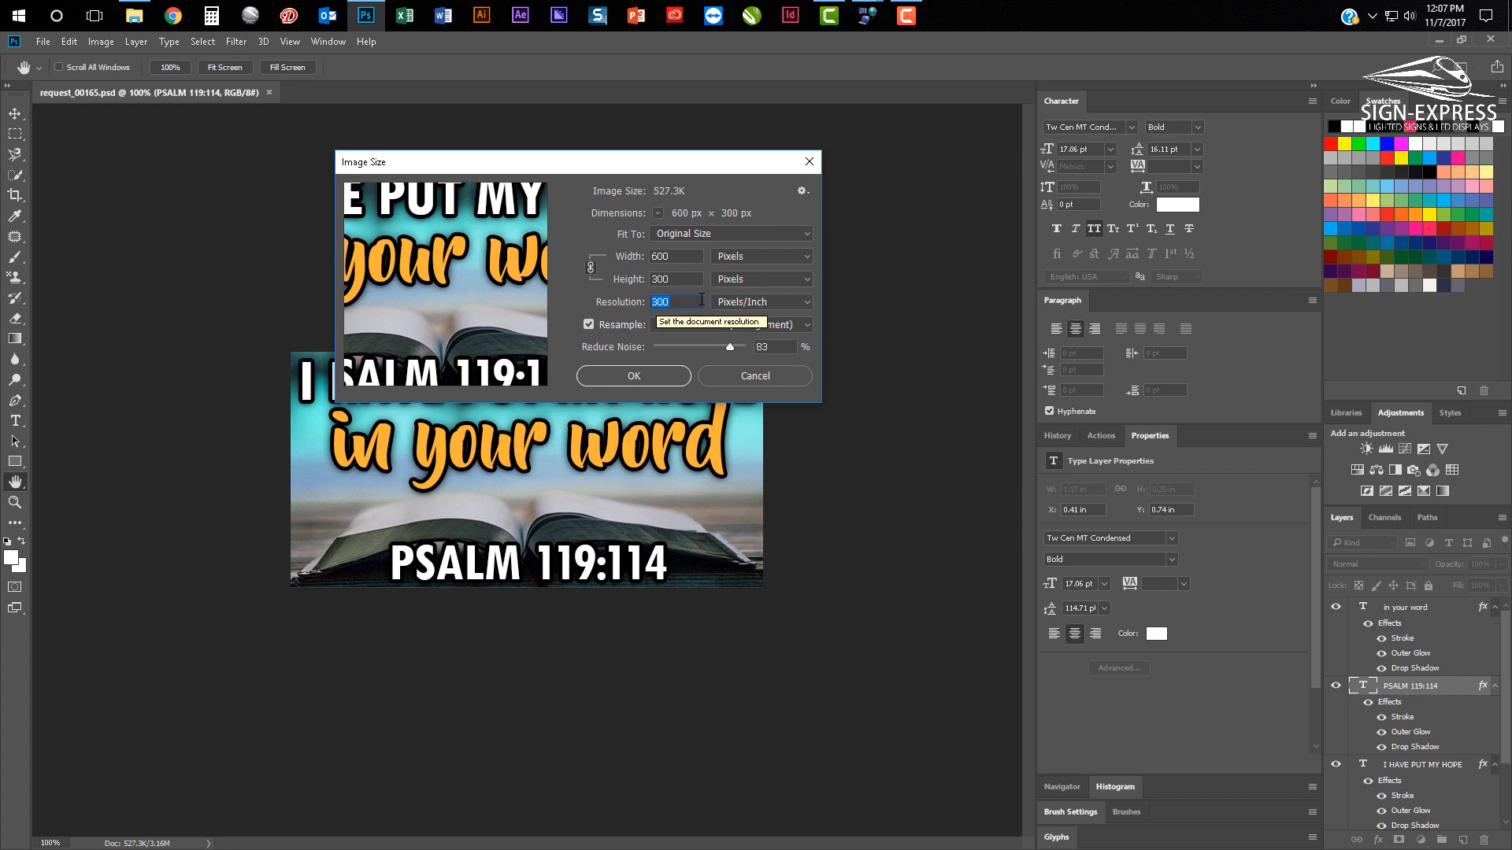
pyautogui.click(781, 377)
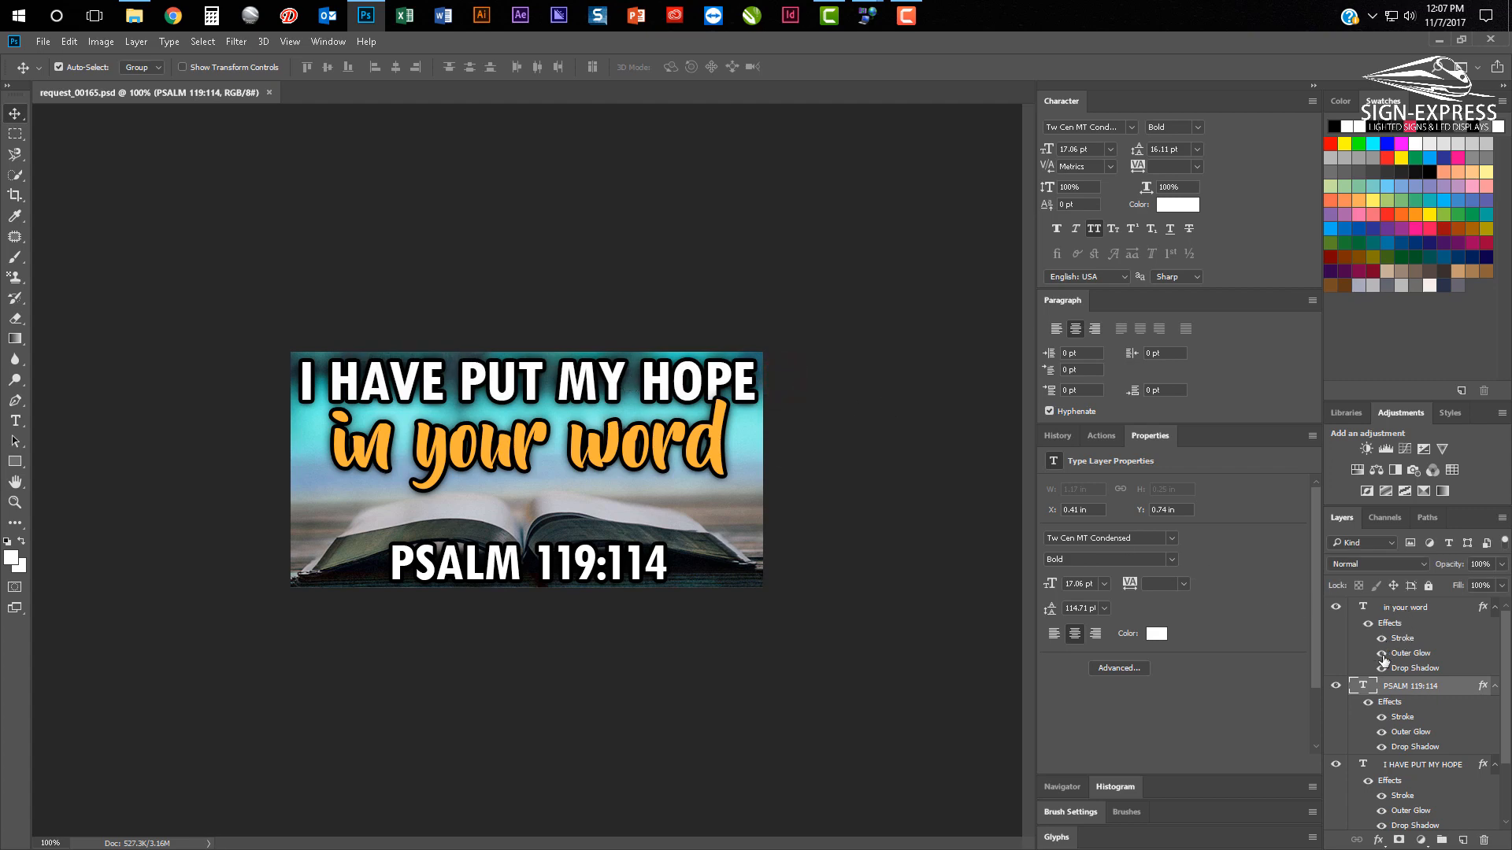
# Toggle the Stroke, Outer Glow and Drop Shadow effects on the "in your word" layer, singly and all together, to compare the text
pyautogui.click(1382, 644)
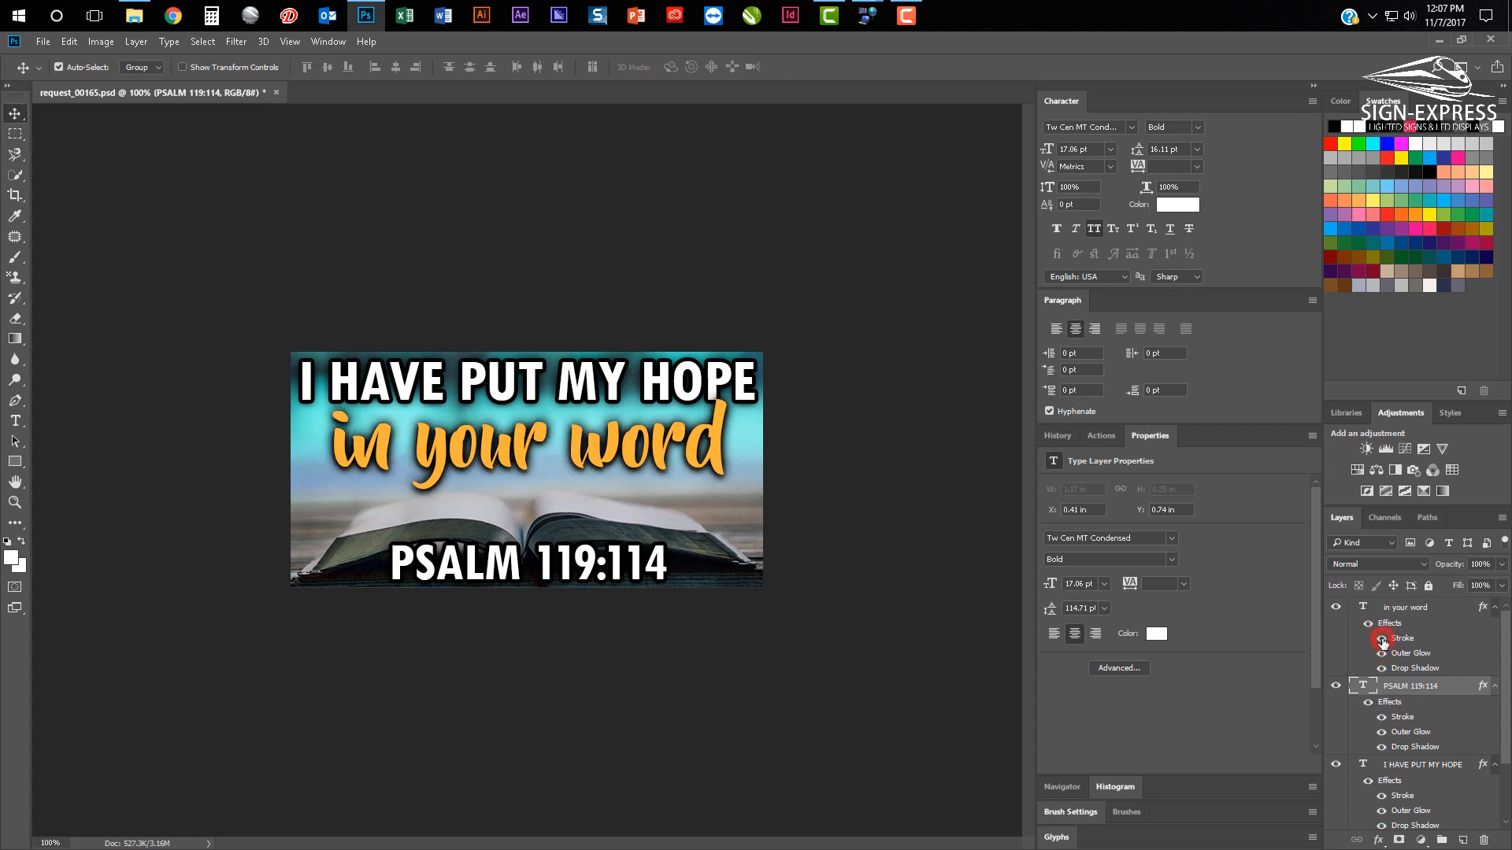
pyautogui.click(1382, 642)
pyautogui.click(1383, 655)
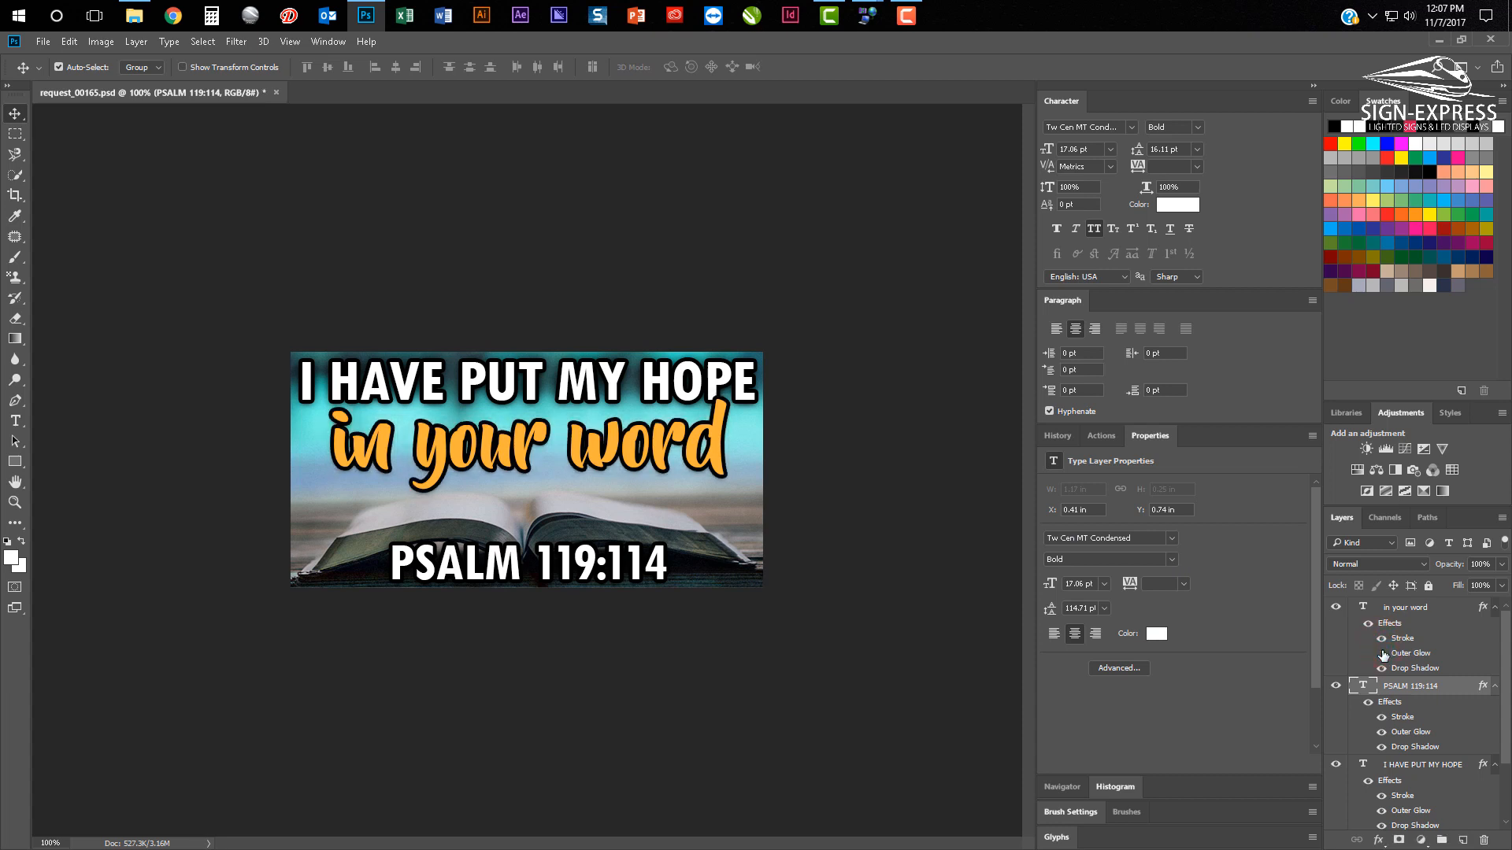
pyautogui.click(1382, 669)
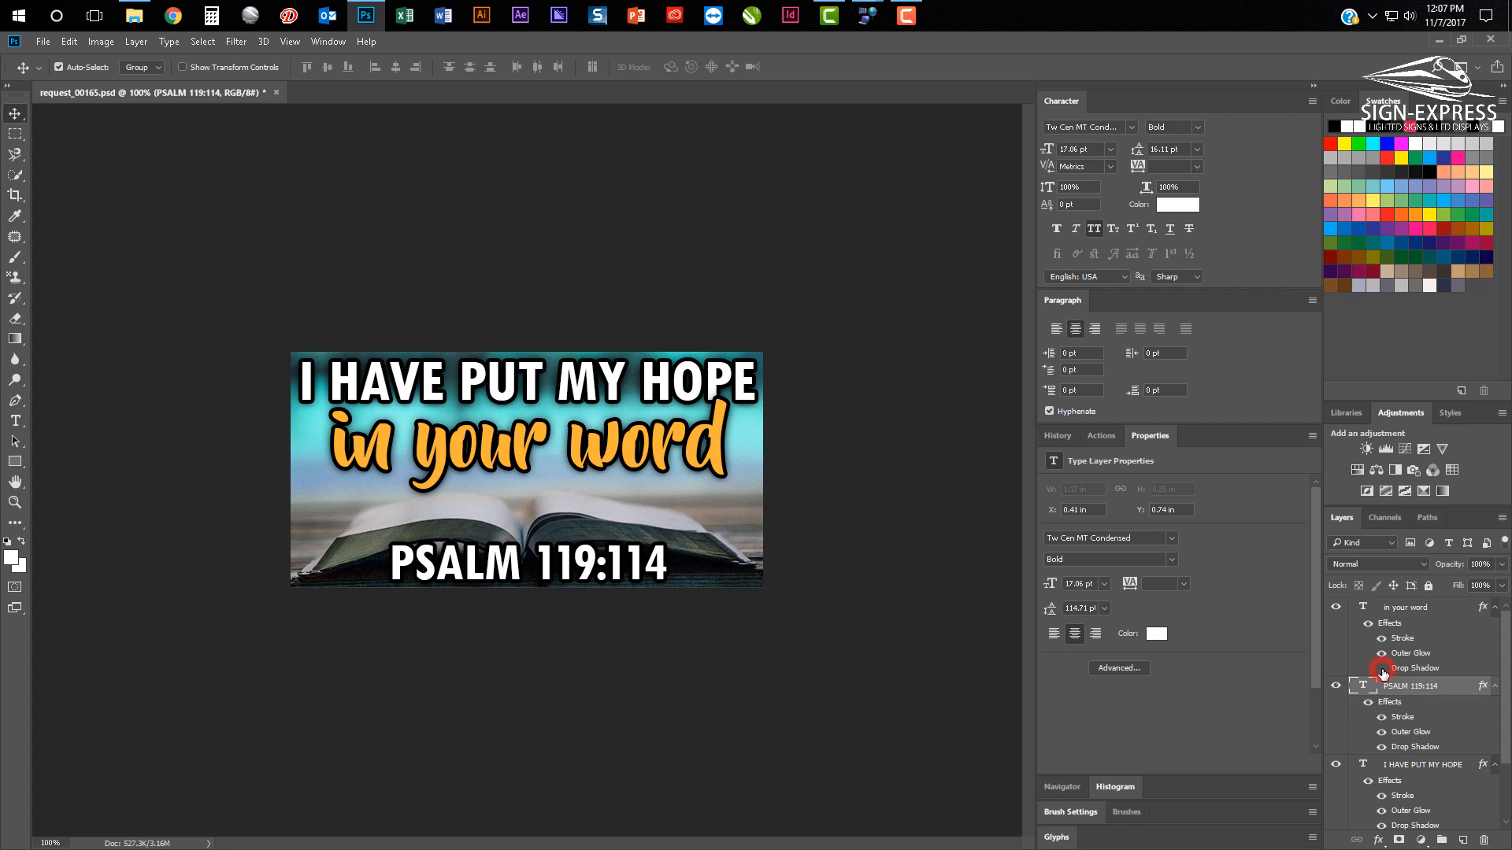
pyautogui.click(1383, 670)
pyautogui.click(1368, 626)
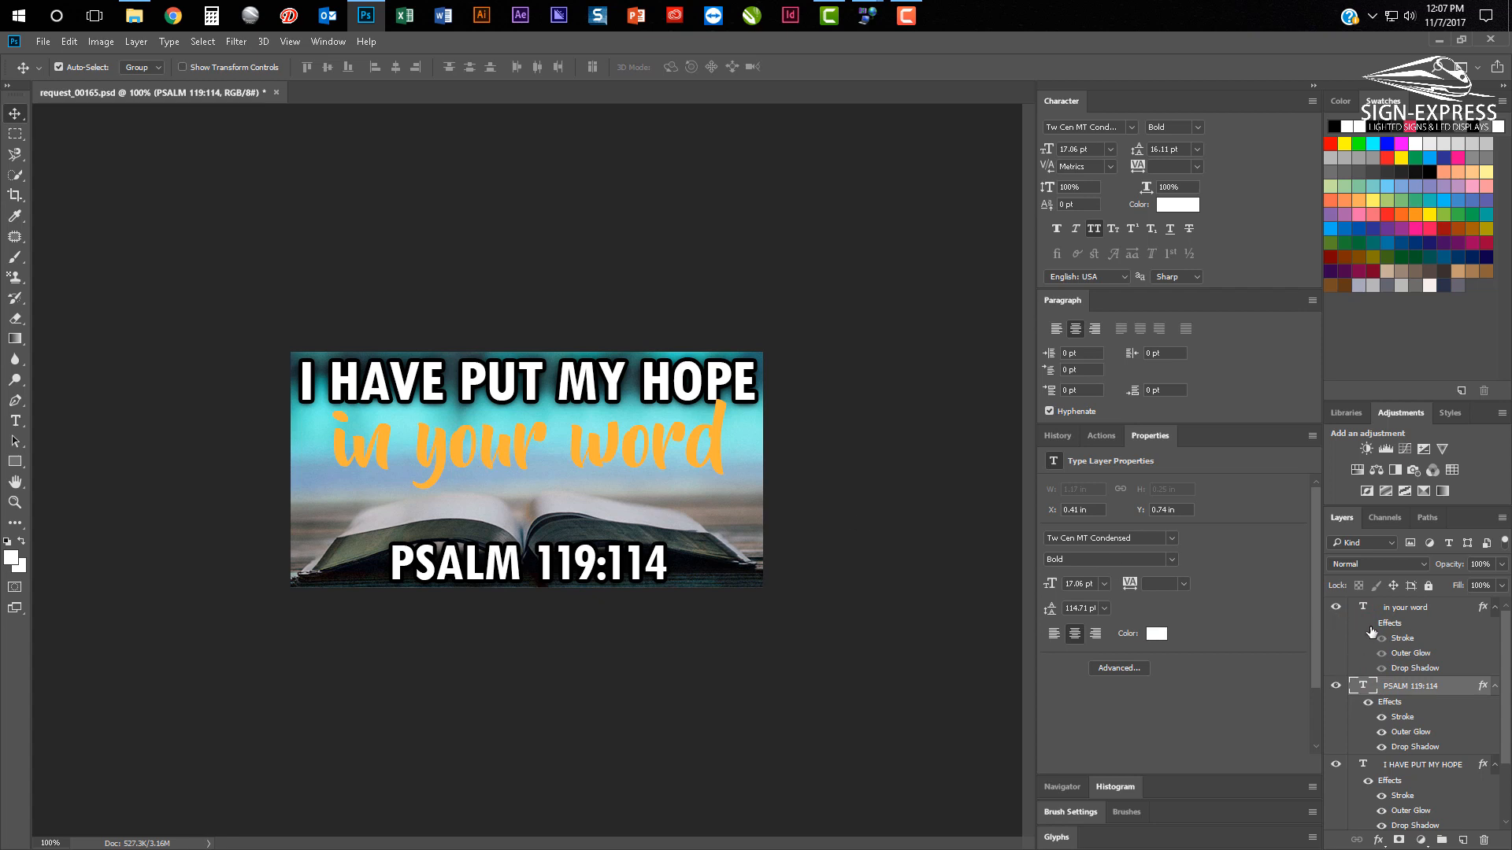
pyautogui.click(1368, 625)
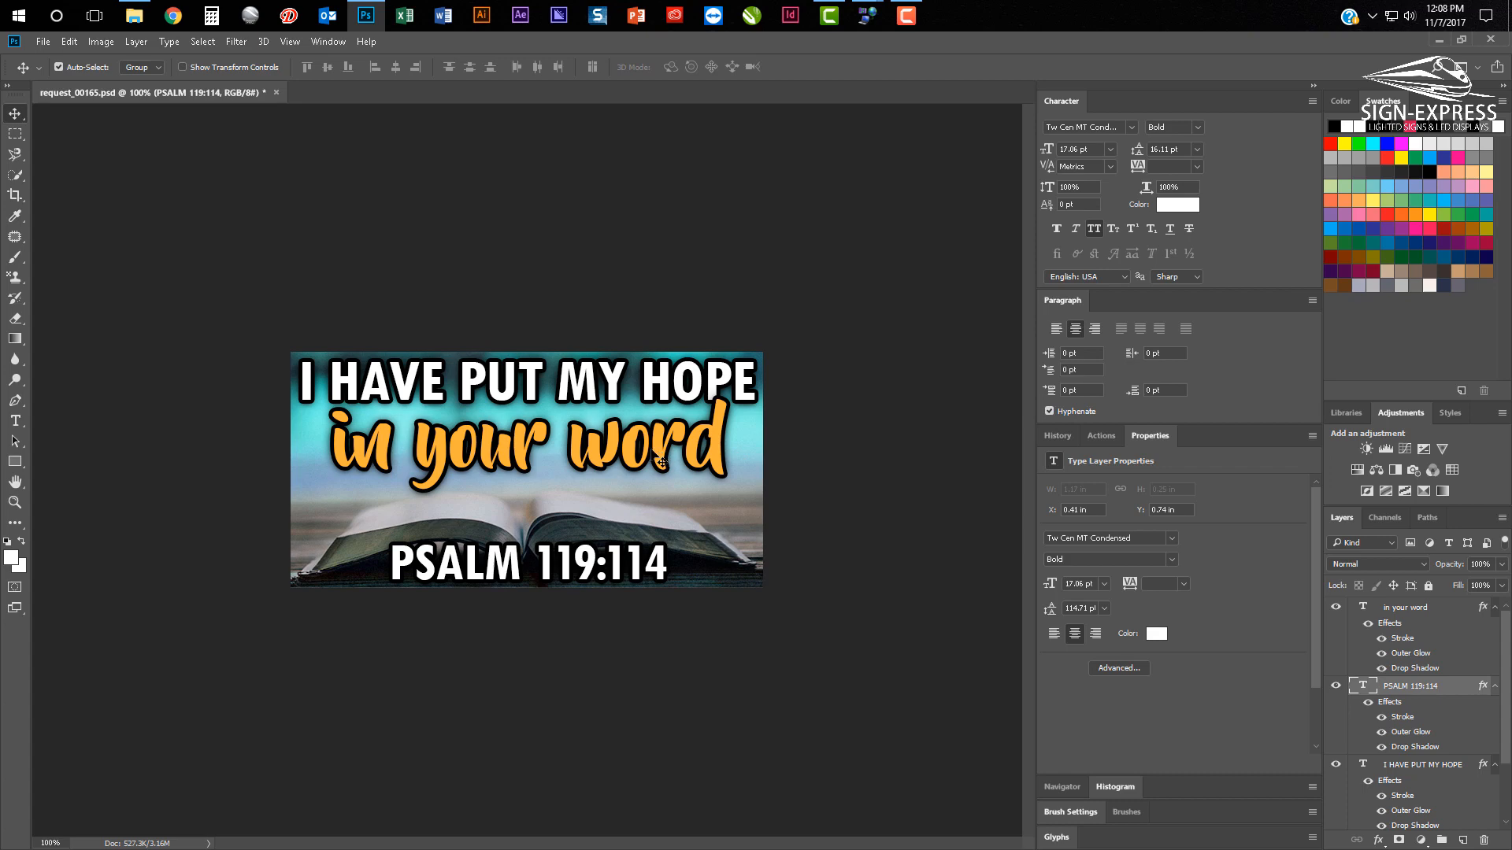
# Select the "in your word" text and examine the RGB values of its color in the Color Picker
pyautogui.click(660, 453)
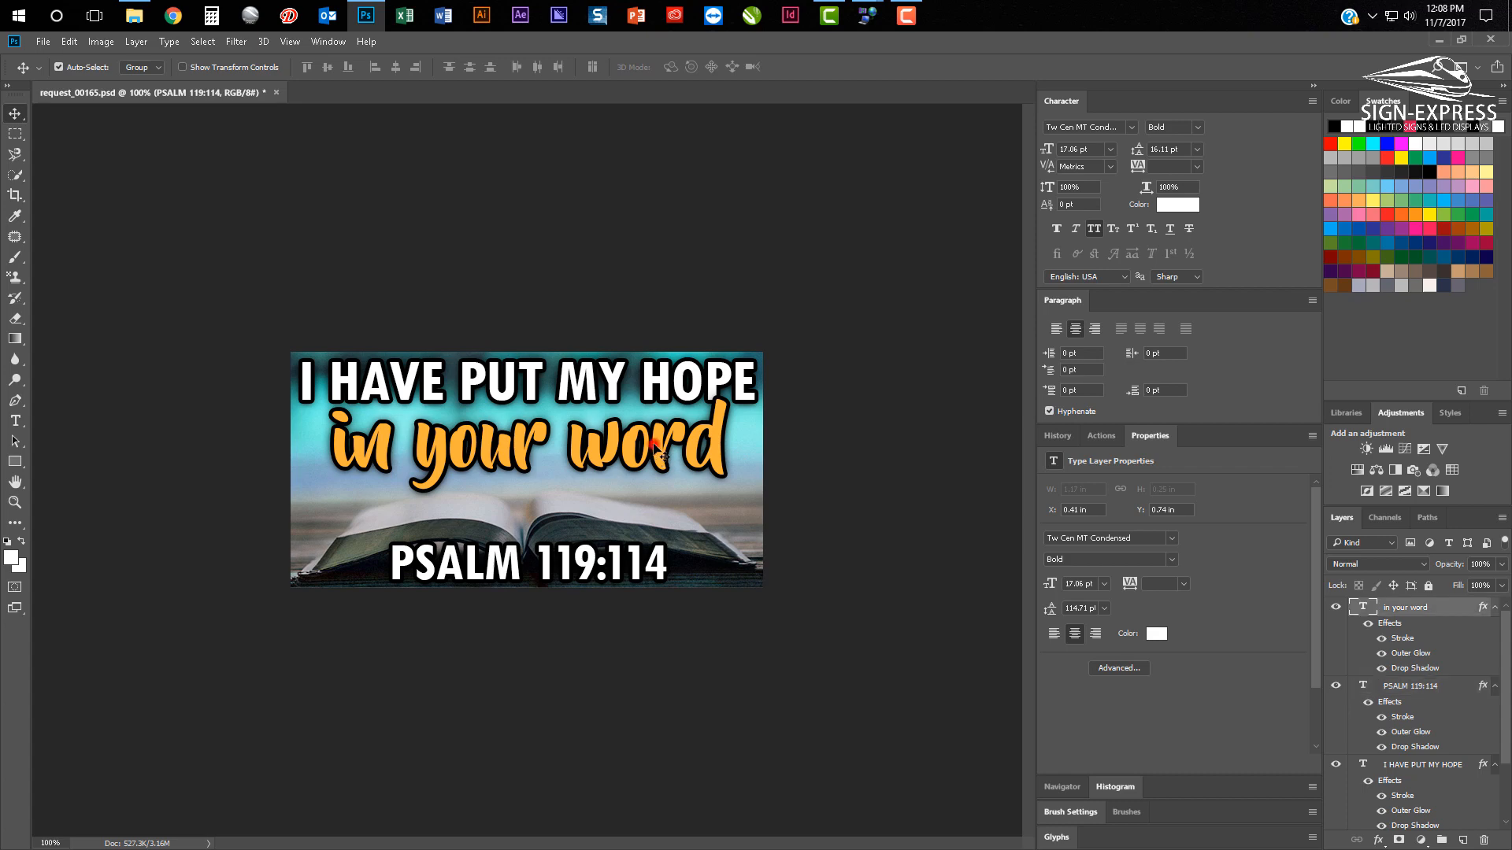
pyautogui.press('i')
pyautogui.click(1177, 205)
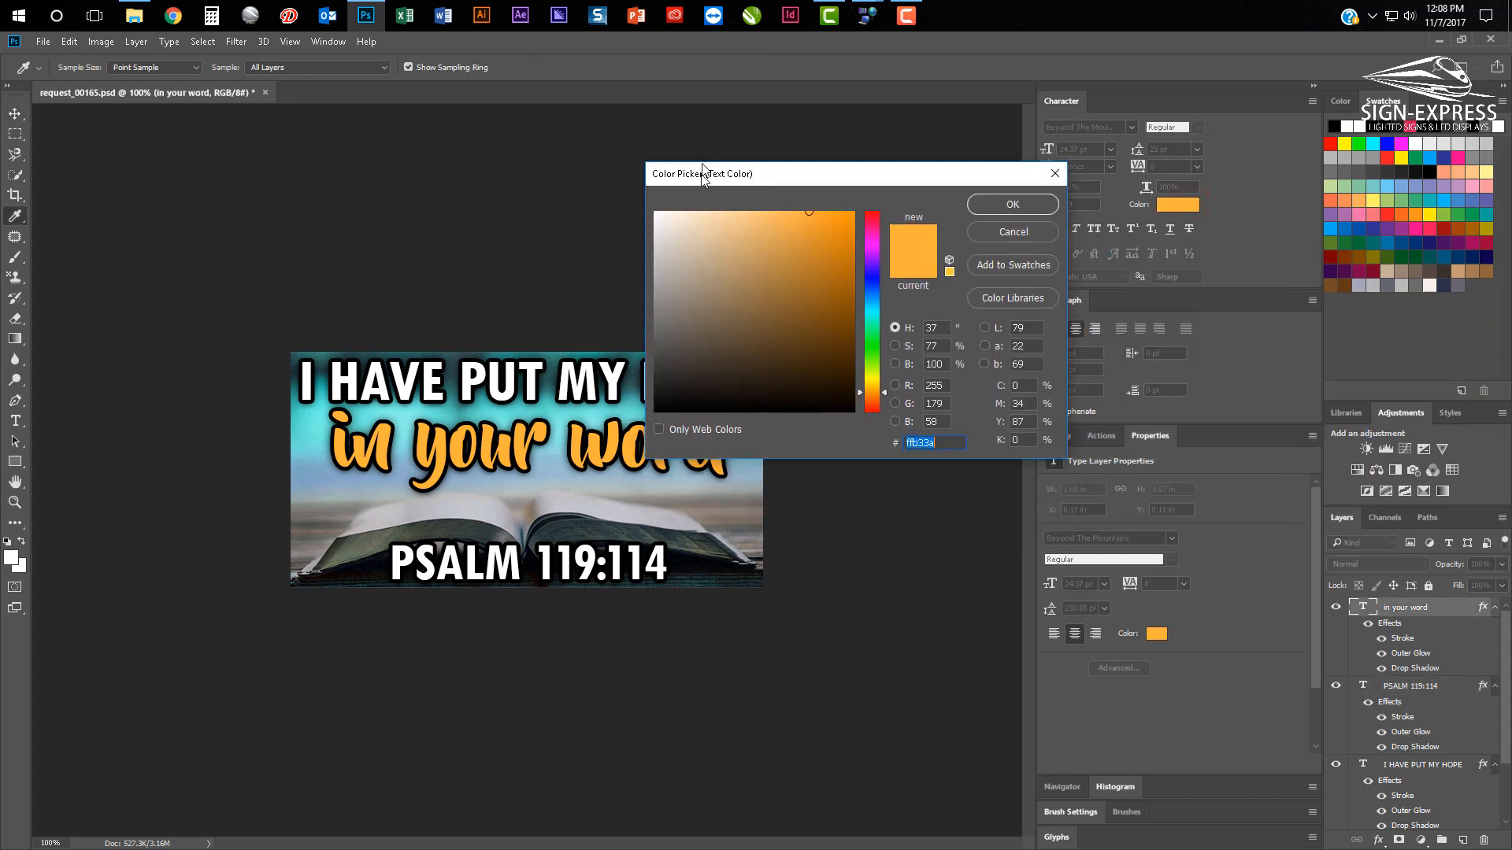
pyautogui.moveTo(705, 171); pyautogui.dragTo(715, 120)
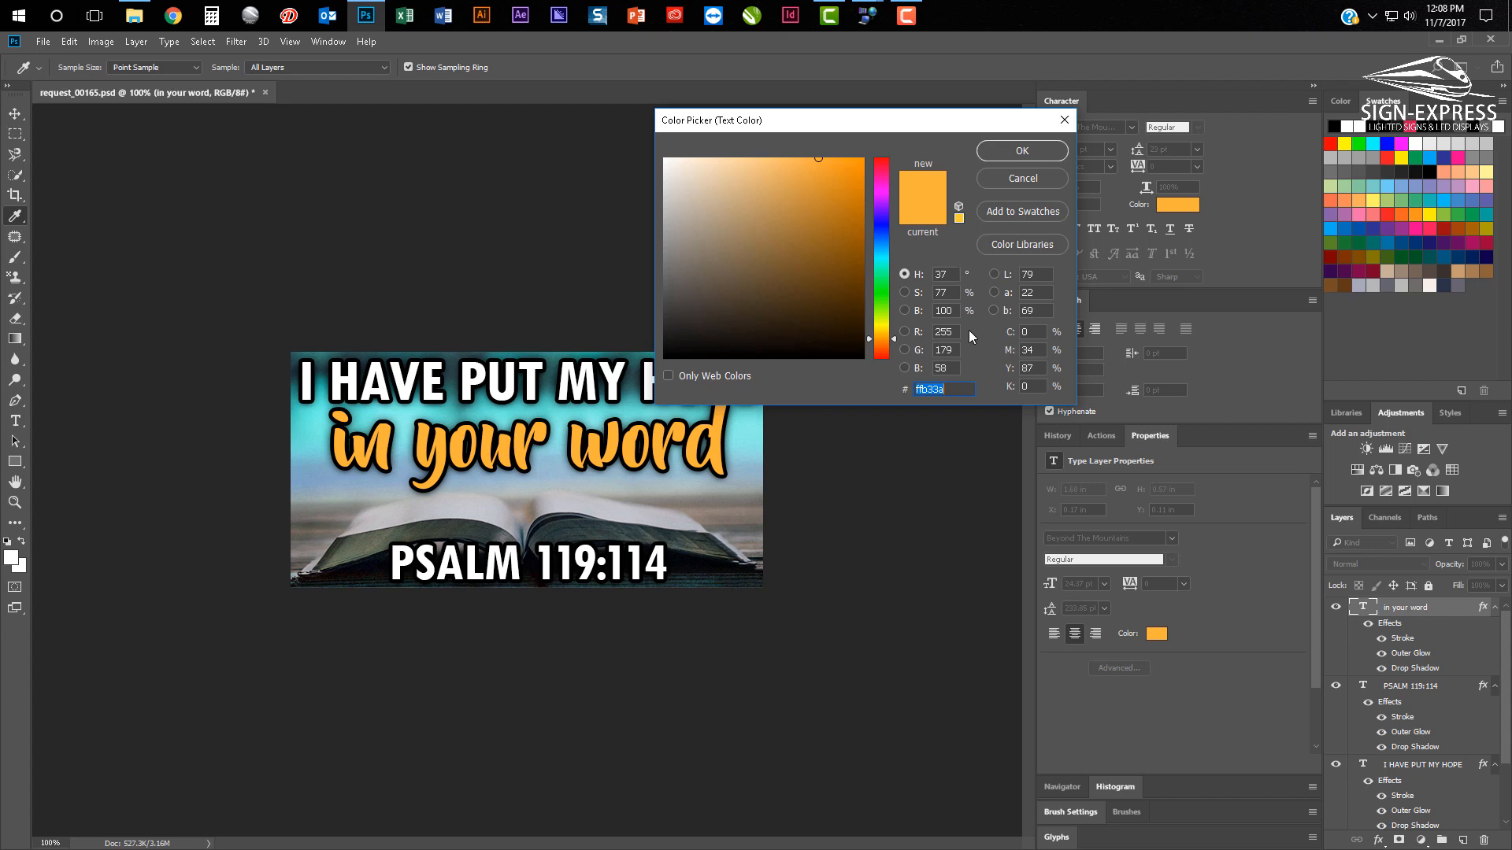
pyautogui.click(945, 332)
pyautogui.click(949, 349)
pyautogui.click(951, 369)
pyautogui.click(945, 332)
pyautogui.click(1032, 186)
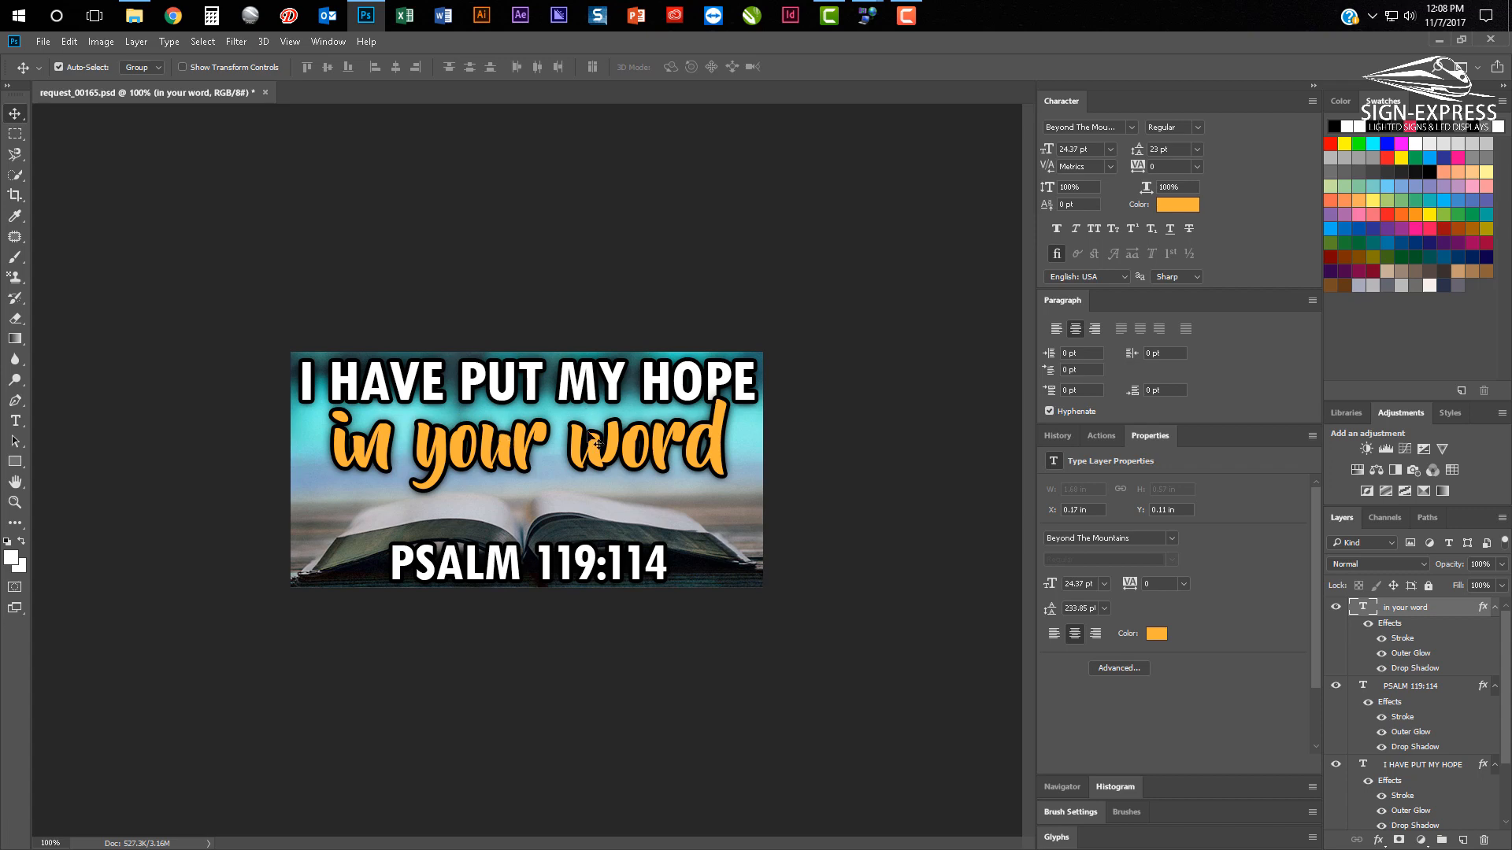
# Look at the Save As options for the Photoshop design, and return to the PlutoManager playlist editor
pyautogui.click(44, 41)
pyautogui.click(56, 217)
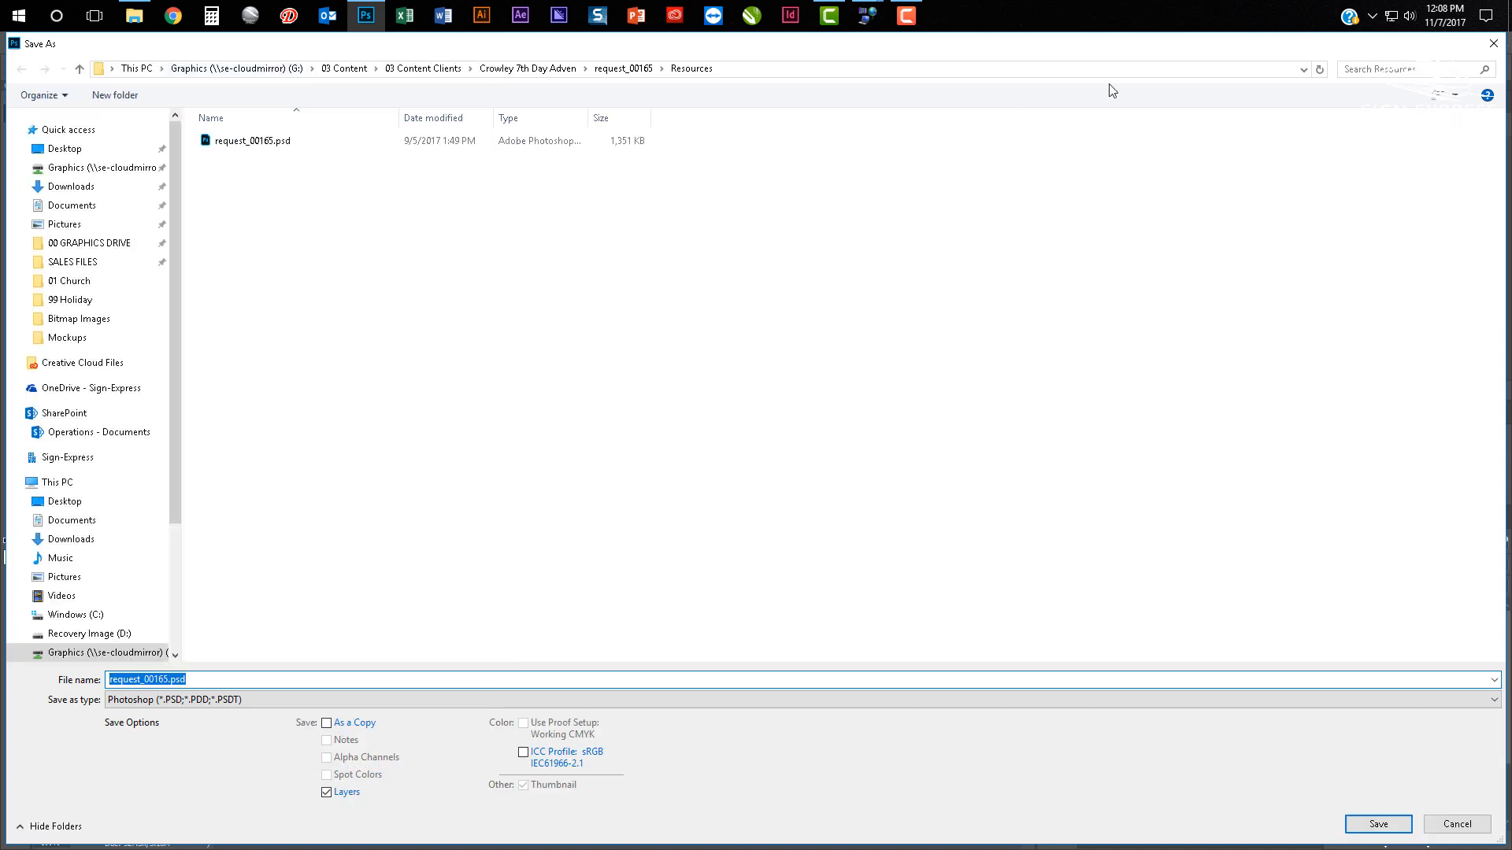
pyautogui.click(1493, 43)
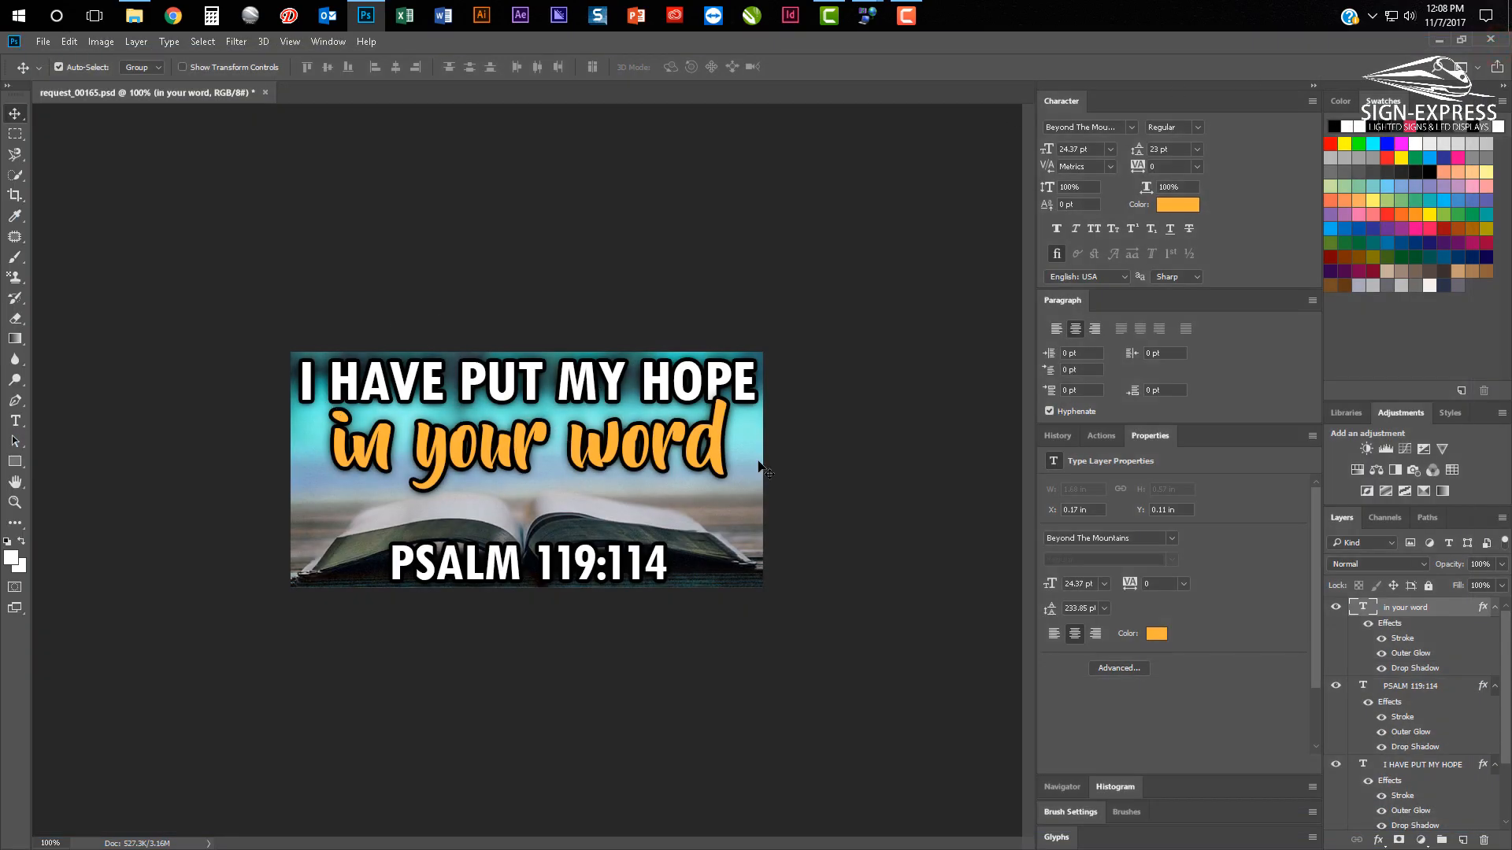
pyautogui.click(1440, 39)
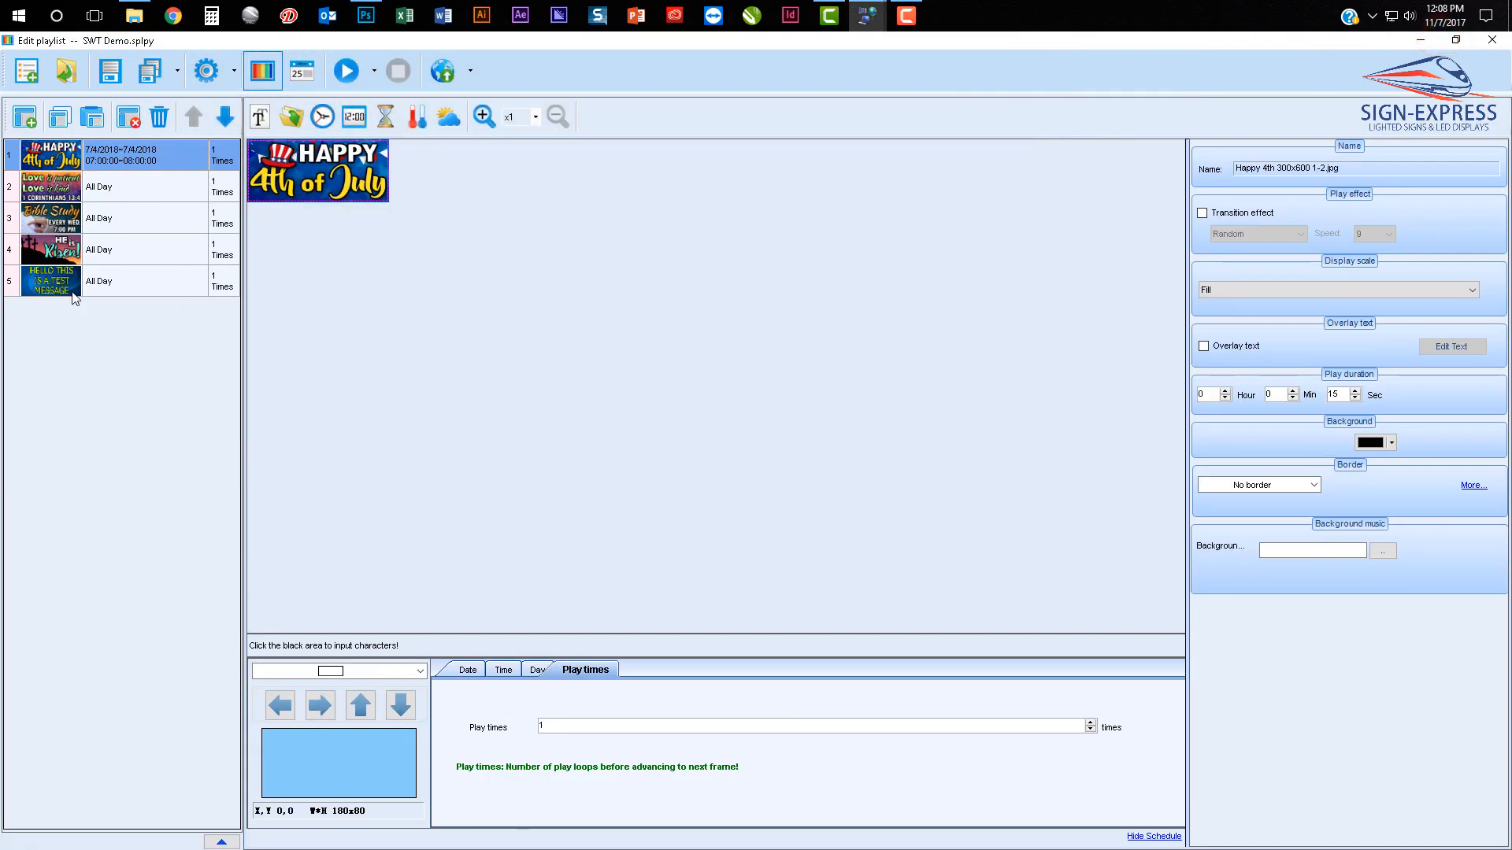
# Add a new page to the playlist and browse the Abstracts background images for a media file
pyautogui.click(24, 116)
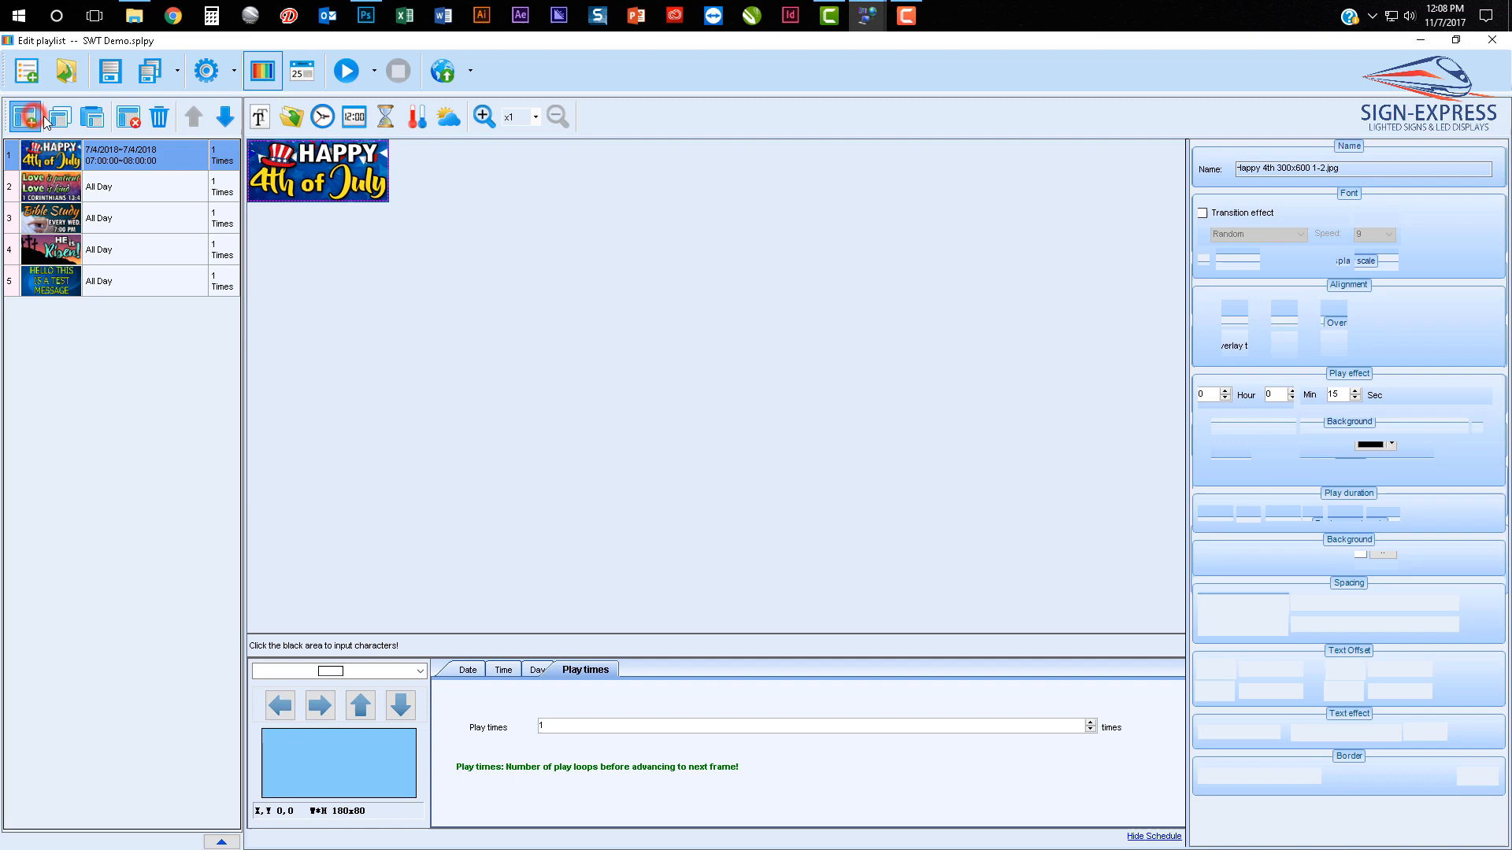
pyautogui.click(295, 119)
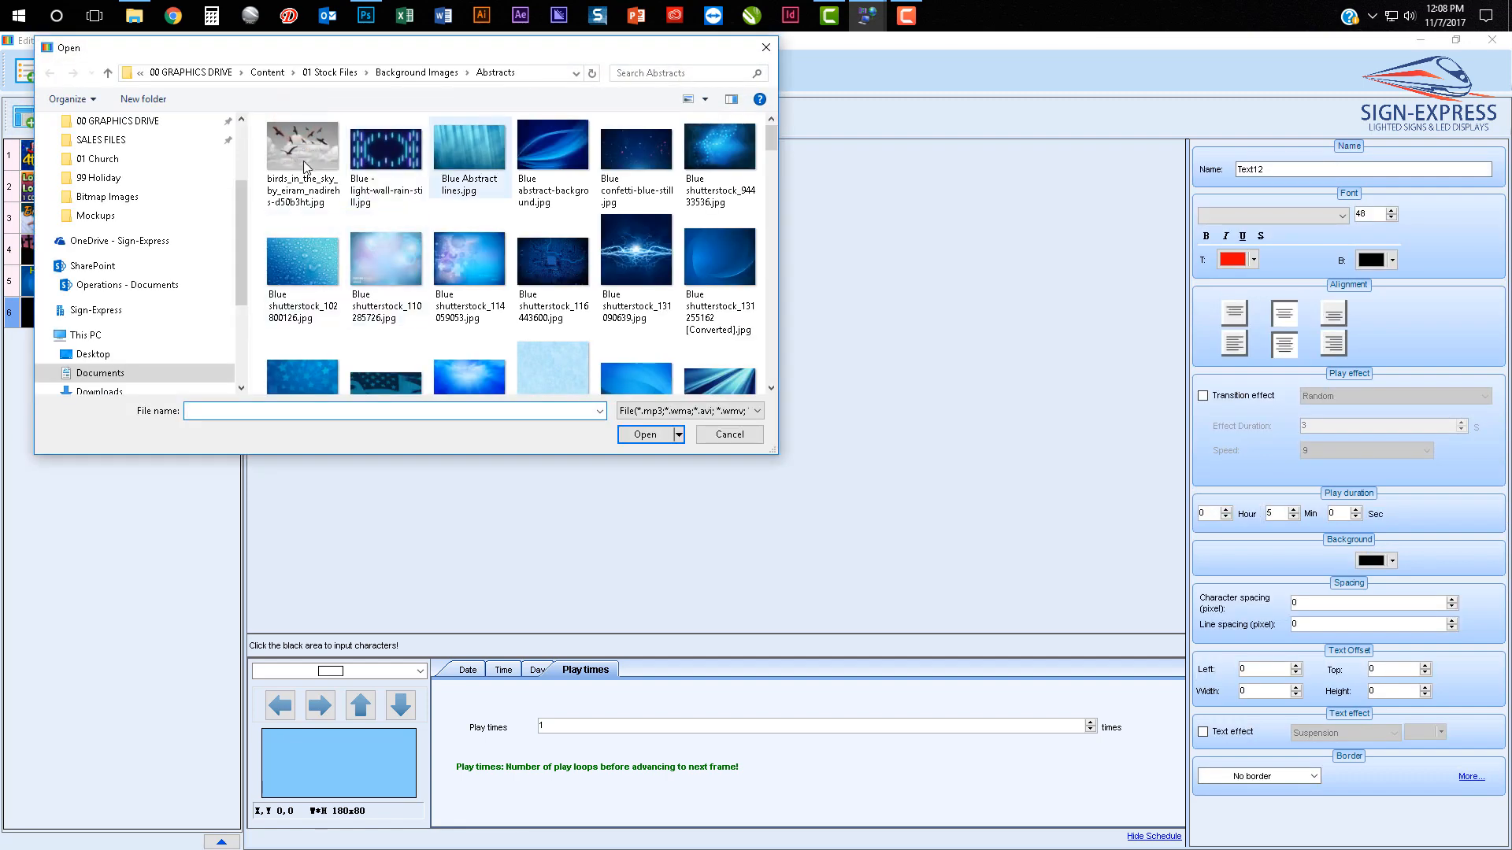
pyautogui.click(740, 443)
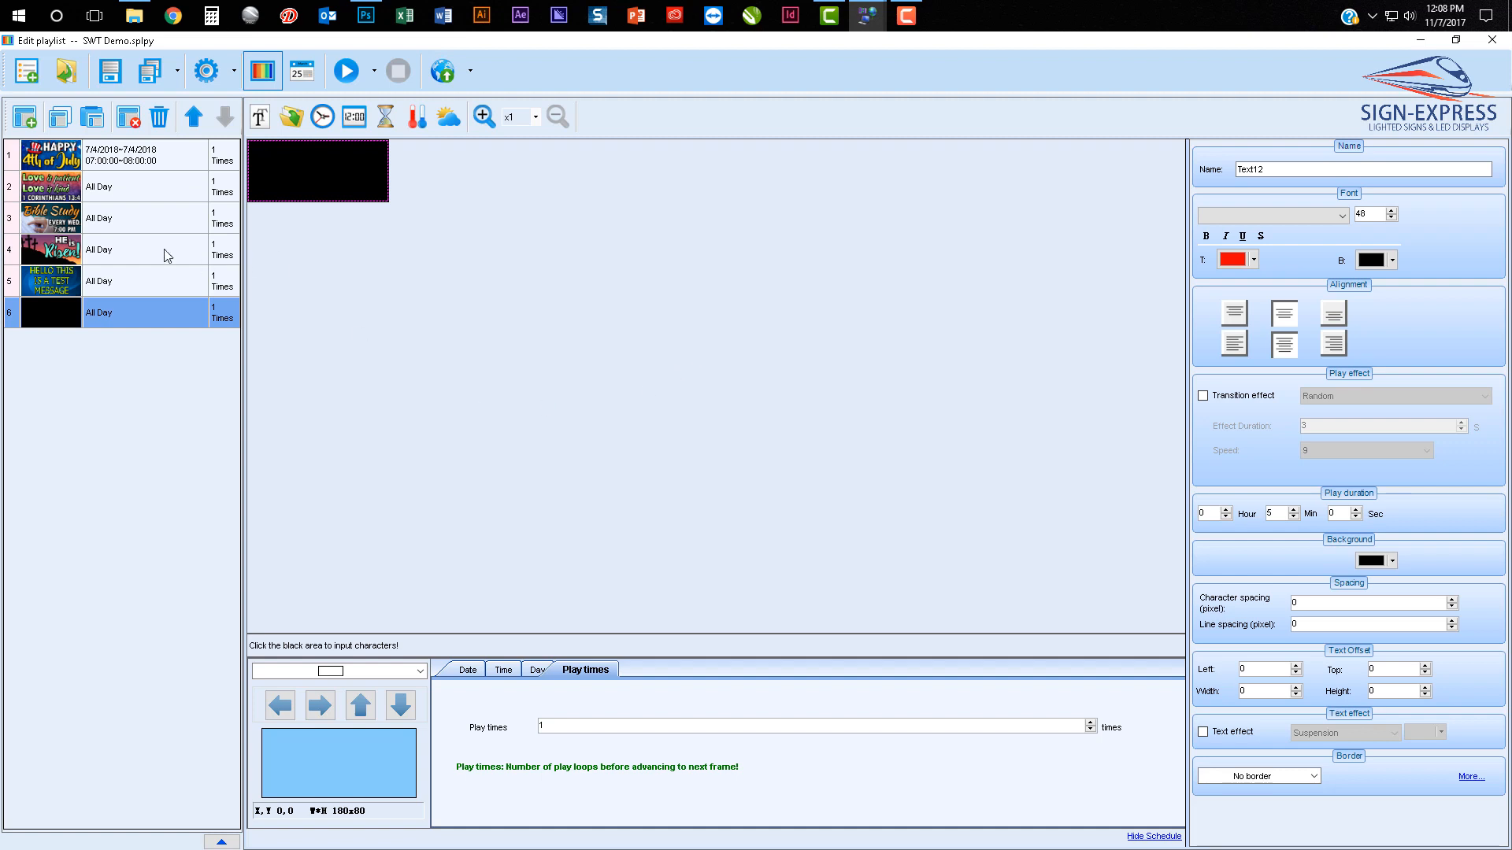
# Delete the blank page at the end of the playlist and select the Happy 4th of July page
pyautogui.click(129, 117)
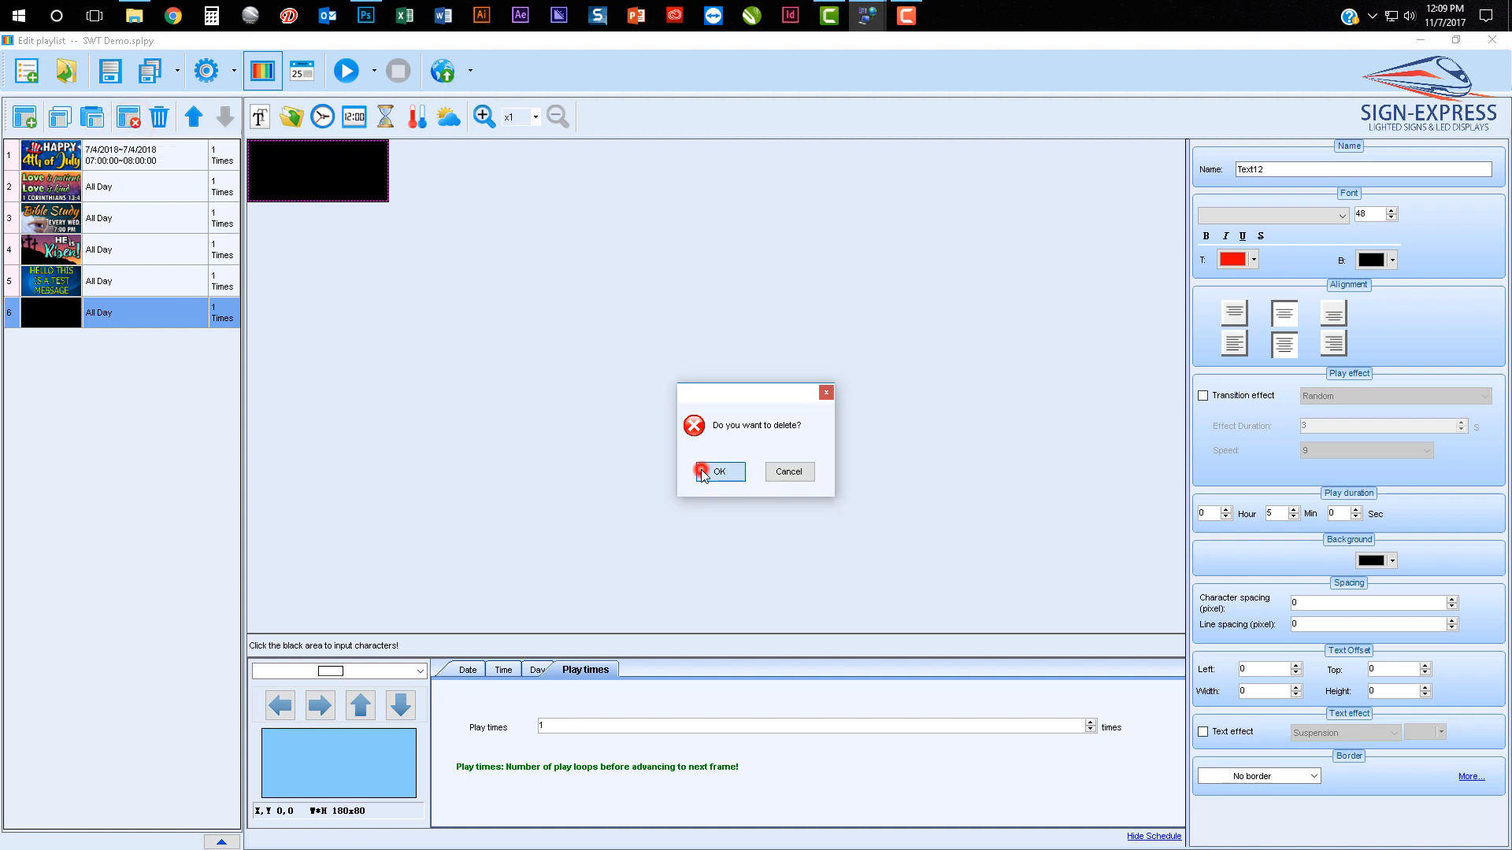
pyautogui.click(698, 473)
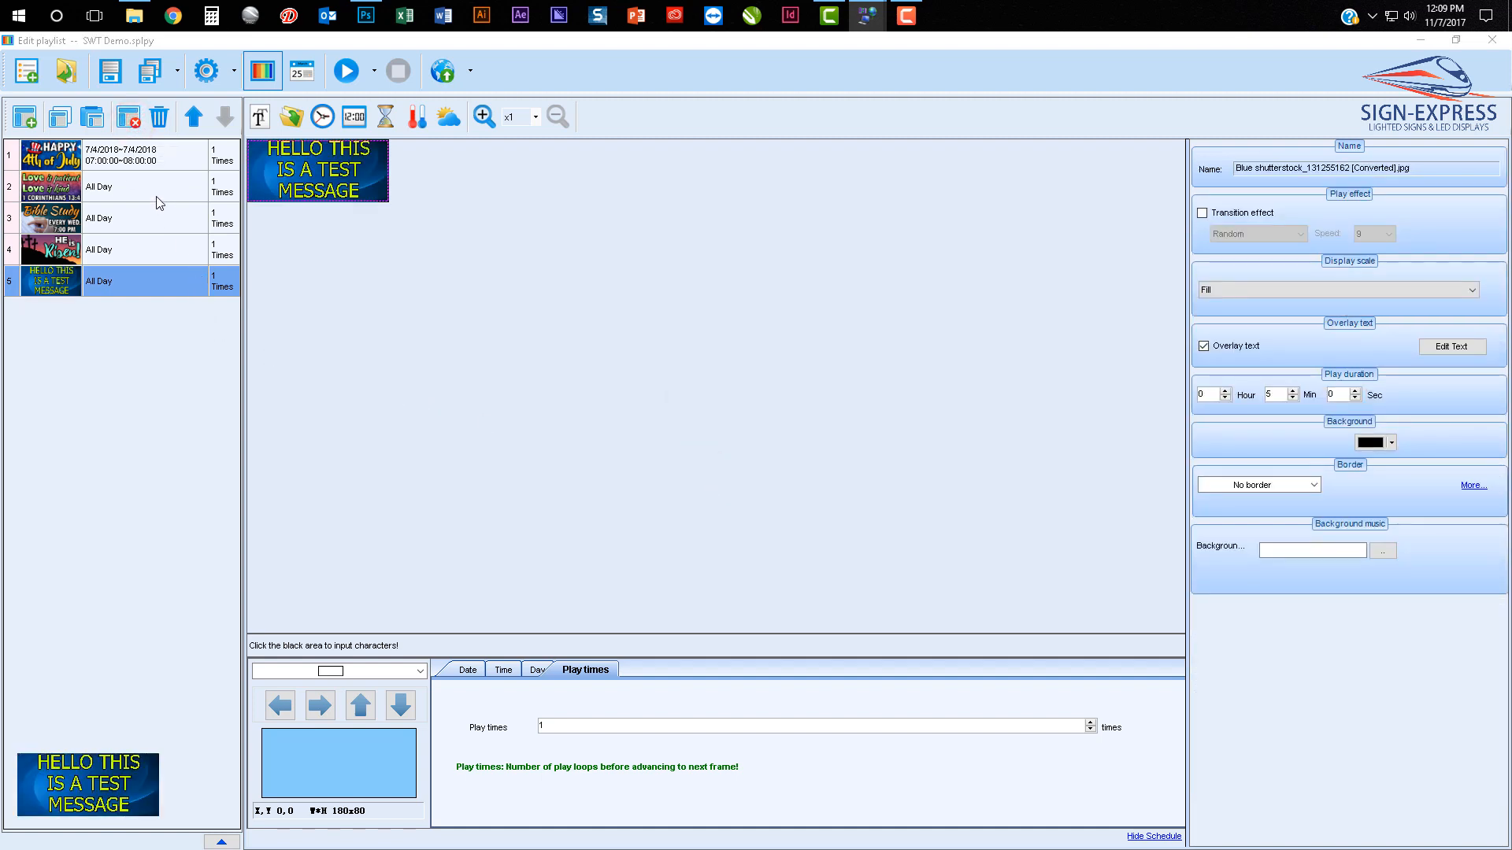
pyautogui.click(156, 161)
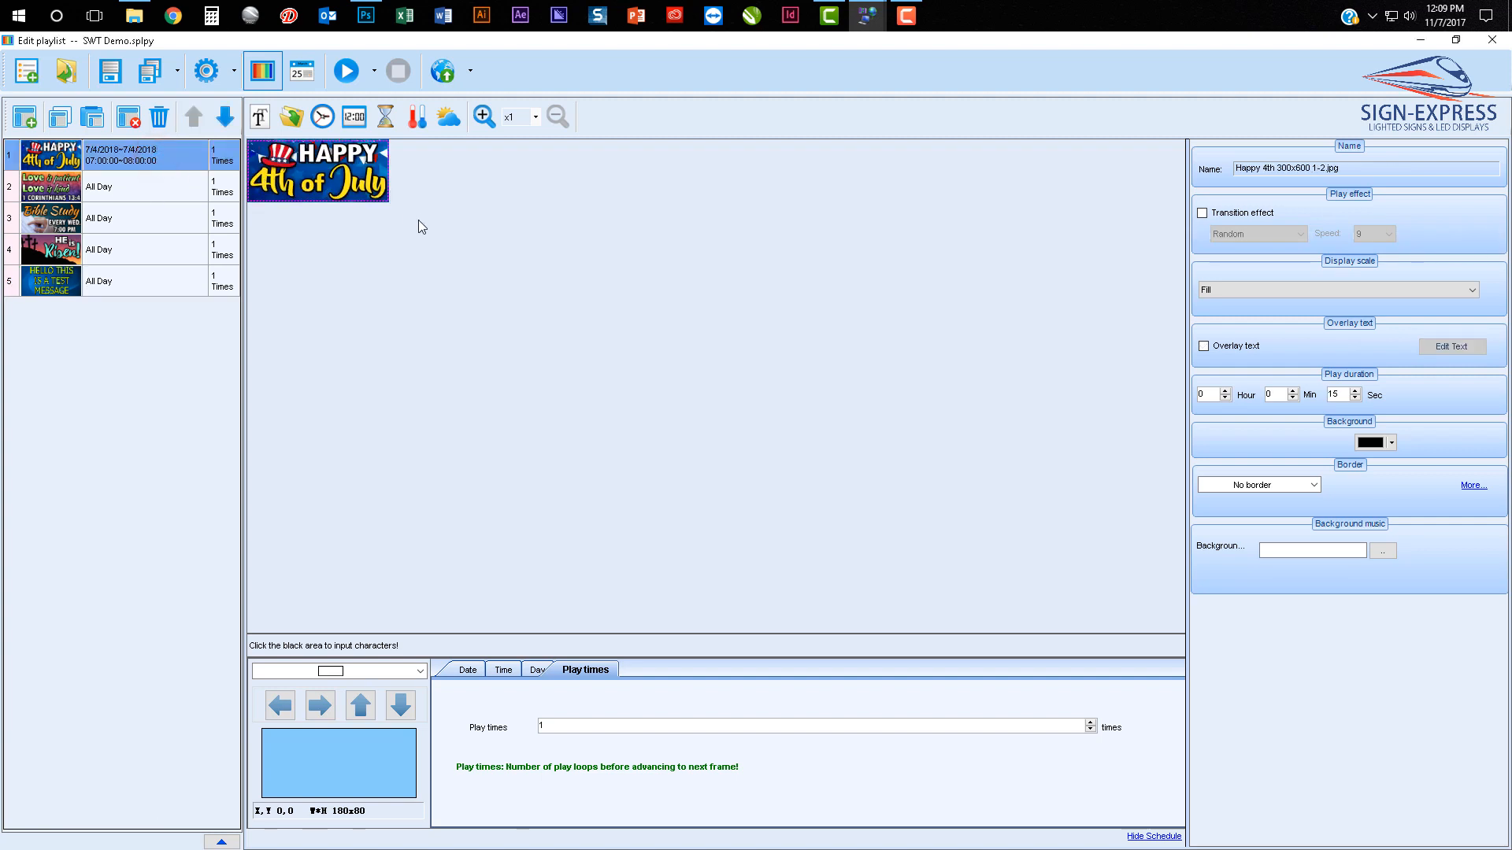
# Review the Bible Study and 1 Corinthians 13:4 pages of the playlist, finishing on the Bible Study page
pyautogui.click(122, 225)
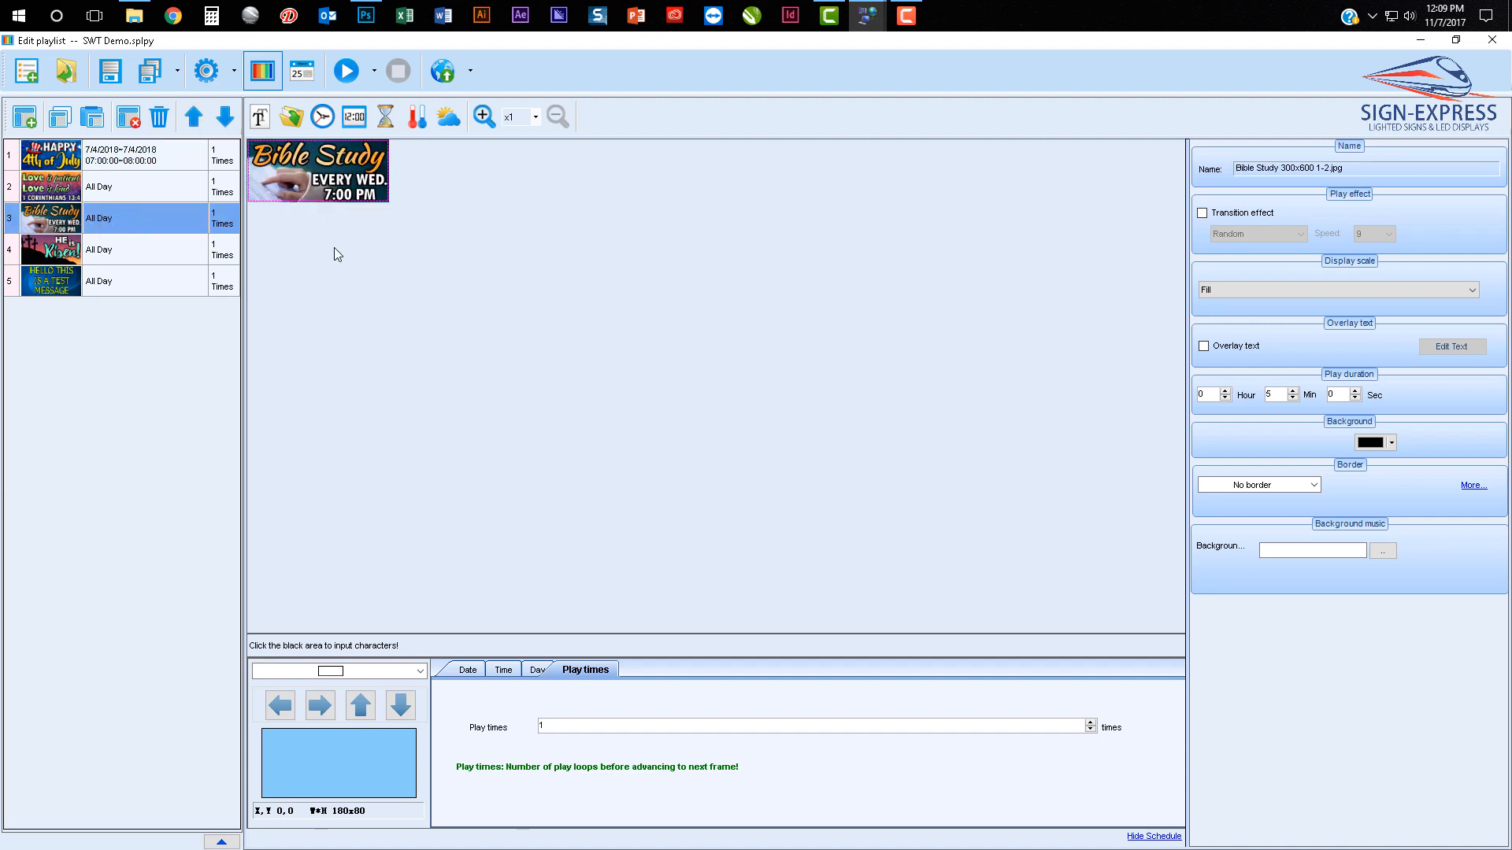
pyautogui.click(84, 193)
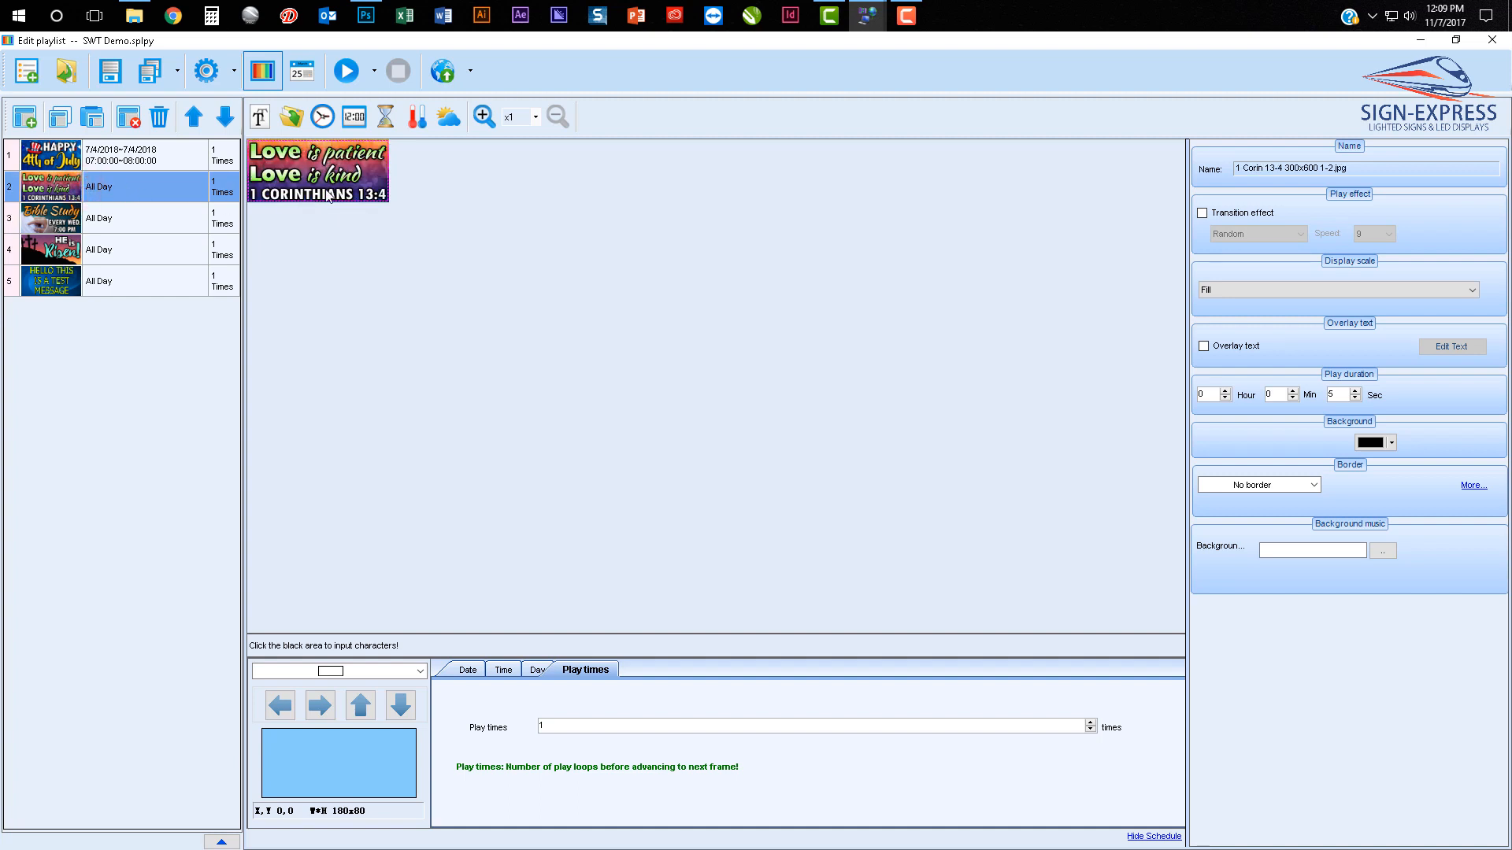
pyautogui.click(127, 226)
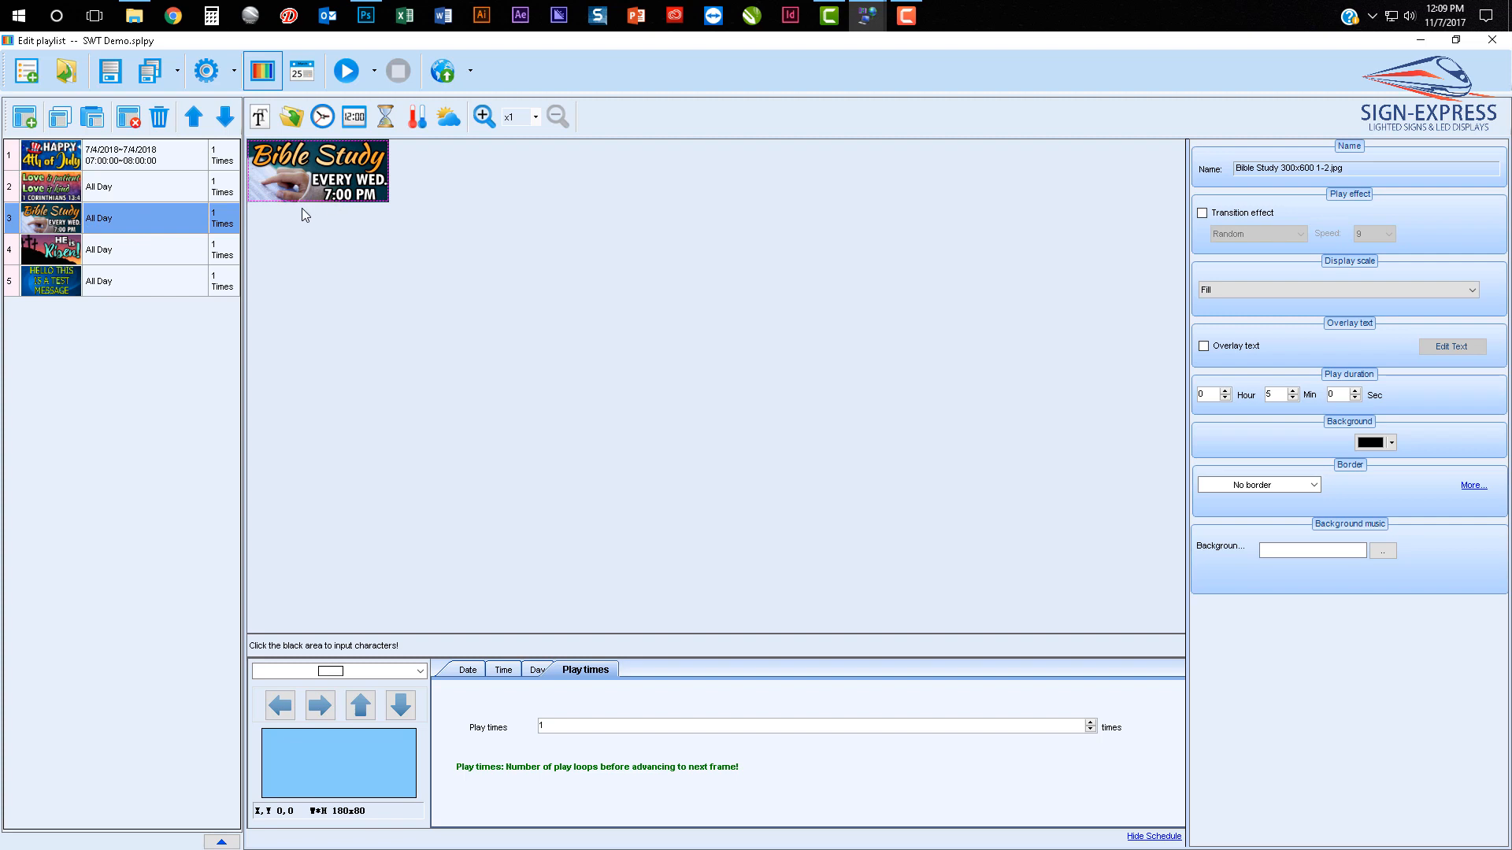
pyautogui.click(721, 290)
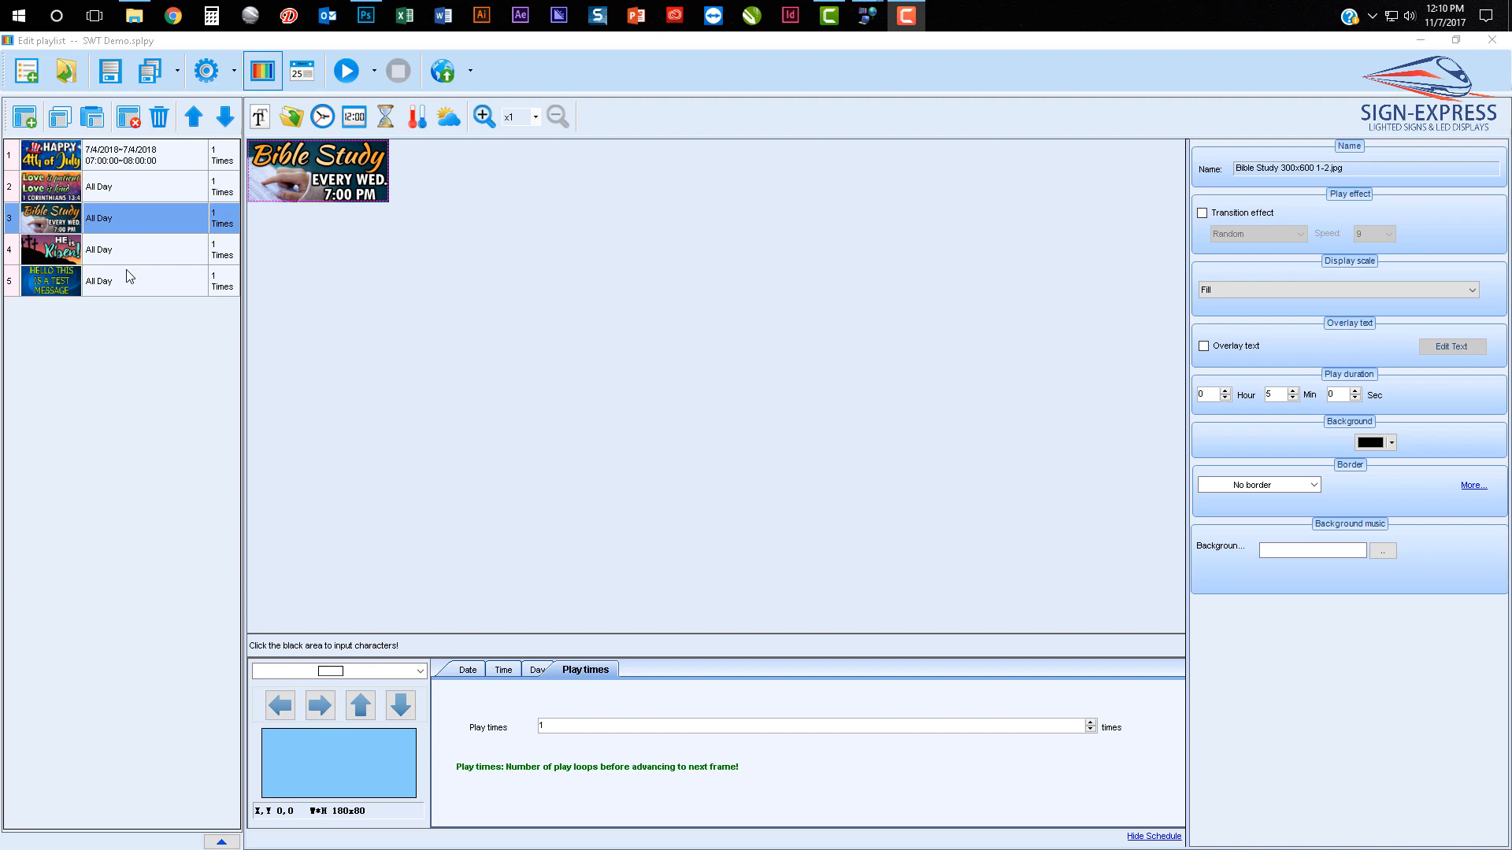
# Start an online send to integrated memory with automatic font update, terminal time proofreading and pausing while sending enabled, and continue to display selection
pyautogui.click(439, 72)
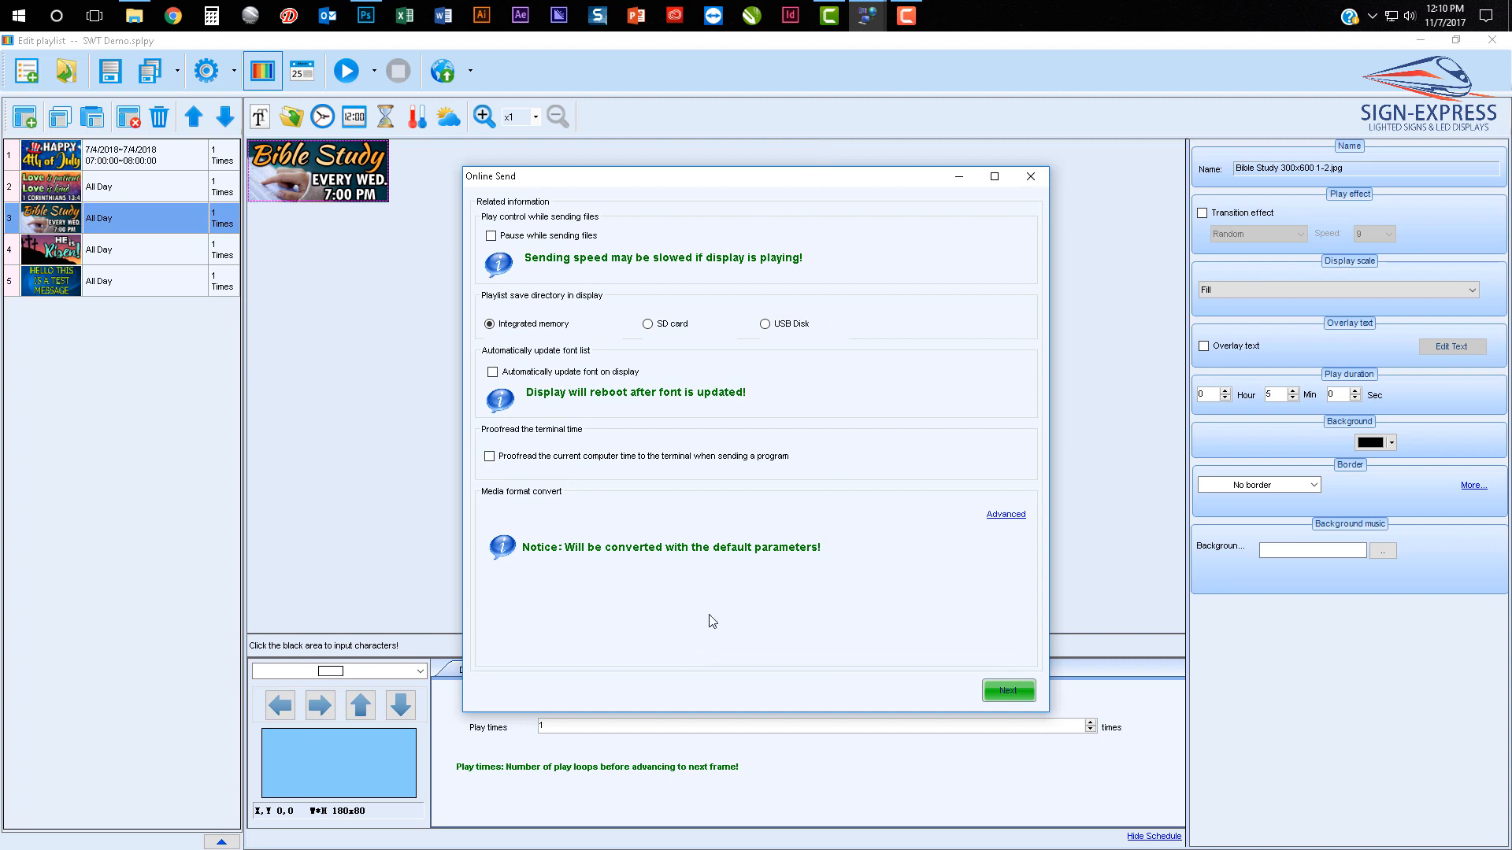
pyautogui.click(493, 373)
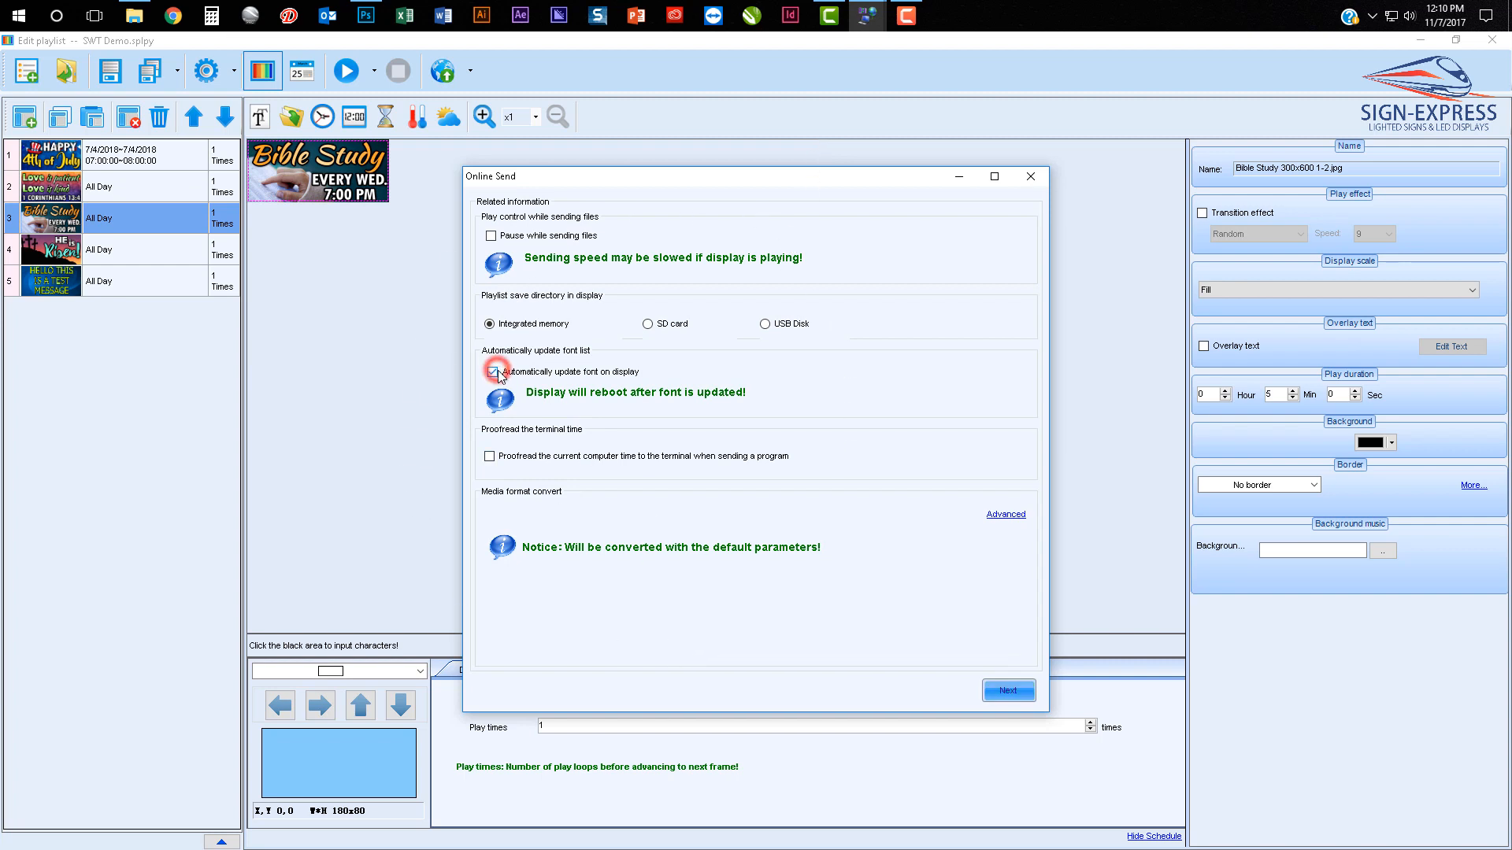
pyautogui.click(490, 457)
pyautogui.click(491, 236)
pyautogui.click(491, 237)
pyautogui.click(490, 237)
pyautogui.click(1031, 695)
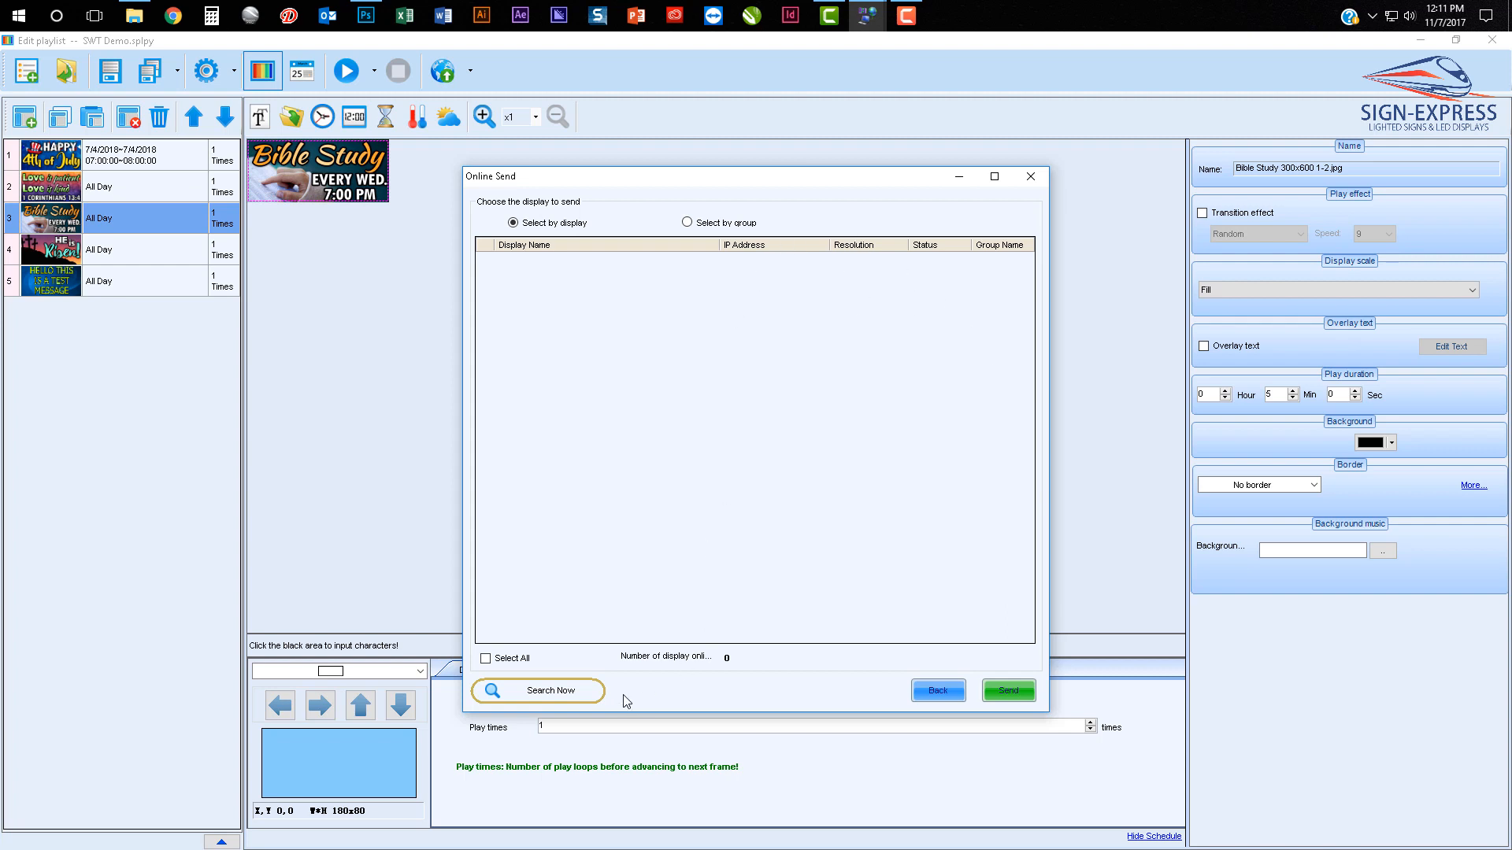
# Search for all displays in the LAN, adding them to the <Default> group
pyautogui.click(575, 690)
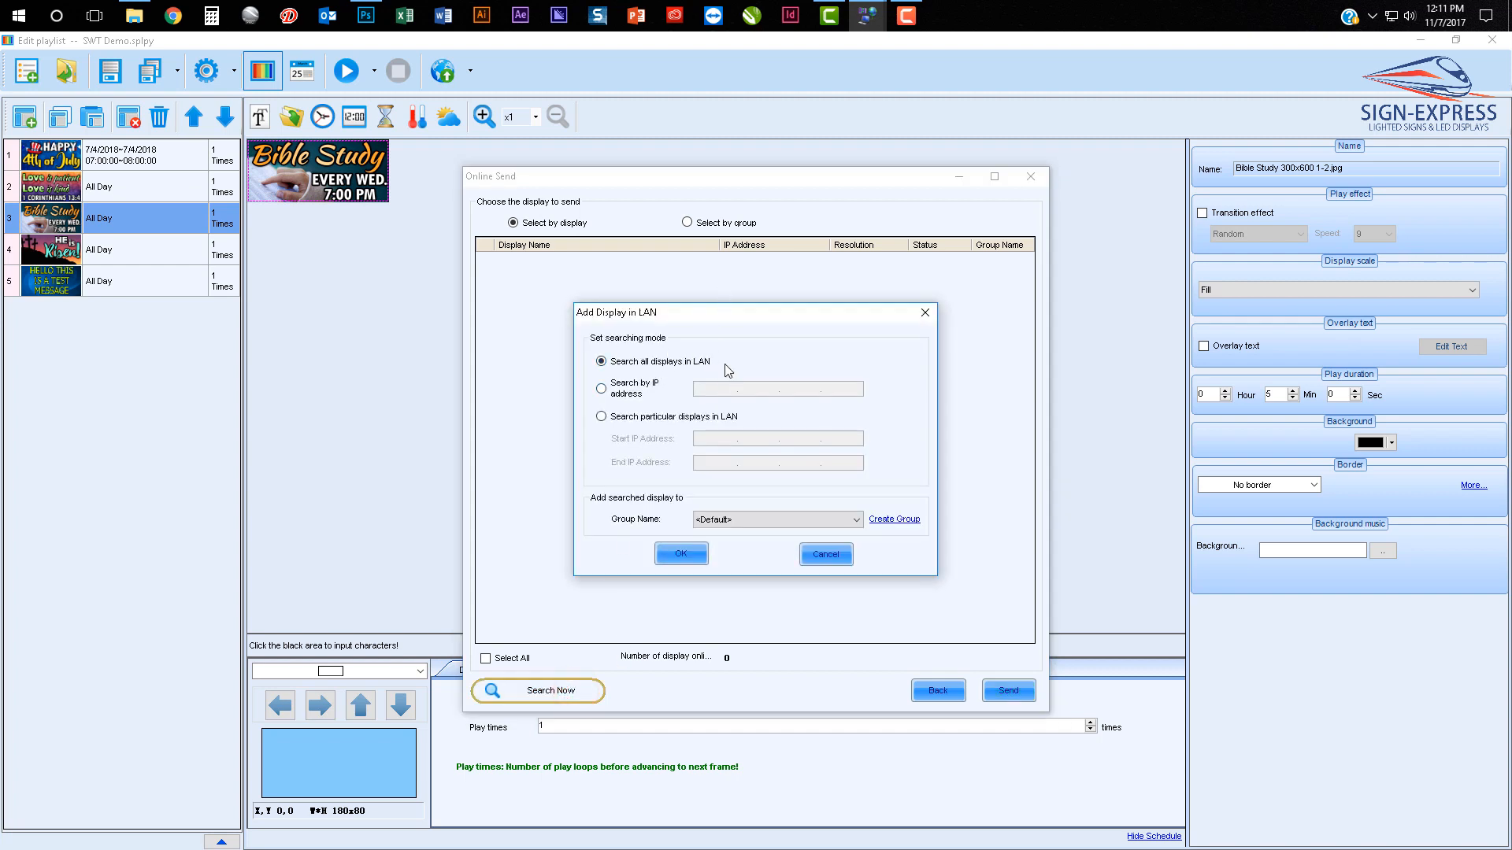
pyautogui.click(682, 555)
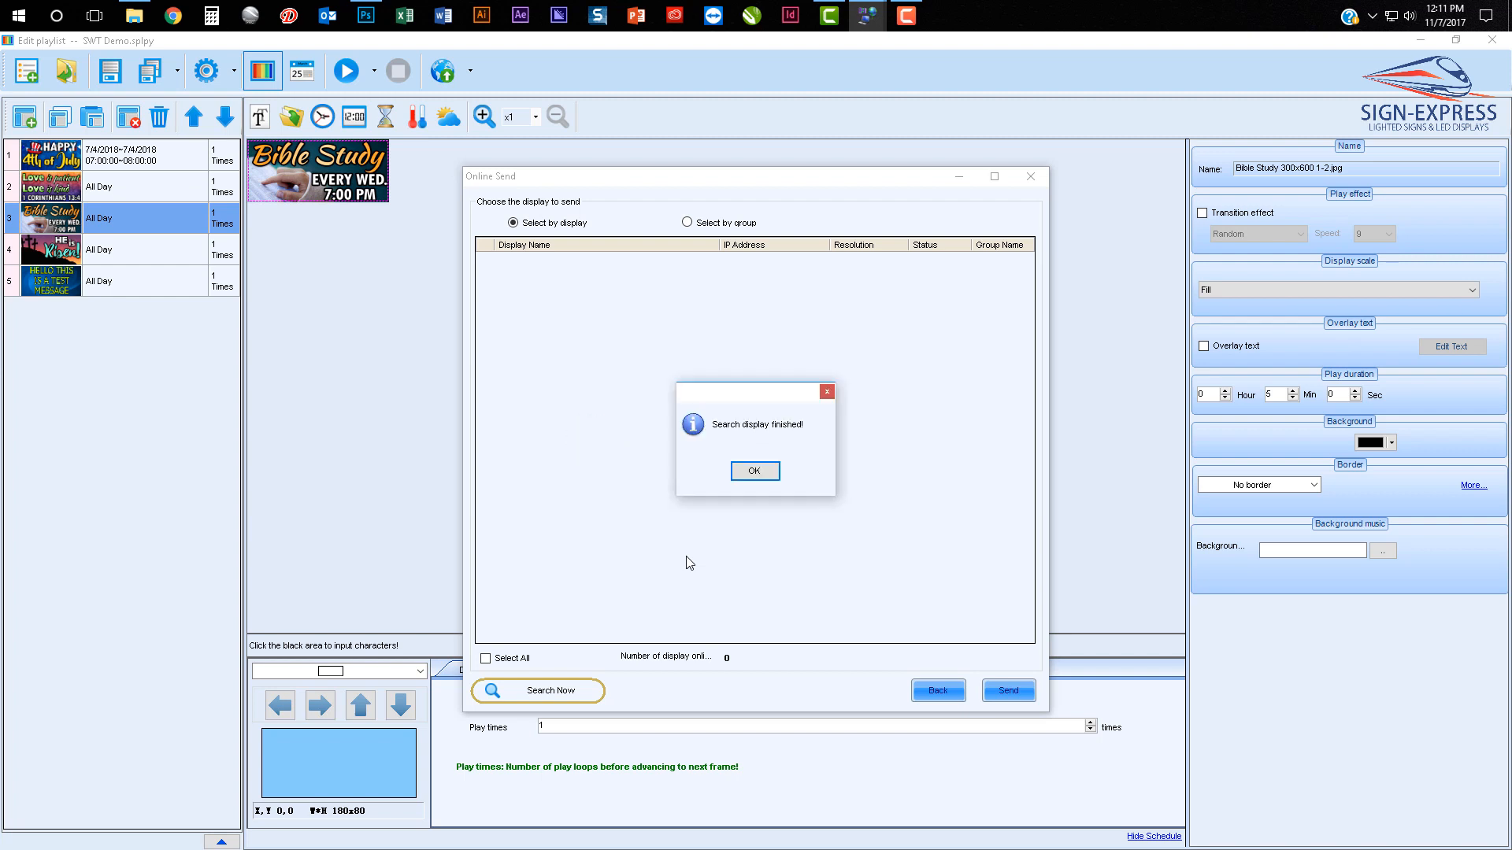
pyautogui.click(754, 471)
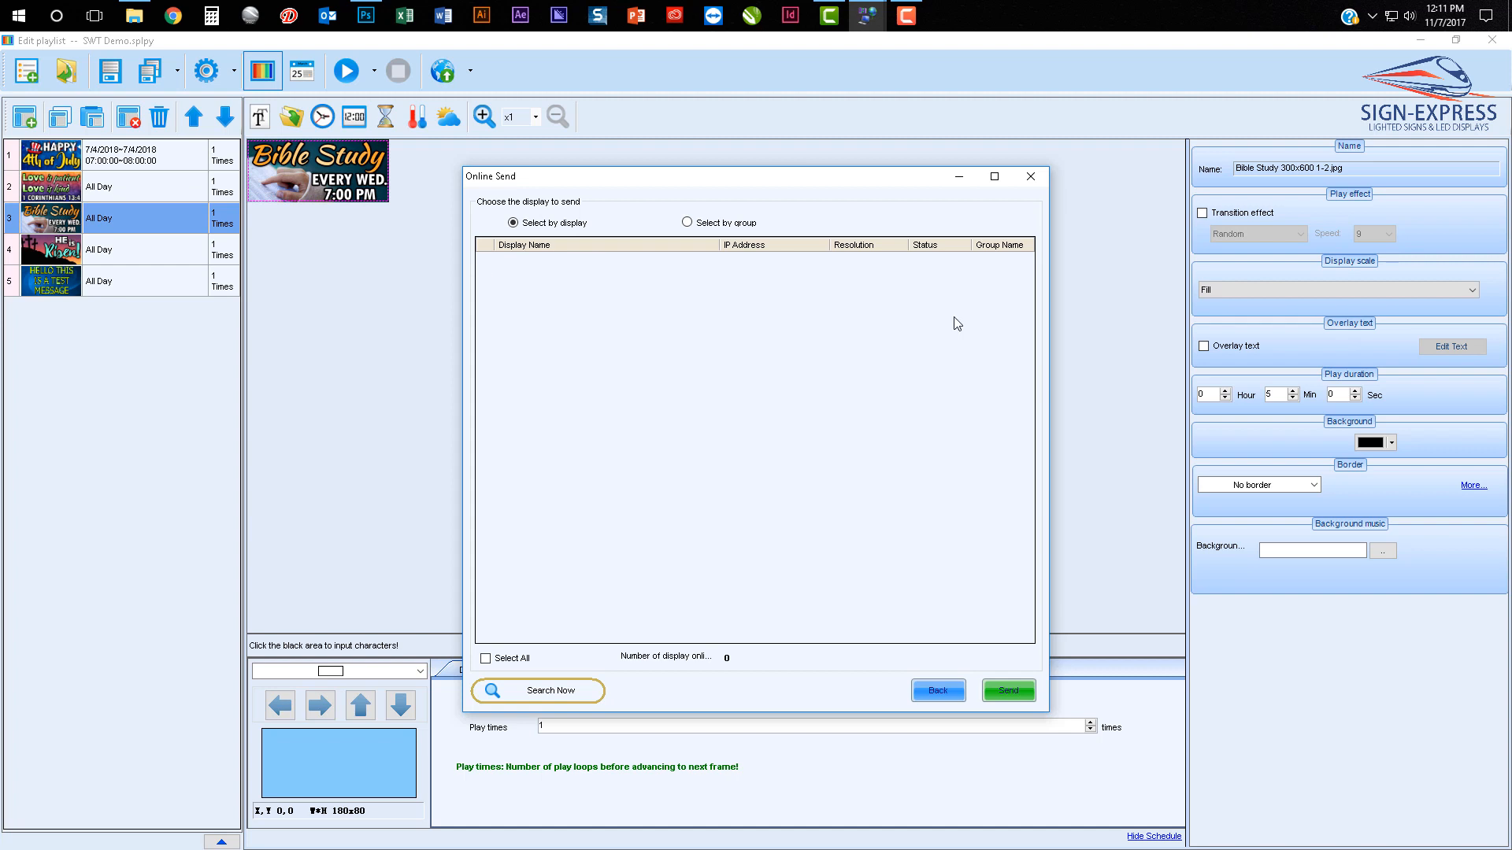
# Try to send the playlist to the display, and close the Online Send dialog
pyautogui.click(1000, 691)
pyautogui.click(756, 473)
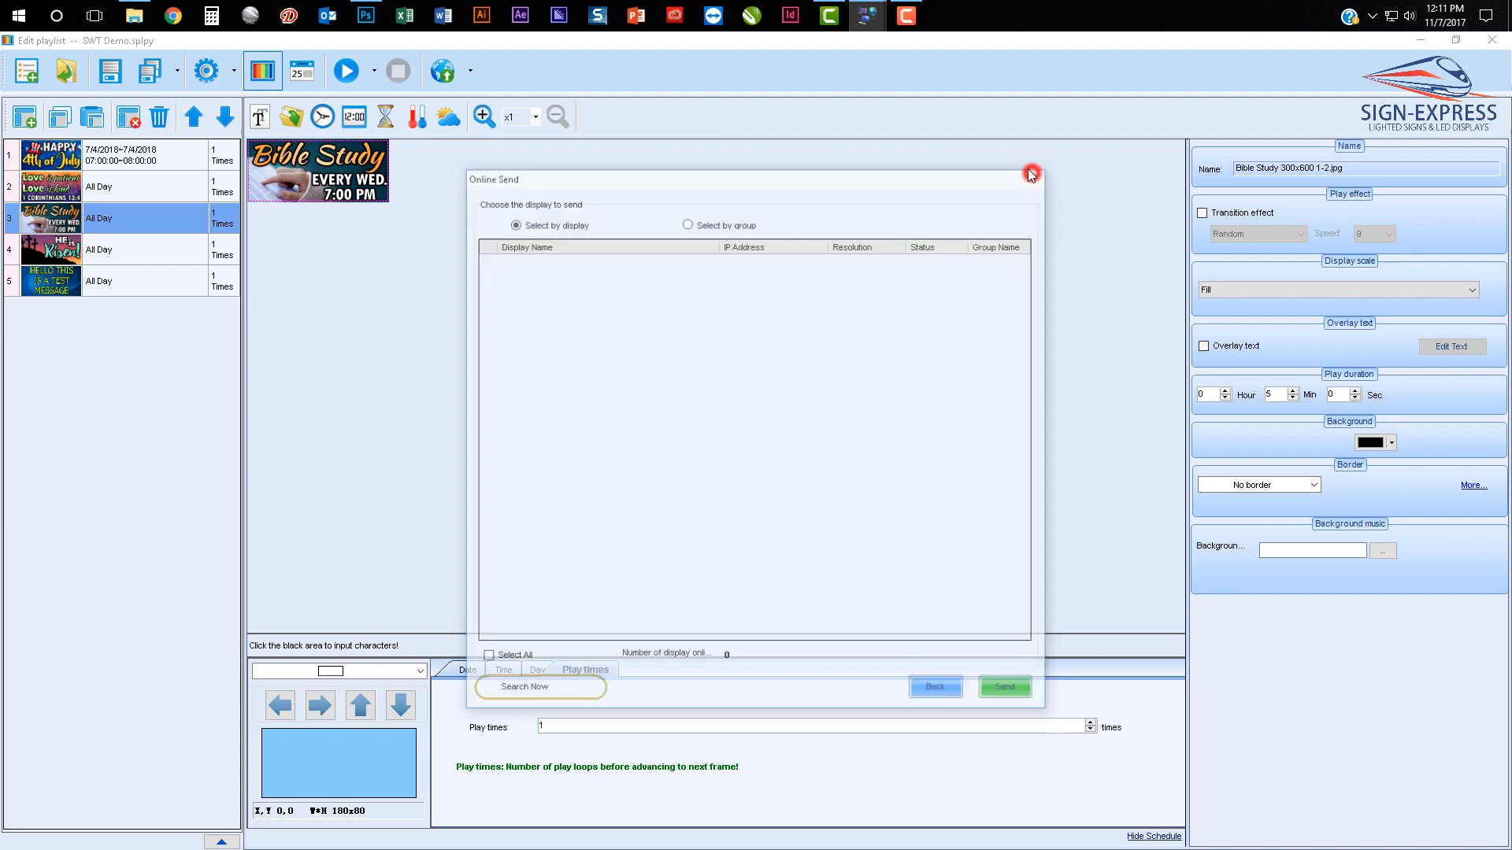
pyautogui.click(1030, 176)
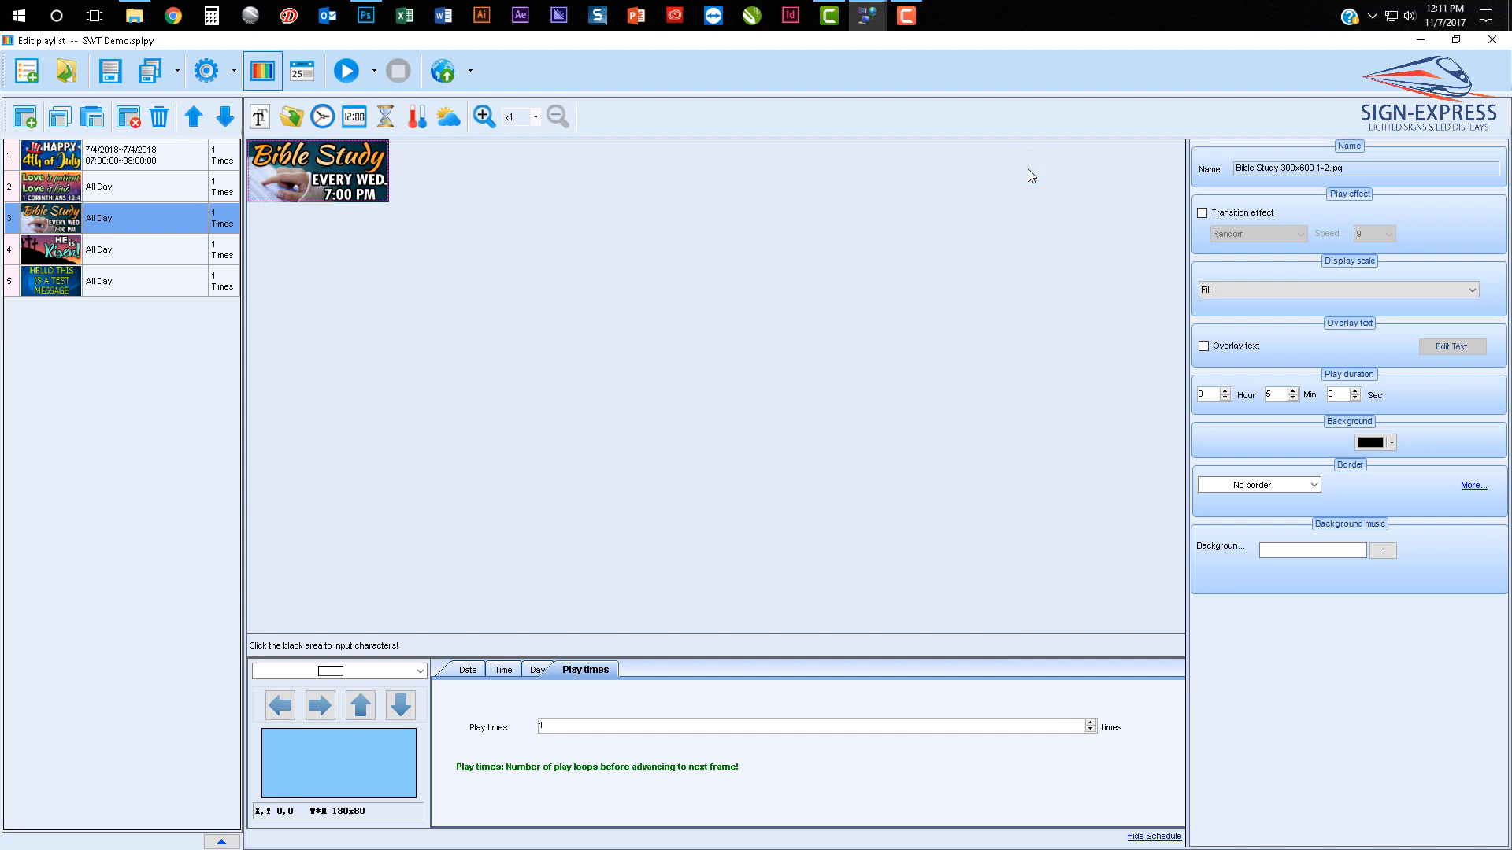